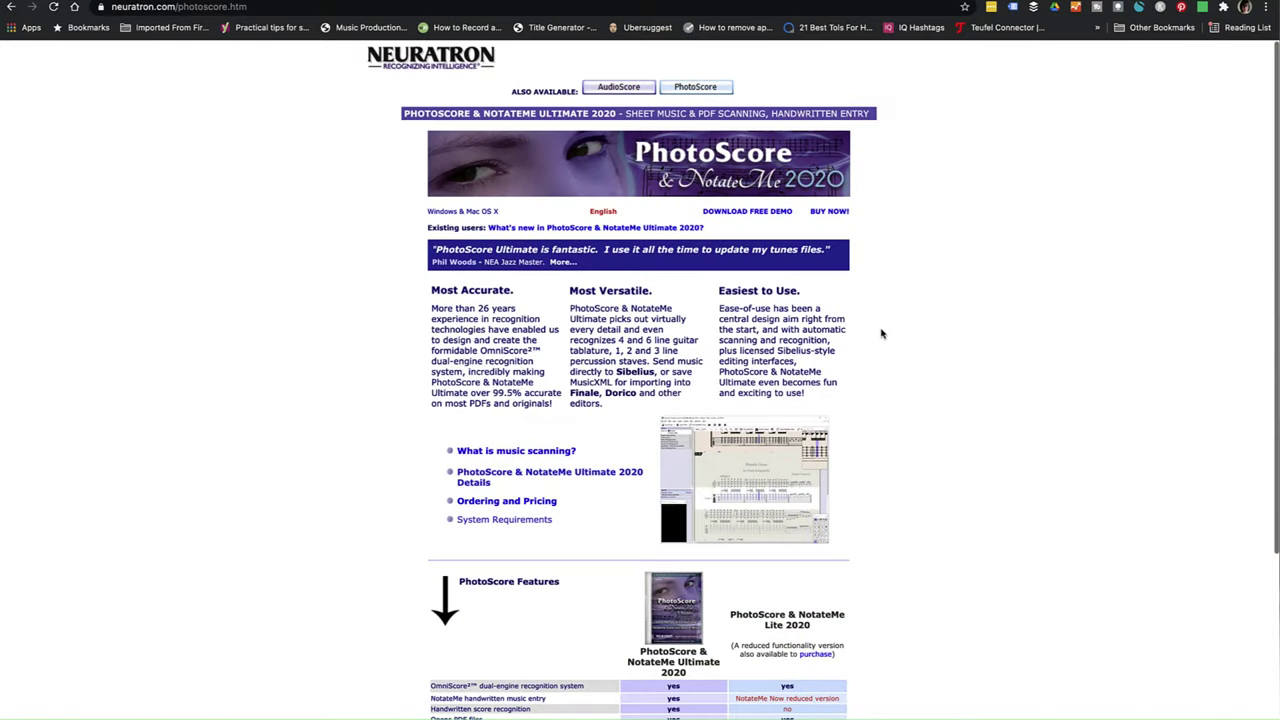
# Step: Scroll the neuratron.com PhotoScore page down to the Ultimate vs. Lite features comparison table
pyautogui.scroll(-1, 882, 333)
pyautogui.scroll(-3, 882, 333)
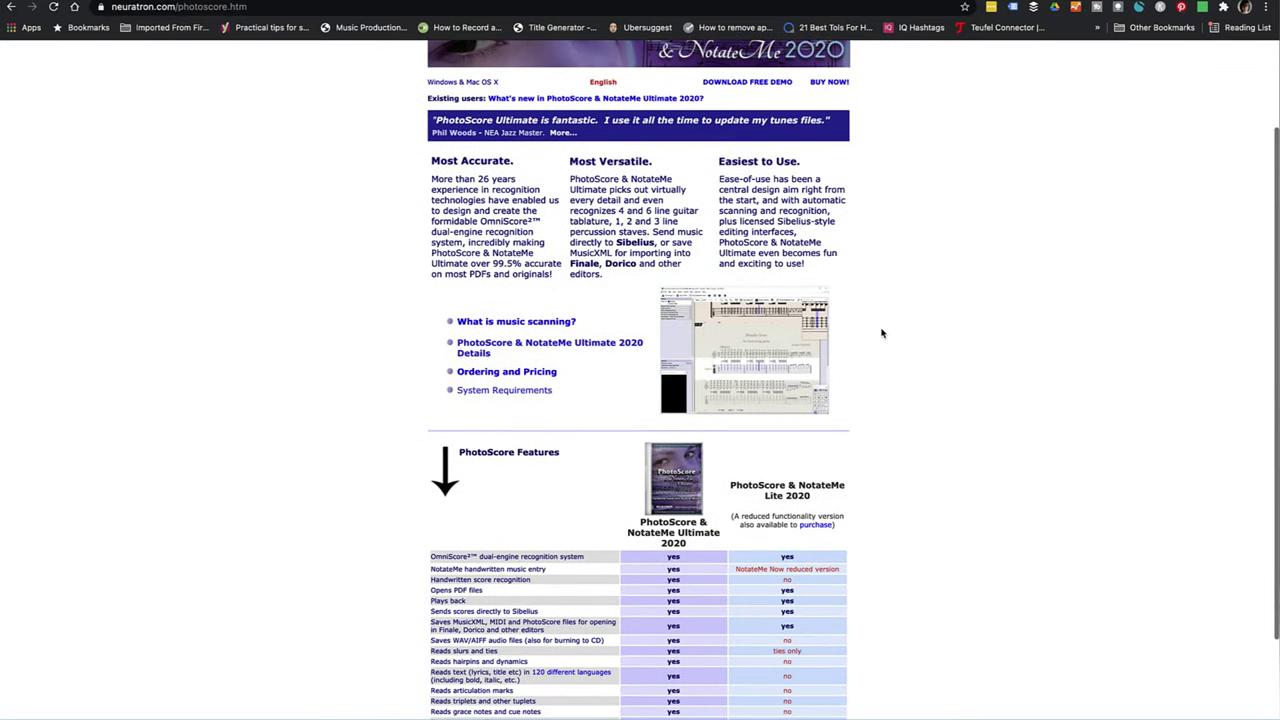
pyautogui.scroll(-4, 929, 337)
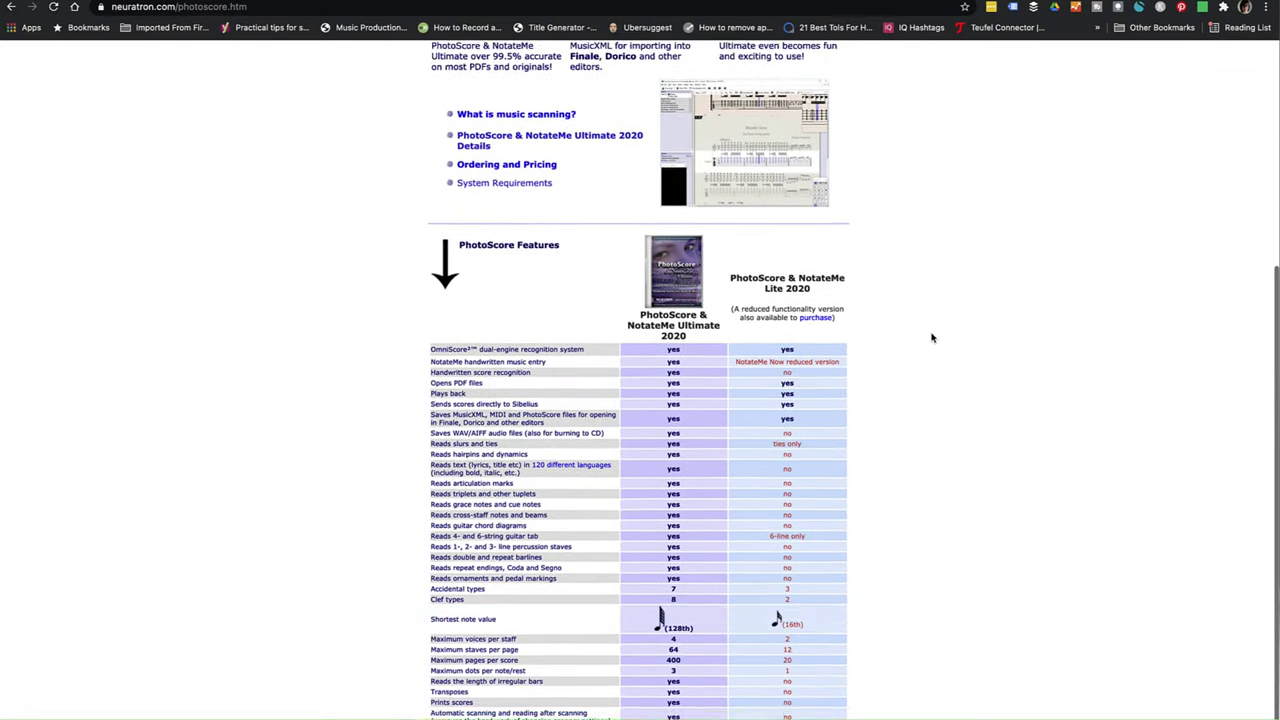
pyautogui.scroll(1, 933, 333)
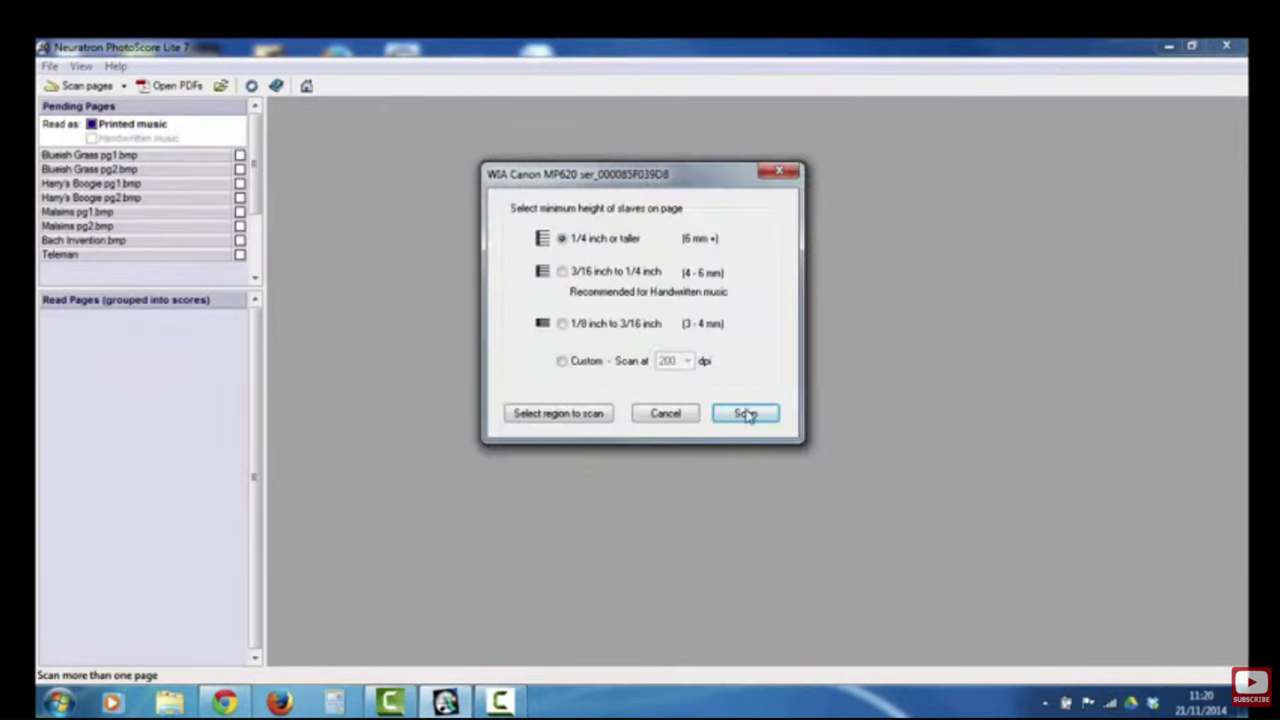
# Step: Scan a new page in PhotoScore Lite 7 and name it 'Telem'
pyautogui.click(746, 414)
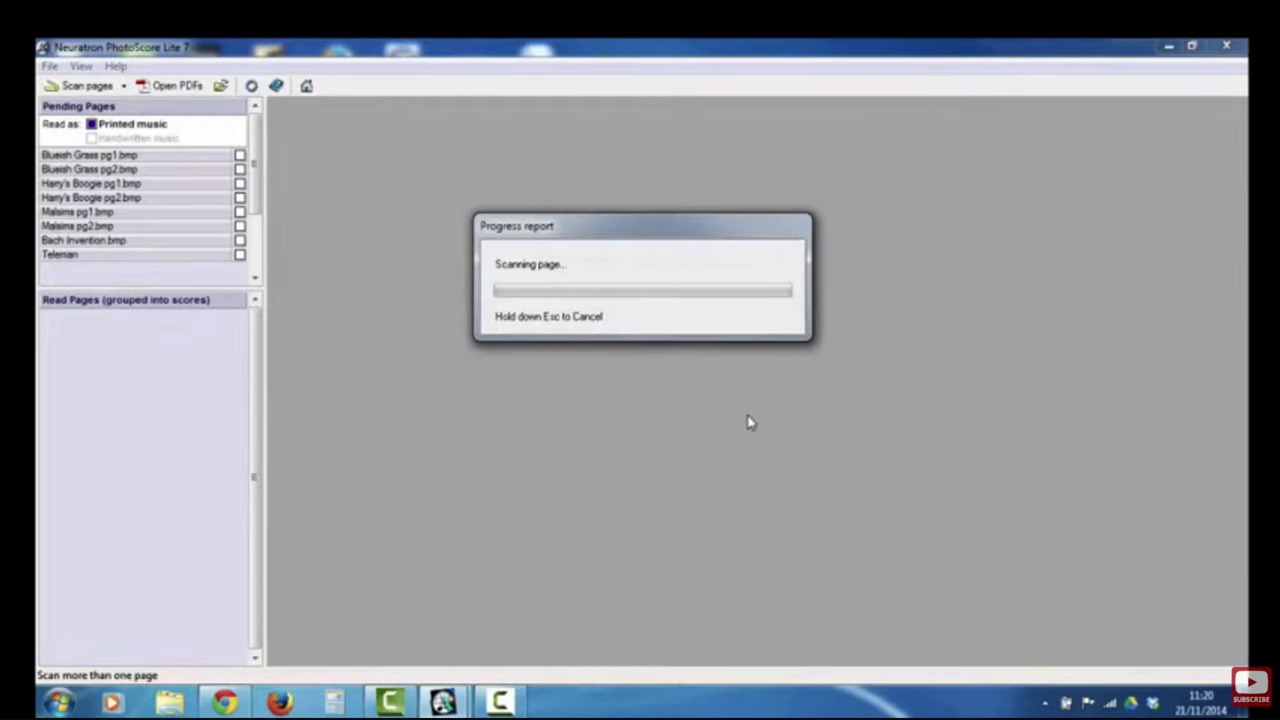
pyautogui.write('Telem')
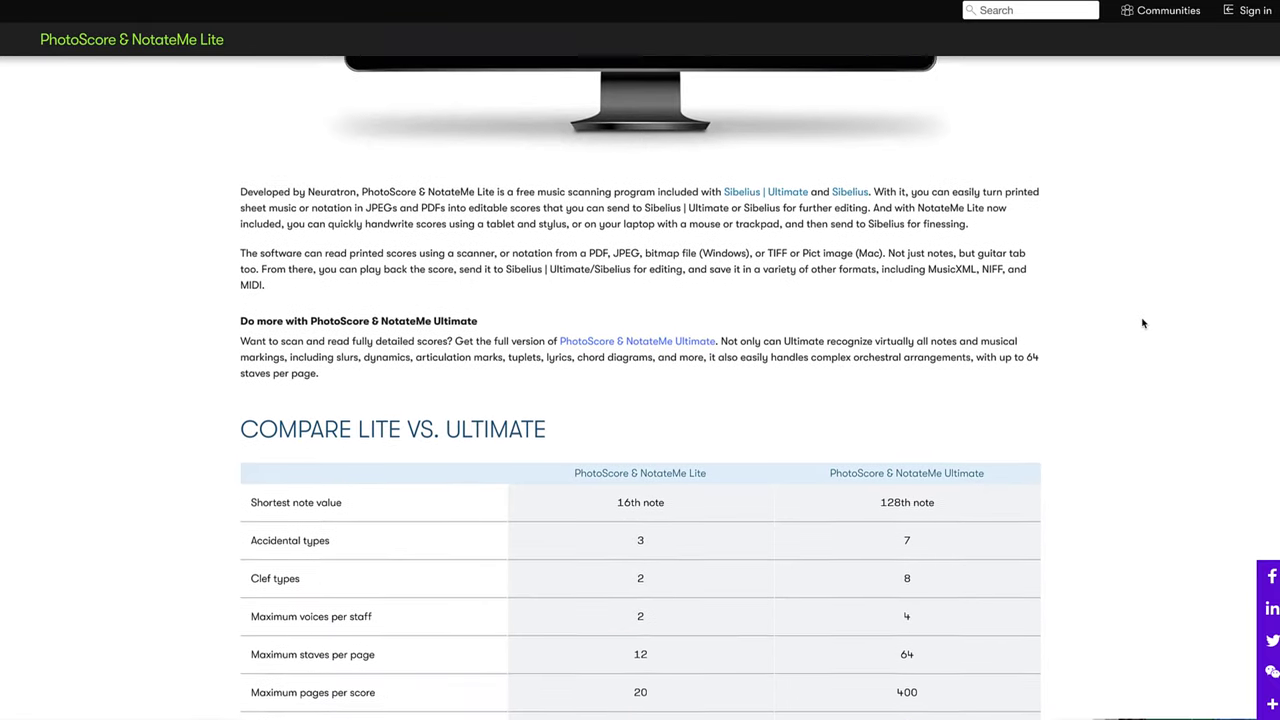
pyautogui.scroll(-5, 1143, 323)
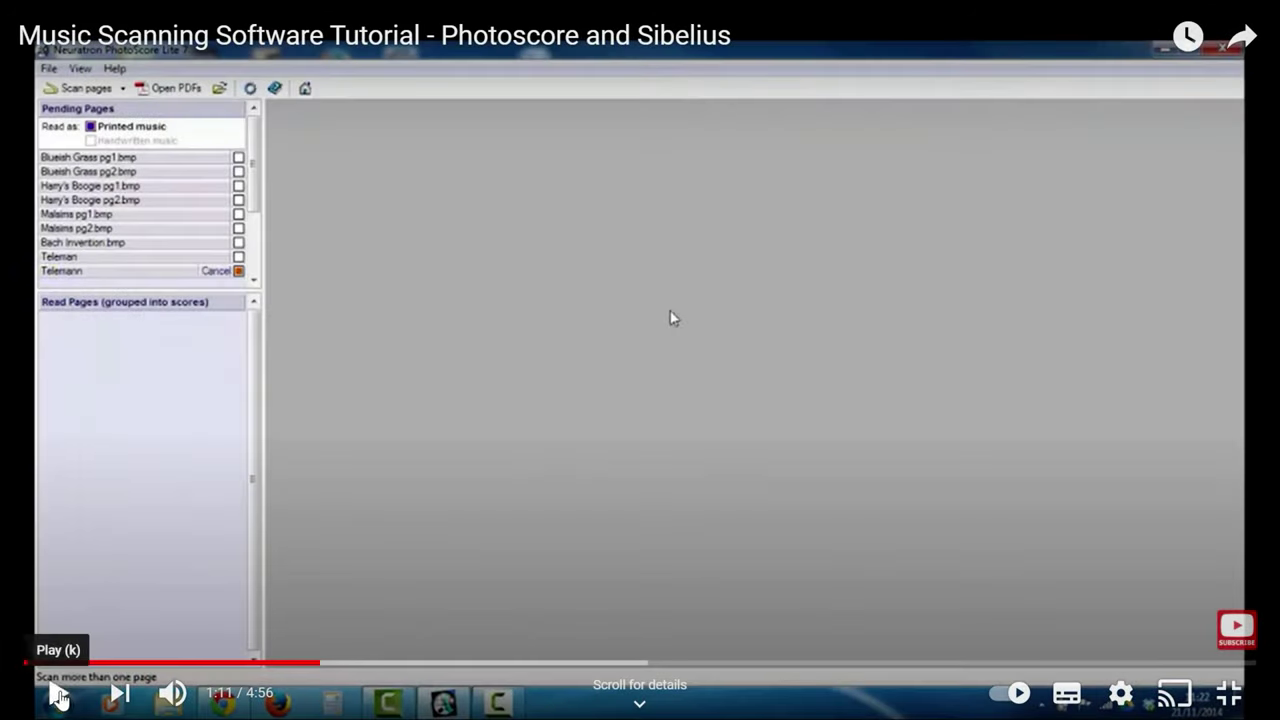
# Step: Play the Music Scanning Software Tutorial and skip ahead twice along its progress bar
pyautogui.click(60, 694)
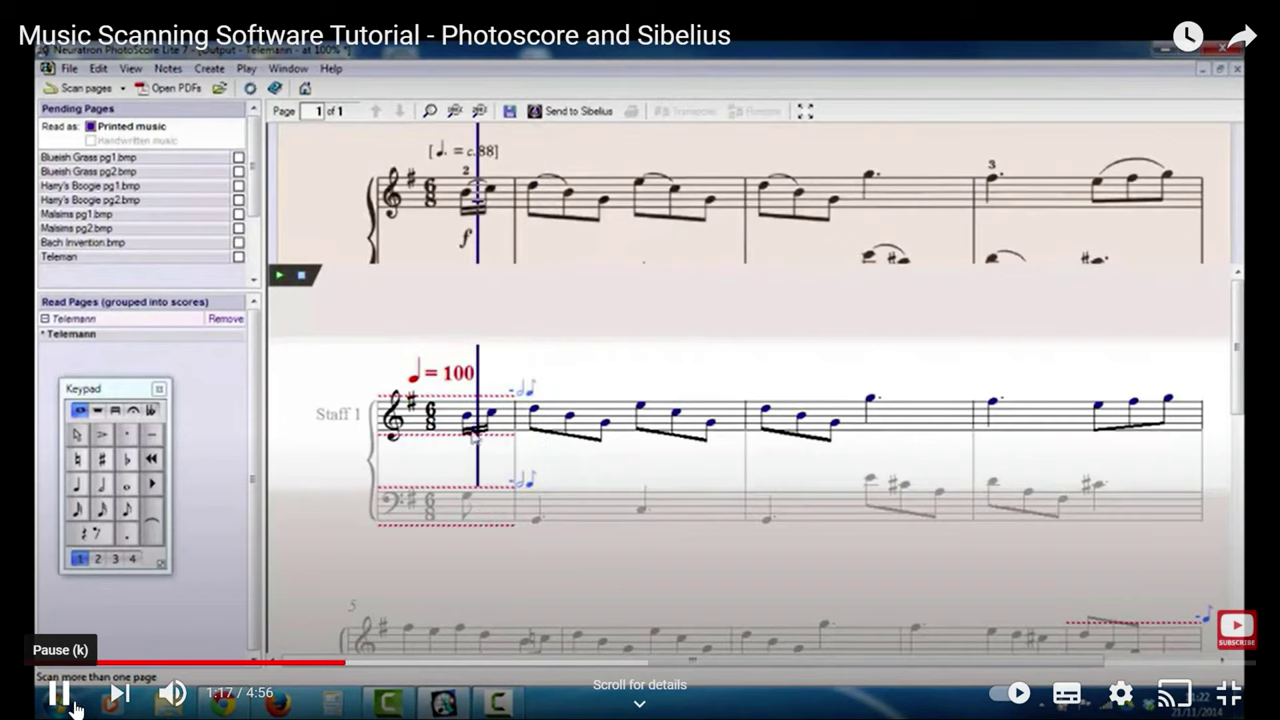
pyautogui.click(607, 662)
pyautogui.click(740, 663)
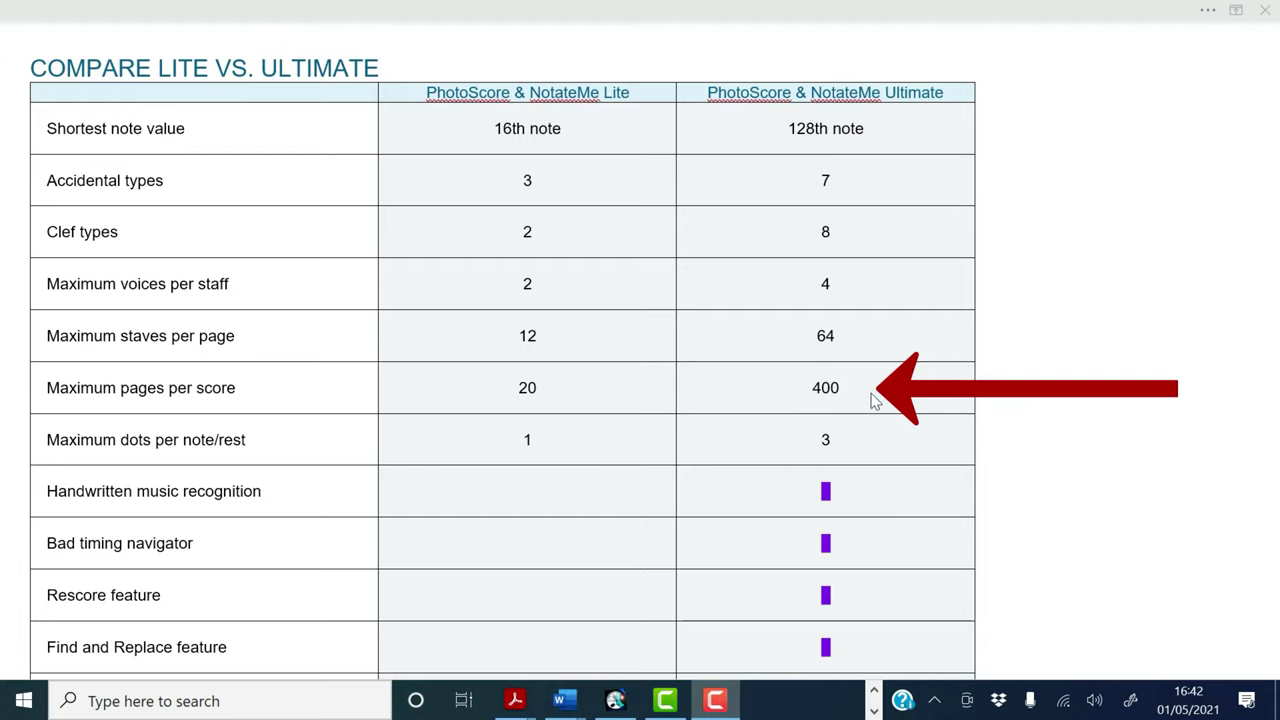
pyautogui.scroll(-2, 729, 427)
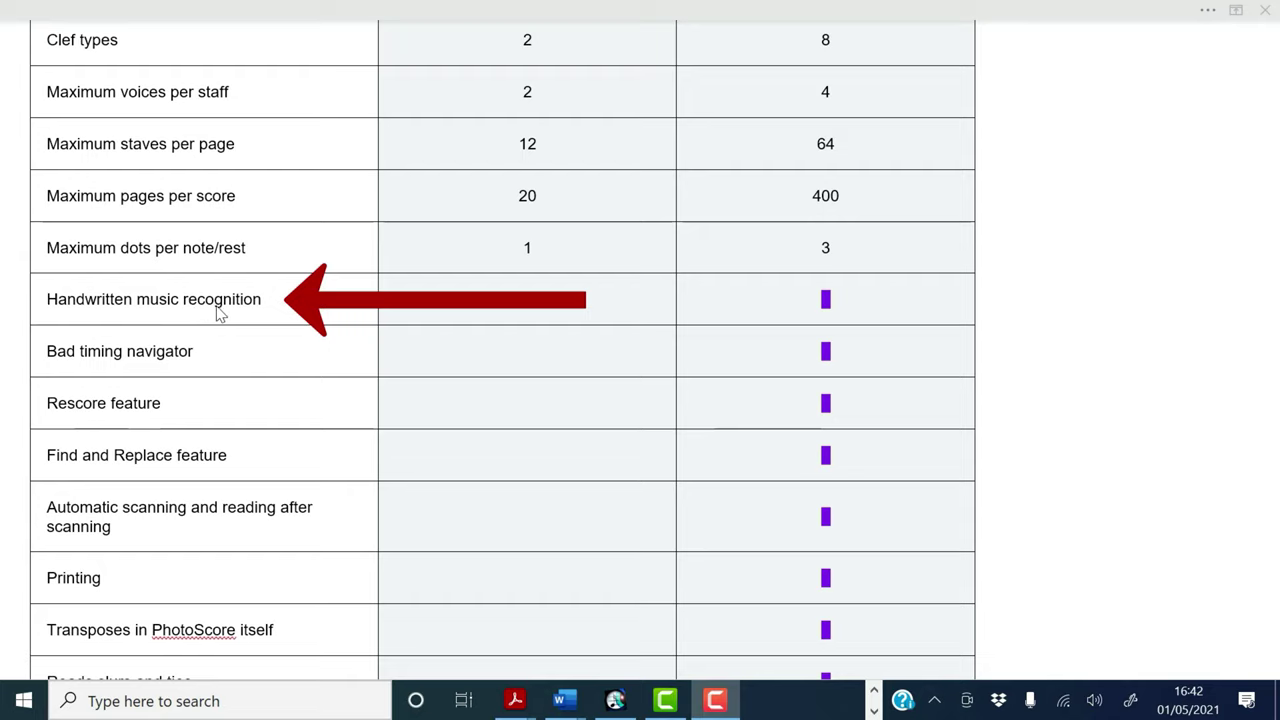
pyautogui.scroll(-3, 231, 313)
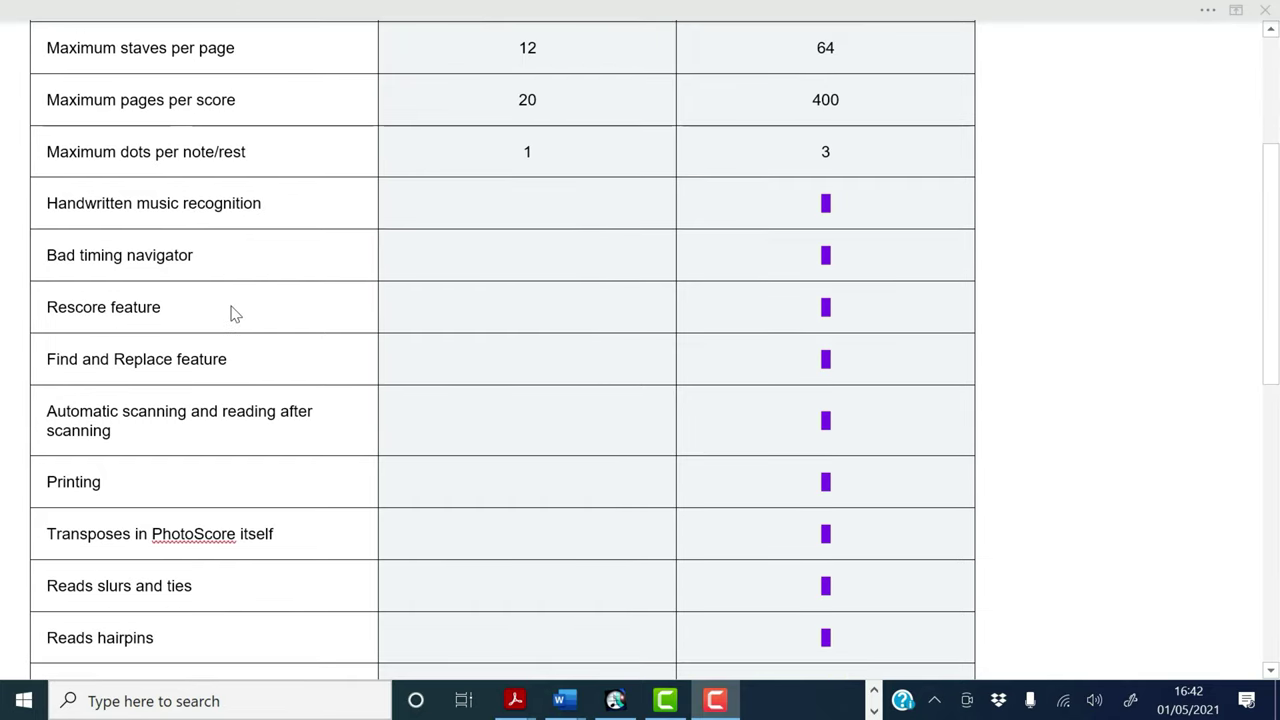
pyautogui.scroll(-1, 231, 313)
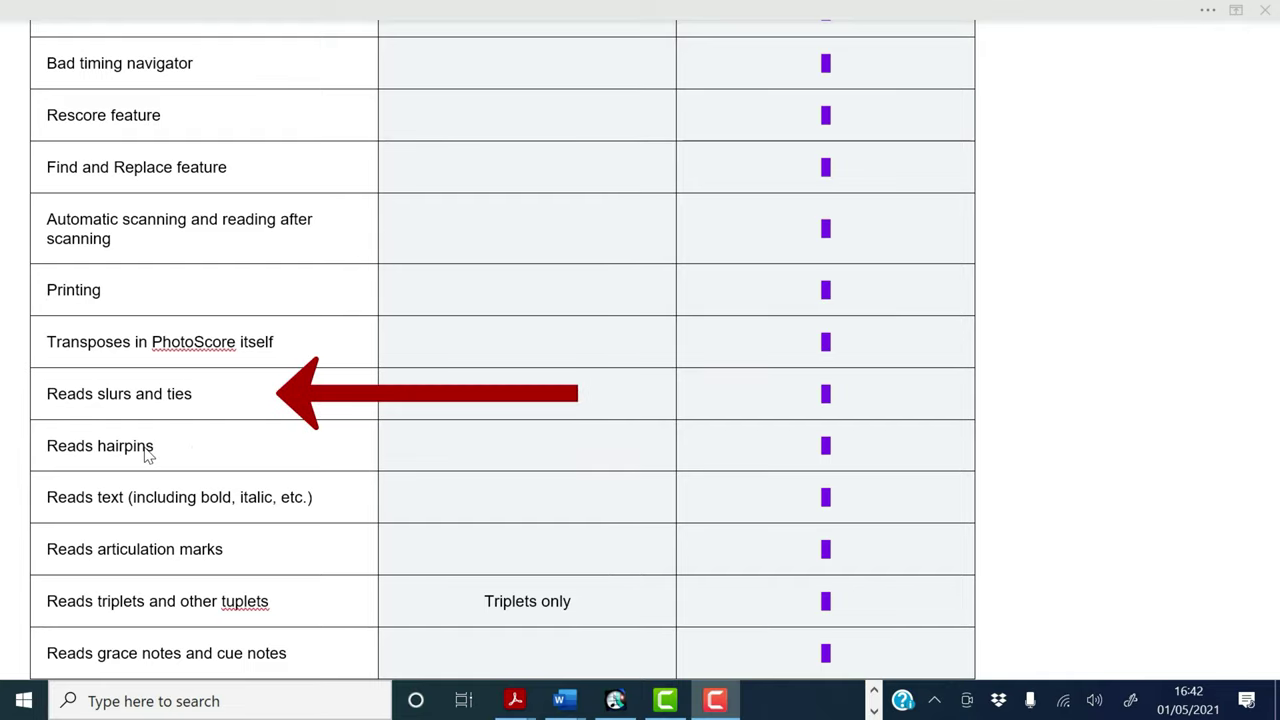
pyautogui.scroll(-1, 235, 557)
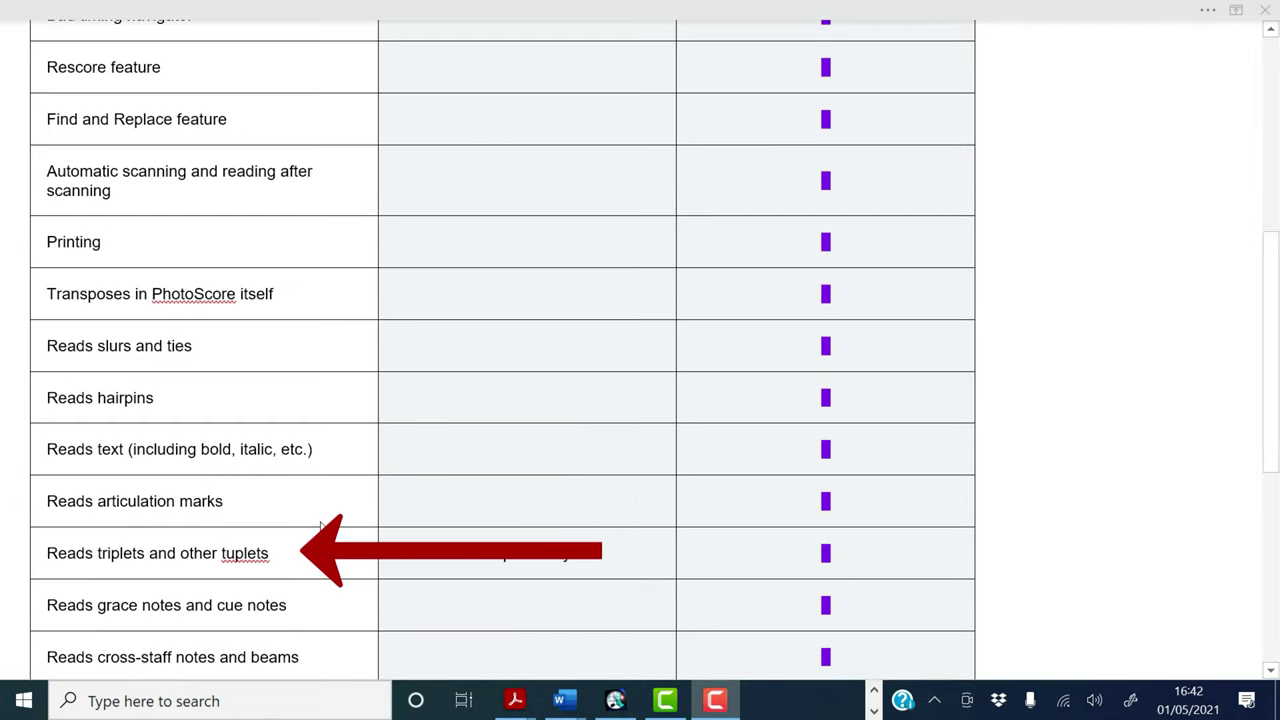
pyautogui.scroll(-4, 219, 492)
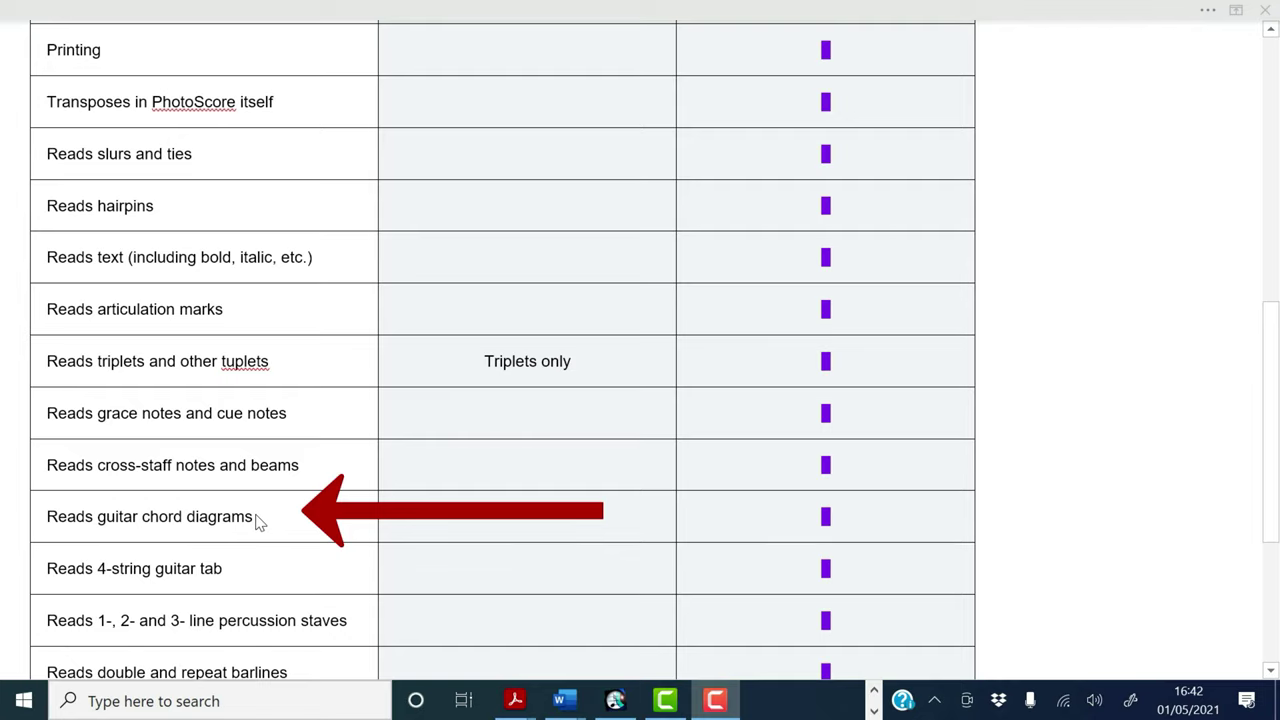
pyautogui.scroll(-3, 235, 557)
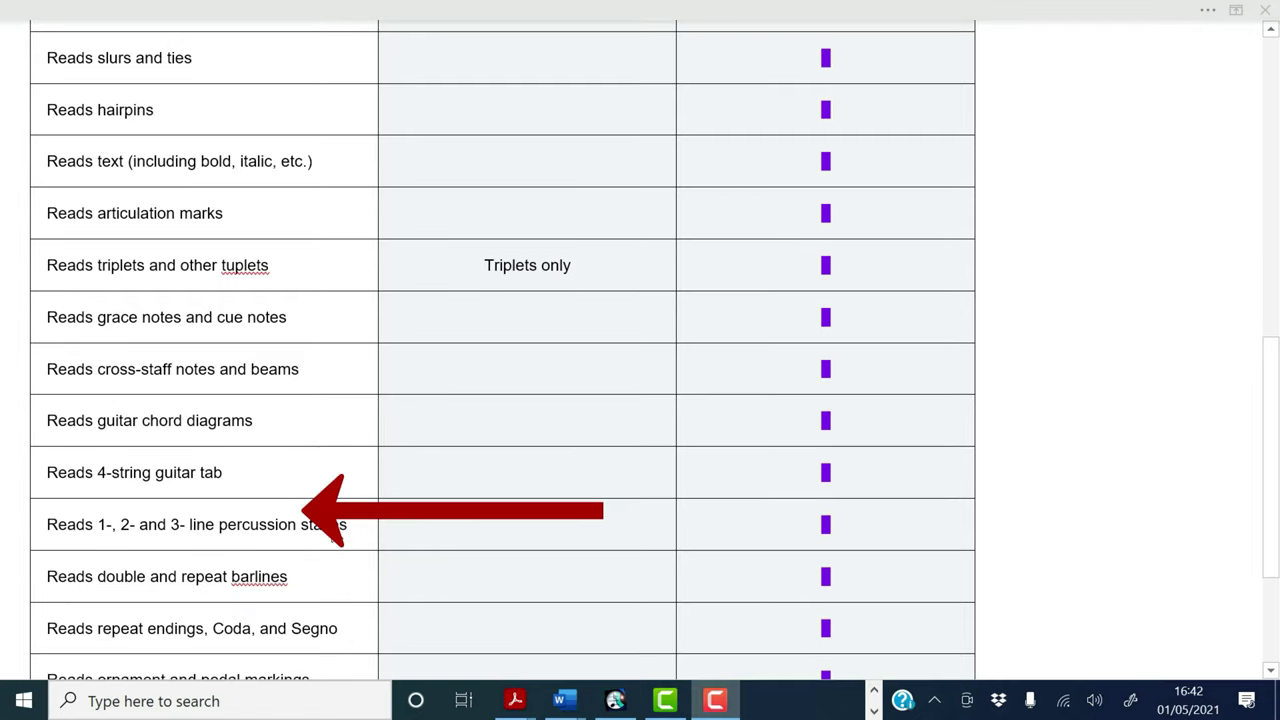
pyautogui.scroll(-2, 338, 538)
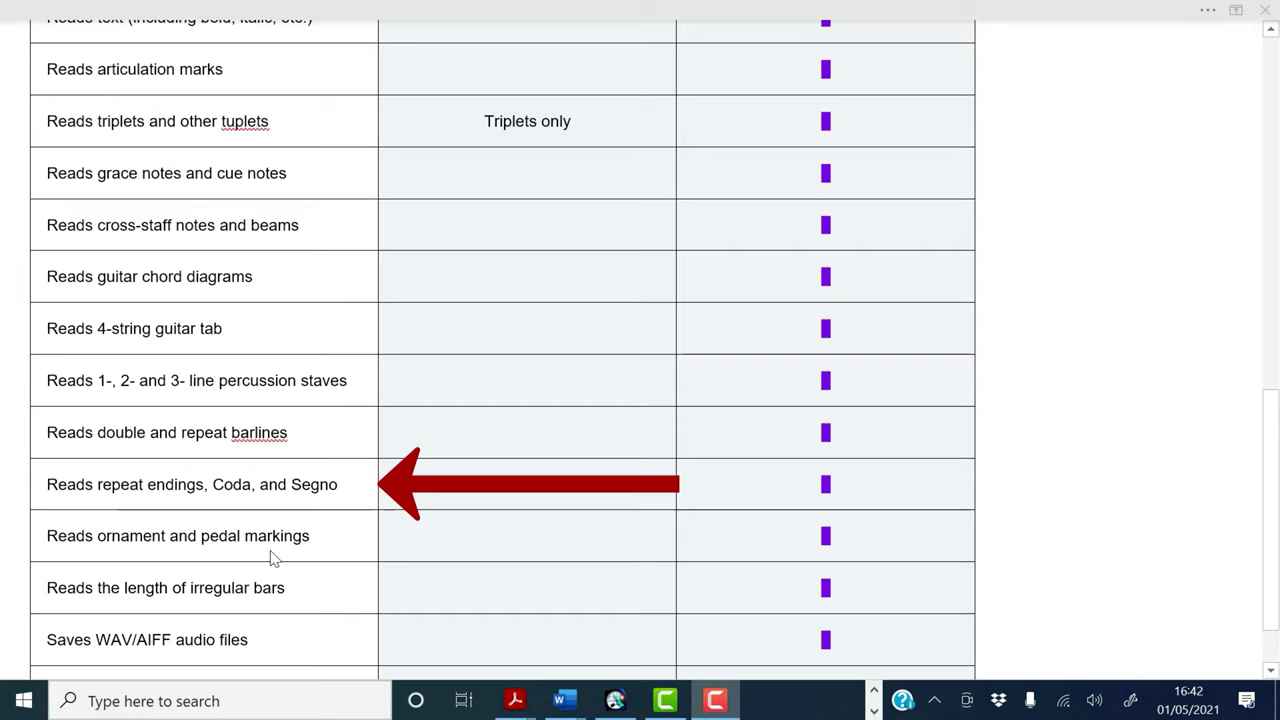
pyautogui.scroll(7, 275, 546)
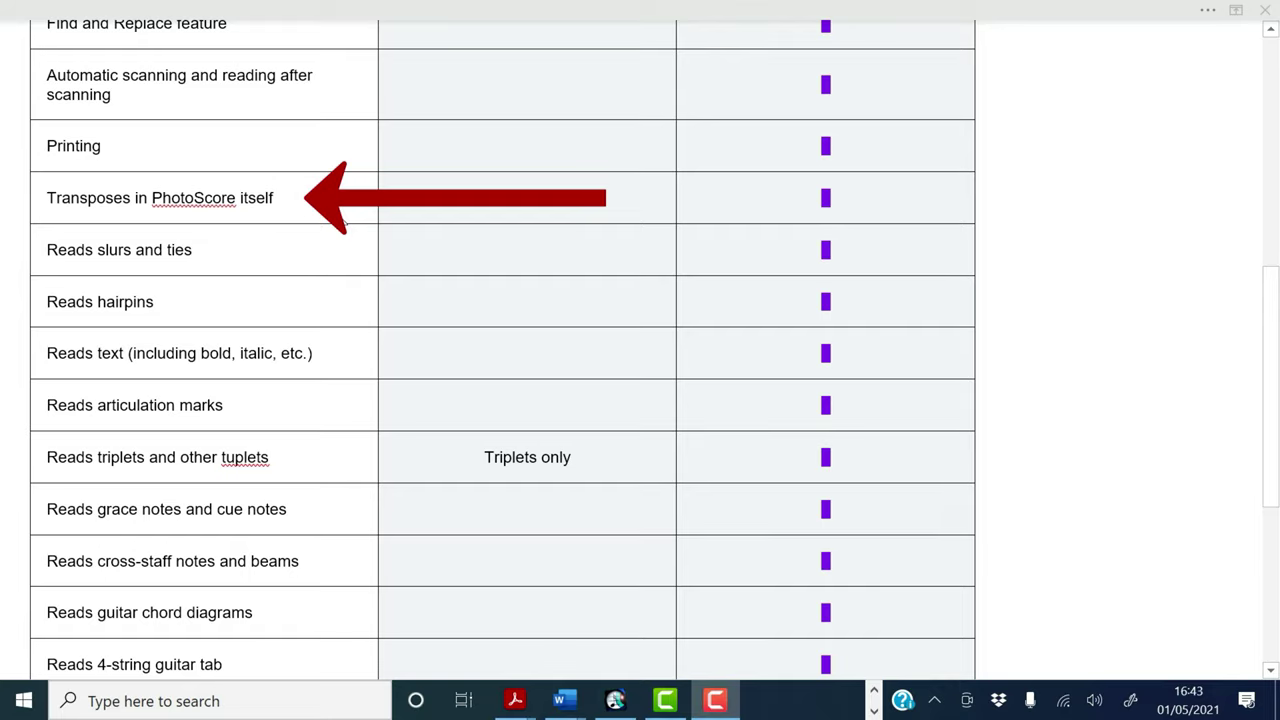
pyautogui.scroll(13, 366, 220)
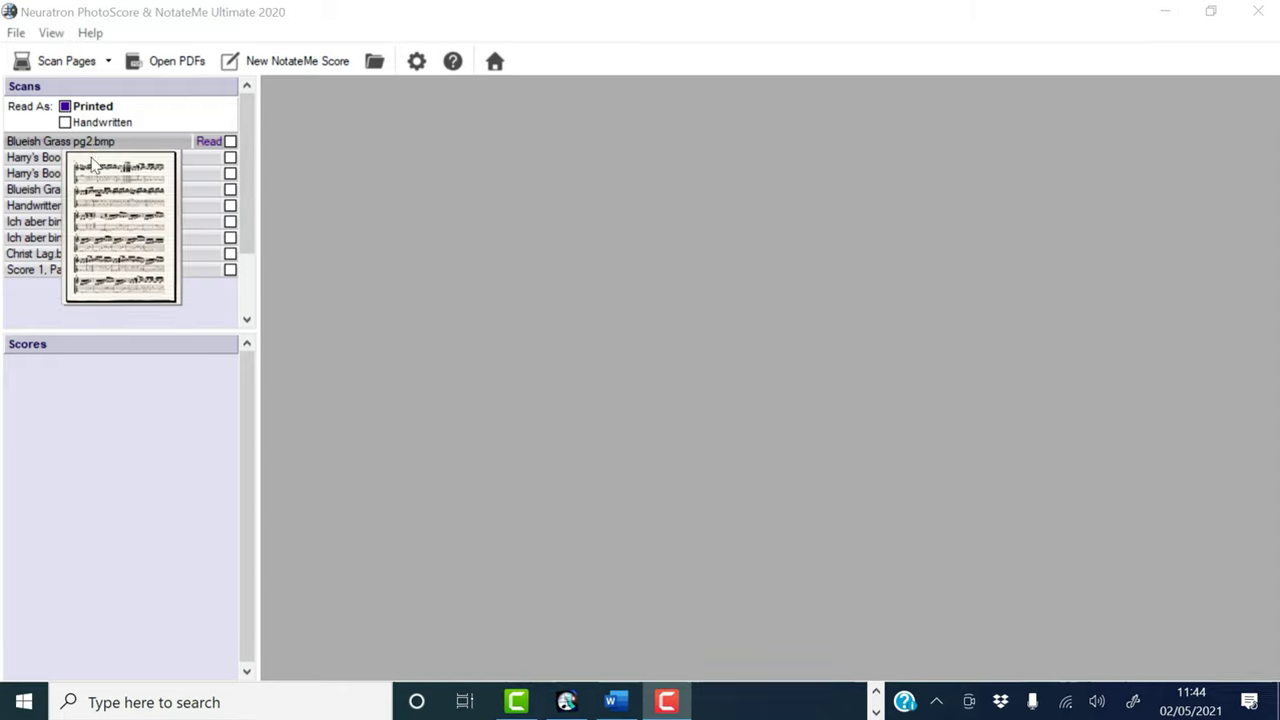
pyautogui.moveTo(49, 251)
pyautogui.moveTo(102, 126)
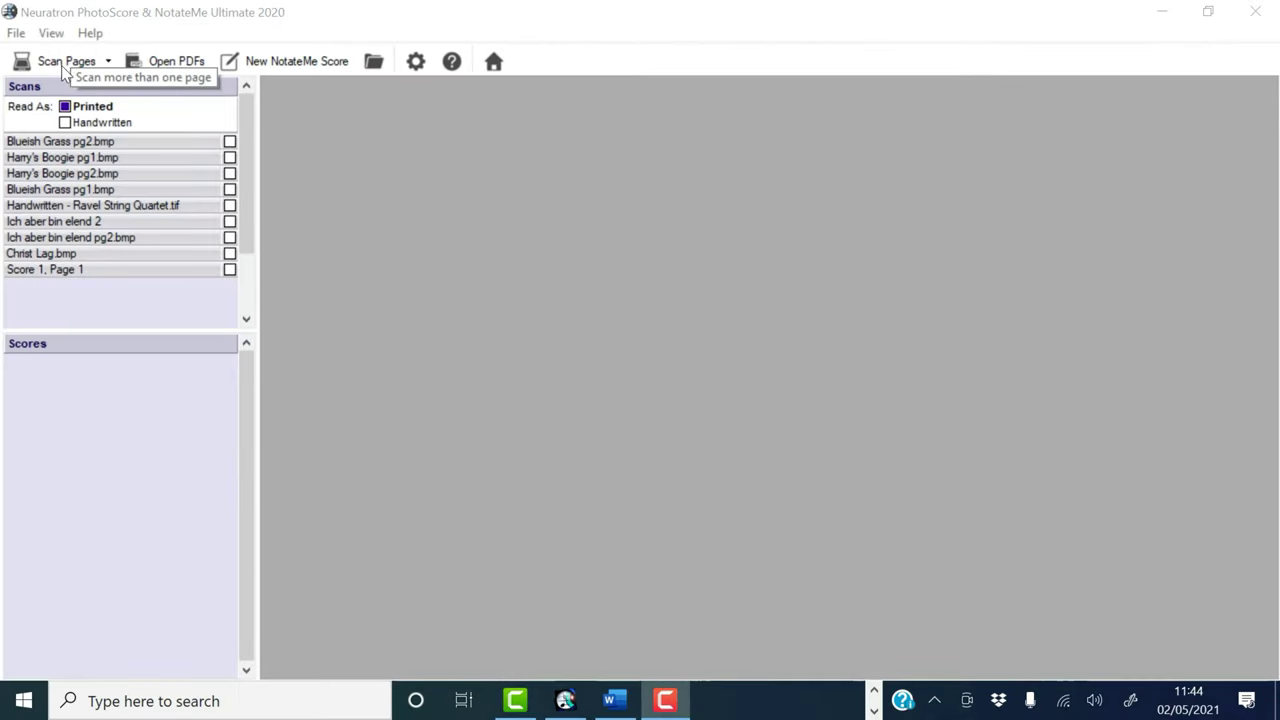
# Step: Scan the one-page Bach Minuet into Score 5, play it back, then select the Allegretto text and bar 1's second note
pyautogui.click(63, 64)
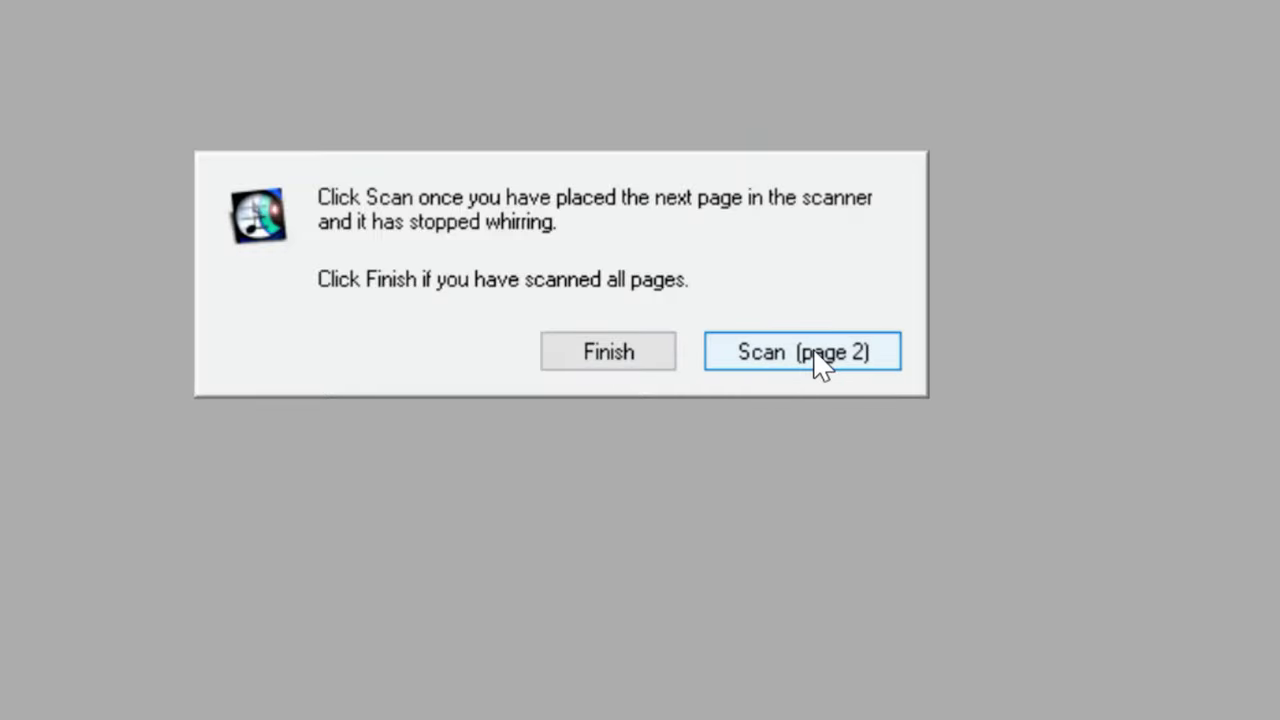
pyautogui.click(632, 361)
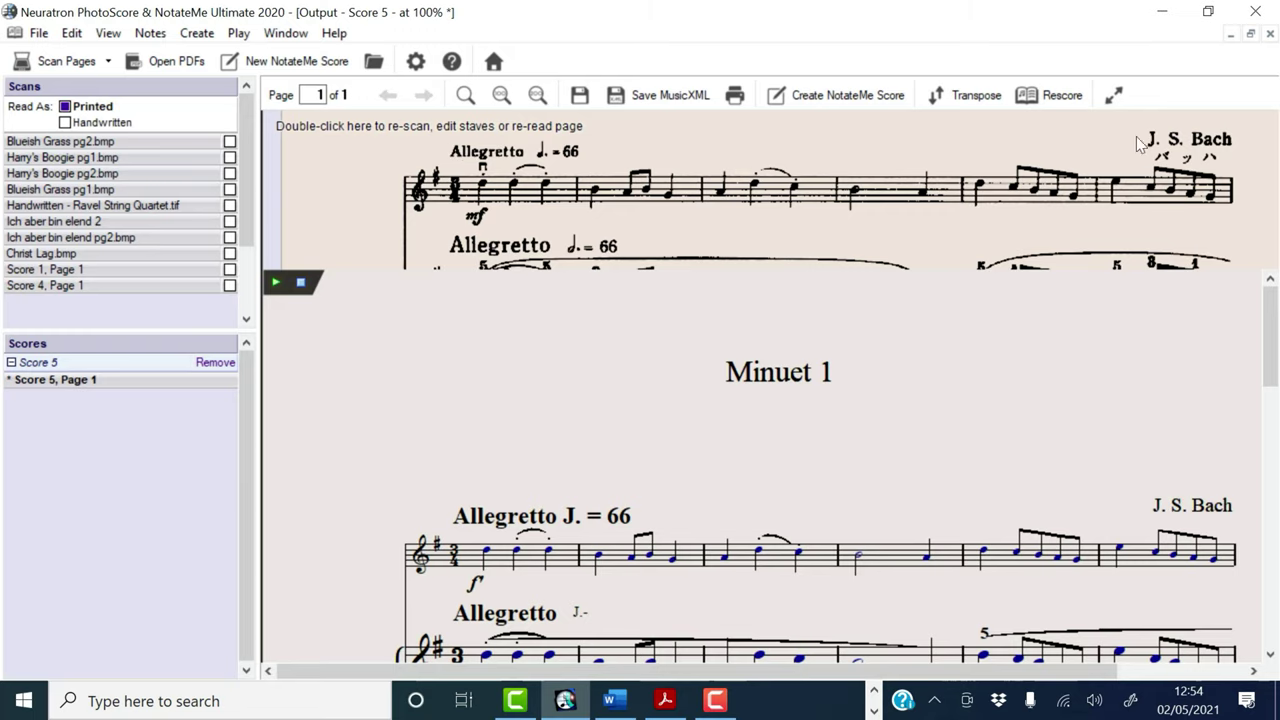
pyautogui.click(500, 163)
pyautogui.press('space')
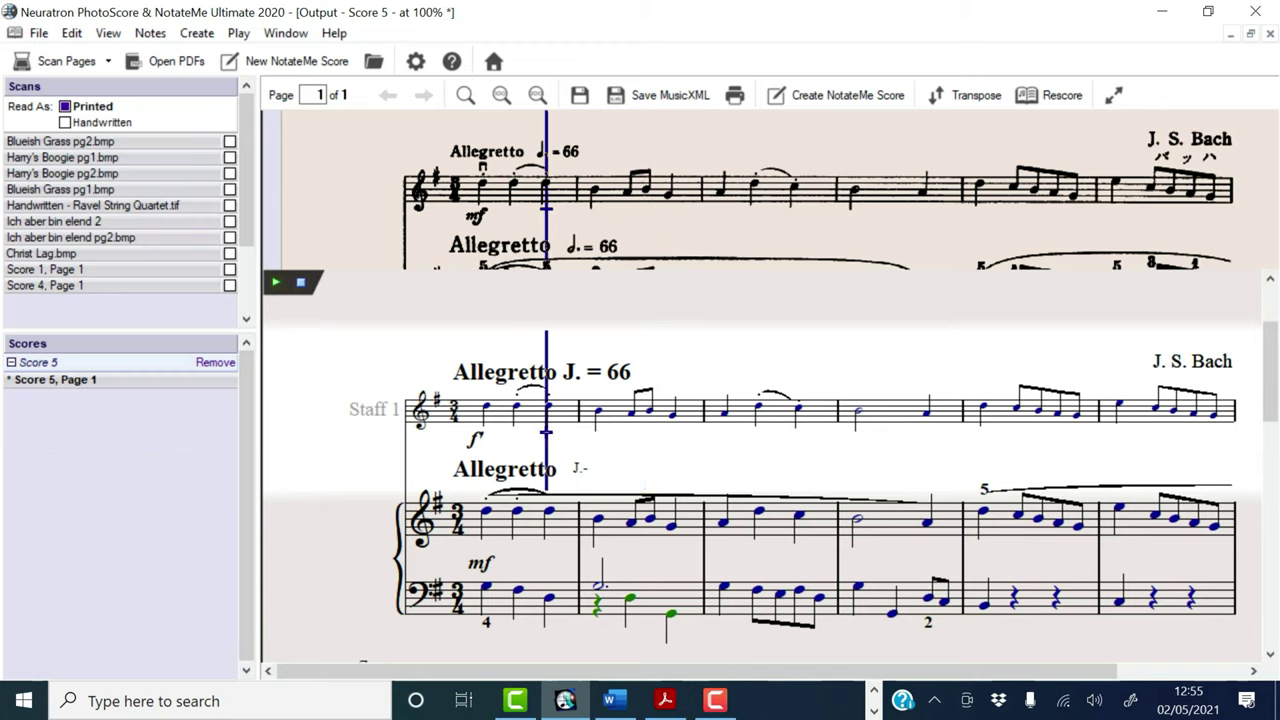
pyautogui.click(500, 470)
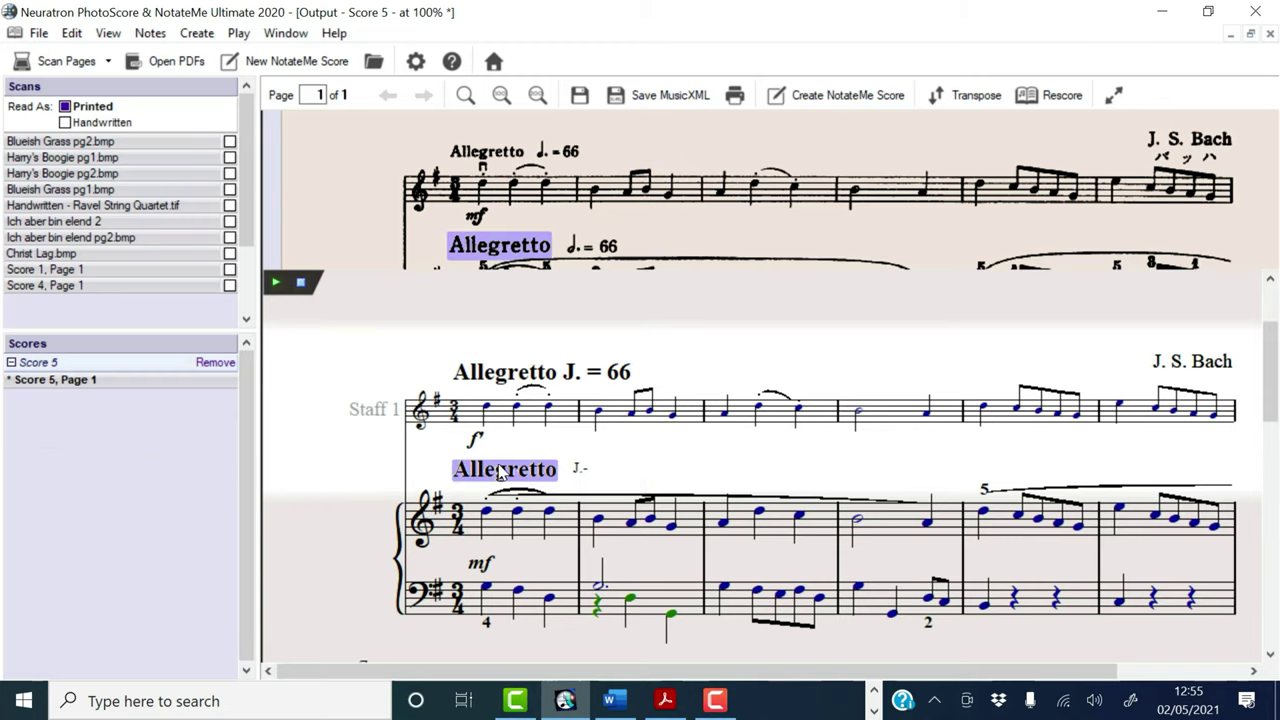
pyautogui.click(515, 420)
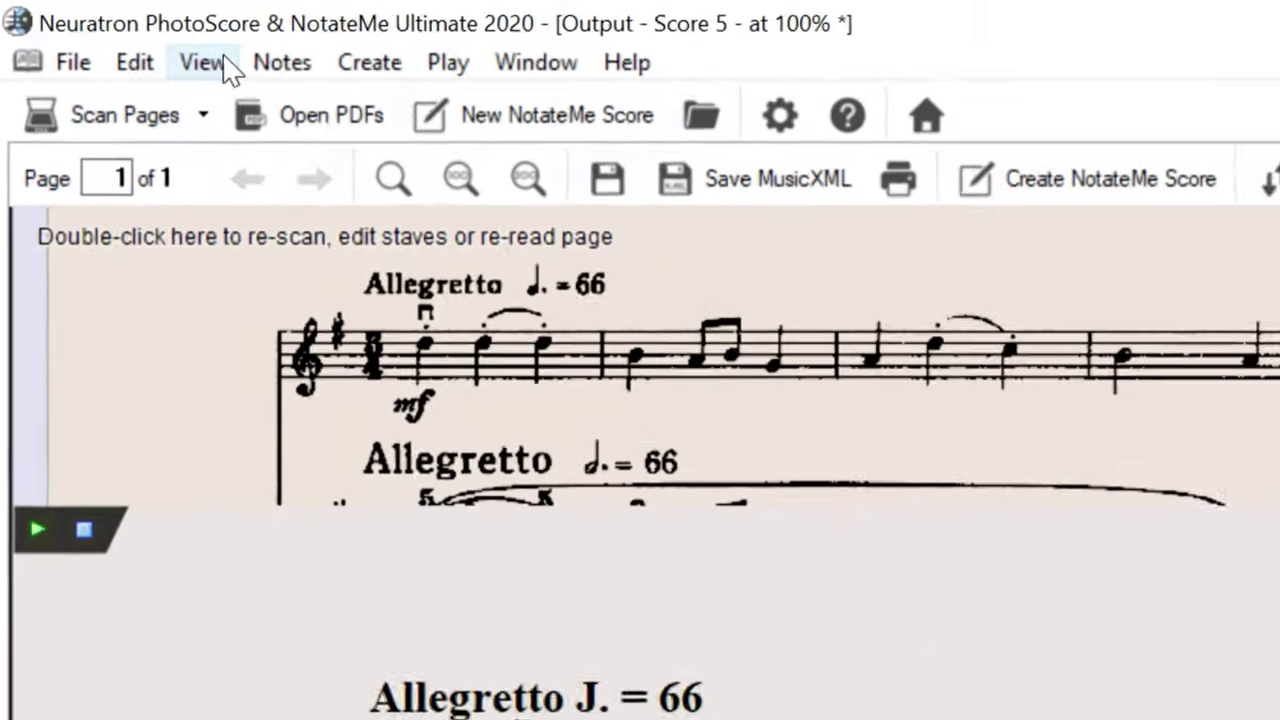
# Step: Show the note editing Keypad and play the score back from the first bar
pyautogui.click(108, 33)
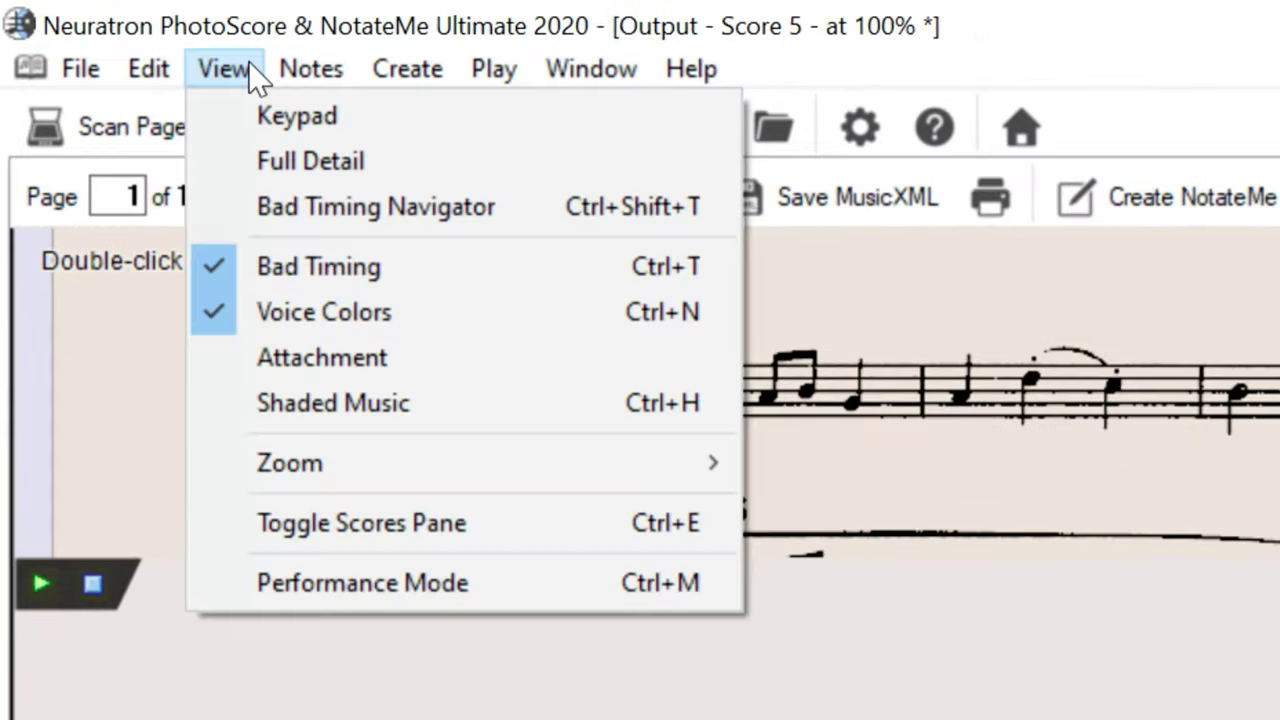
pyautogui.click(280, 116)
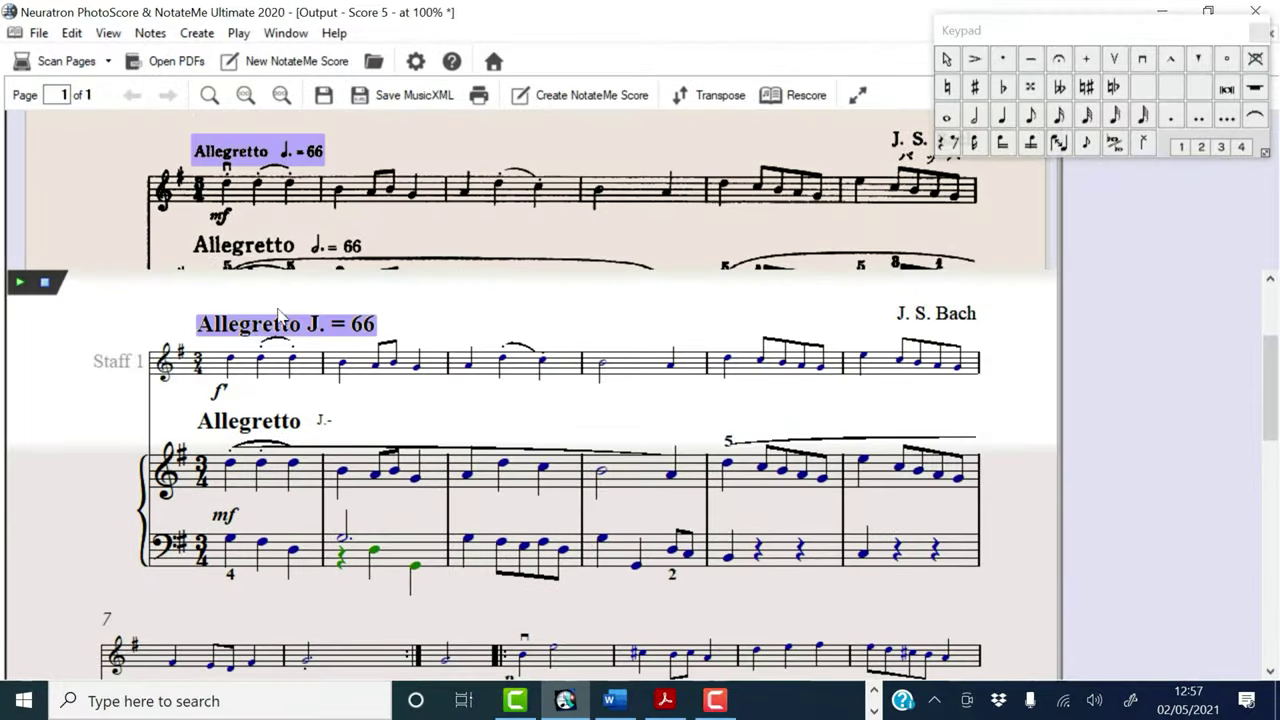
pyautogui.press('space')
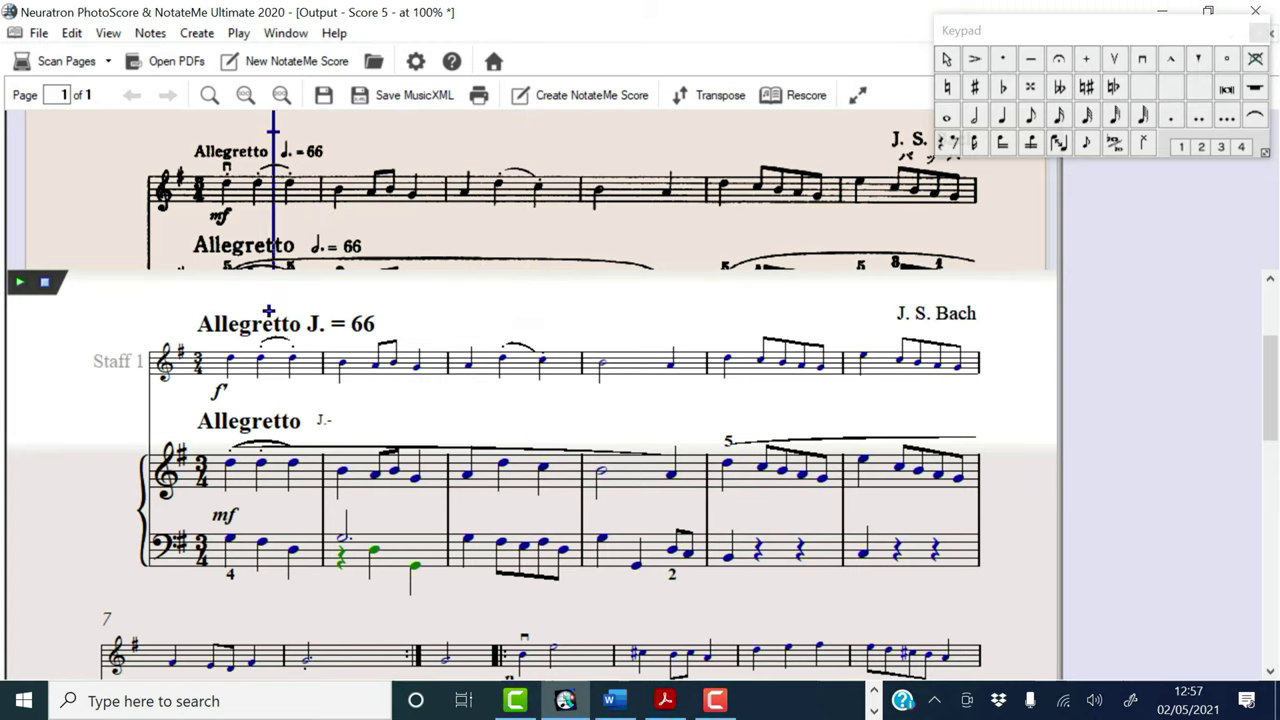
pyautogui.press('space')
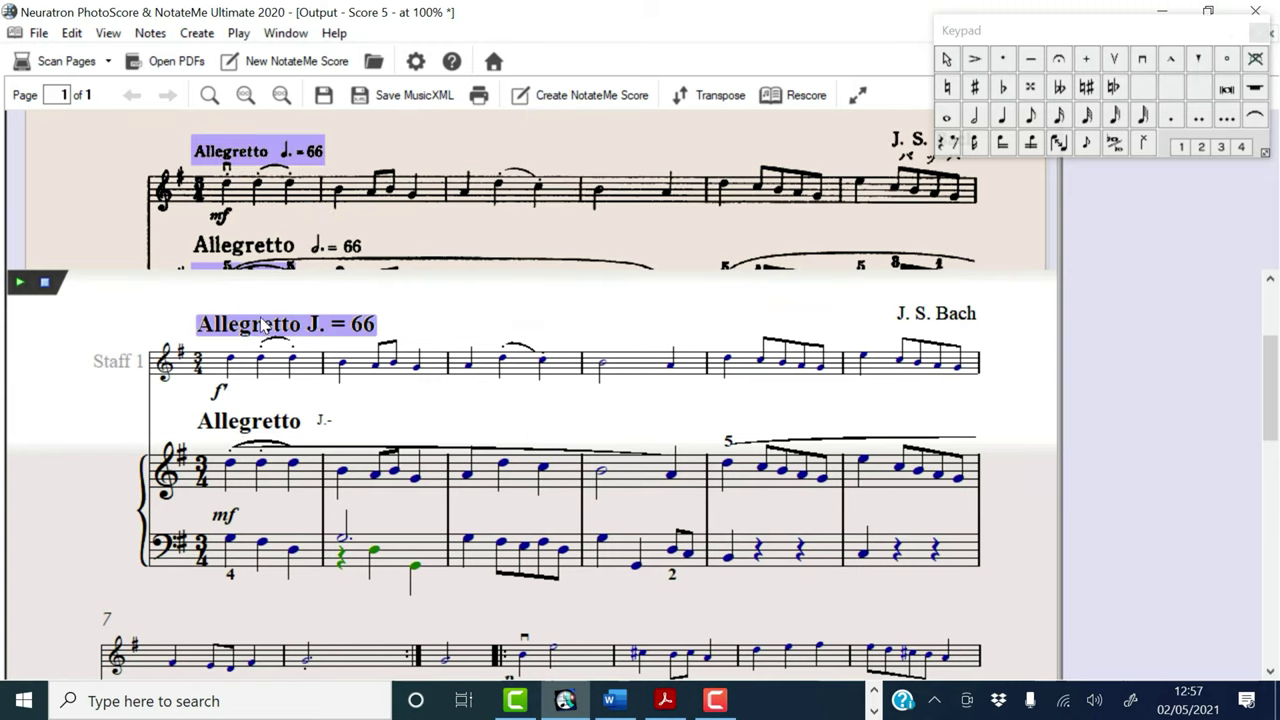
pyautogui.press('space')
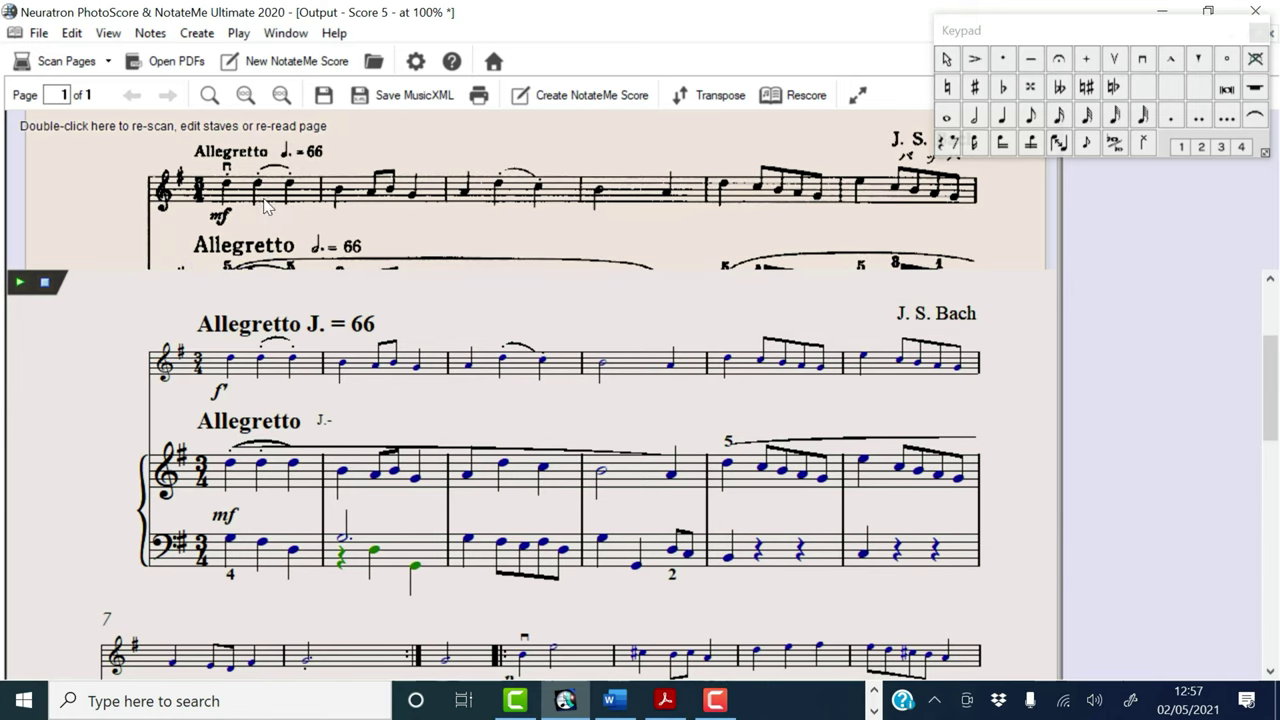
pyautogui.press('space')
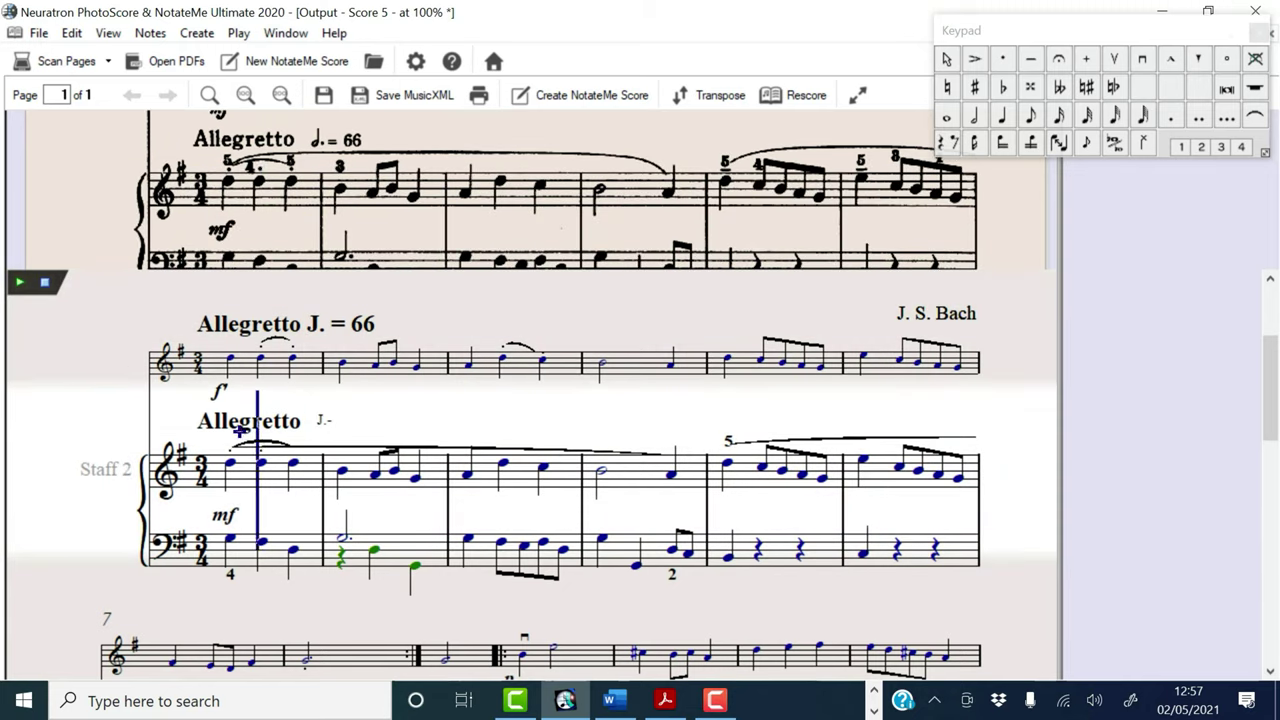
# Step: In staff 2, make bar 1's third note staccato and add a tenuto to bar 5's first note
pyautogui.click(293, 470)
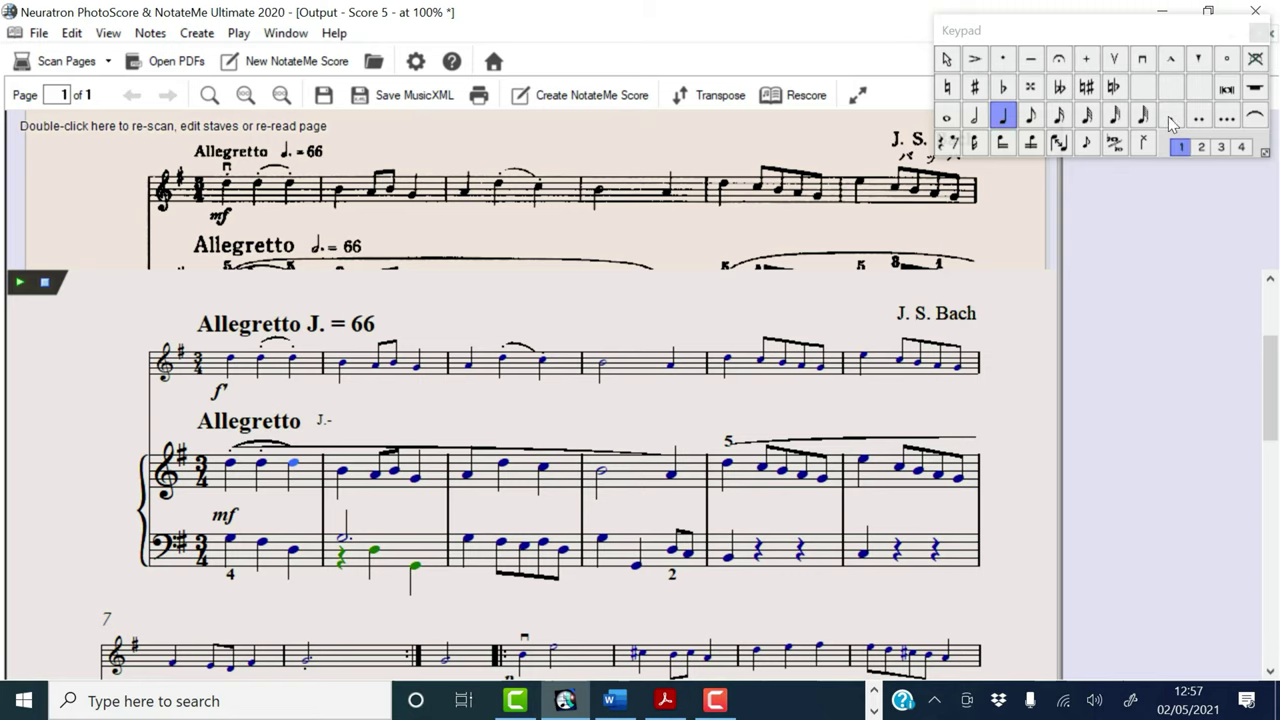
pyautogui.click(1001, 57)
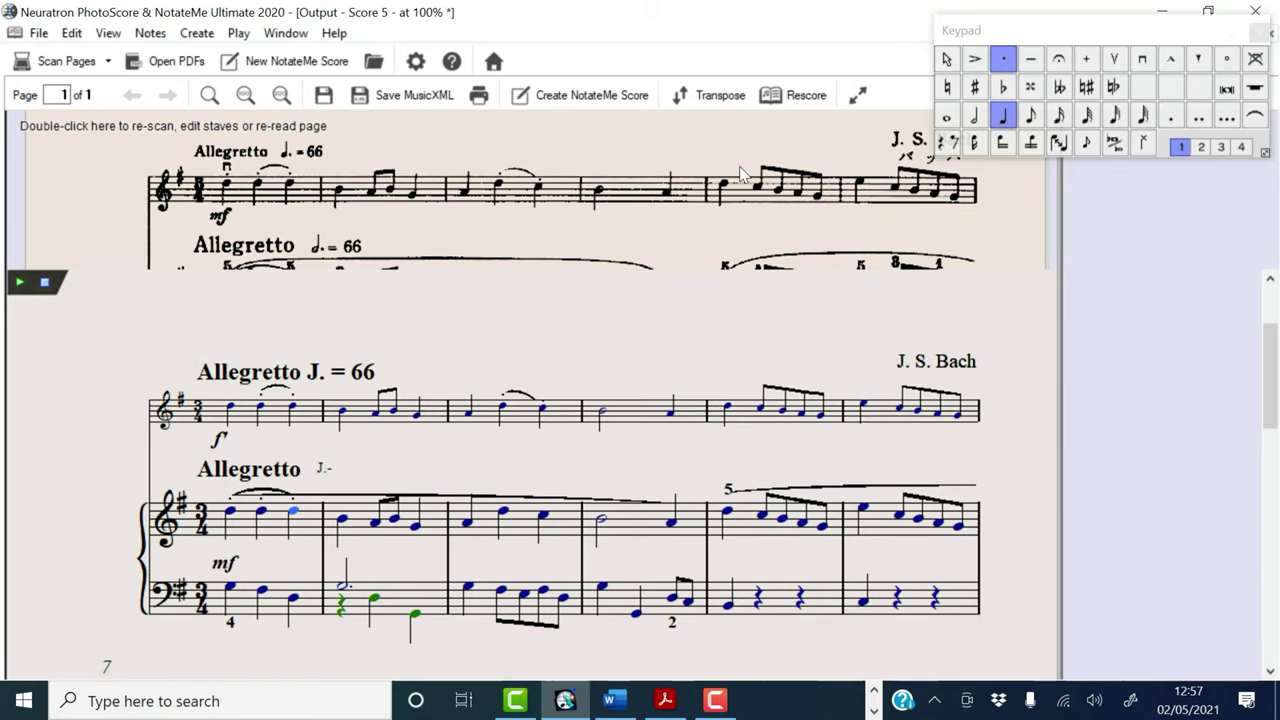
pyautogui.click(727, 516)
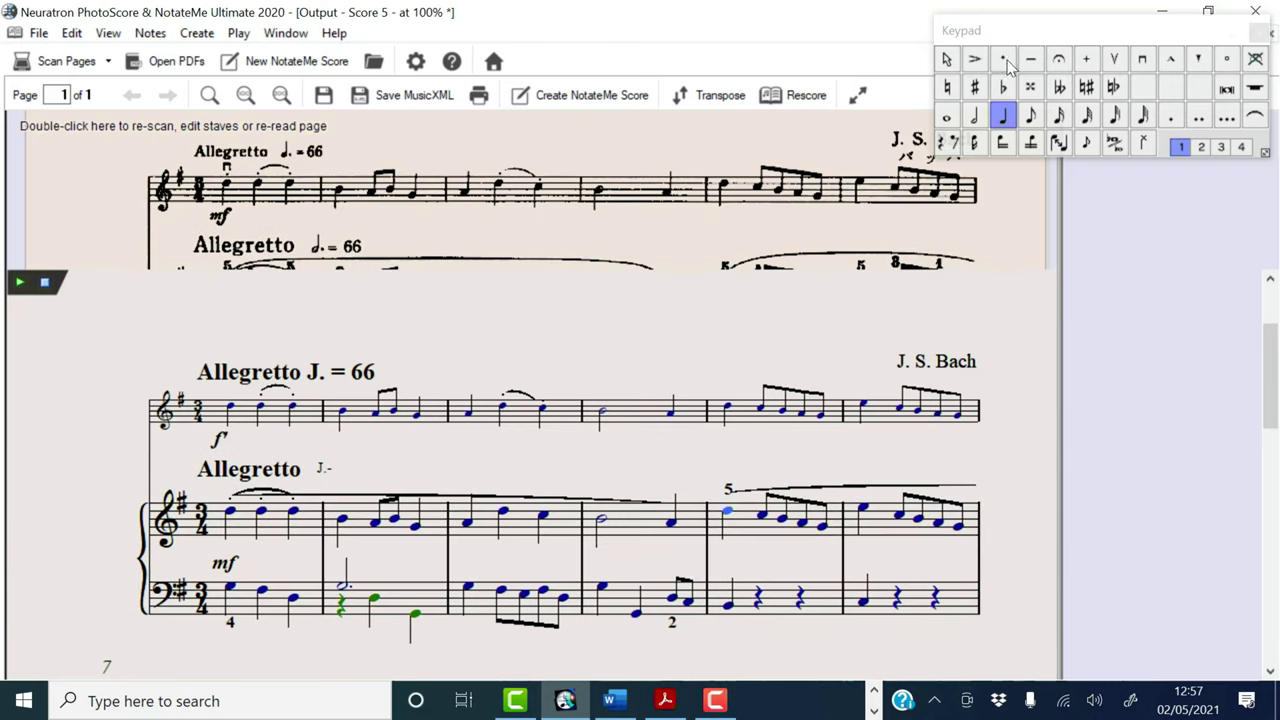
pyautogui.click(1031, 62)
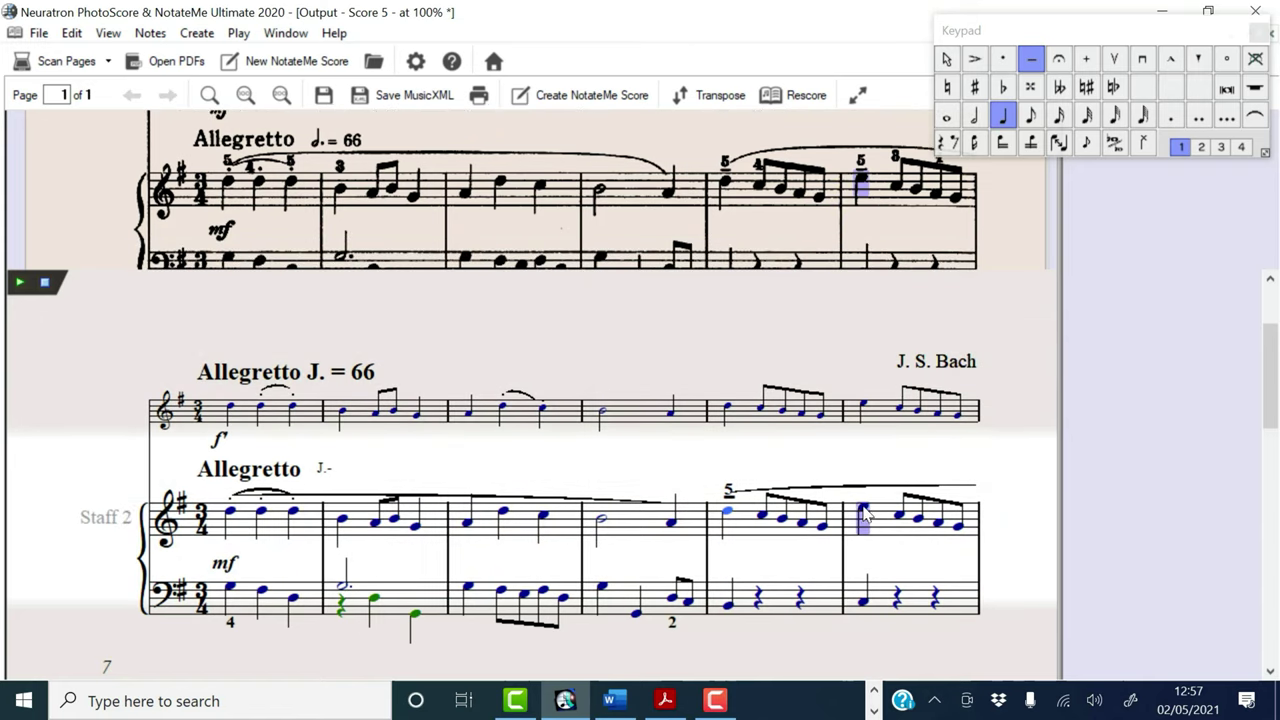
# Step: Select the first note of bar 6 in staff 2, then the top Allegretto marking
pyautogui.click(866, 514)
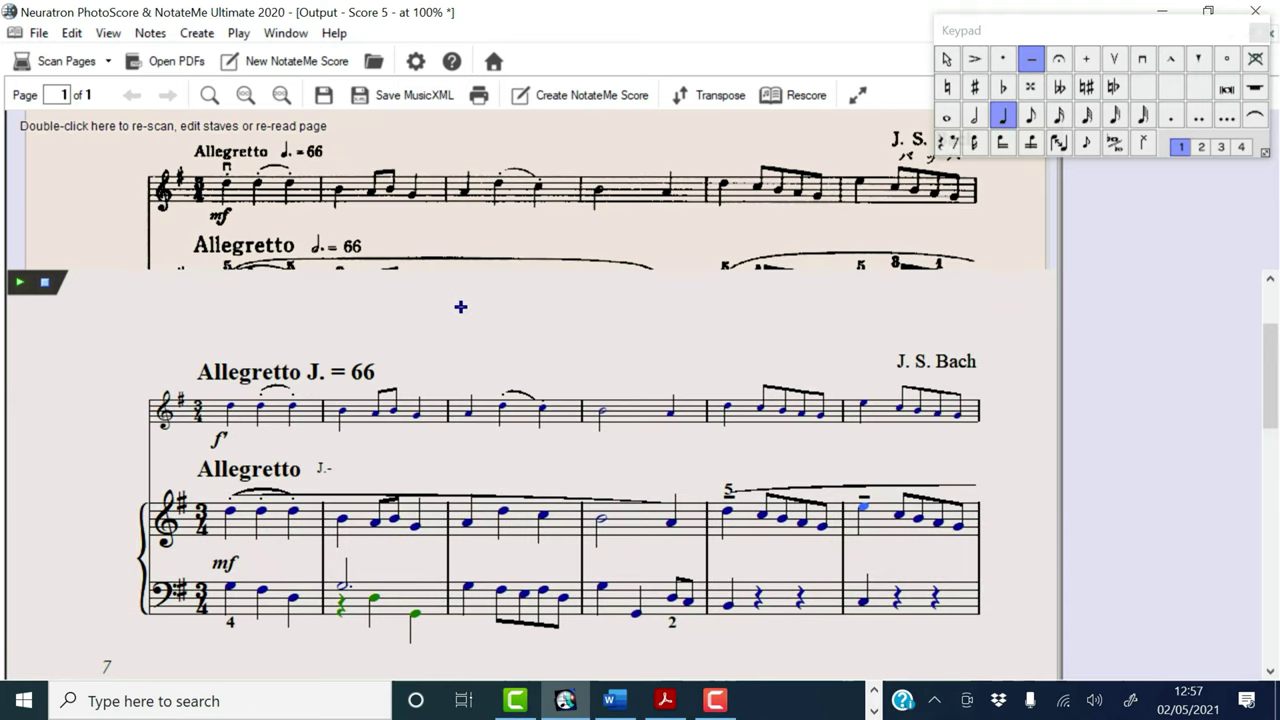
pyautogui.scroll(1, 400, 400)
pyautogui.click(230, 424)
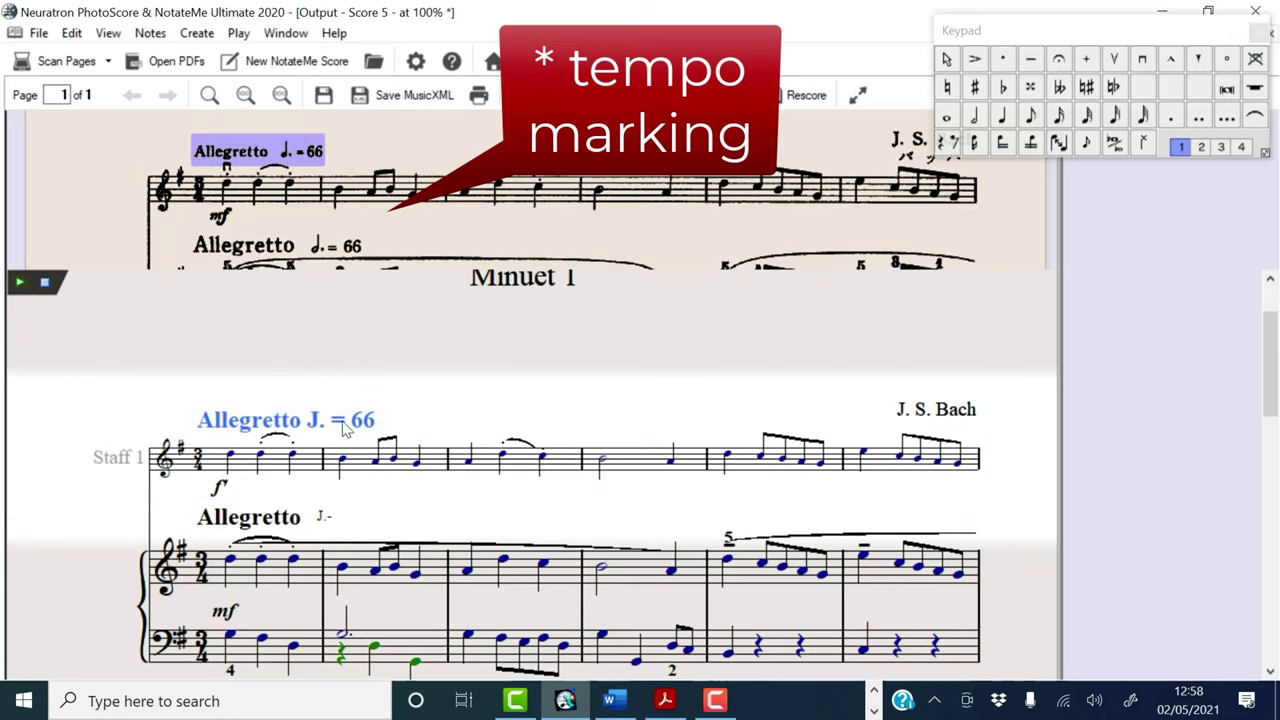
# Step: Replace the misread top Allegretto tempo text with a dotted half note = 66
pyautogui.doubleClick(311, 428)
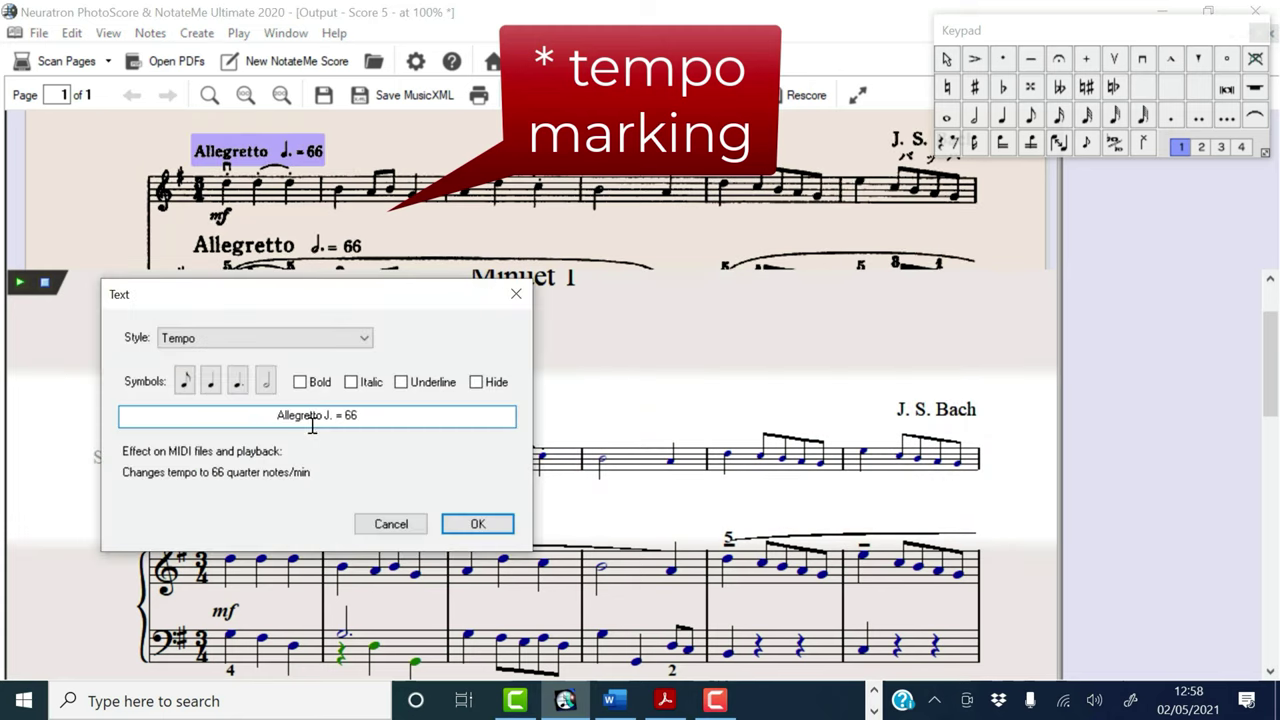
pyautogui.moveTo(350, 414); pyautogui.dragTo(320, 414)
pyautogui.press('BackSpace')
pyautogui.click(266, 381)
pyautogui.write('=66')
pyautogui.press('Return')
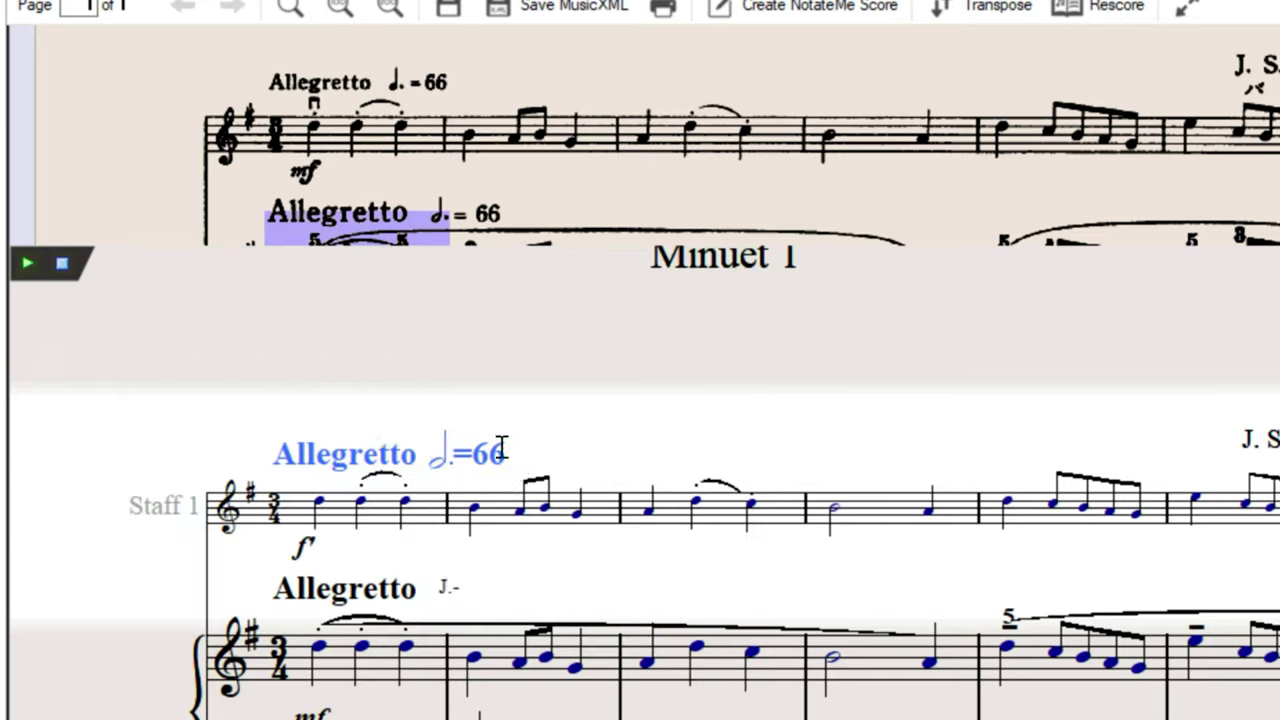
# Step: Set the second system's Allegretto marking to dotted half note = 66 as well
pyautogui.doubleClick(330, 589)
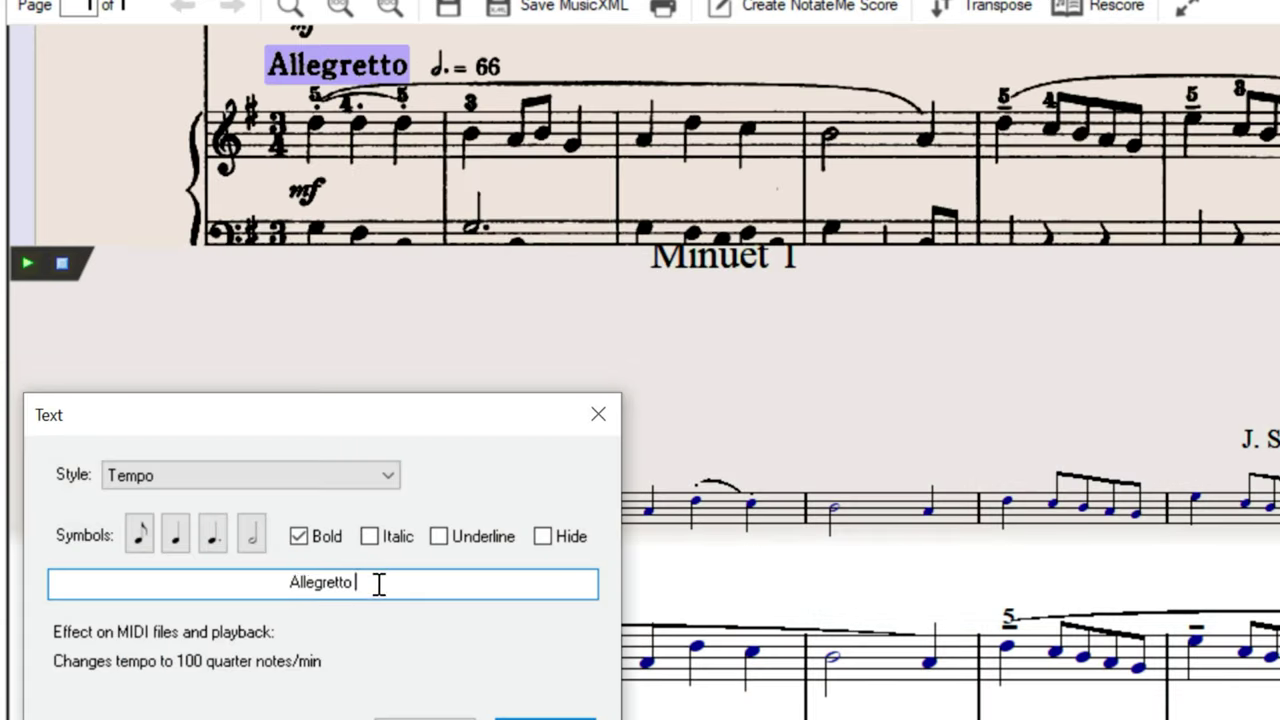
pyautogui.write('<Half><dotted>=66')
pyautogui.press('Return')
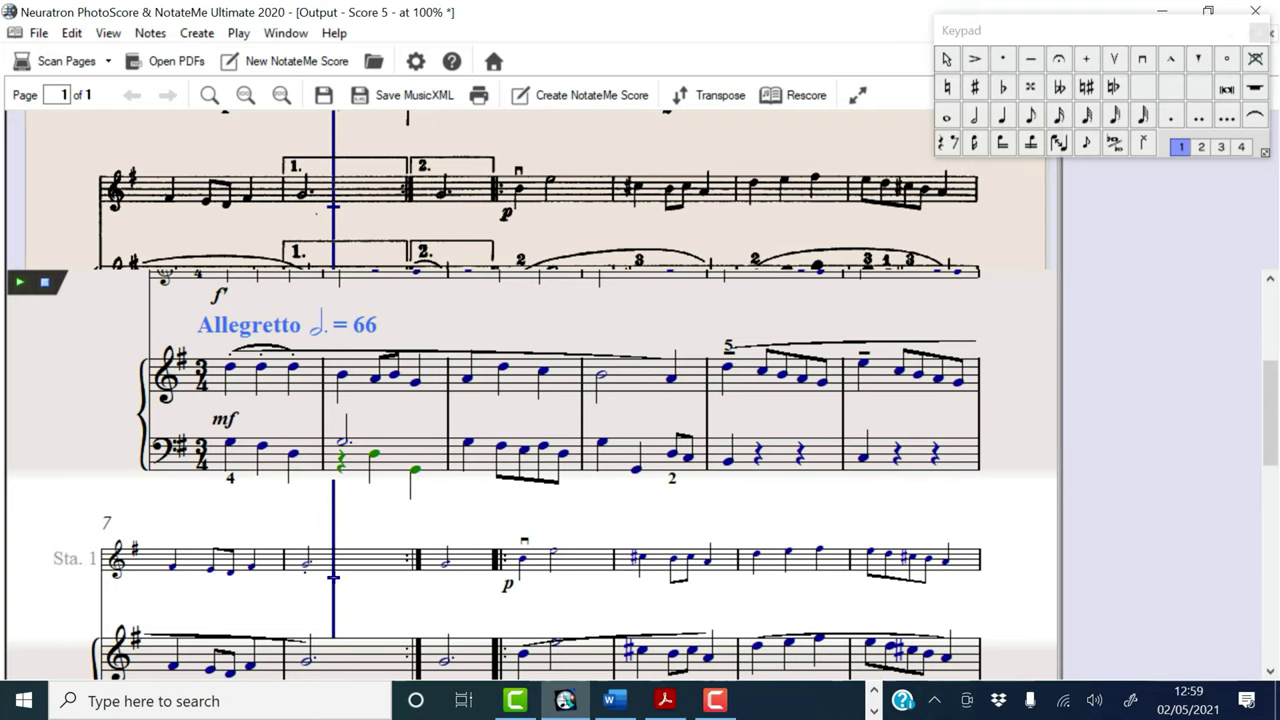
# Step: Add '1st Time' and '2nd Time' repeat endings over bars 8 and 9 of staff 1
pyautogui.scroll(-1, 311, 527)
pyautogui.click(310, 525)
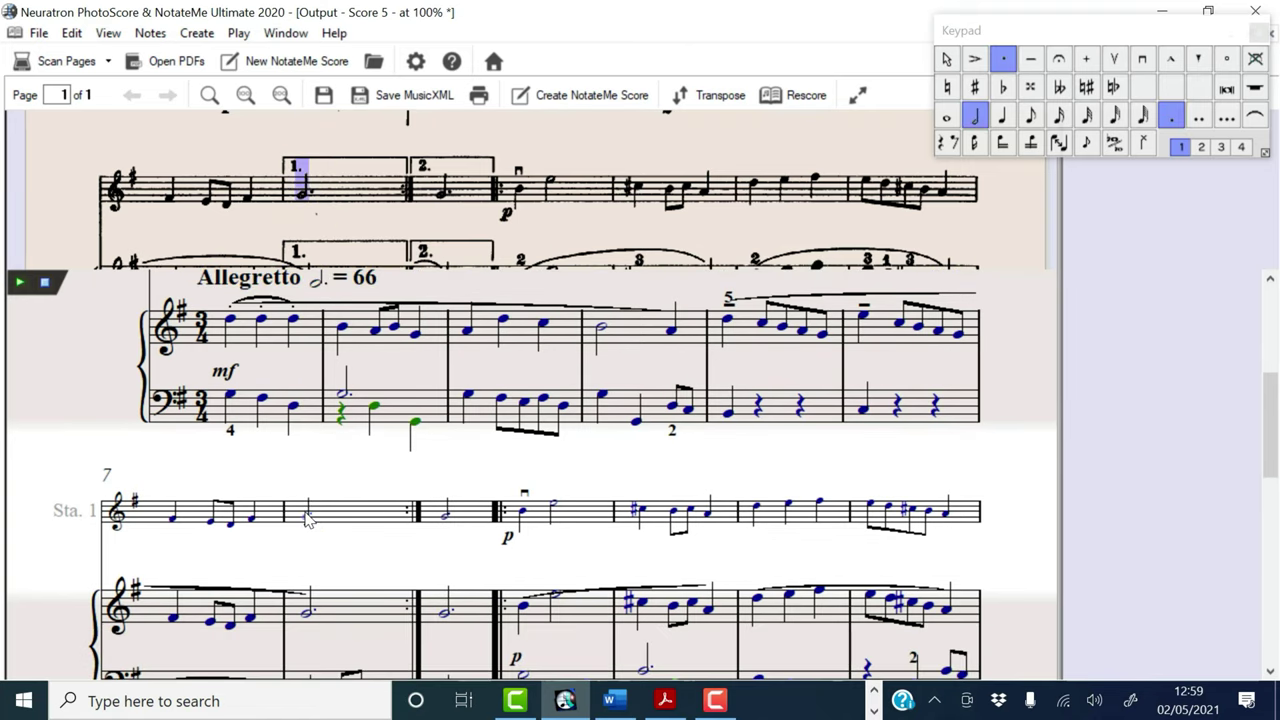
pyautogui.rightClick(309, 520)
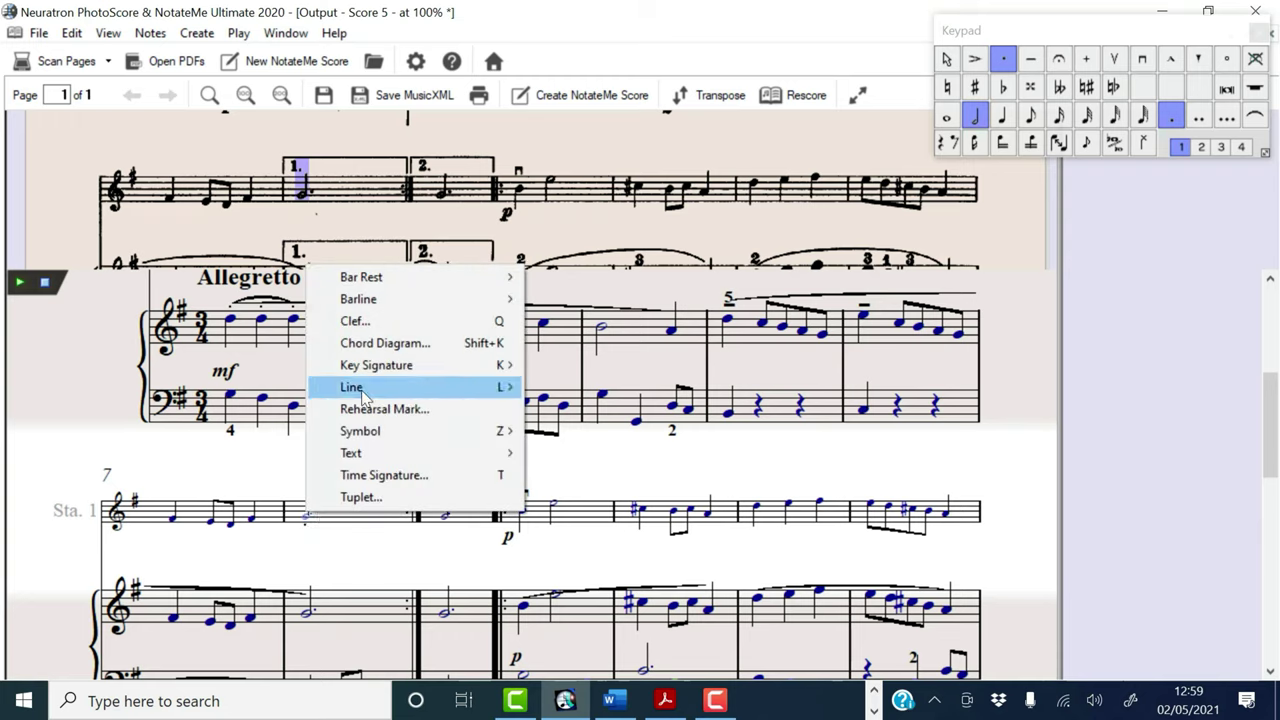
pyautogui.moveTo(362, 394)
pyautogui.click(588, 476)
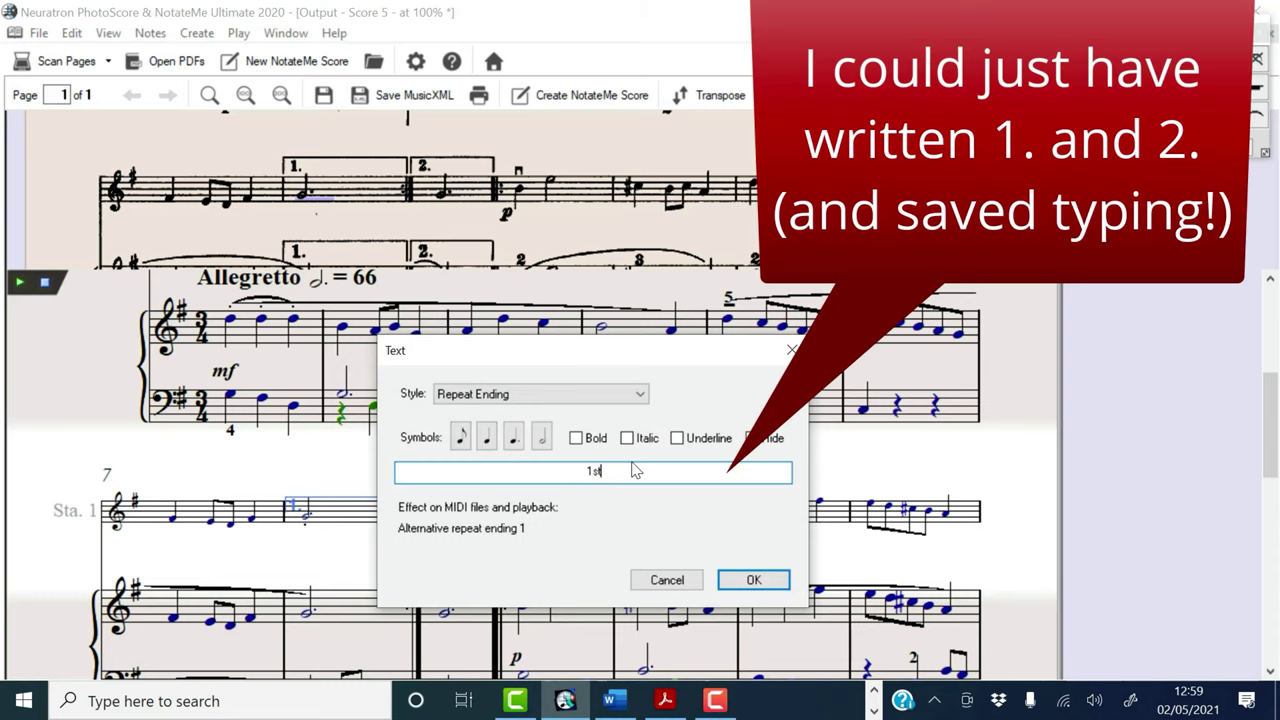
pyautogui.click(753, 580)
pyautogui.rightClick(446, 272)
pyautogui.moveTo(513, 398)
pyautogui.click(727, 479)
pyautogui.press('Return')
# Step: Add the same '1st Time' and '2nd Time' endings over bars 8 and 9 of the piano staff
pyautogui.scroll(-1, 620, 410)
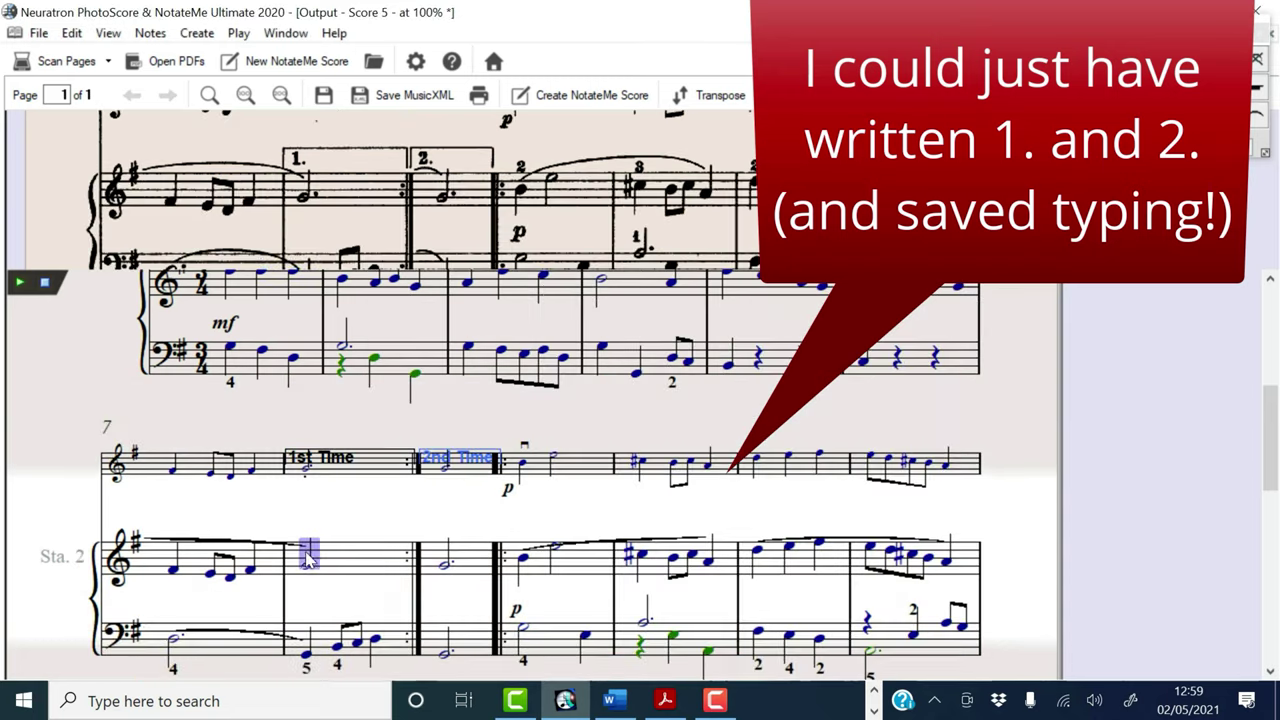
pyautogui.click(197, 33)
pyautogui.moveTo(219, 165)
pyautogui.click(515, 253)
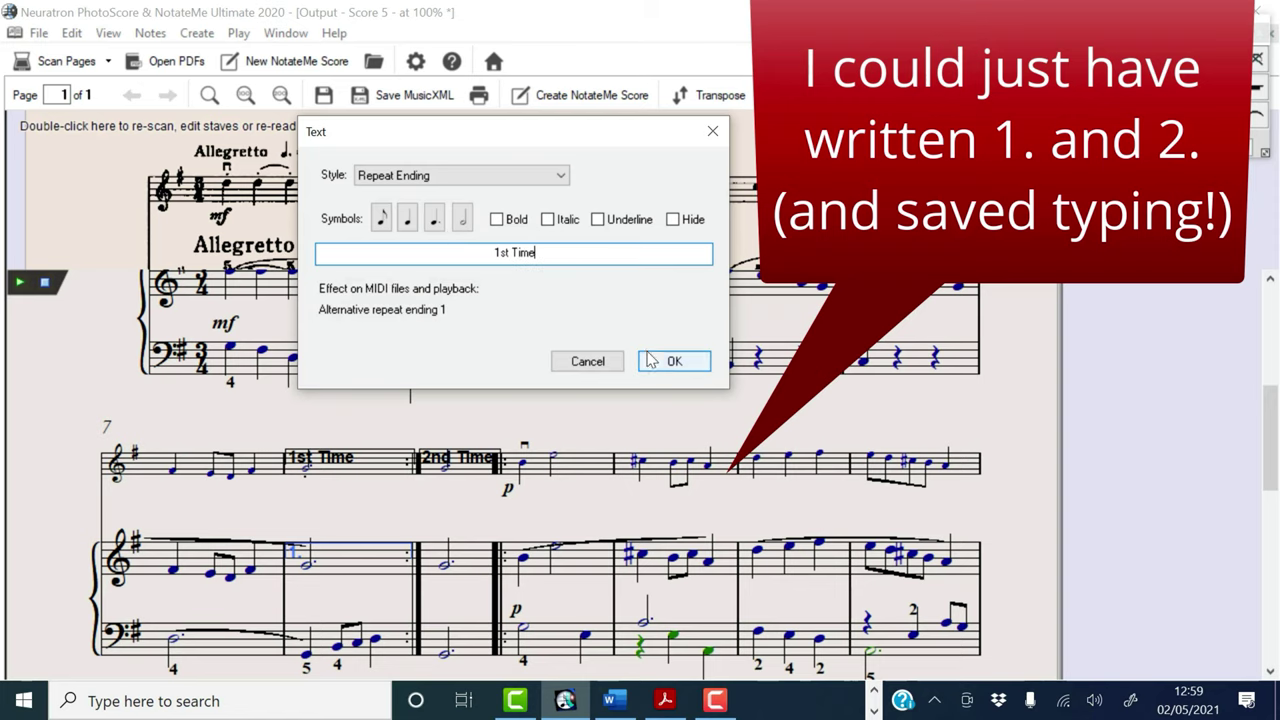
pyautogui.write('1st Time')
pyautogui.click(672, 362)
pyautogui.rightClick(443, 322)
pyautogui.moveTo(563, 440)
pyautogui.click(727, 528)
pyautogui.press('Return')
pyautogui.scroll(-10, 552, 474)
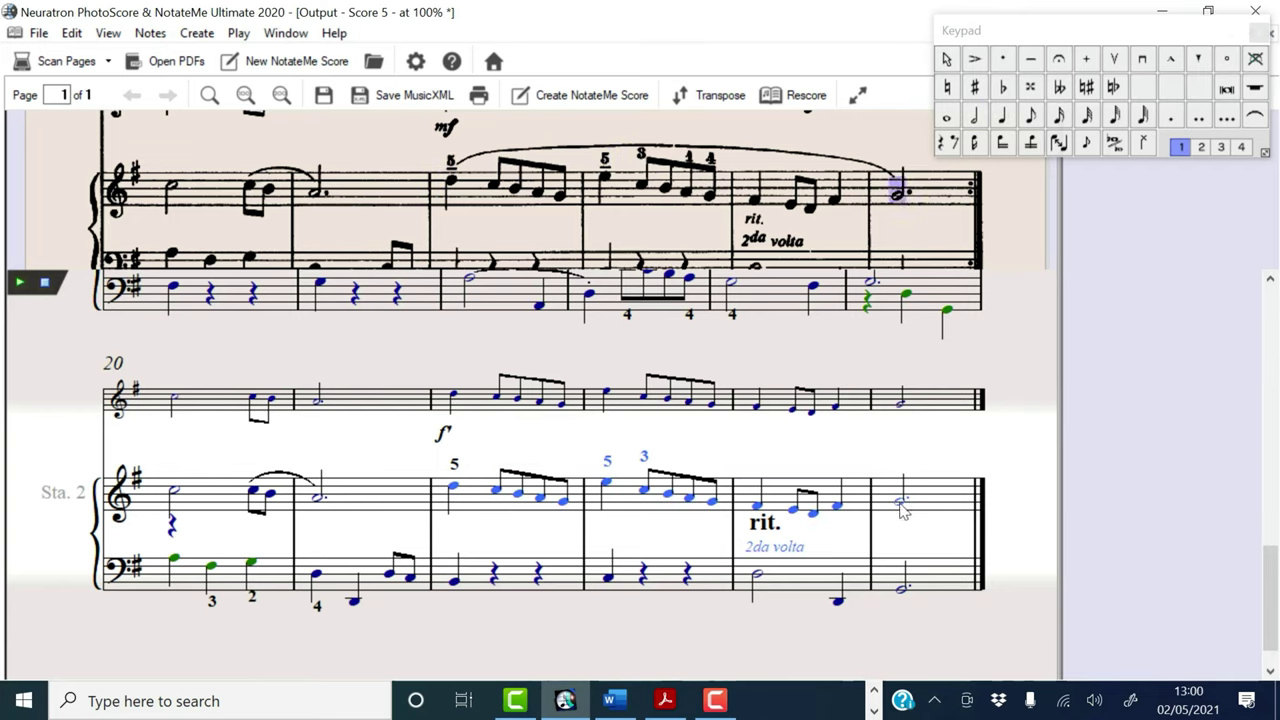
# Step: Place a slur above the piano treble staff over bars 22 to 25, then add a tenuto
pyautogui.click(197, 33)
pyautogui.moveTo(225, 166)
pyautogui.click(457, 206)
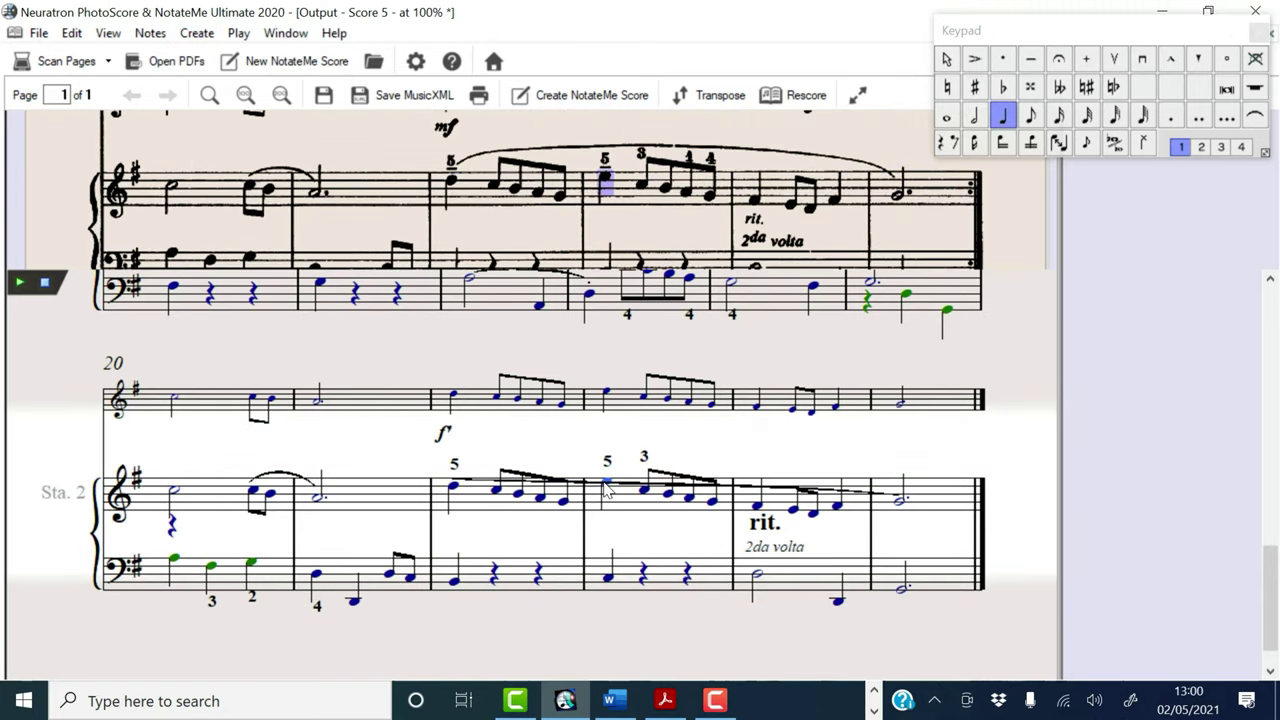
pyautogui.click(1034, 59)
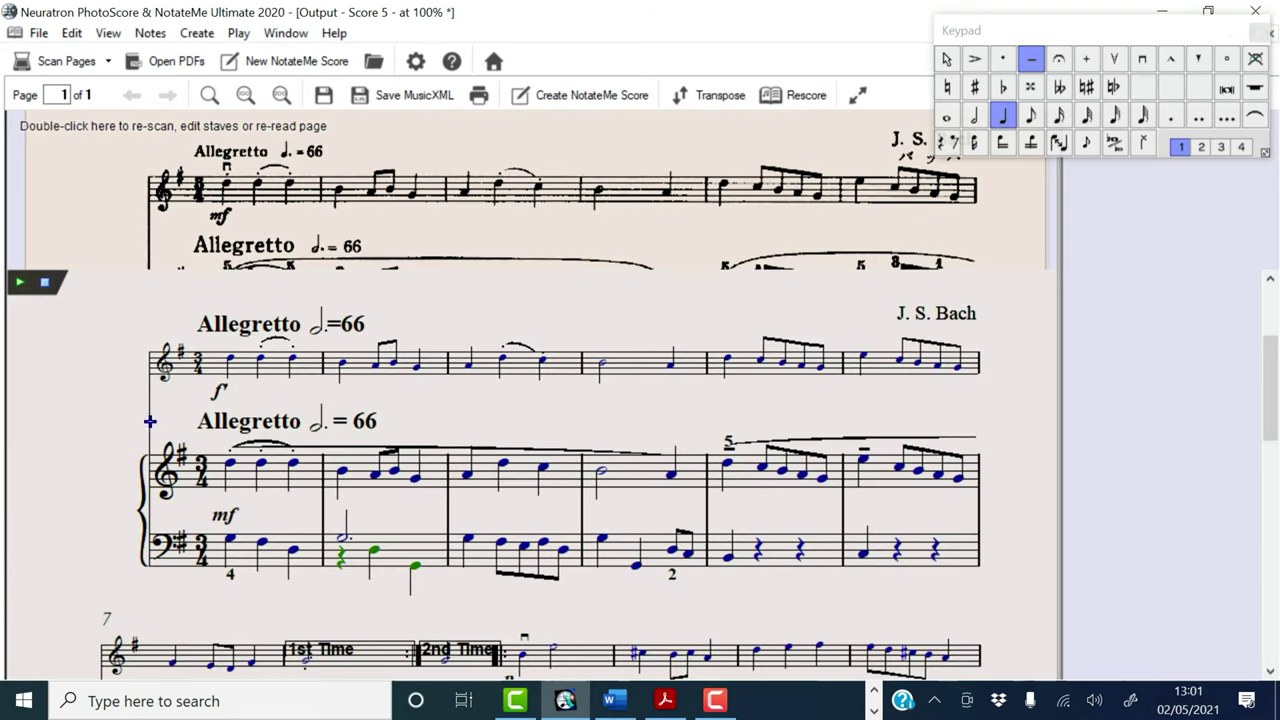
# Step: Rename Staff 1's instrument to Violin from the Strings list
pyautogui.doubleClick(110, 370)
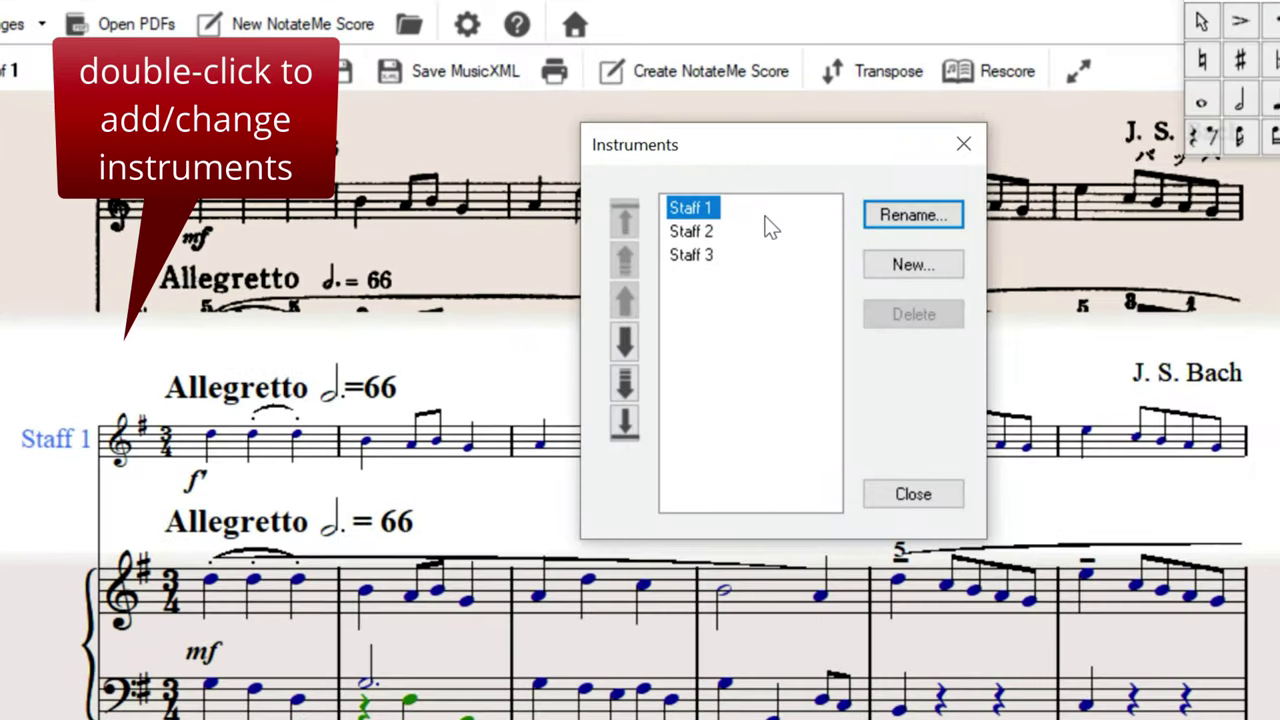
pyautogui.click(880, 215)
pyautogui.click(654, 392)
pyautogui.click(869, 204)
pyautogui.click(1080, 580)
# Step: Rename Staffs 2 and 3 to Piano from Keyboards, close the list, and play the score
pyautogui.doubleClick(790, 232)
pyautogui.click(667, 369)
pyautogui.click(868, 369)
pyautogui.click(1056, 569)
pyautogui.doubleClick(688, 255)
pyautogui.click(686, 369)
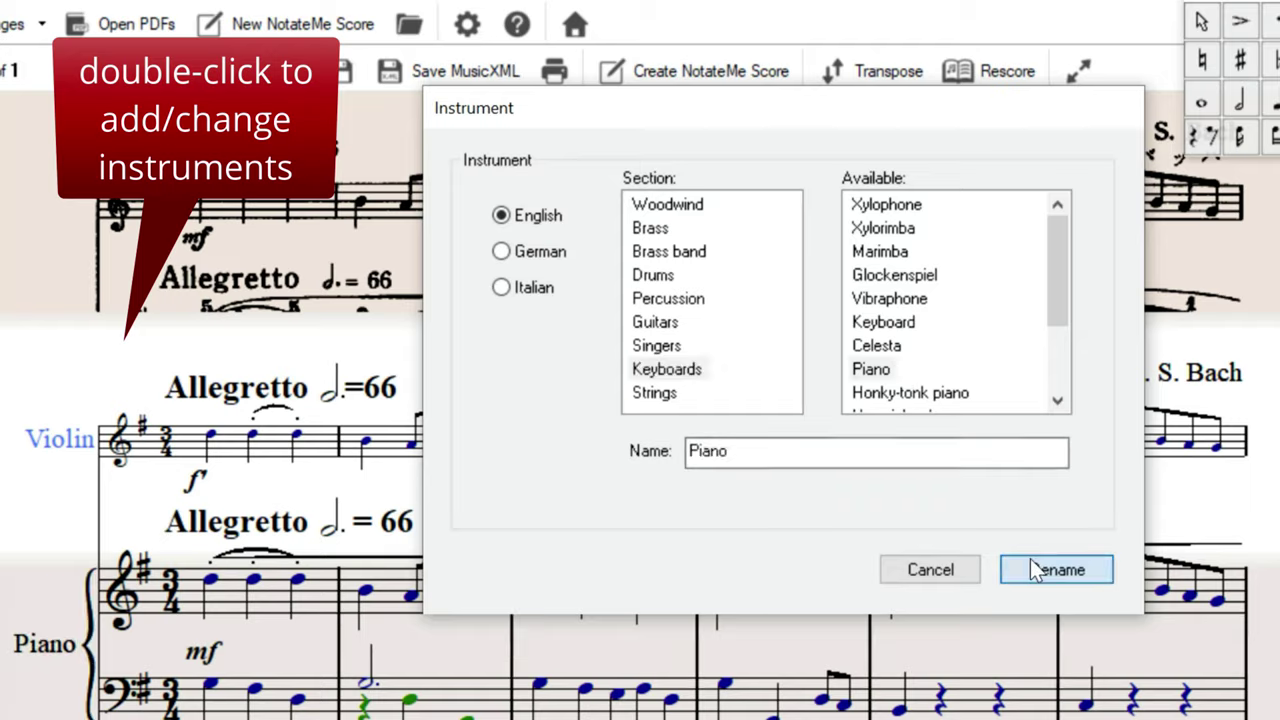
pyautogui.click(868, 369)
pyautogui.click(1040, 570)
pyautogui.click(963, 144)
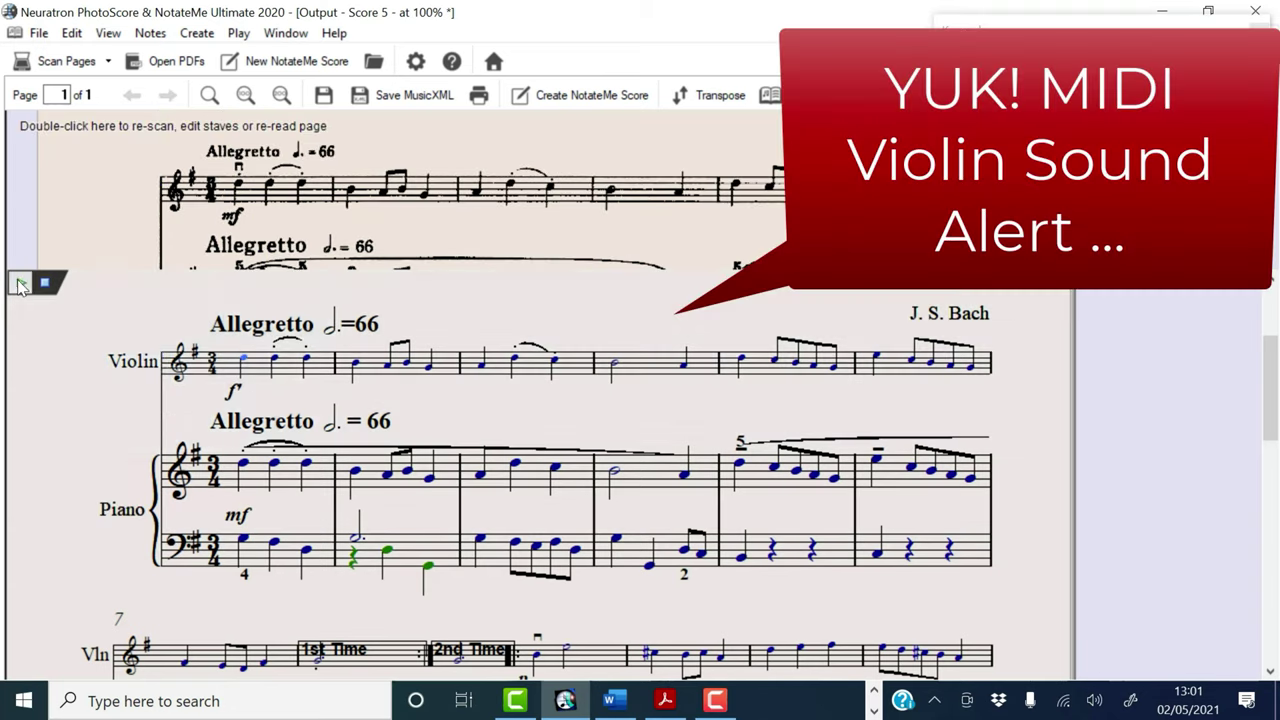
pyautogui.click(19, 283)
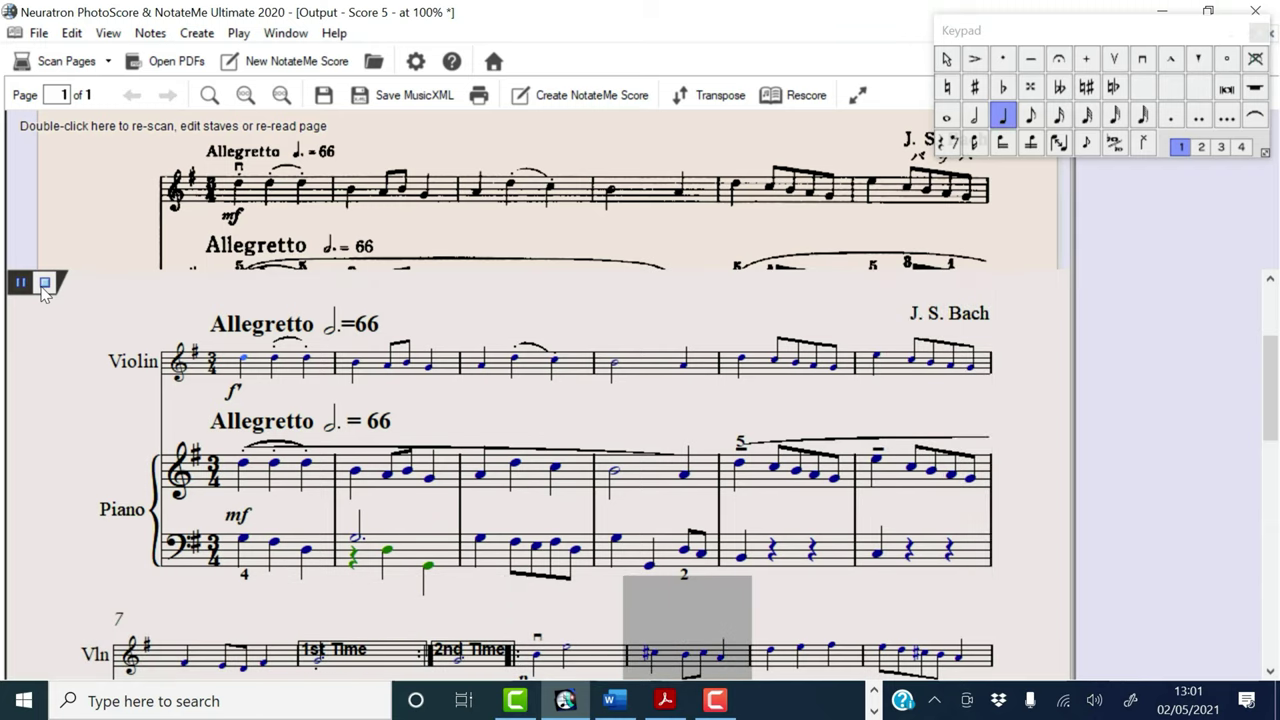
# Step: Stop playback, close the keypad, and untick Ignore repeats and multirests in Advanced preferences
pyautogui.click(44, 284)
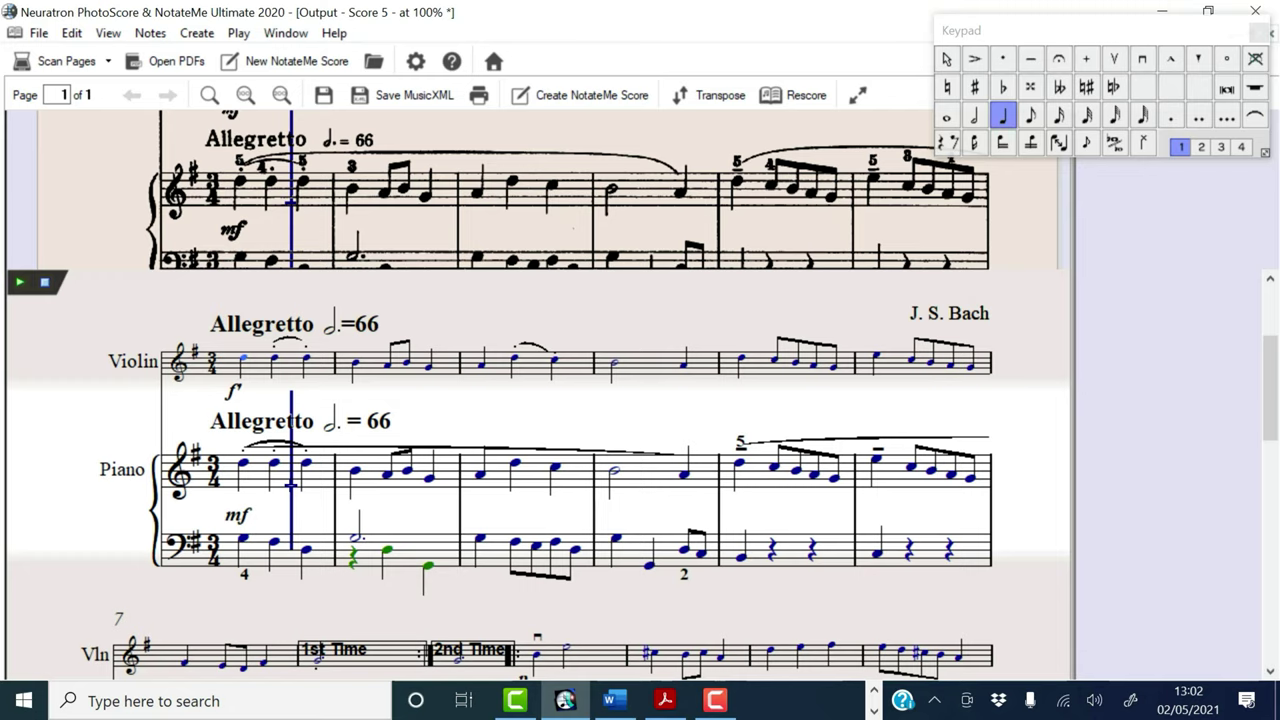
pyautogui.click(1259, 33)
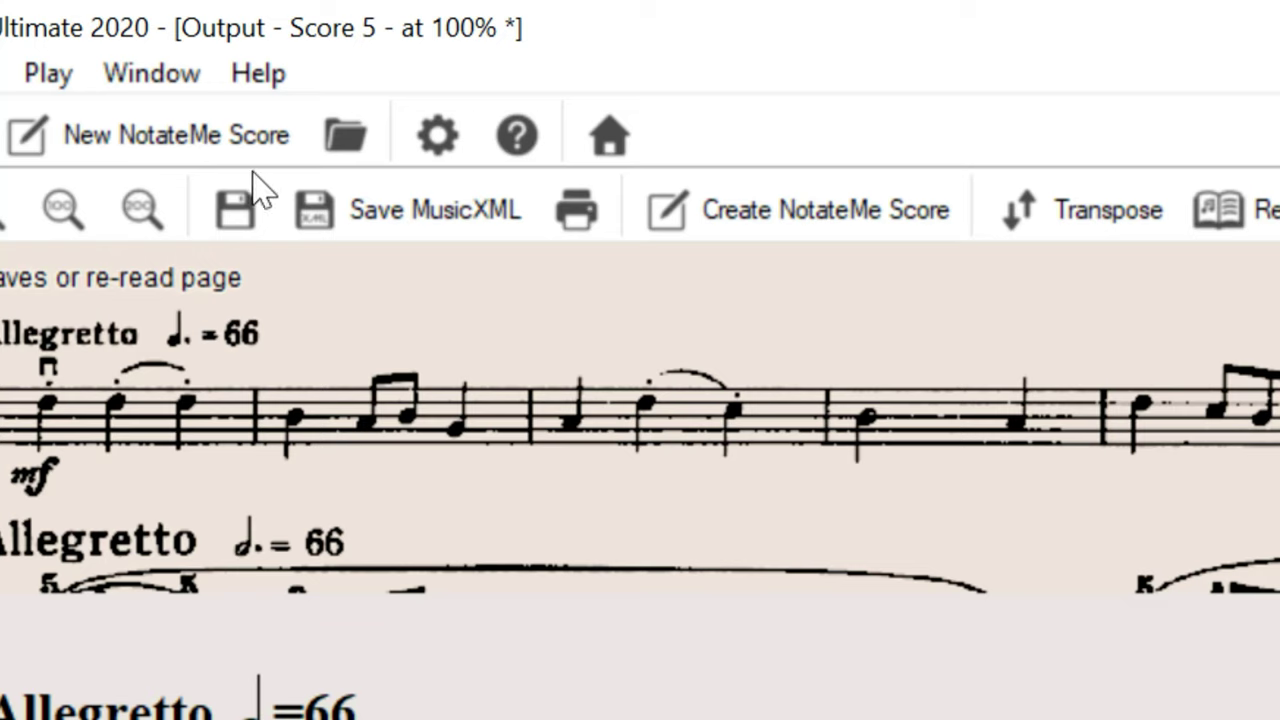
pyautogui.click(438, 138)
pyautogui.click(556, 143)
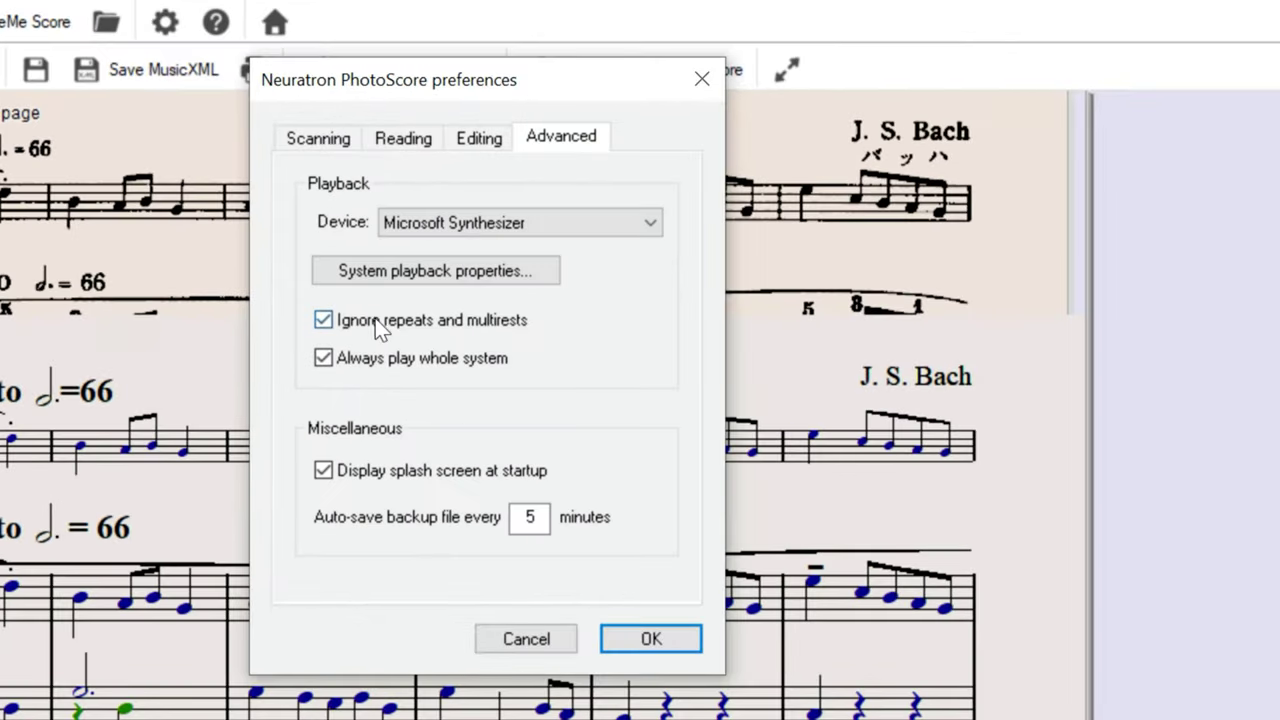
pyautogui.click(324, 322)
pyautogui.click(668, 645)
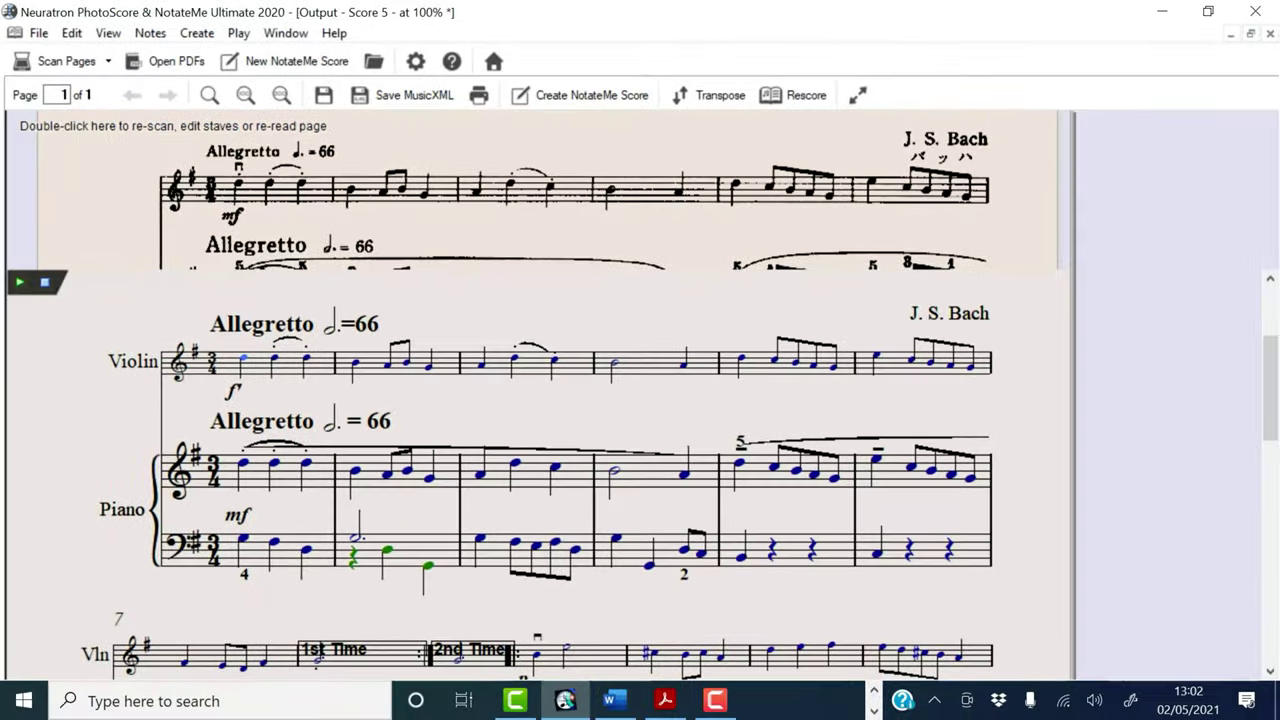
# Step: Play the Minuet through its repeat endings, then stop it
pyautogui.click(19, 282)
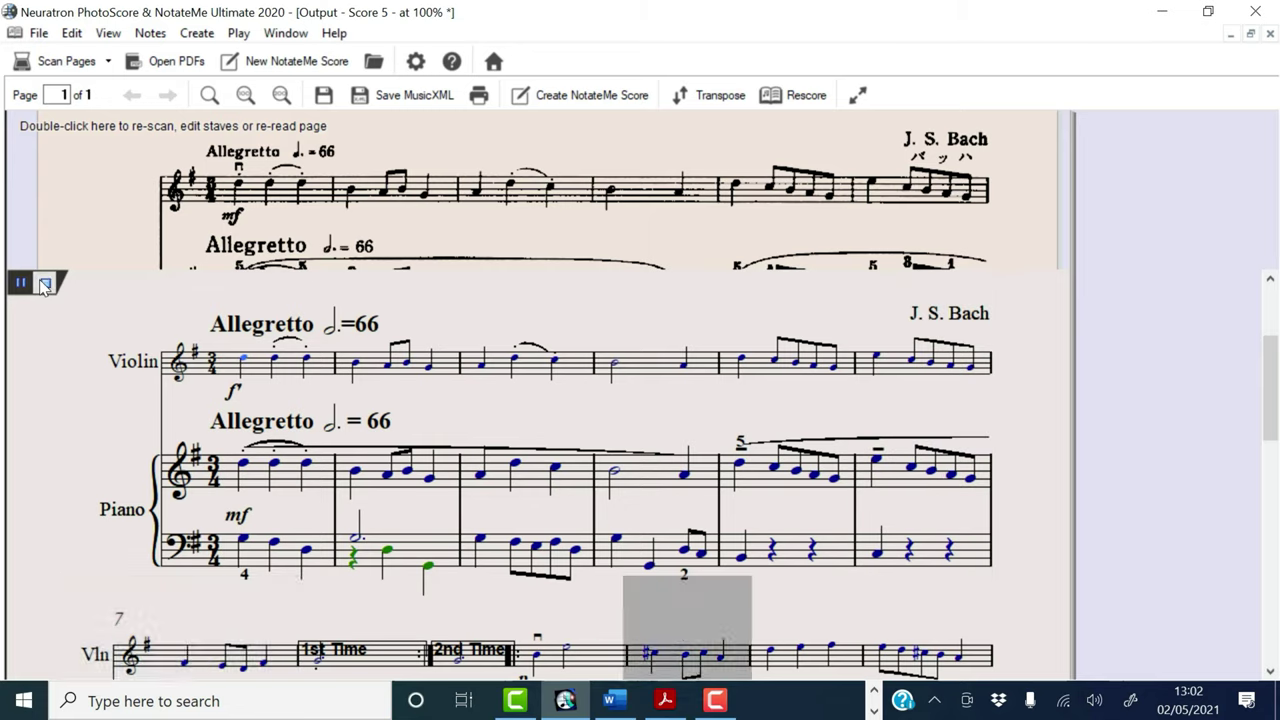
pyautogui.click(44, 285)
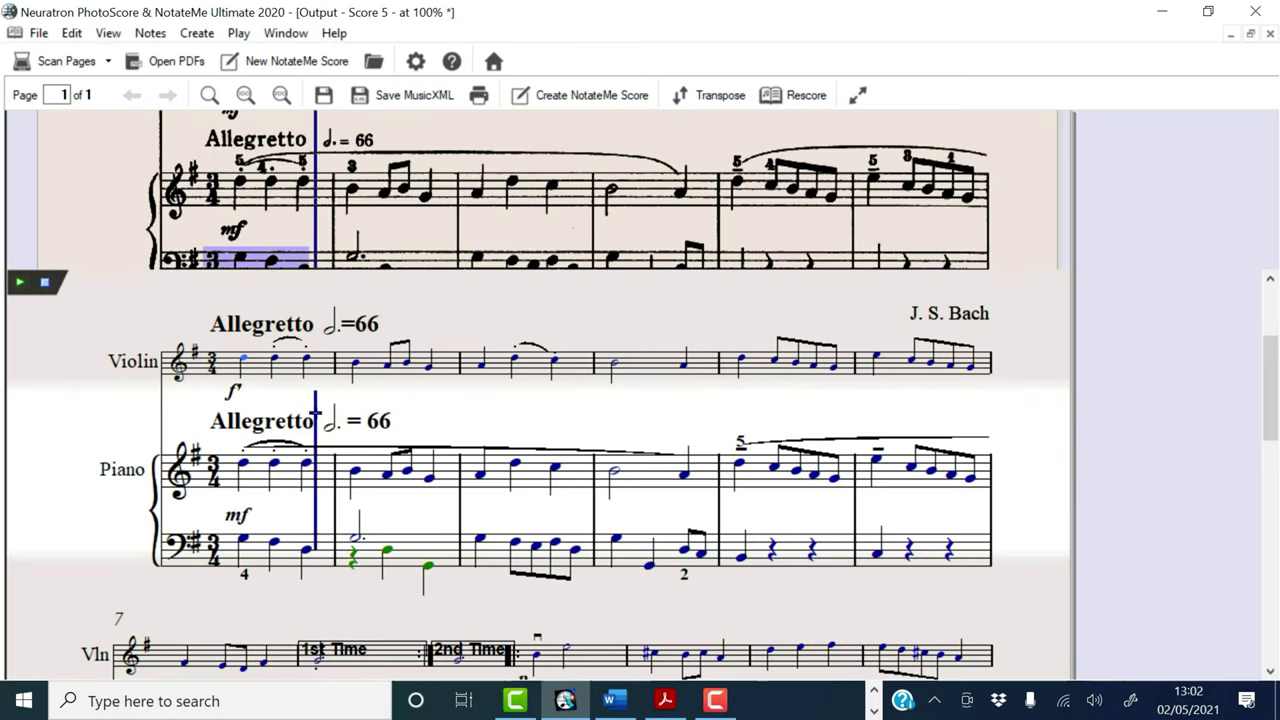
pyautogui.scroll(-3, 272, 437)
pyautogui.scroll(-3, 272, 437)
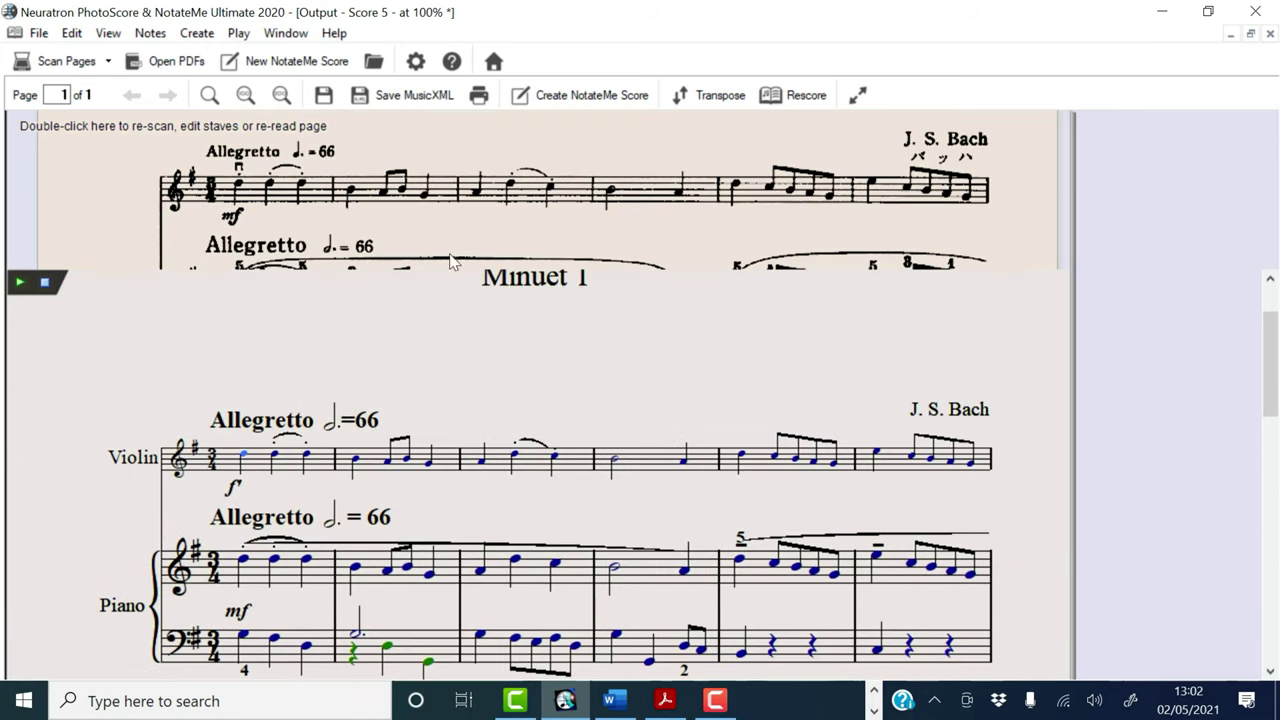
# Step: Change the piano's Allegretto tempo marking from 66 to 40
pyautogui.click(350, 472)
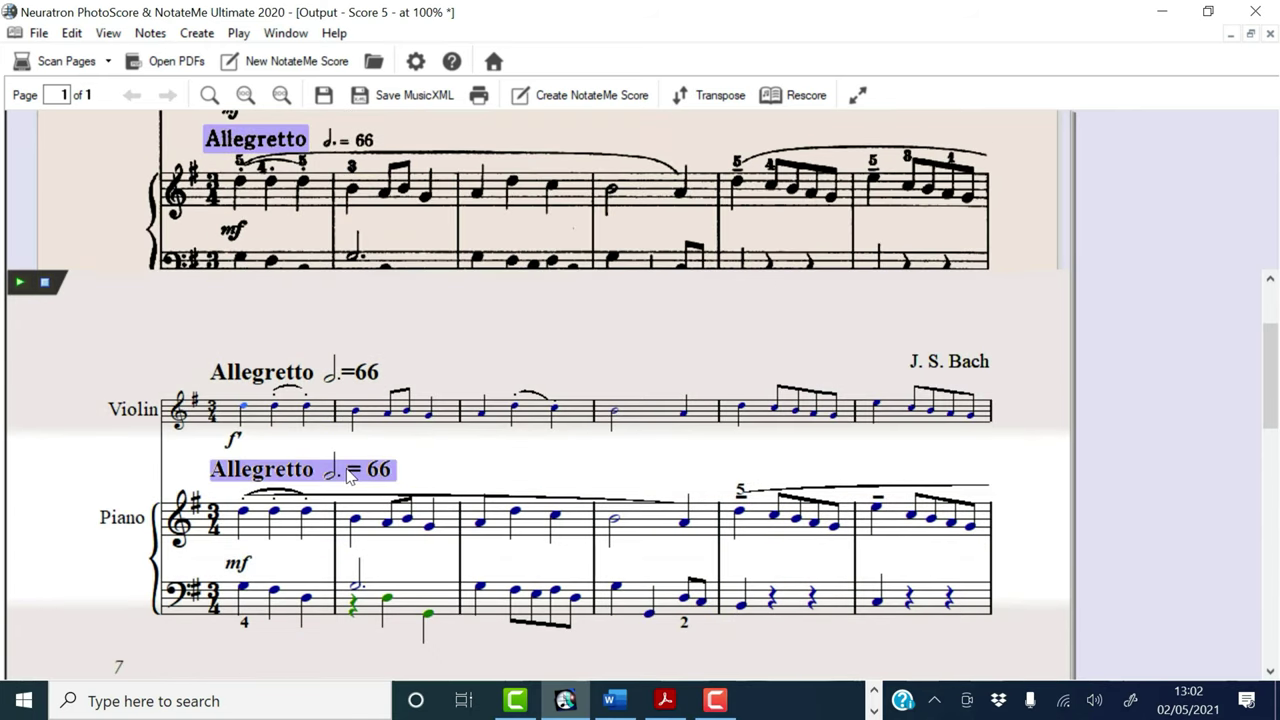
pyautogui.doubleClick(345, 474)
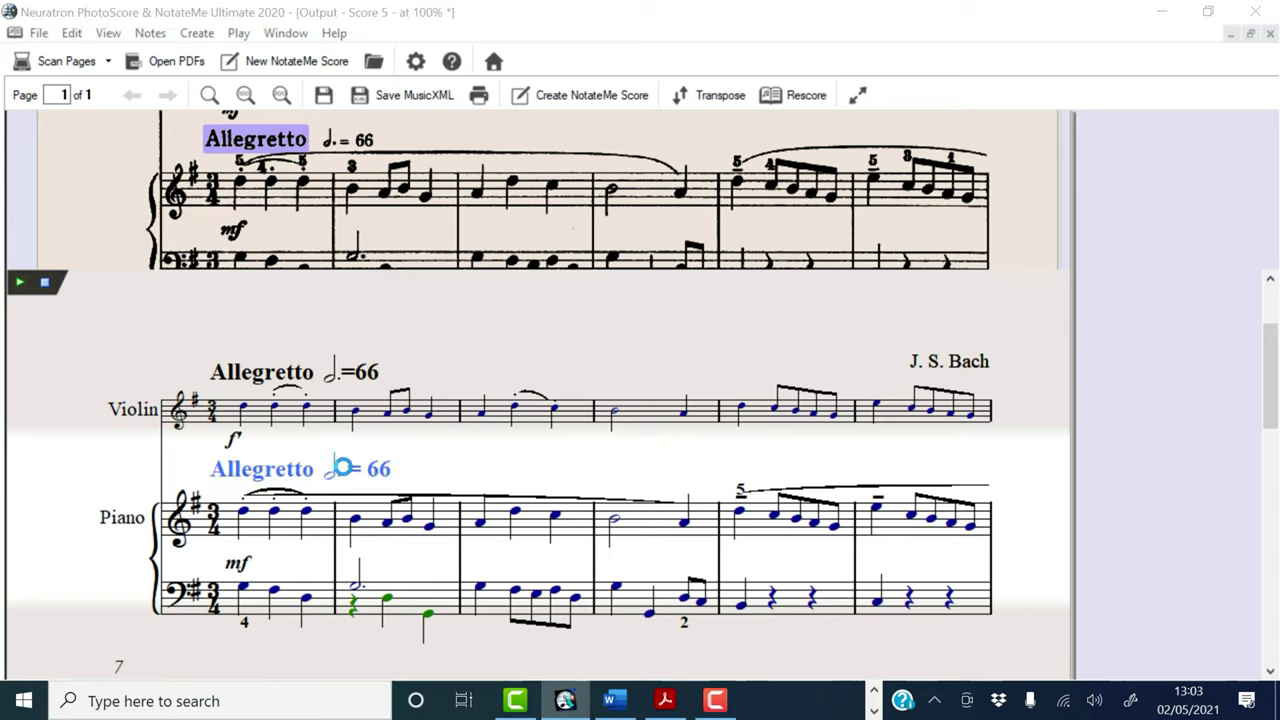
pyautogui.press('BackSpace')
pyautogui.press('BackSpace')
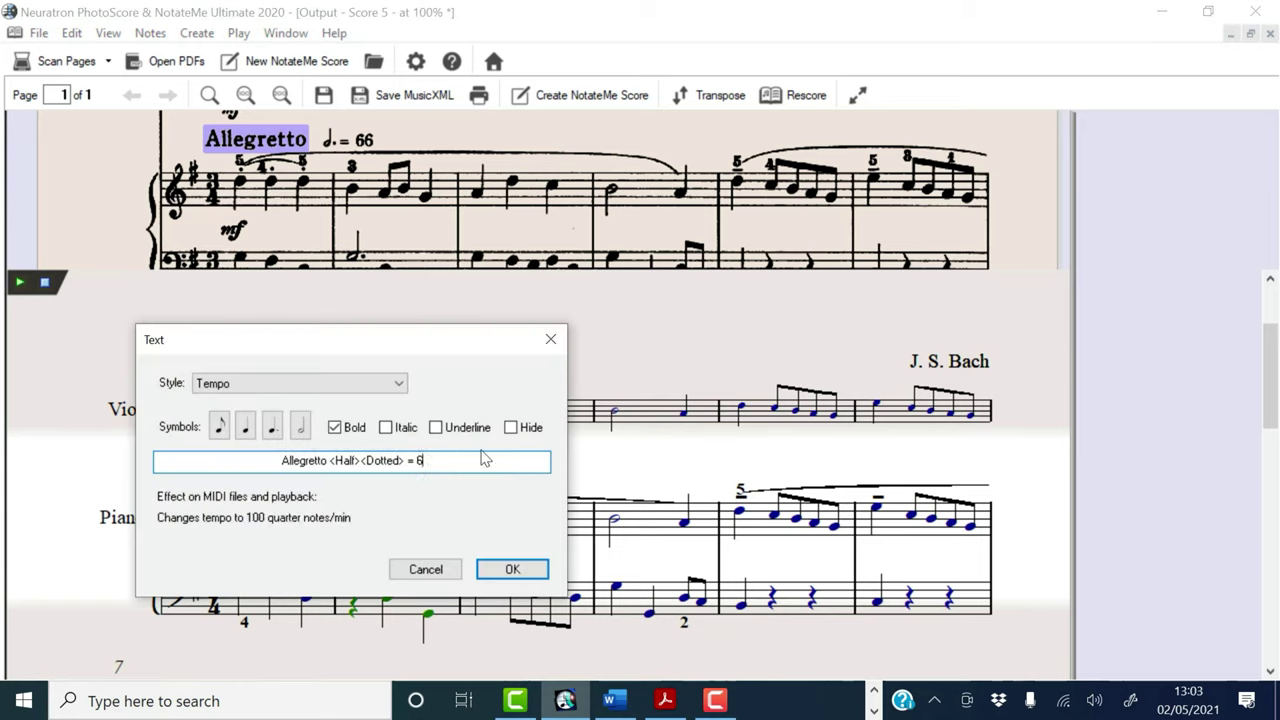
pyautogui.write('40')
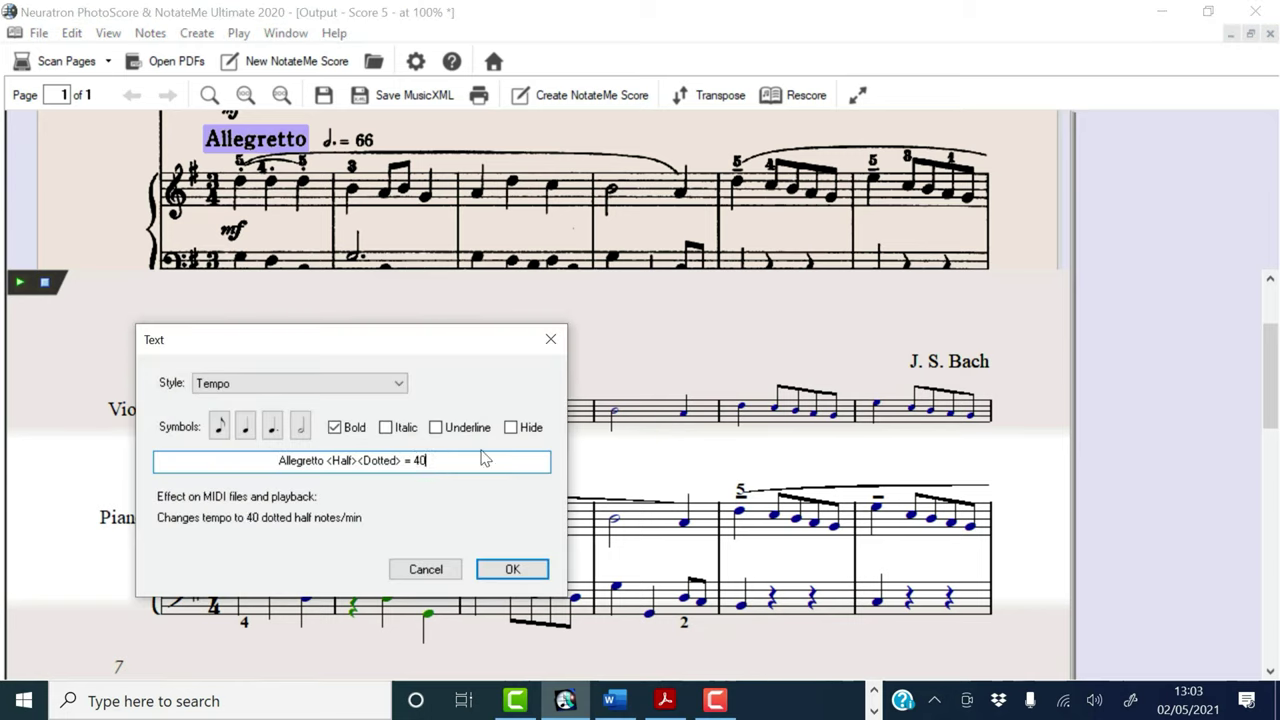
pyautogui.click(524, 570)
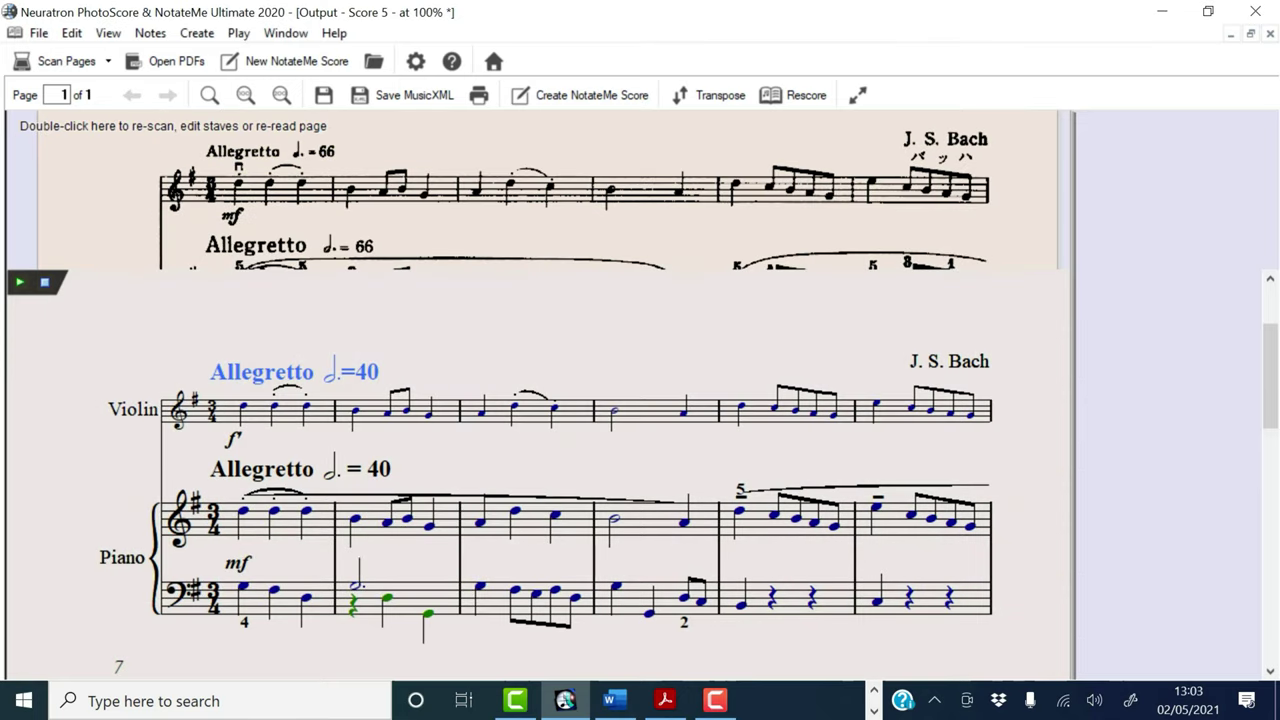
# Step: Play the Minuet at the new tempo of 40, then stop it
pyautogui.click(20, 283)
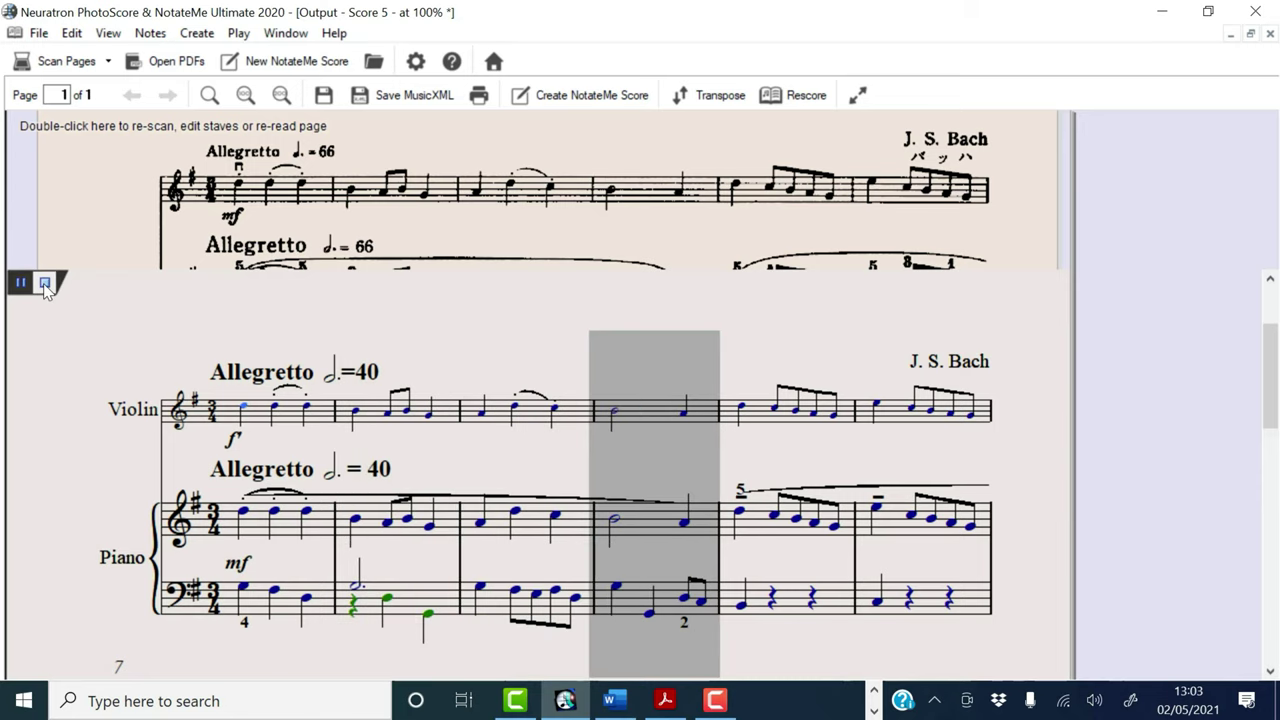
pyautogui.click(44, 284)
pyautogui.scroll(-1, 172, 490)
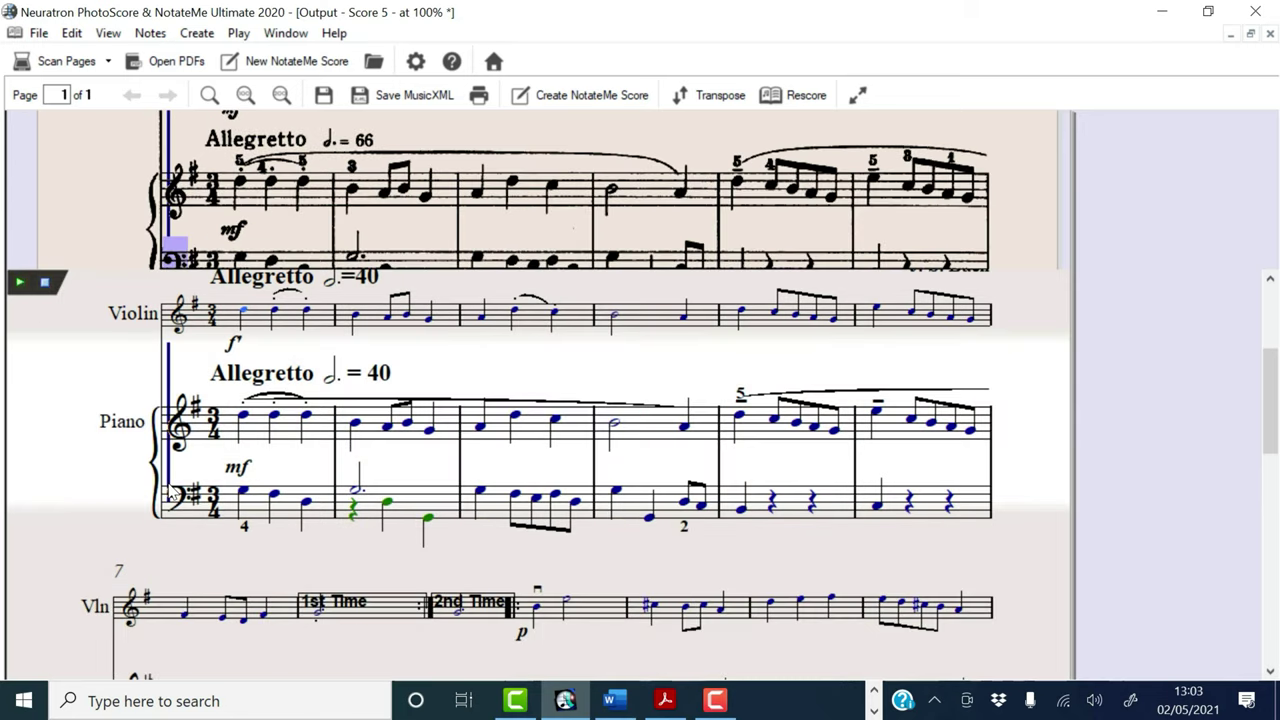
pyautogui.scroll(1, 170, 488)
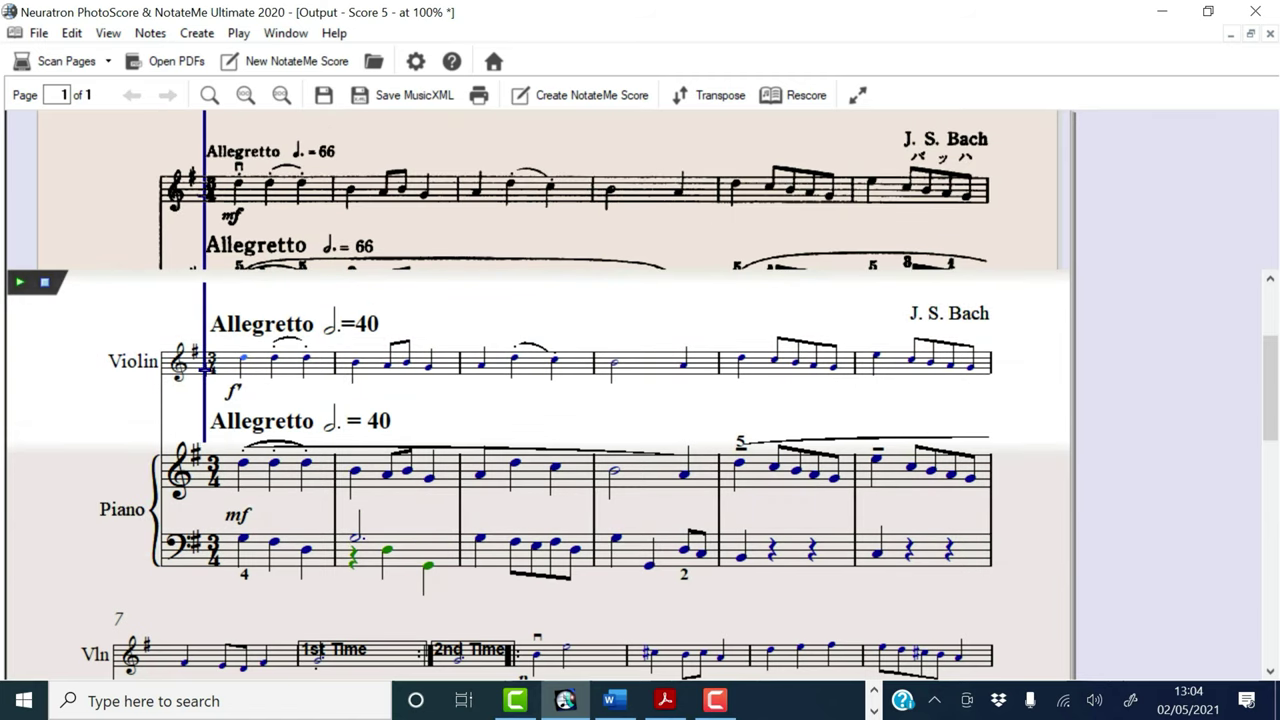
# Step: Play a short stretch from the violin key signature, then open and close Preferences
pyautogui.click(203, 370)
pyautogui.click(262, 421)
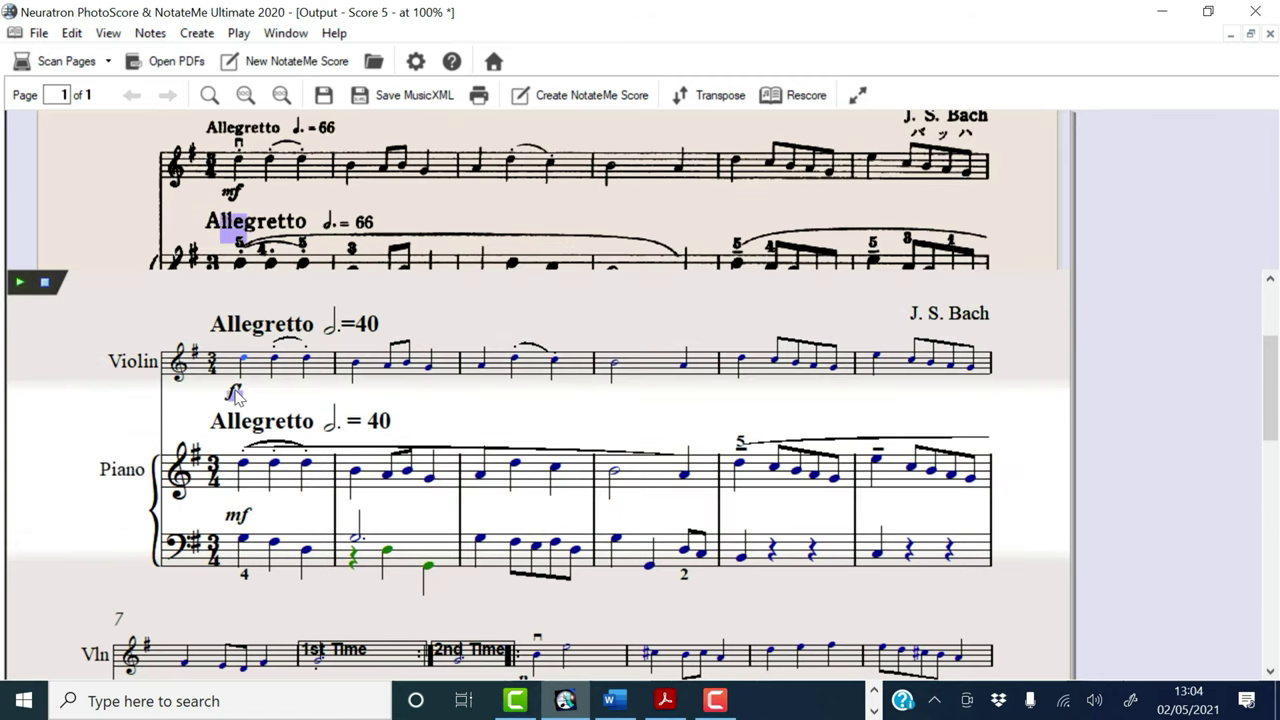
pyautogui.press('space')
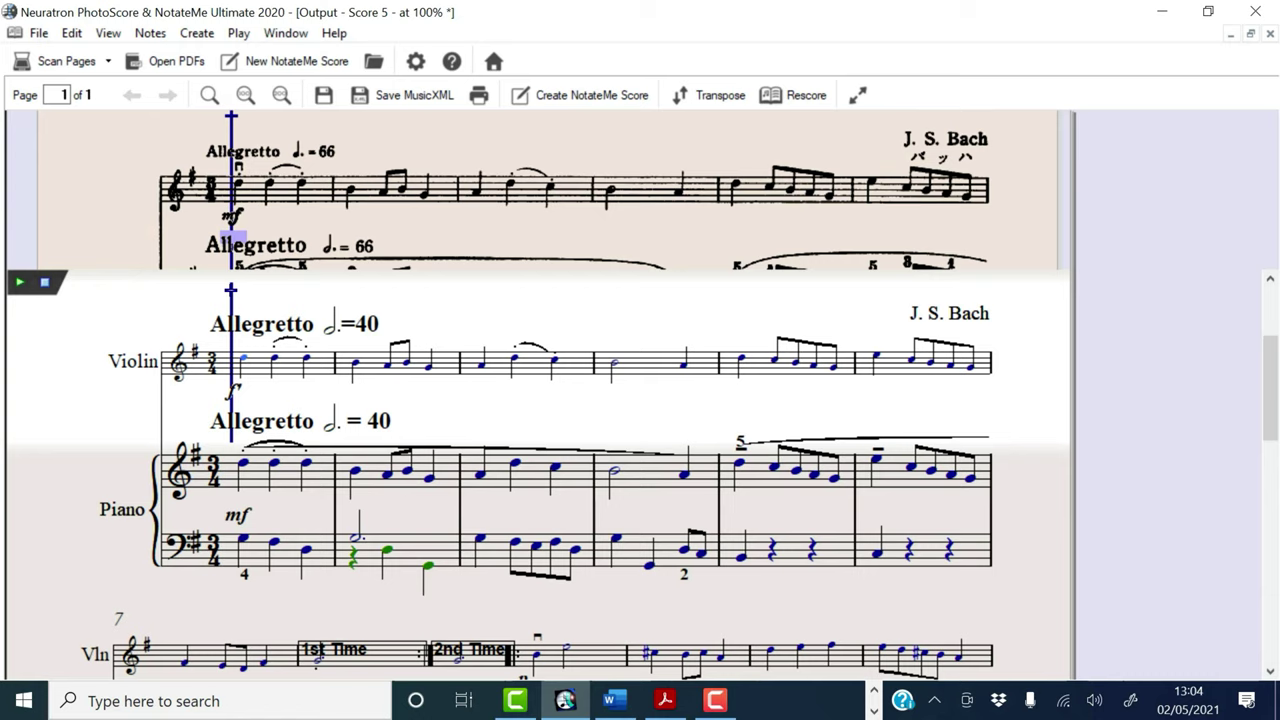
pyautogui.press('space')
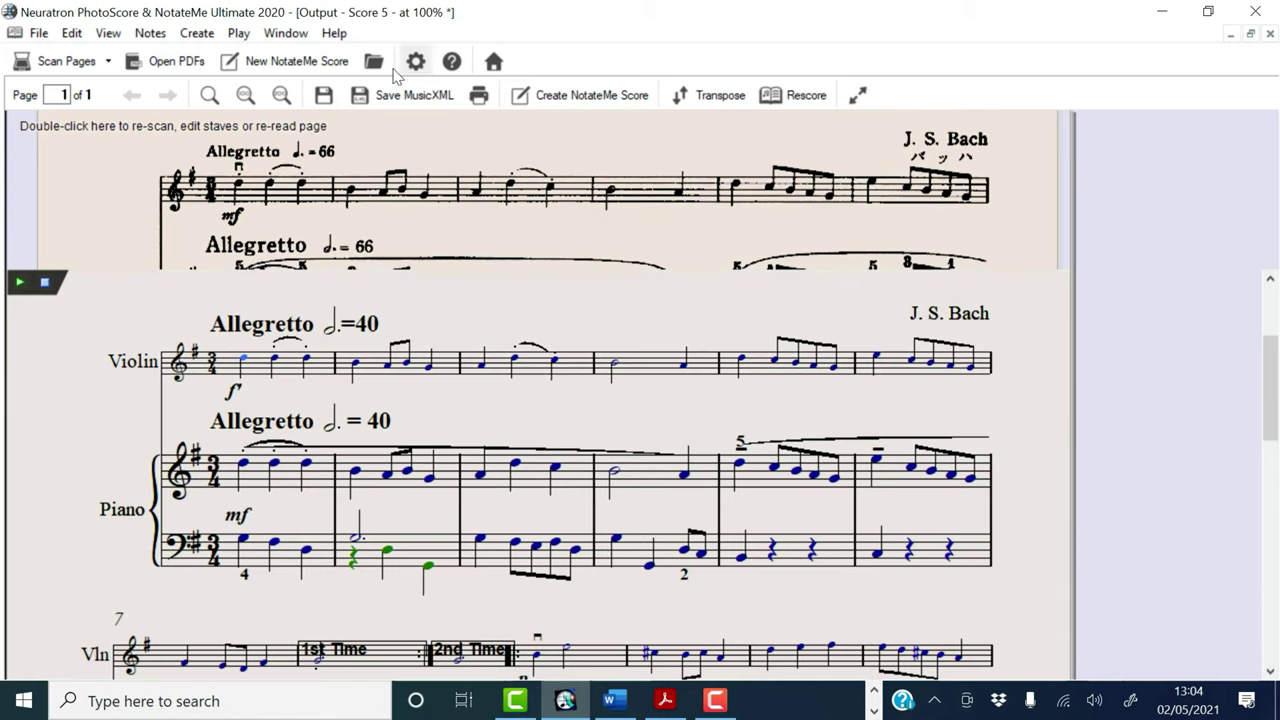
pyautogui.click(420, 58)
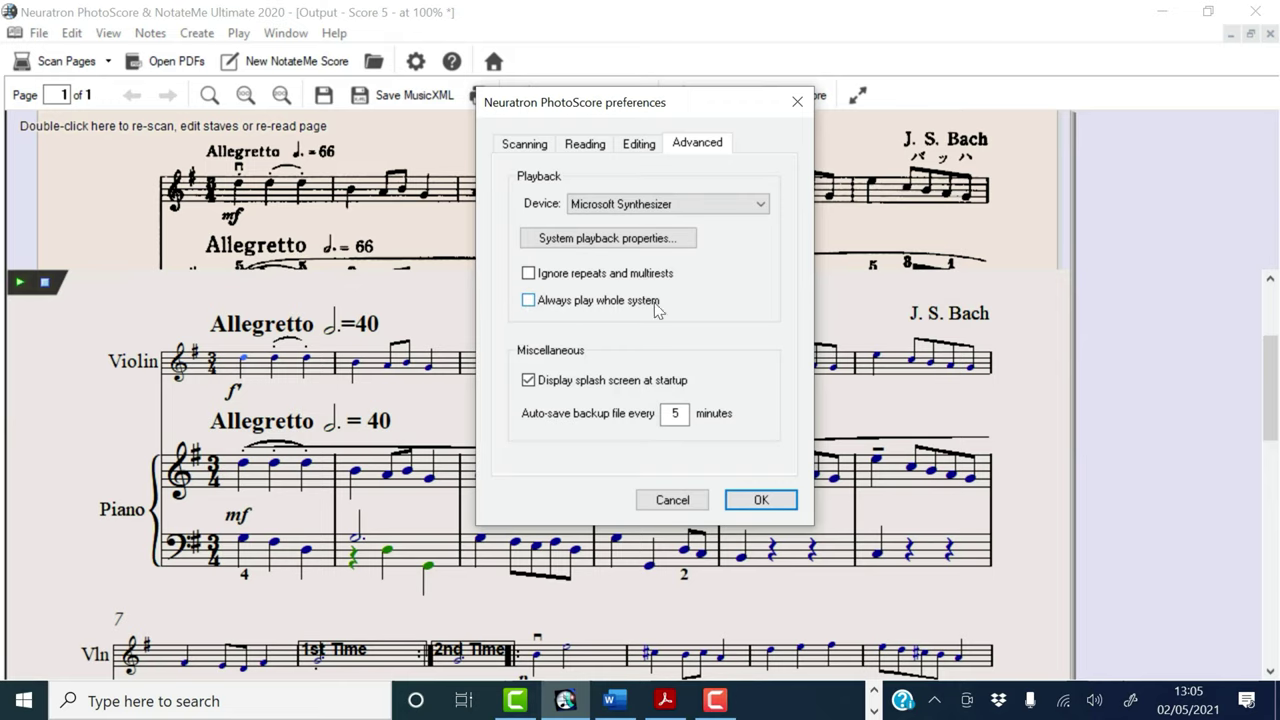
pyautogui.click(755, 500)
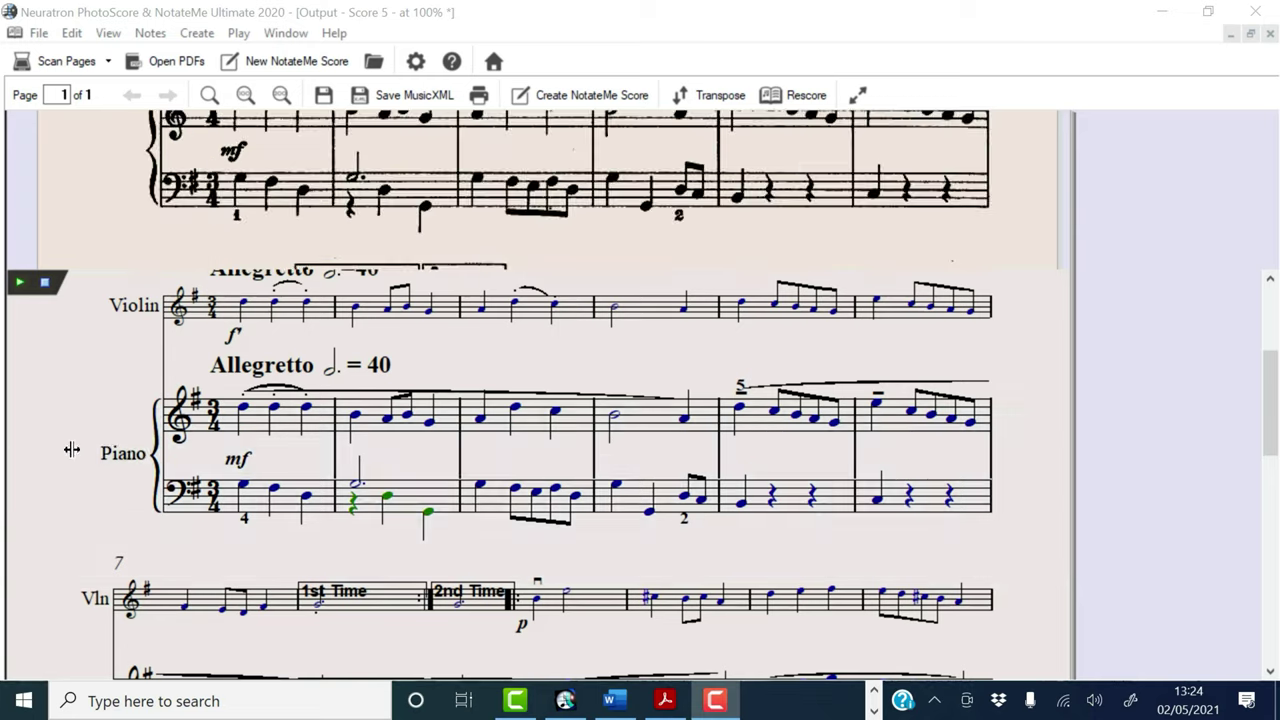
pyautogui.press('space')
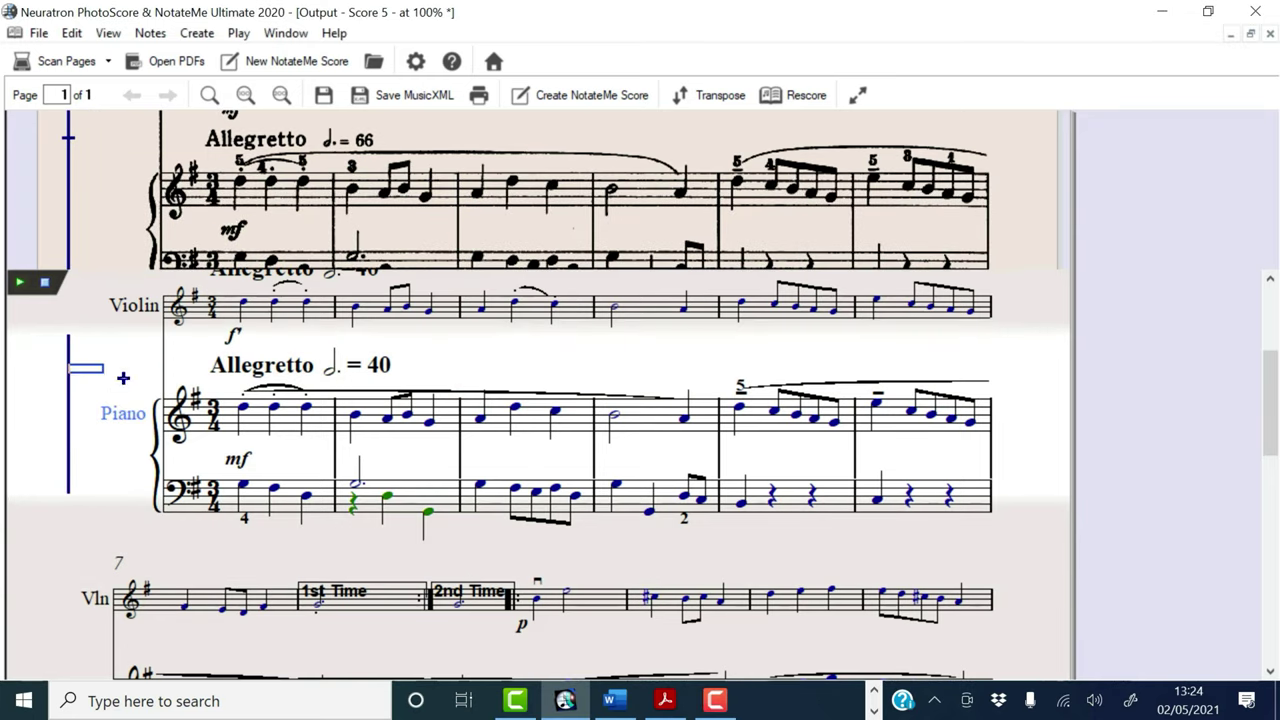
# Step: Select the whole Piano system, play just that system, then stop
pyautogui.moveTo(123, 377); pyautogui.dragTo(1044, 549)
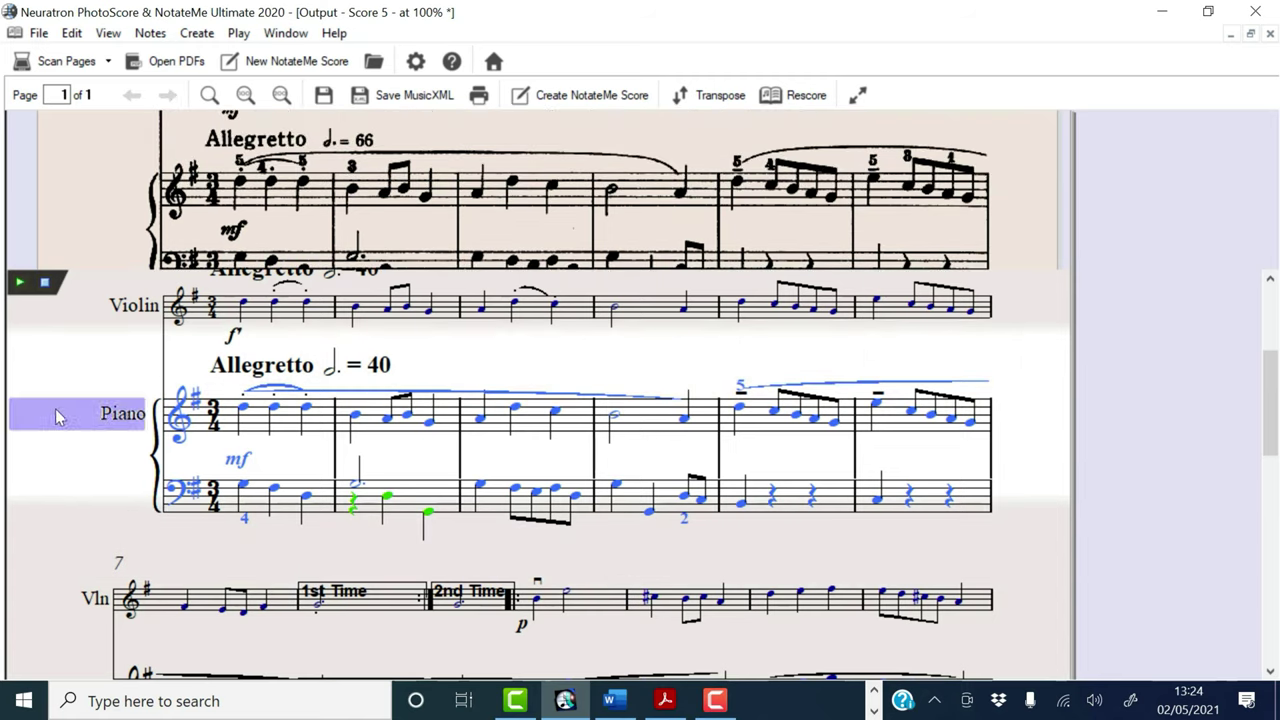
pyautogui.press('space')
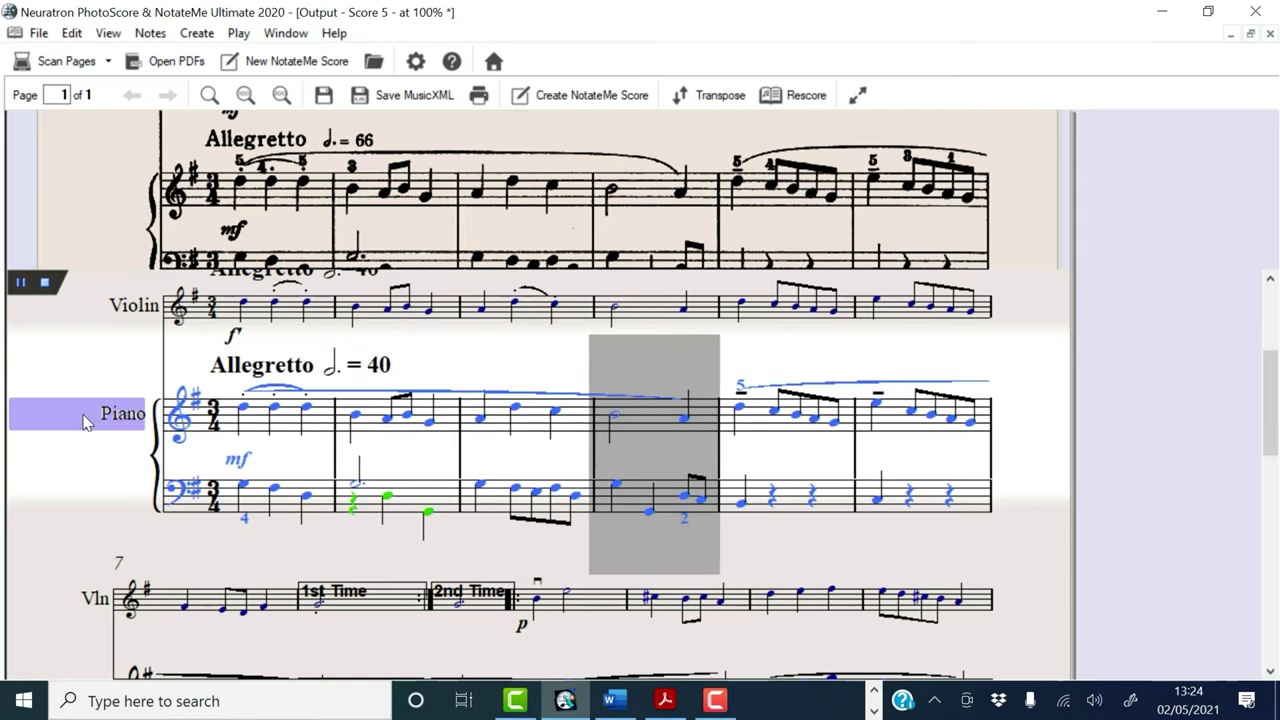
pyautogui.press('space')
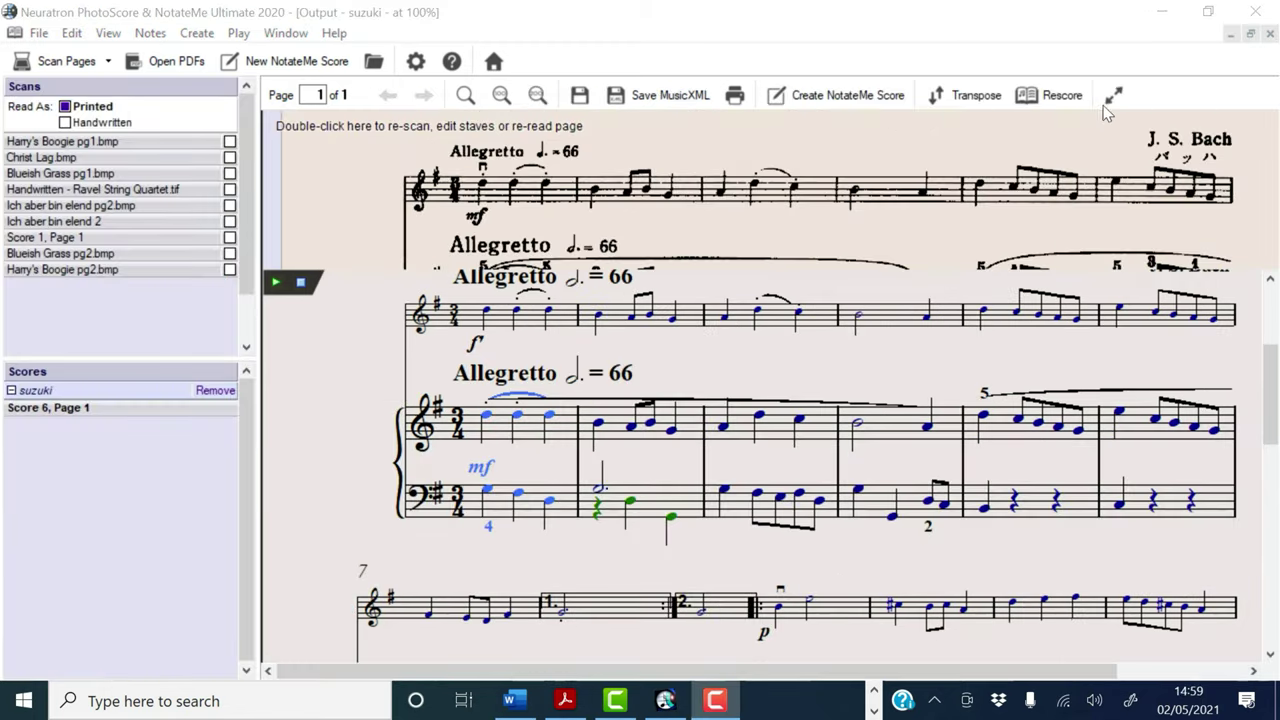
pyautogui.click(1116, 98)
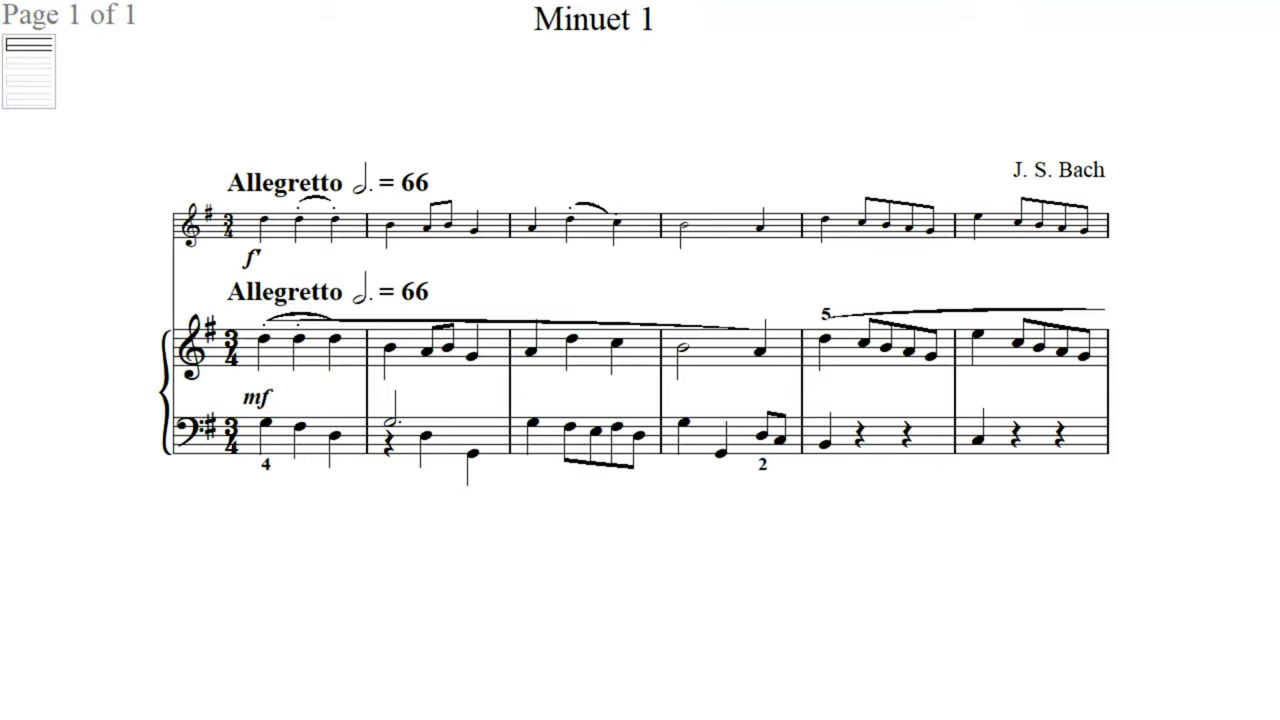
pyautogui.press('space')
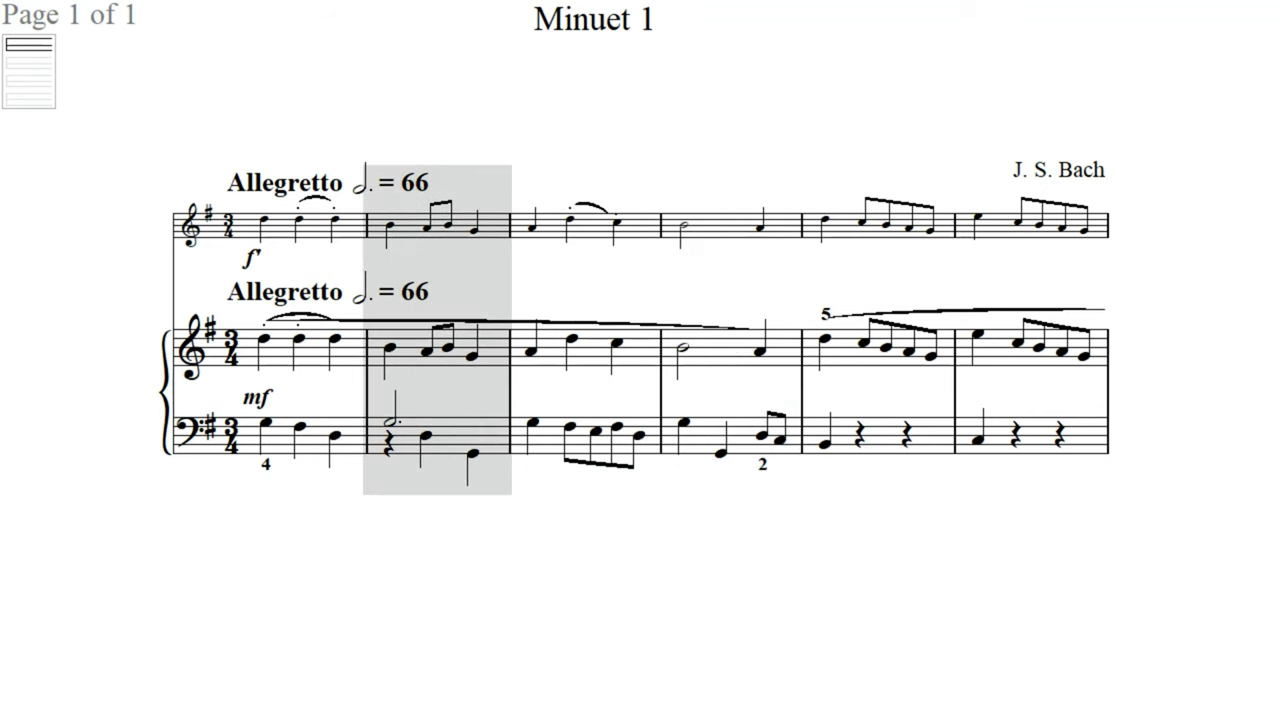
pyautogui.press('Escape')
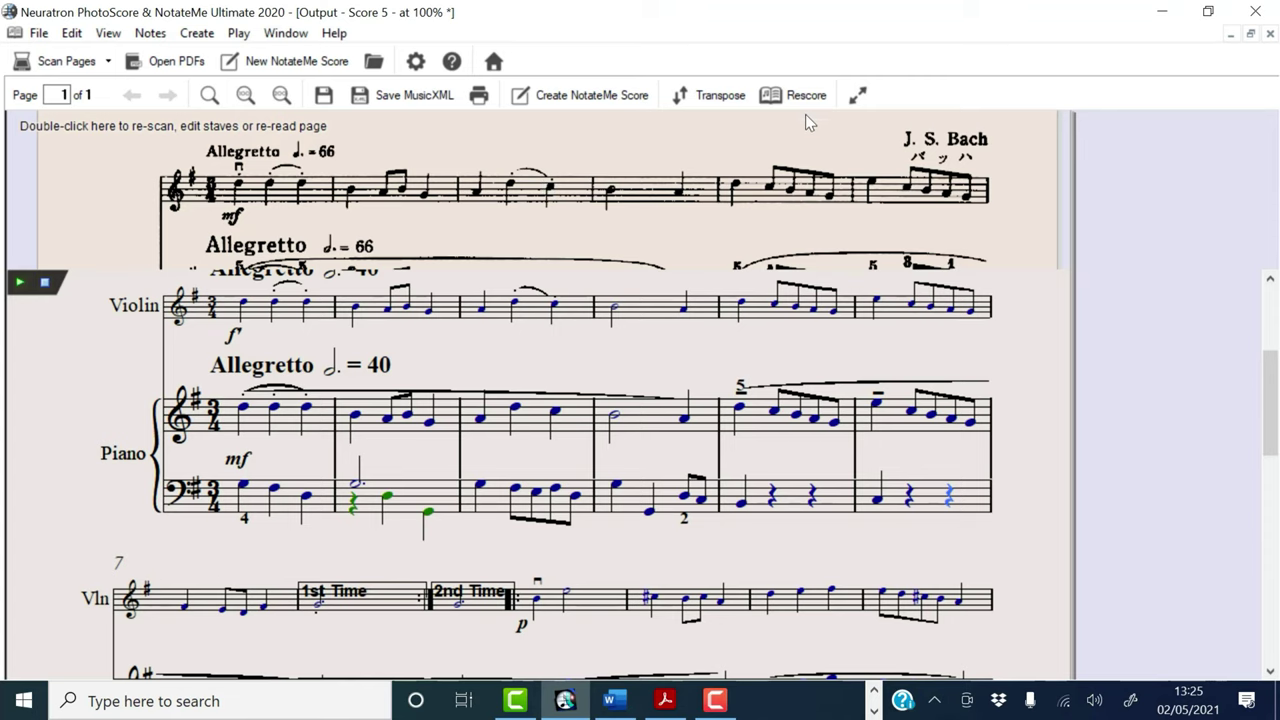
# Step: Rescore excluding Piano (a) and Piano (b) with A4 page size, then browse the Violin-only result
pyautogui.click(803, 97)
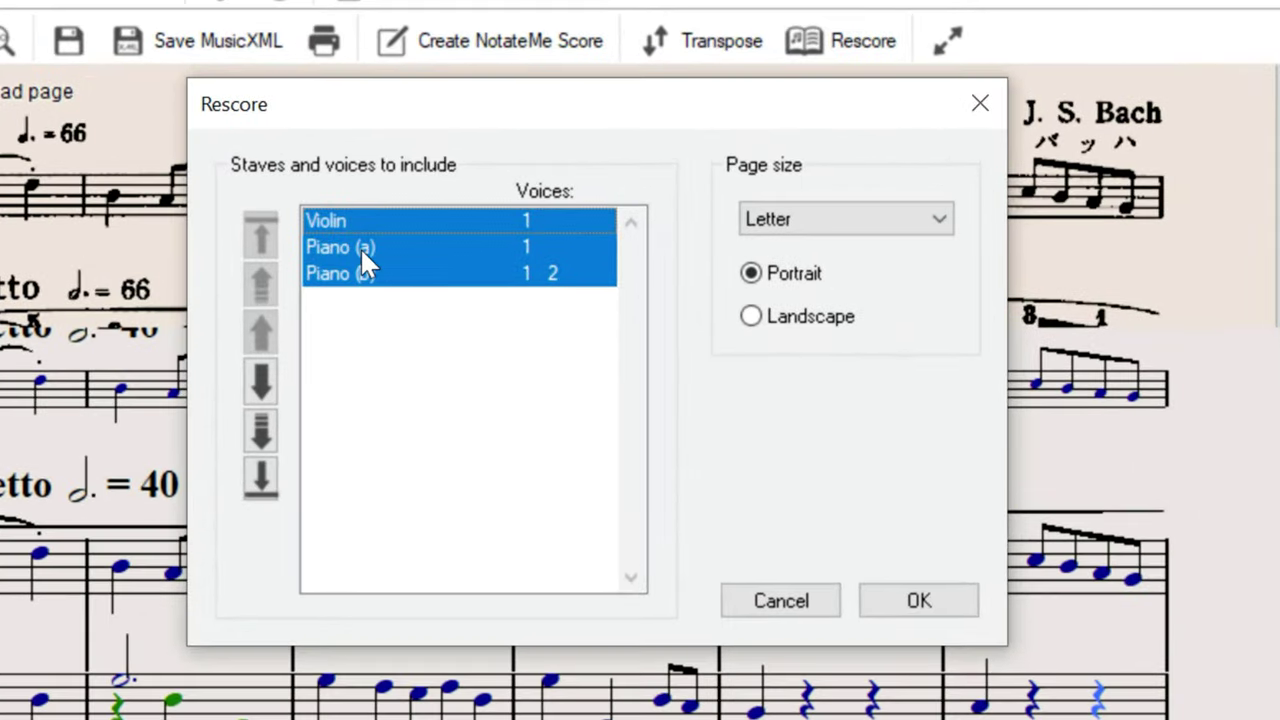
pyautogui.click(500, 220)
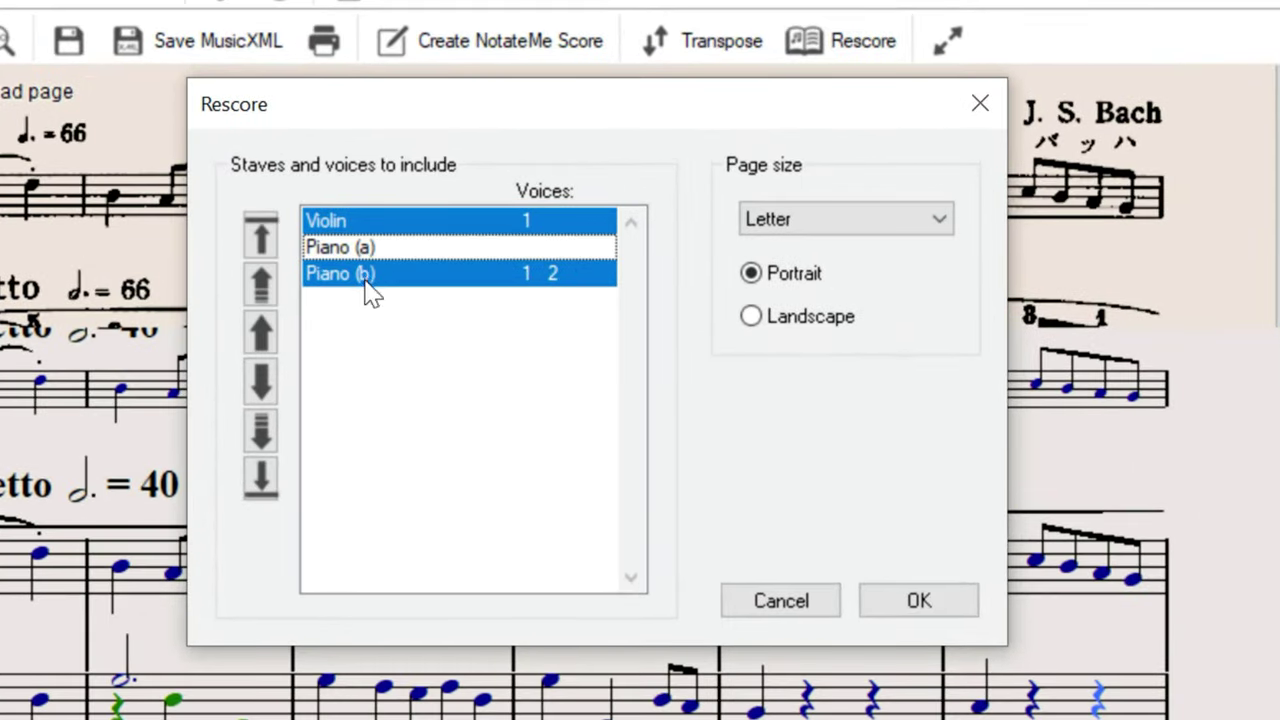
pyautogui.click(368, 276)
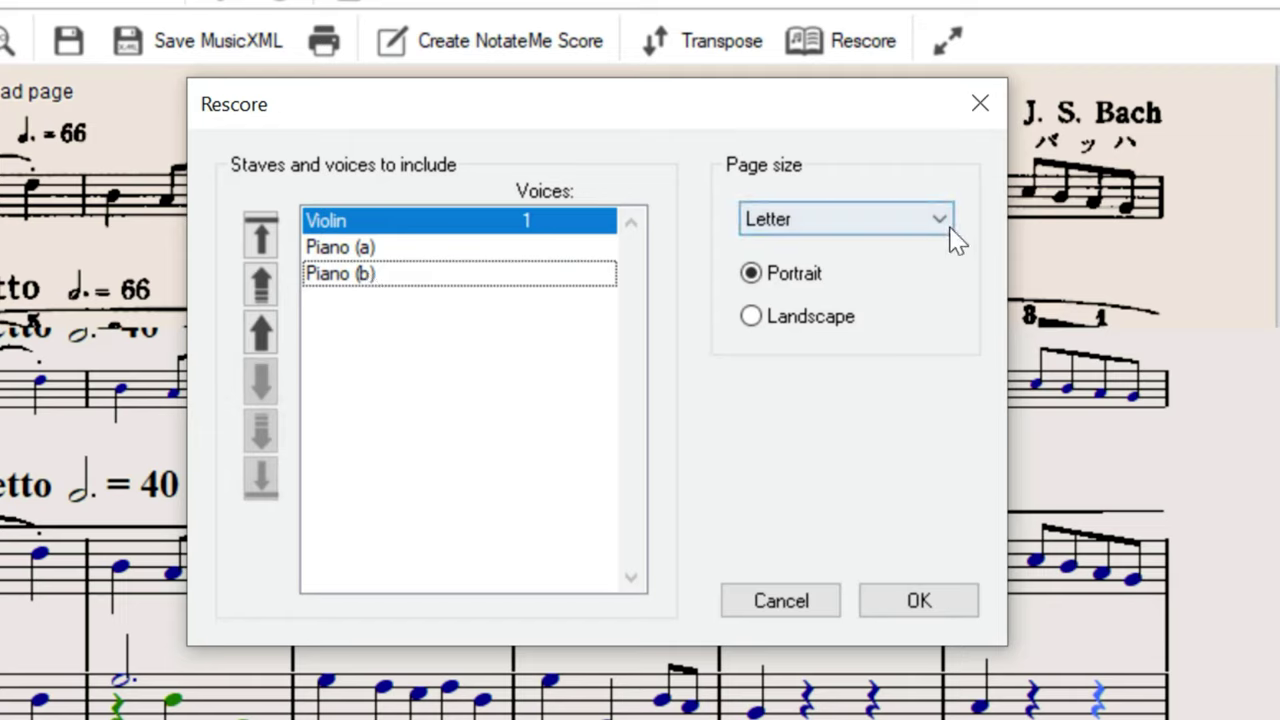
pyautogui.click(849, 220)
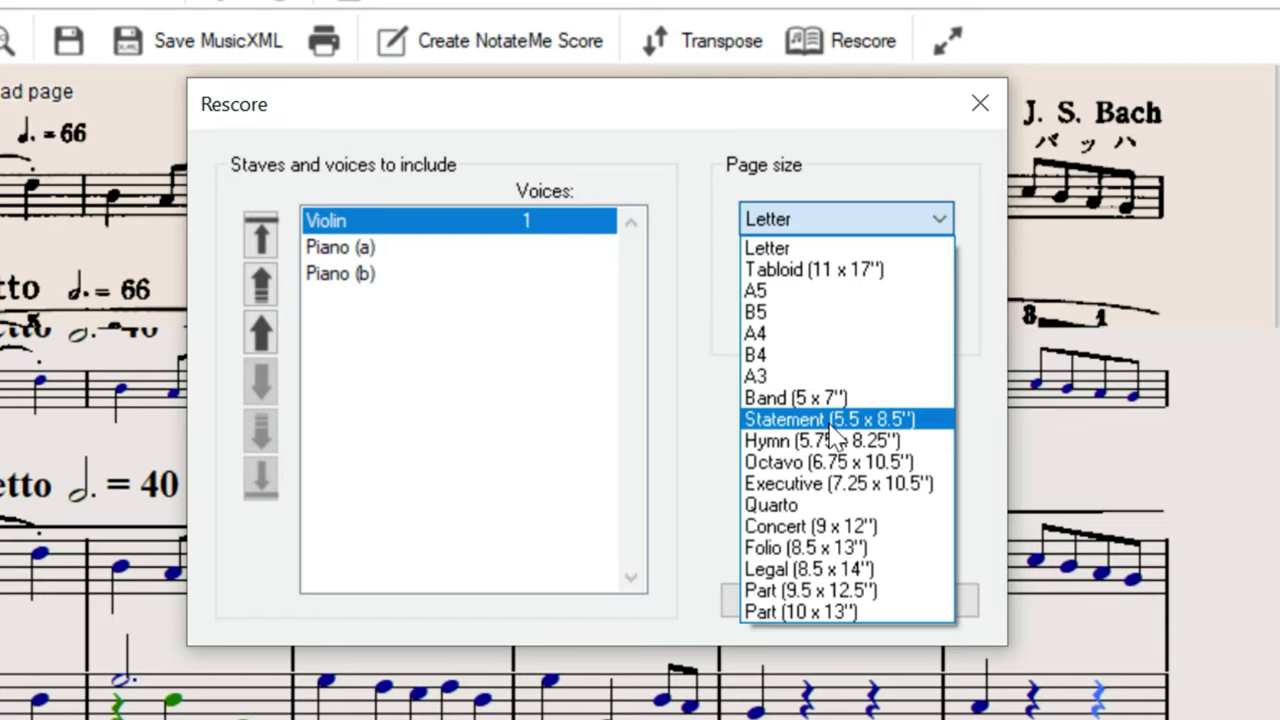
pyautogui.click(765, 336)
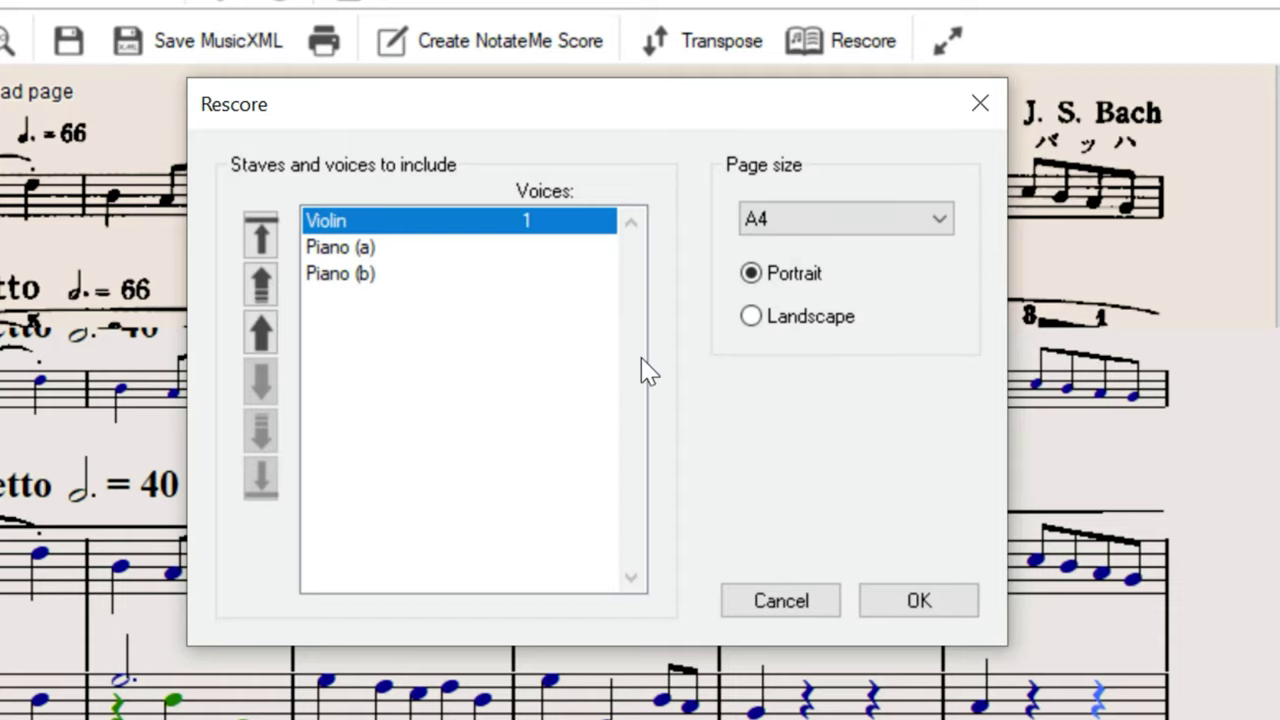
pyautogui.click(909, 602)
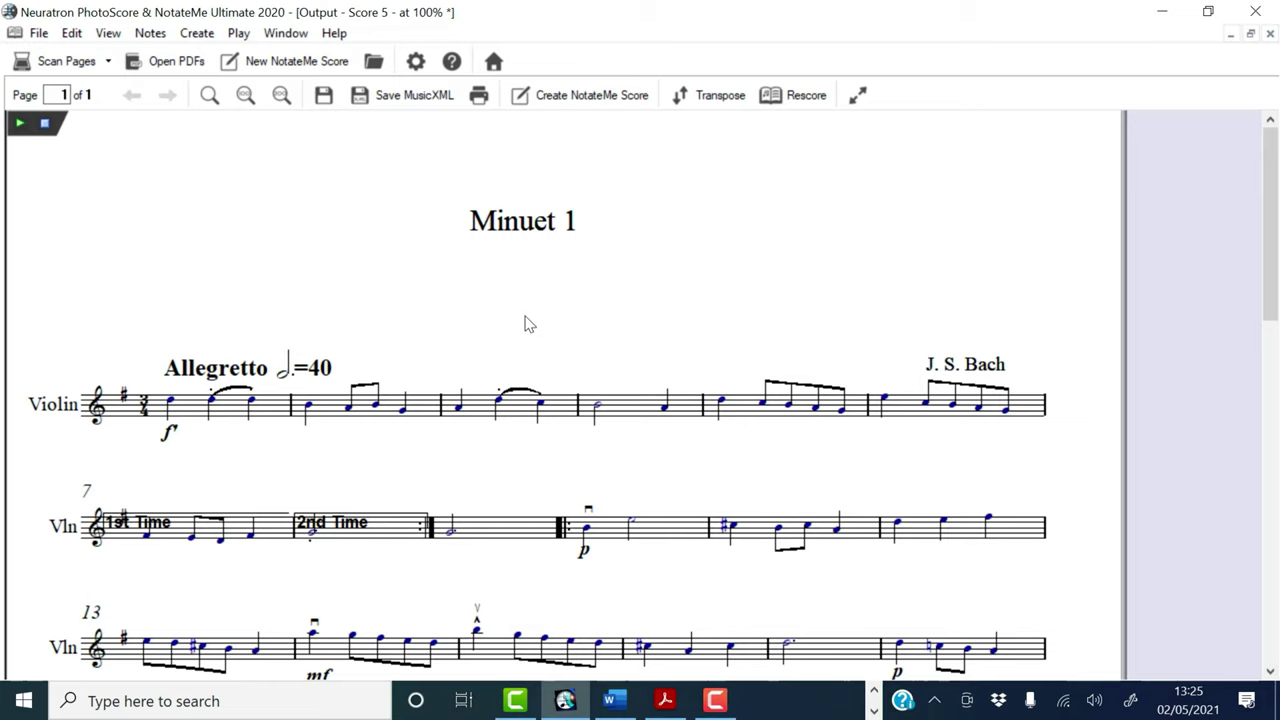
pyautogui.scroll(-3, 527, 323)
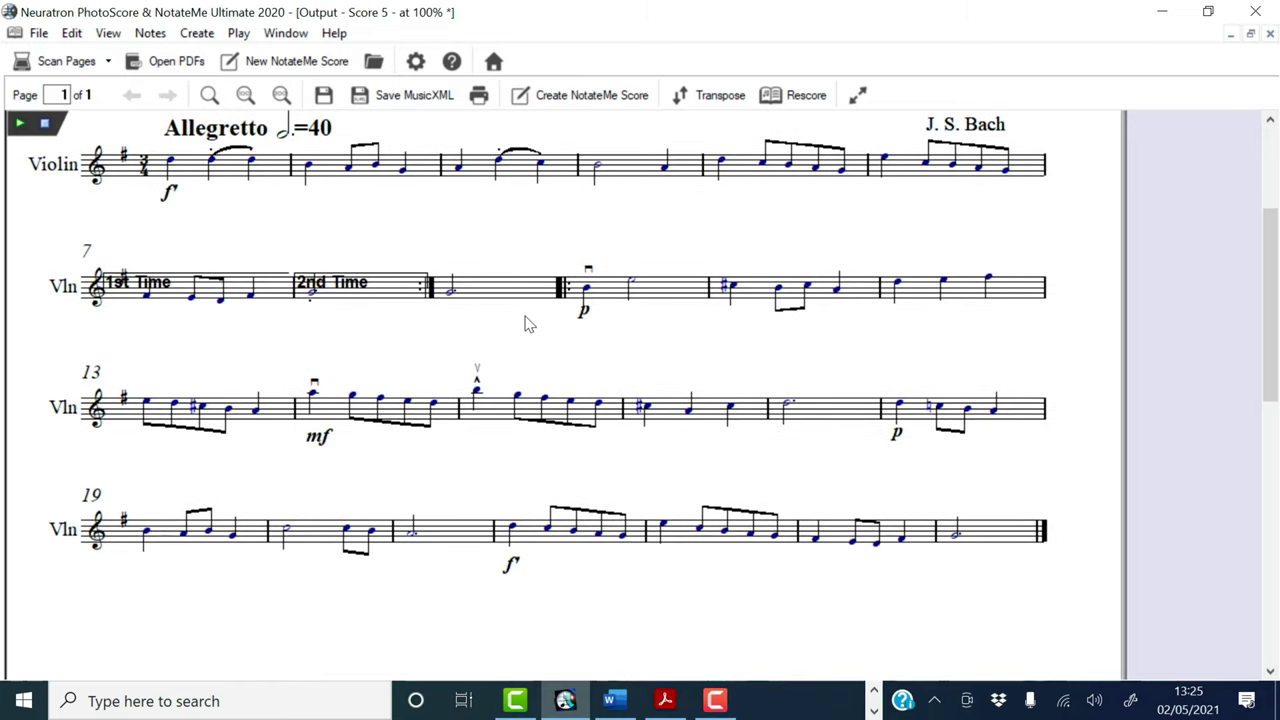
pyautogui.scroll(-2, 528, 323)
pyautogui.scroll(5, 528, 323)
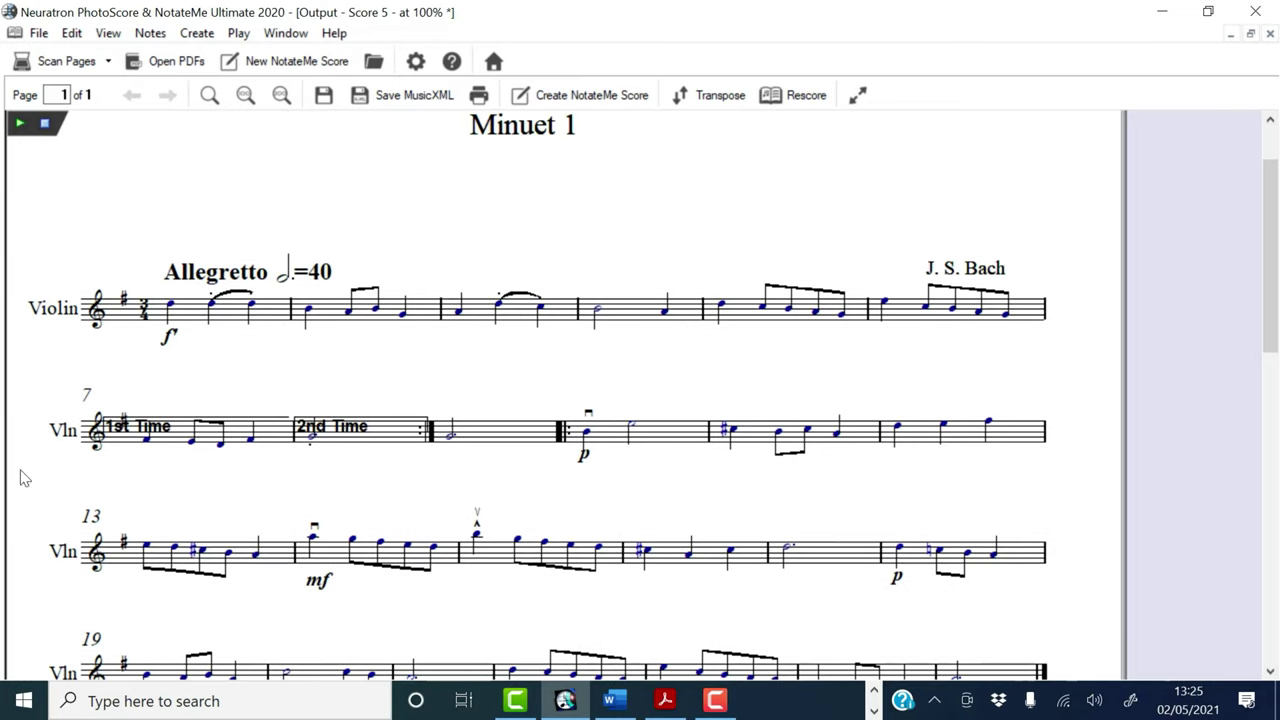
pyautogui.scroll(1, 617, 388)
pyautogui.scroll(-3, 617, 388)
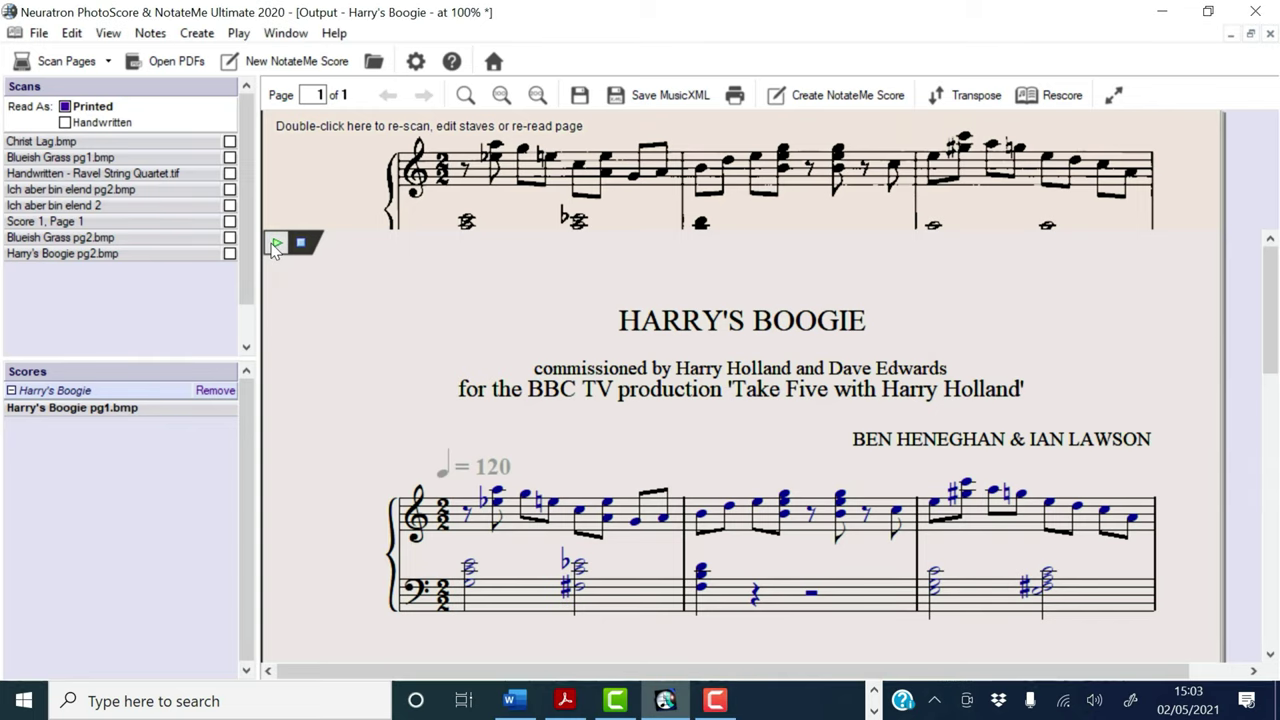
# Step: Set Play > Swing to Standard Swing and play Harry's Boogie with the swing feel
pyautogui.click(275, 244)
pyautogui.click(238, 33)
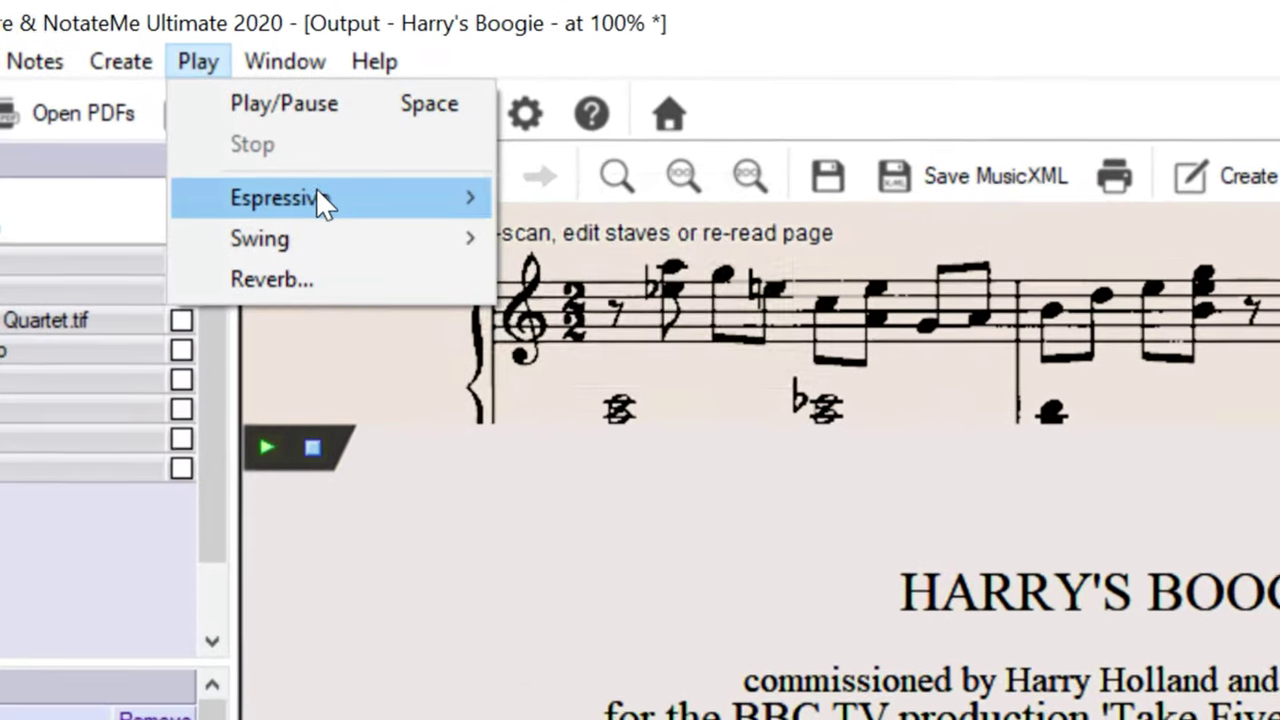
pyautogui.moveTo(304, 133)
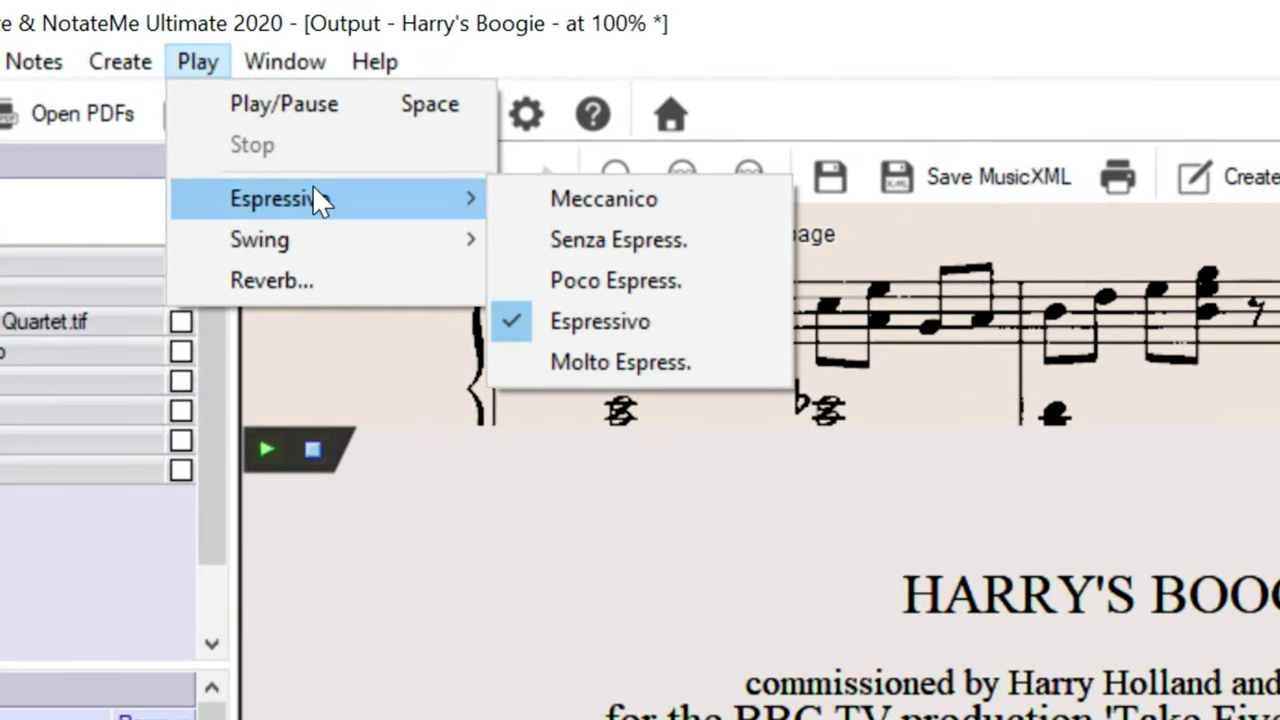
pyautogui.moveTo(297, 248)
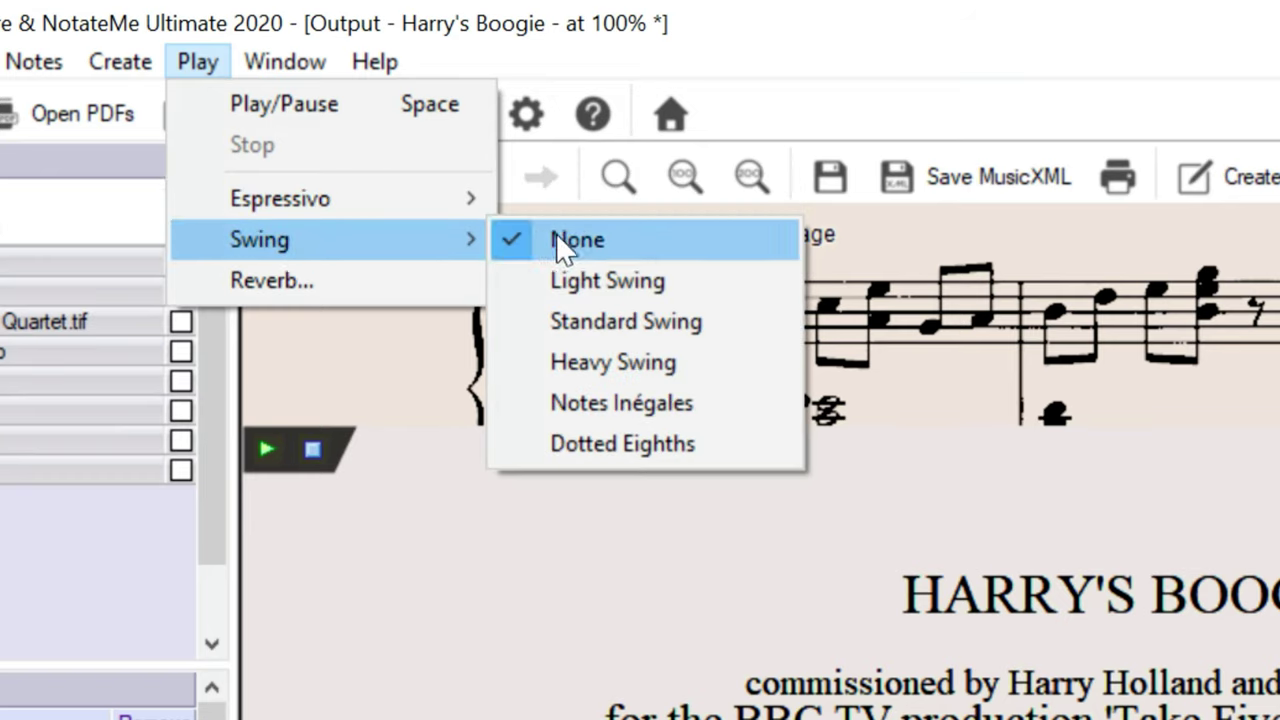
pyautogui.click(598, 322)
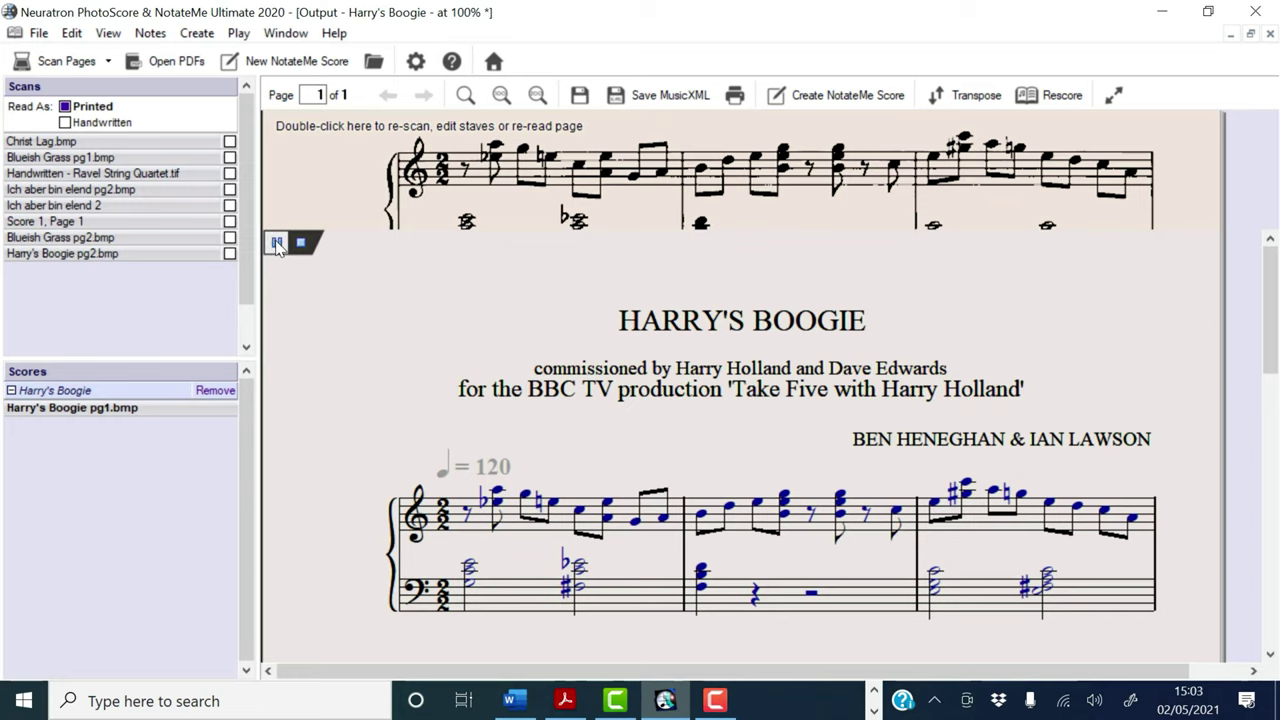
pyautogui.click(278, 244)
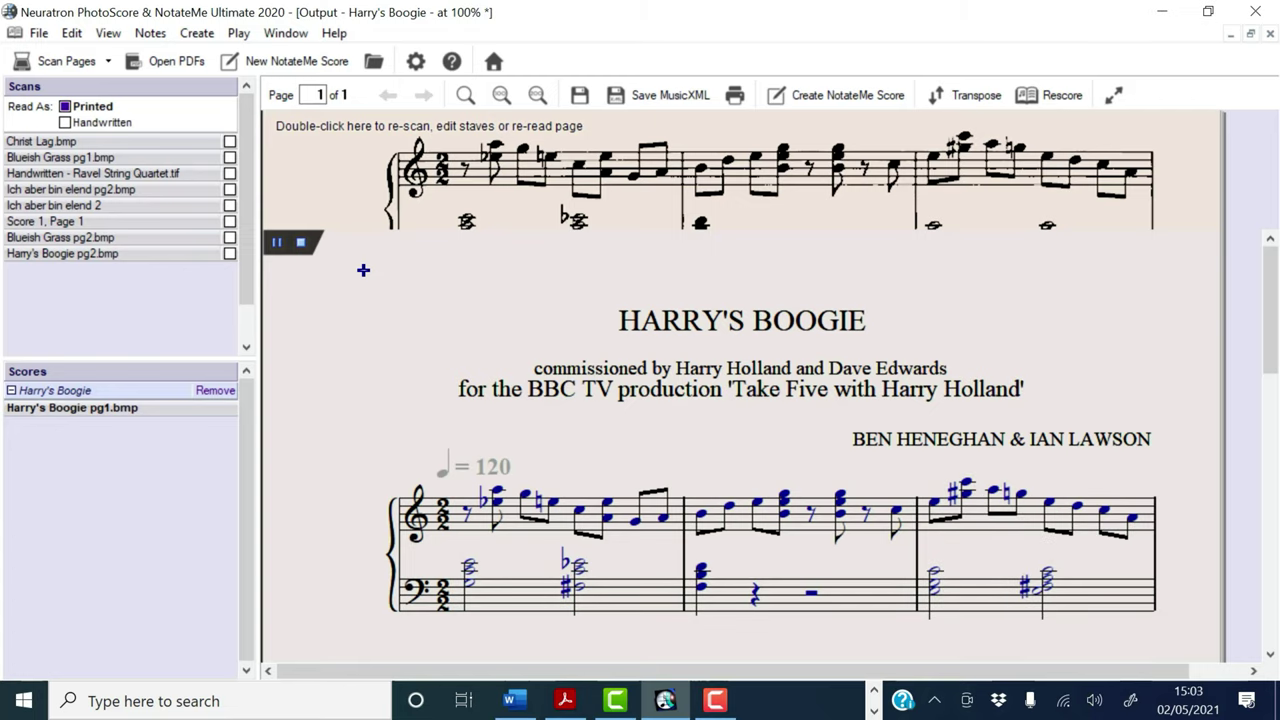
pyautogui.click(301, 243)
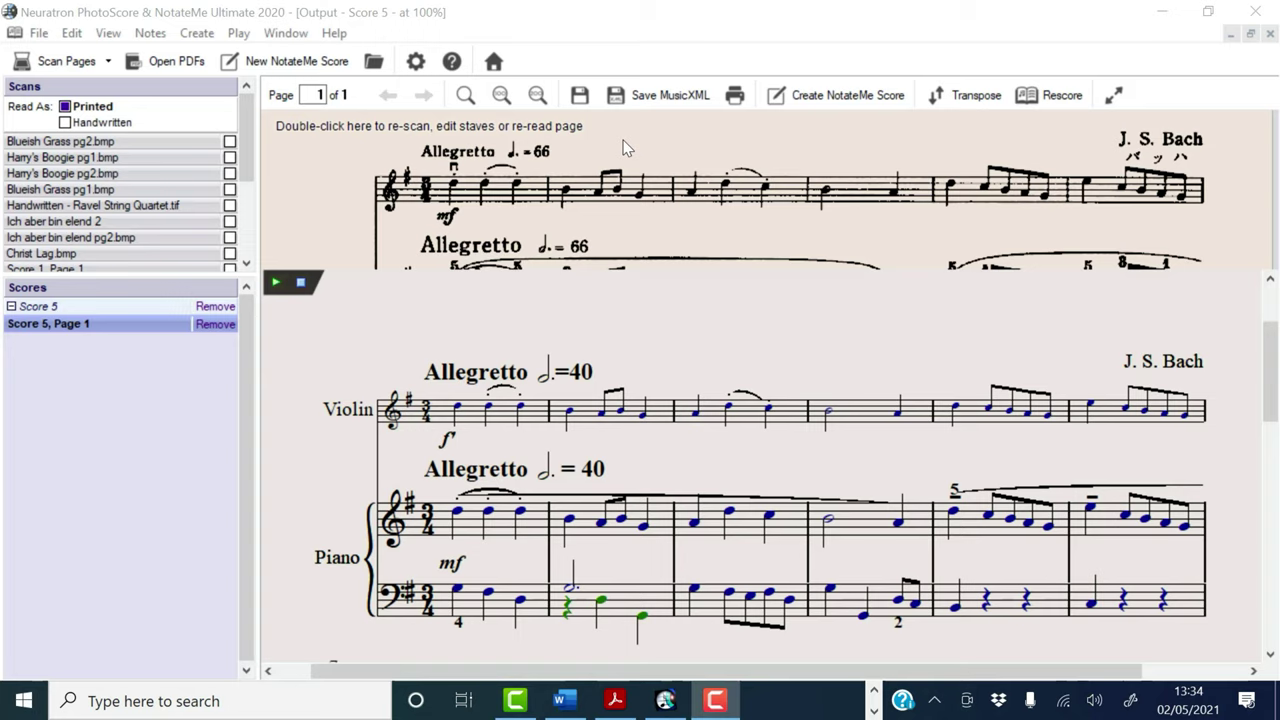
# Step: Transpose only the Violin part up a Major/Perfect 5th, including its key signature
pyautogui.click(976, 100)
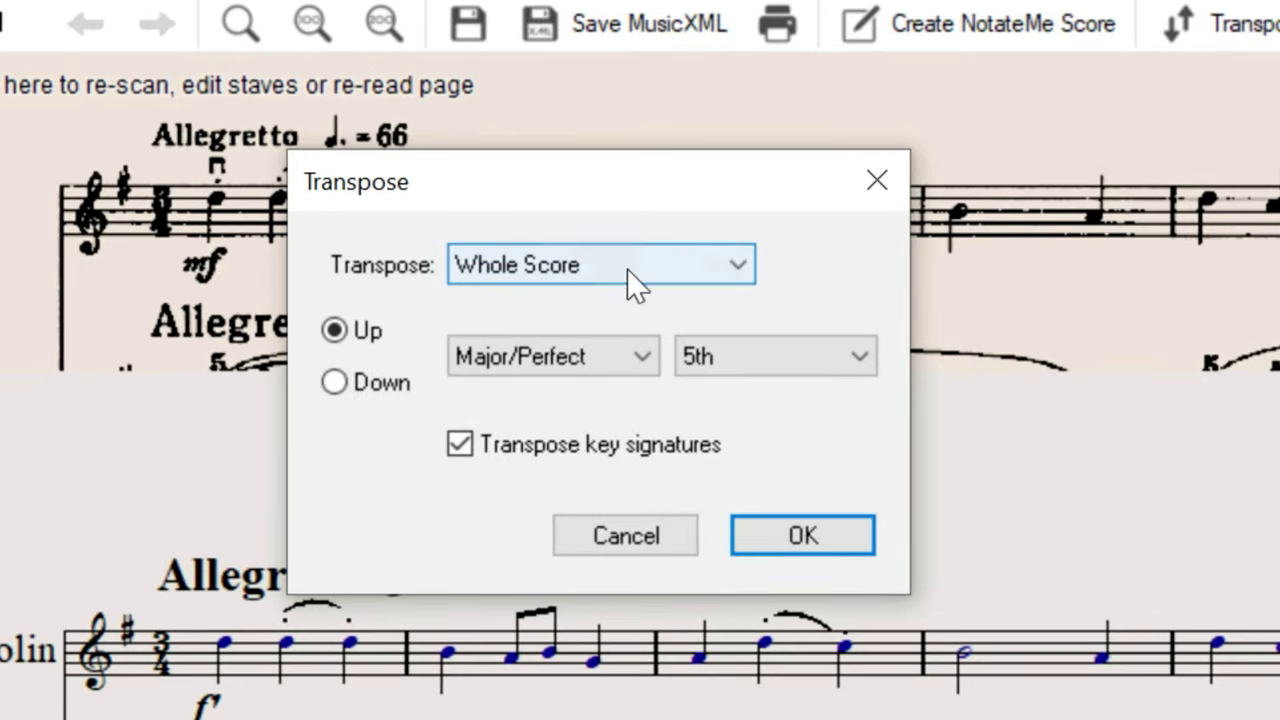
pyautogui.click(628, 254)
pyautogui.click(543, 328)
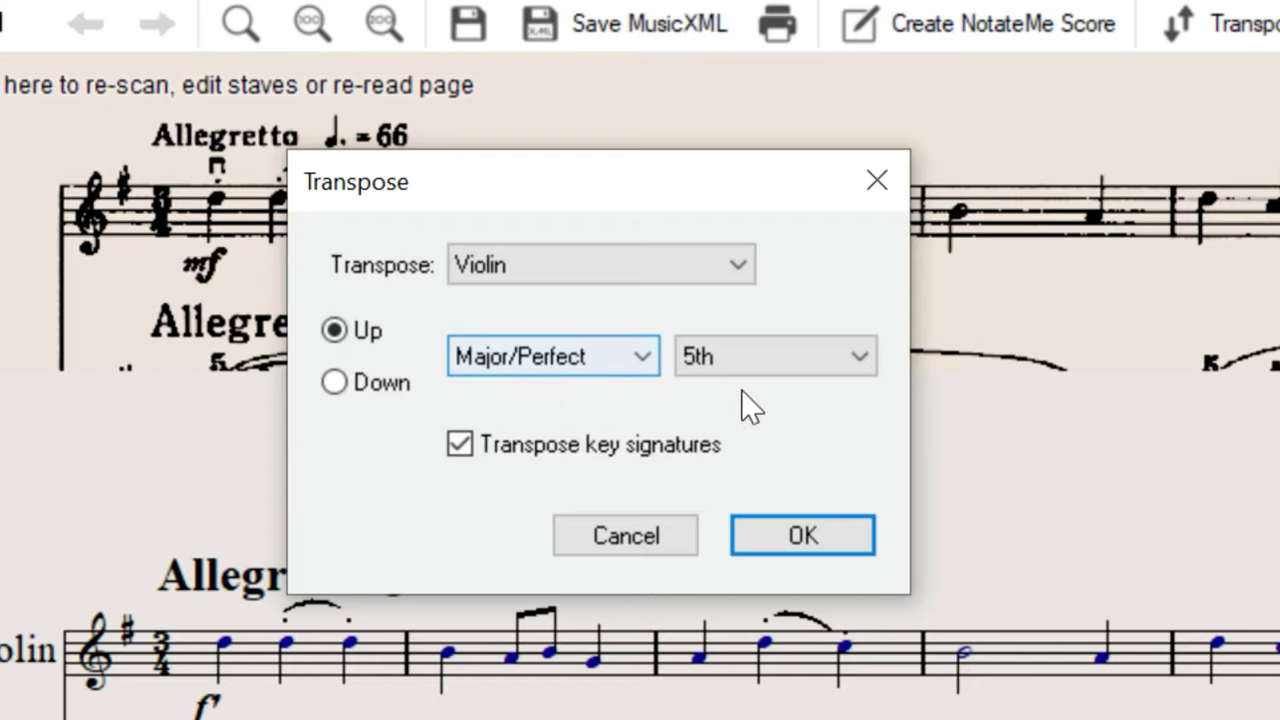
pyautogui.click(641, 350)
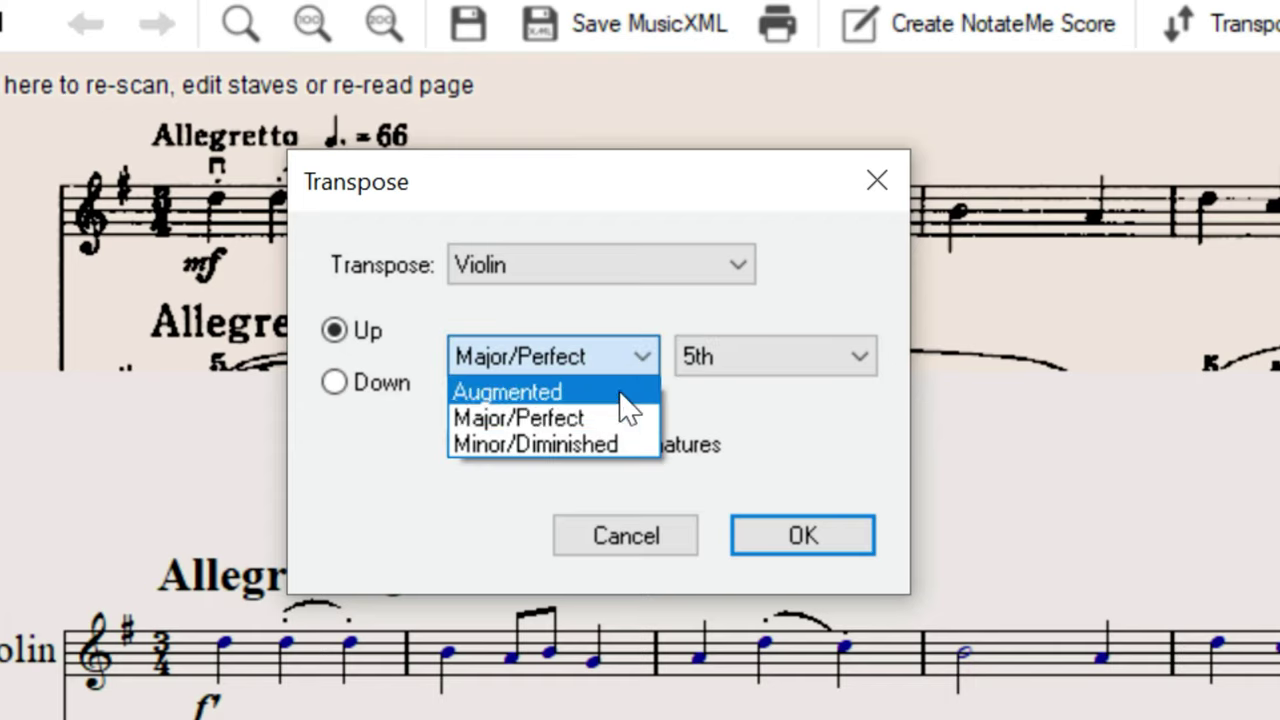
pyautogui.click(565, 415)
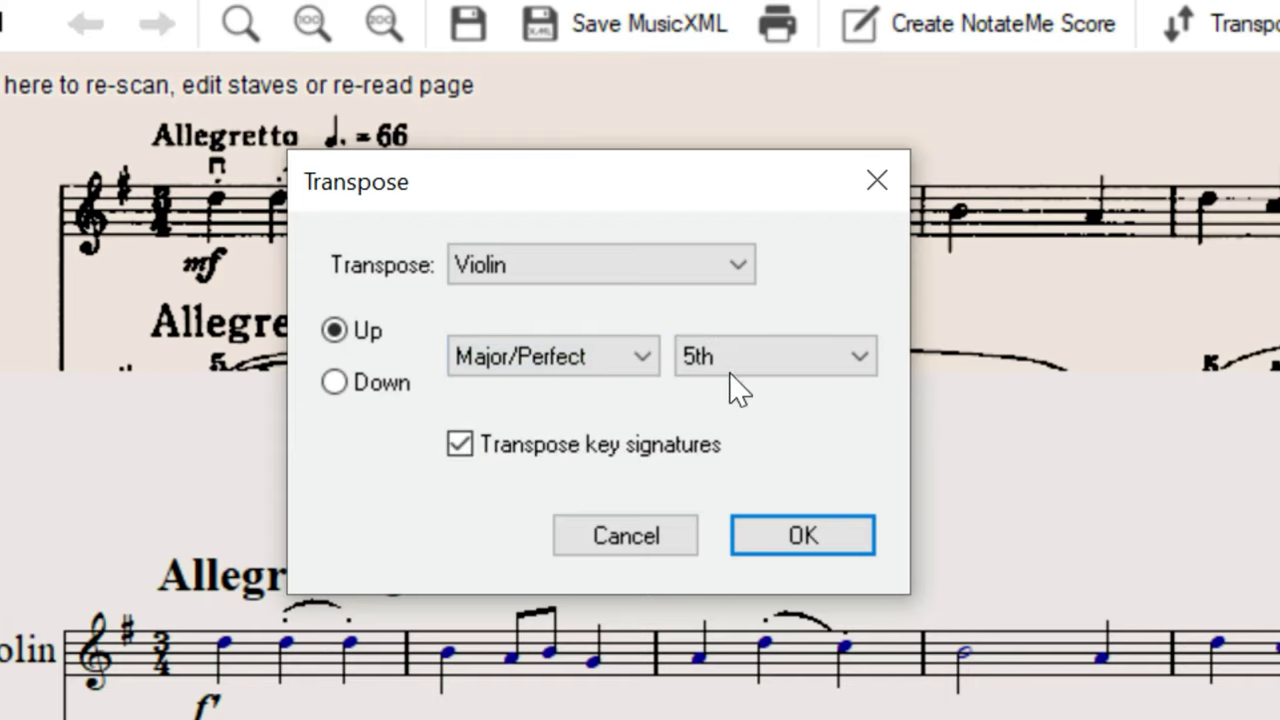
pyautogui.click(741, 360)
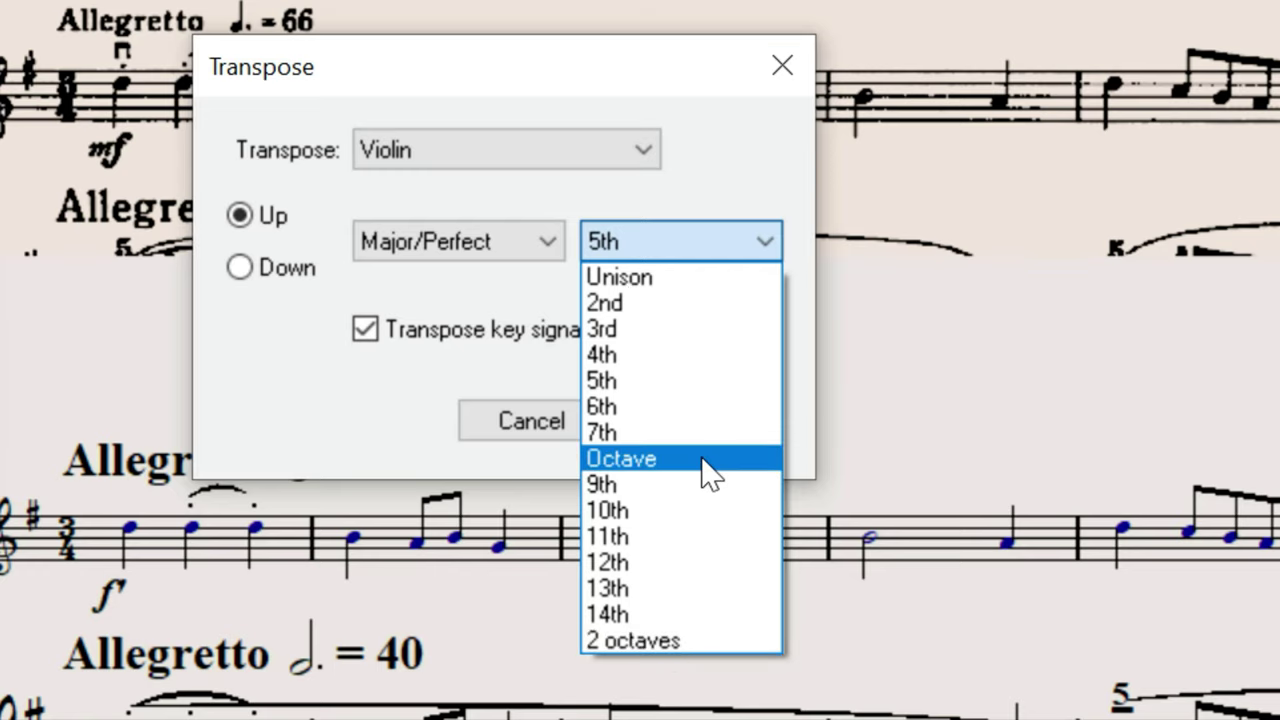
pyautogui.click(583, 190)
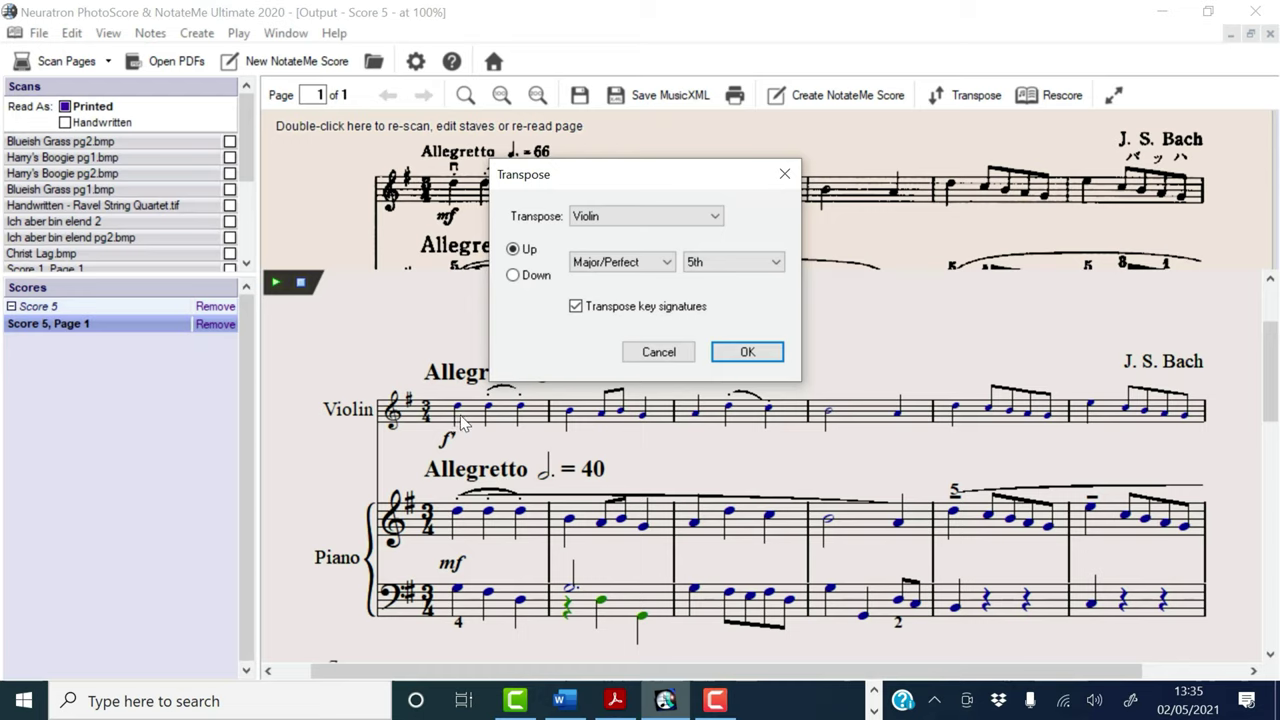
pyautogui.click(747, 352)
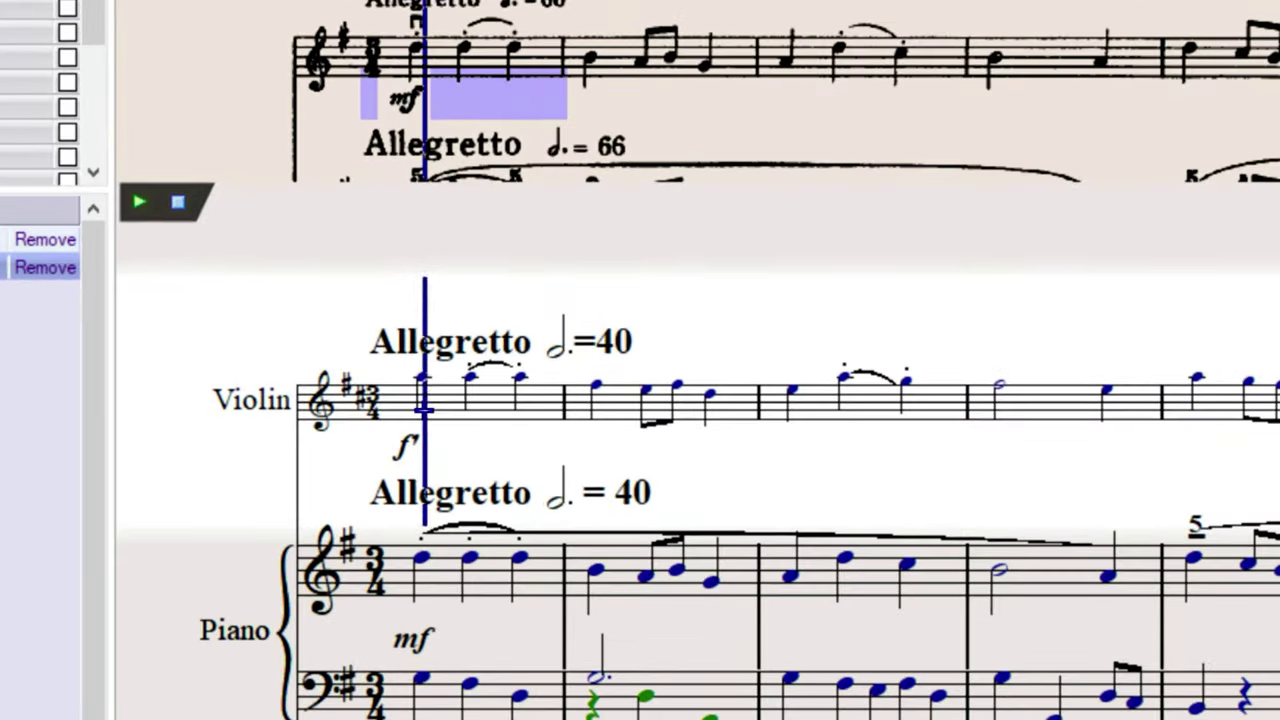
# Step: Play the transposed score from the start of the piece, then stop
pyautogui.click(461, 400)
pyautogui.click(498, 388)
pyautogui.click(333, 400)
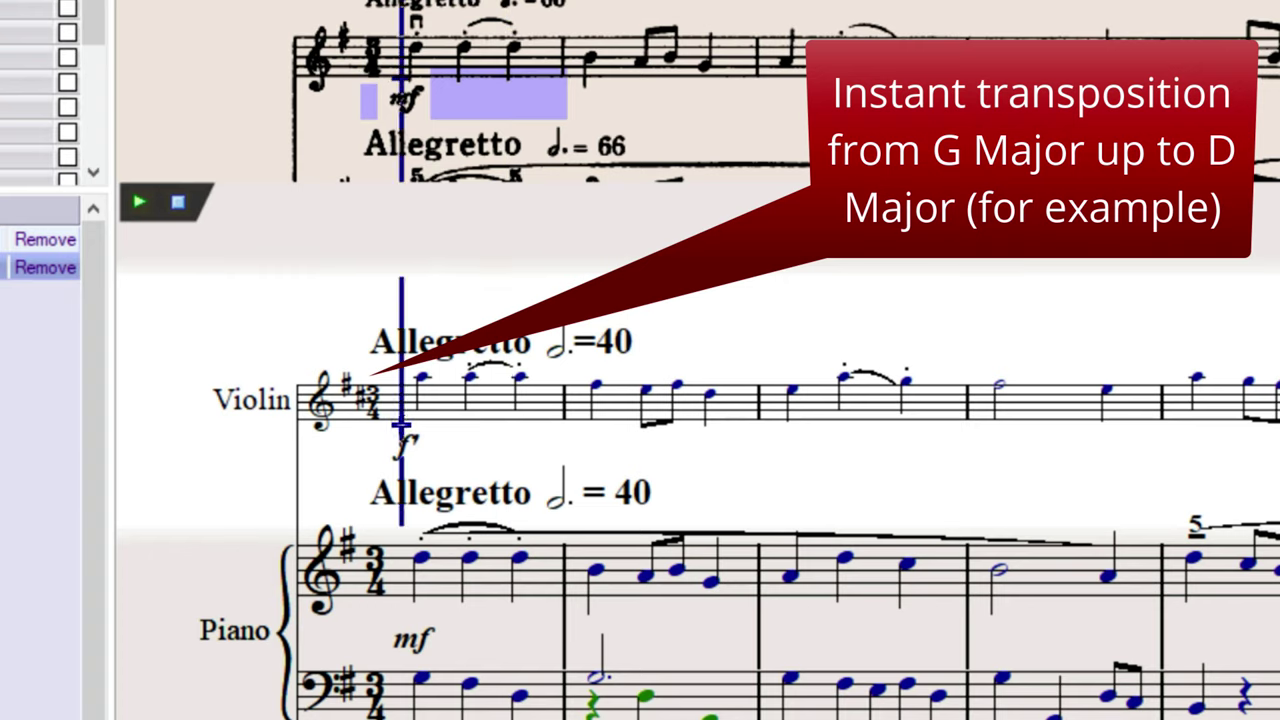
pyautogui.click(372, 405)
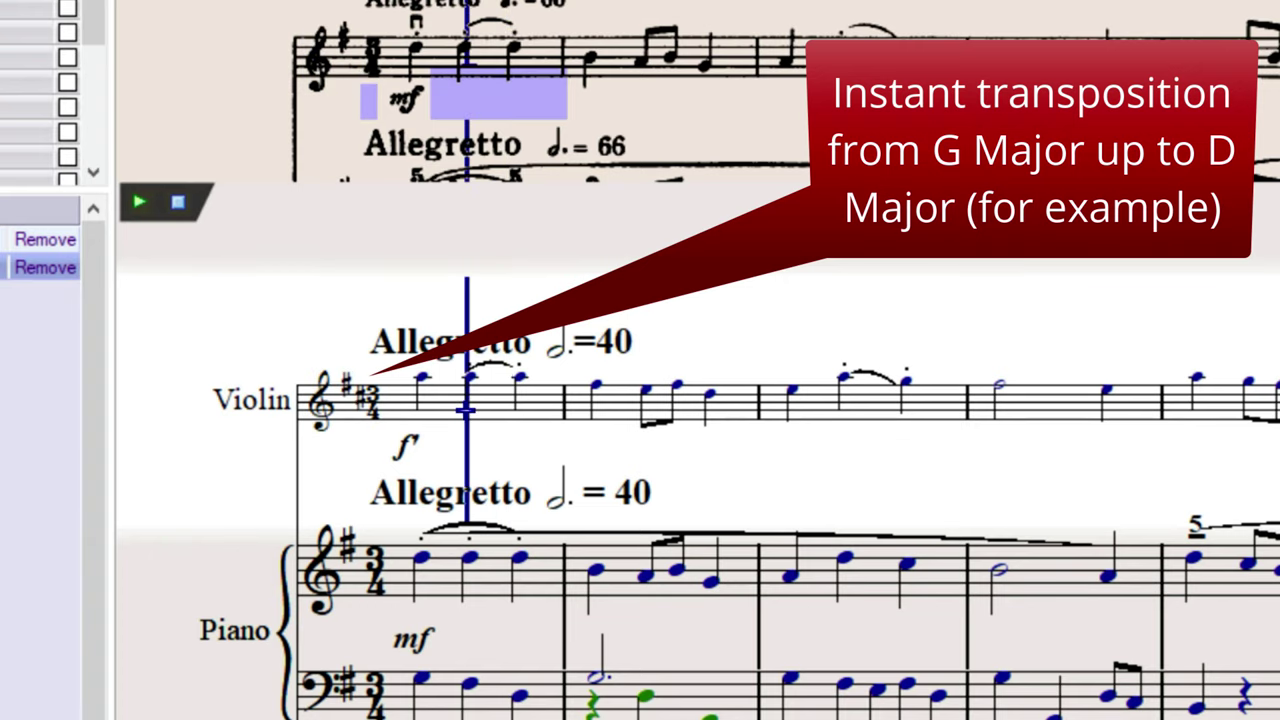
pyautogui.press('space')
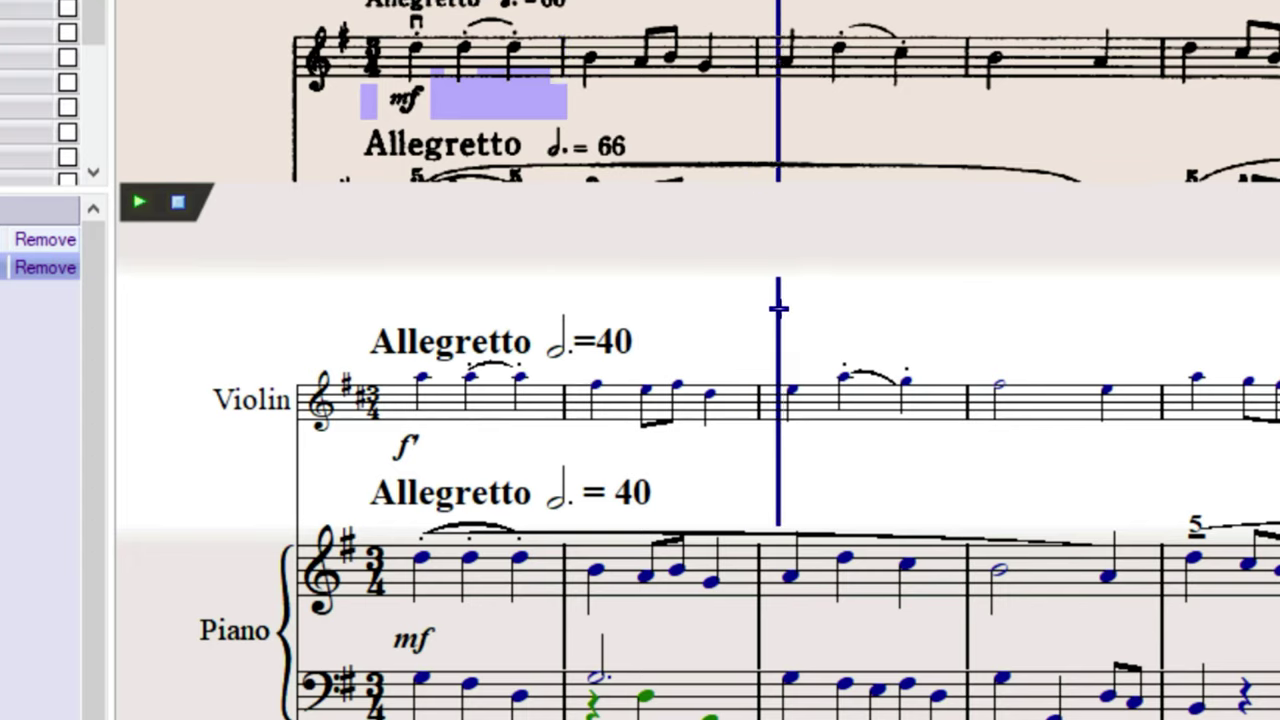
pyautogui.press('space')
# Step: Transpose the whole score down a Major/Perfect 5th to C major and play it back
pyautogui.click(186, 418)
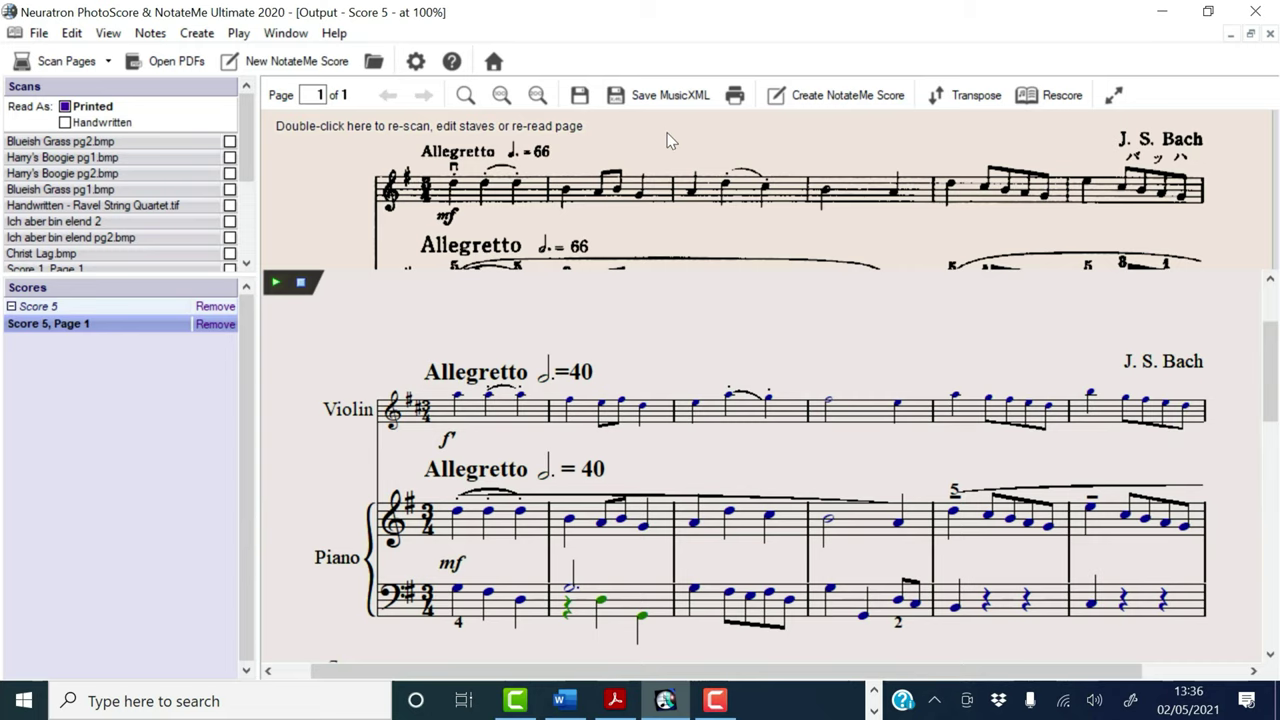
pyautogui.click(975, 97)
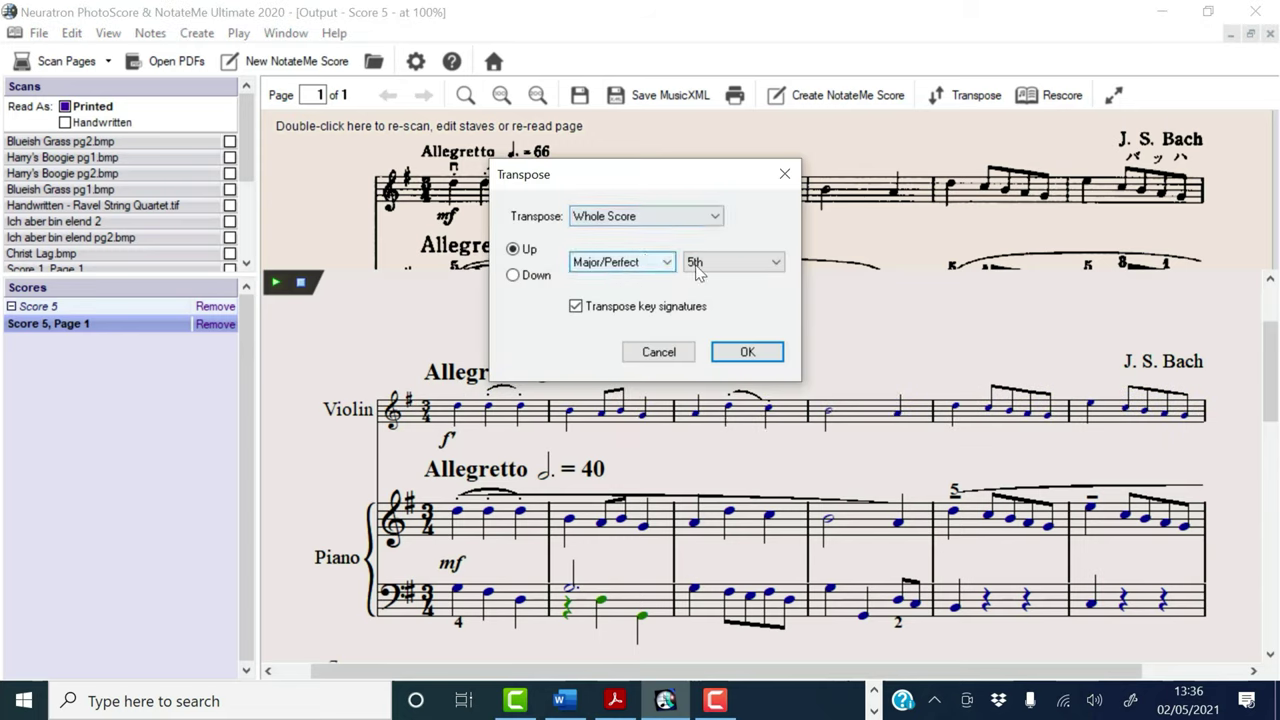
pyautogui.click(513, 276)
pyautogui.click(748, 353)
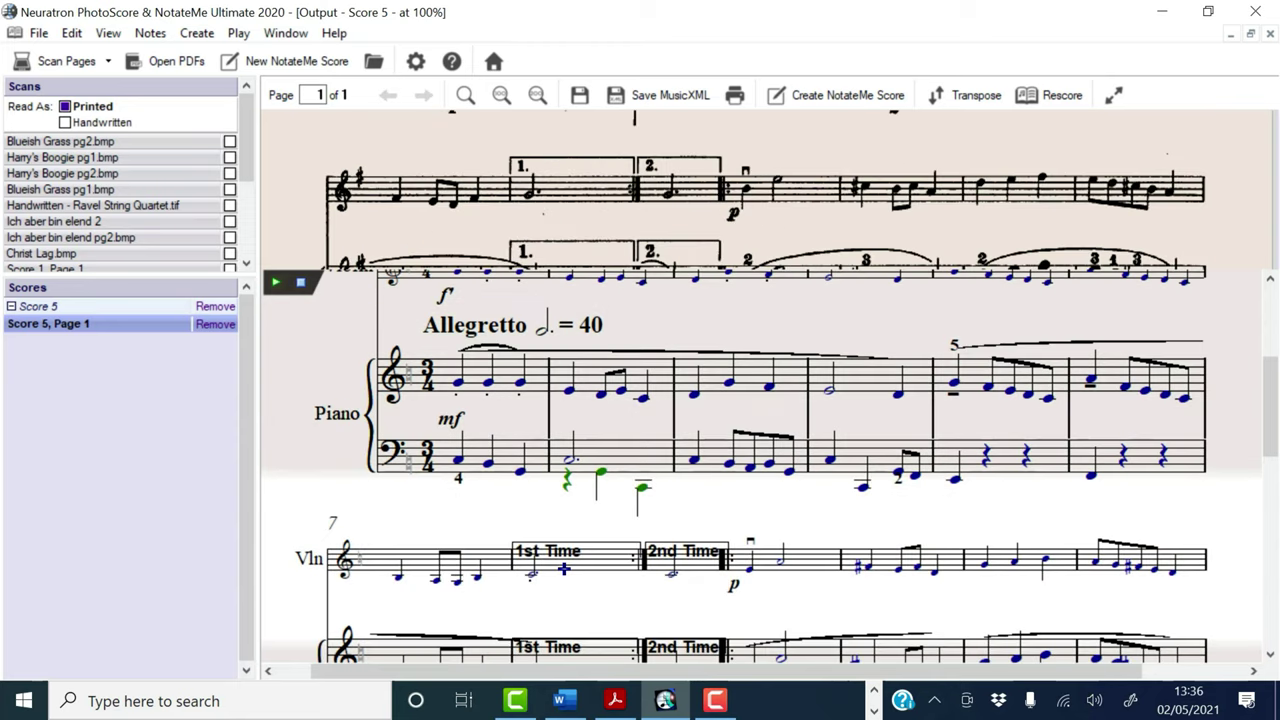
pyautogui.press('space')
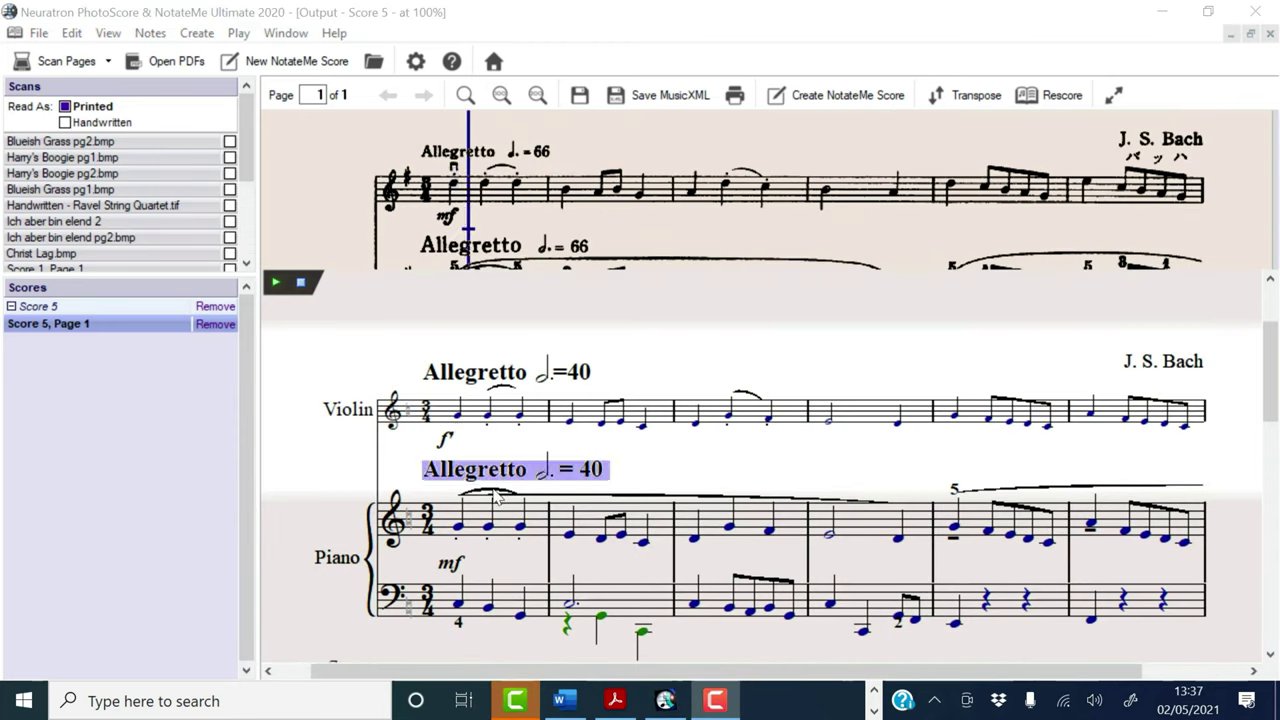
pyautogui.press('space')
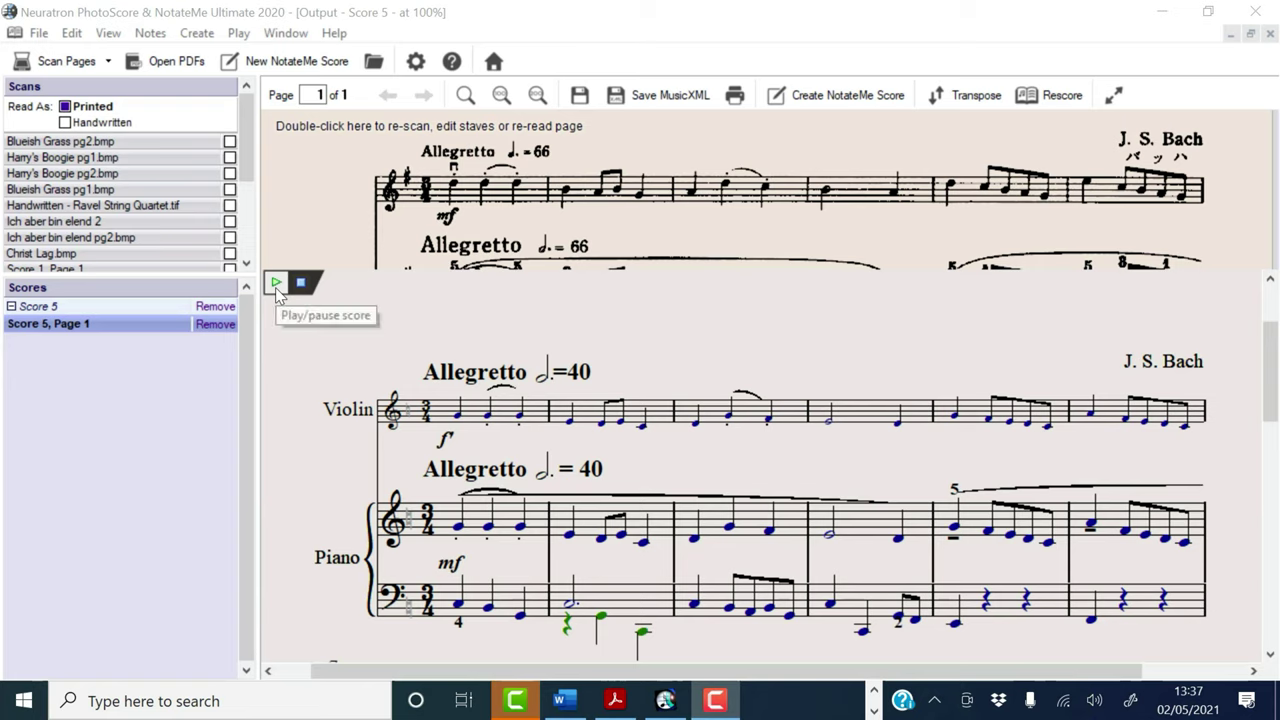
pyautogui.click(276, 284)
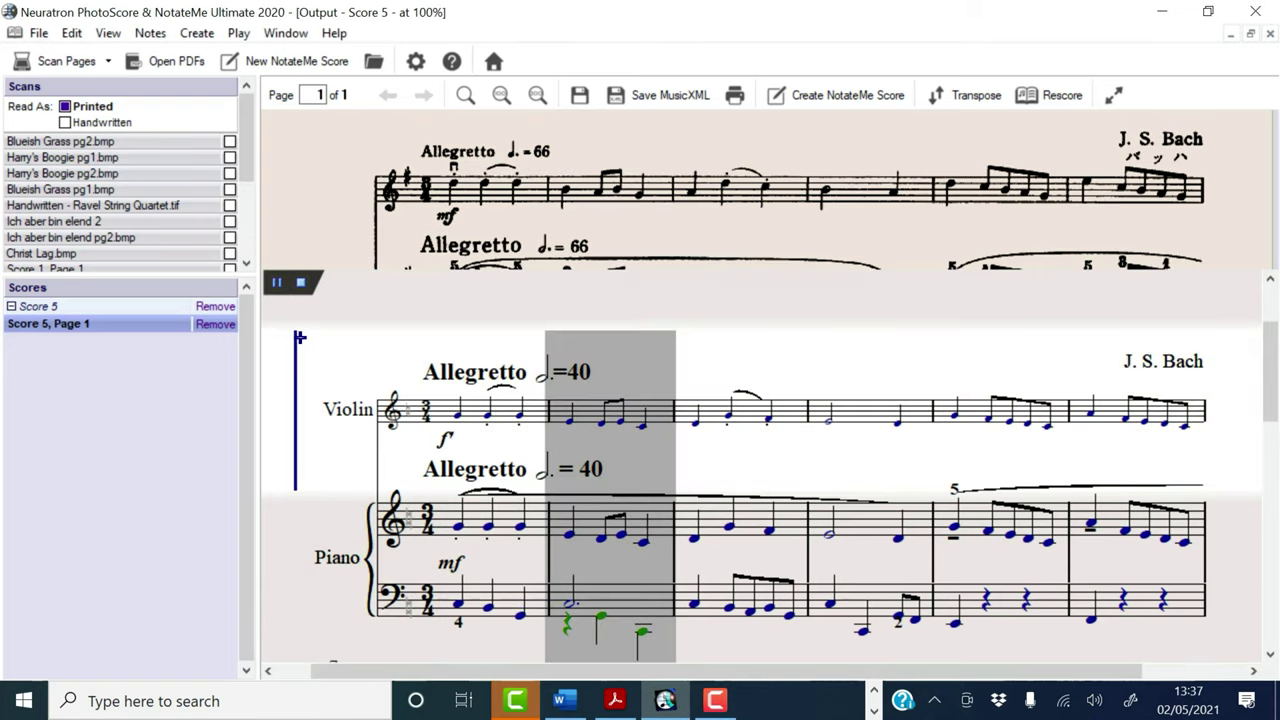
# Step: Stop playback and rescore the piece keeping only the Violin staff on A4 pages
pyautogui.press('space')
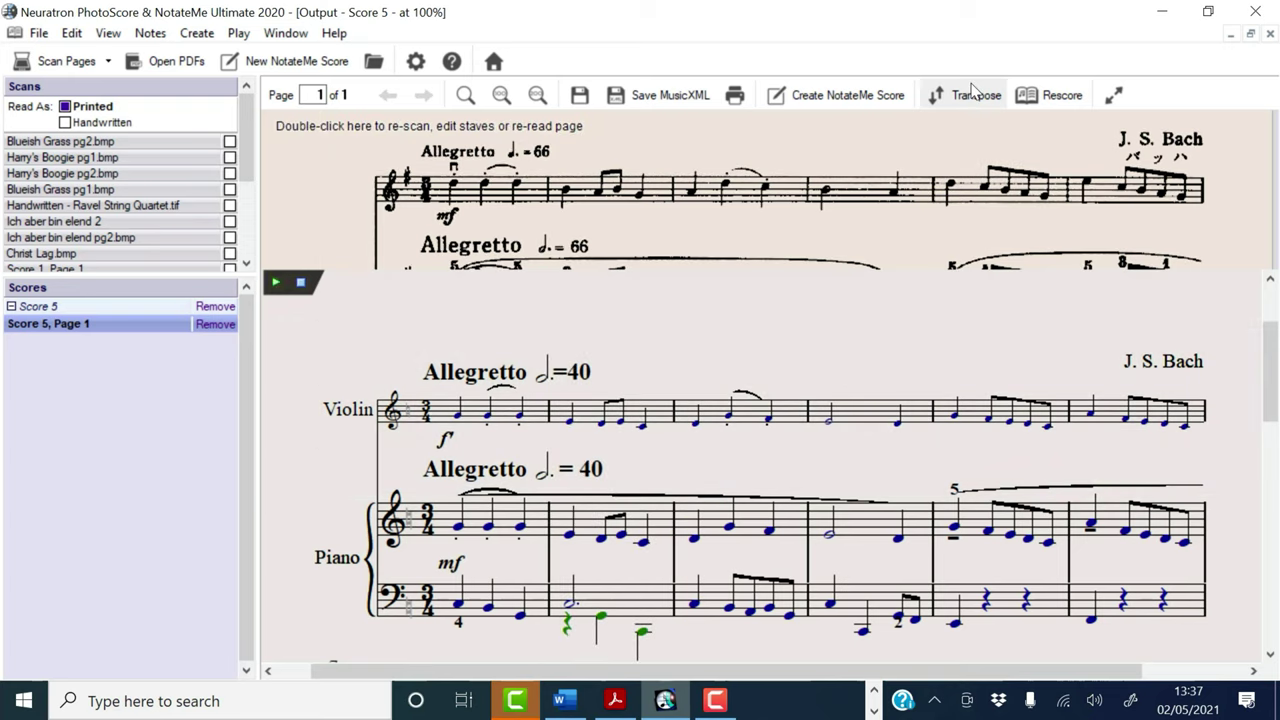
pyautogui.click(1058, 95)
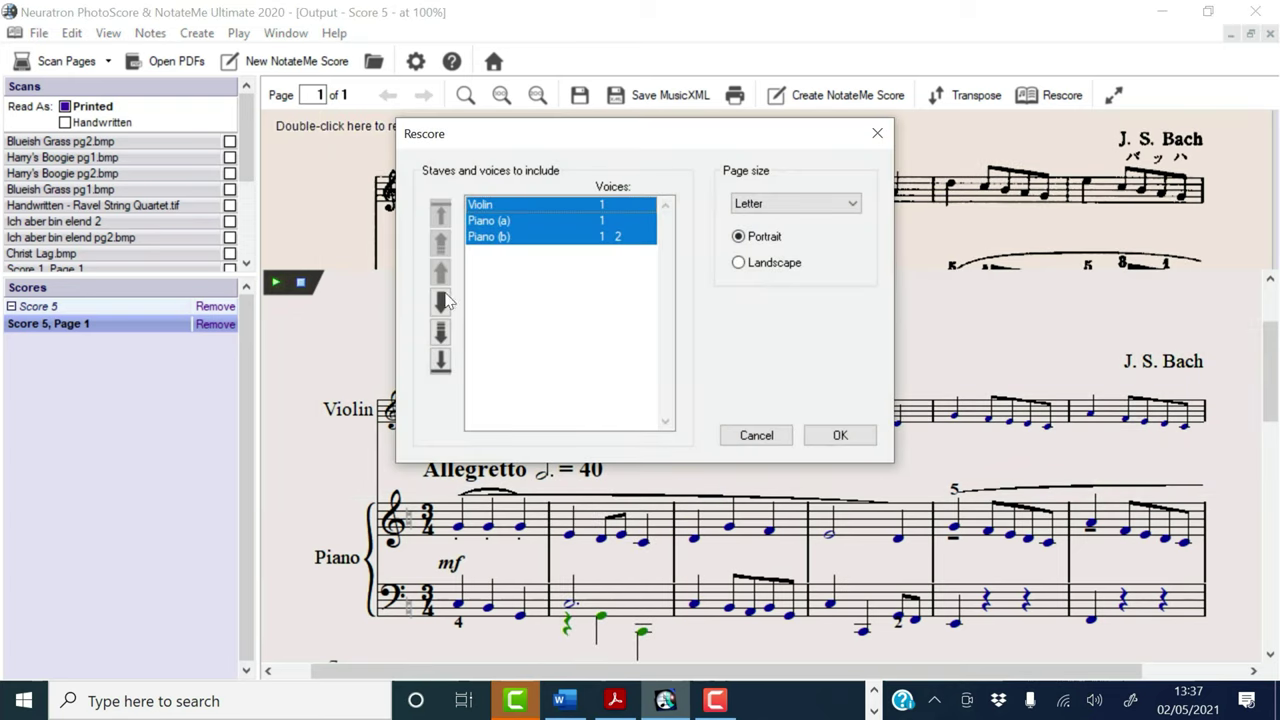
pyautogui.click(487, 221)
pyautogui.click(490, 237)
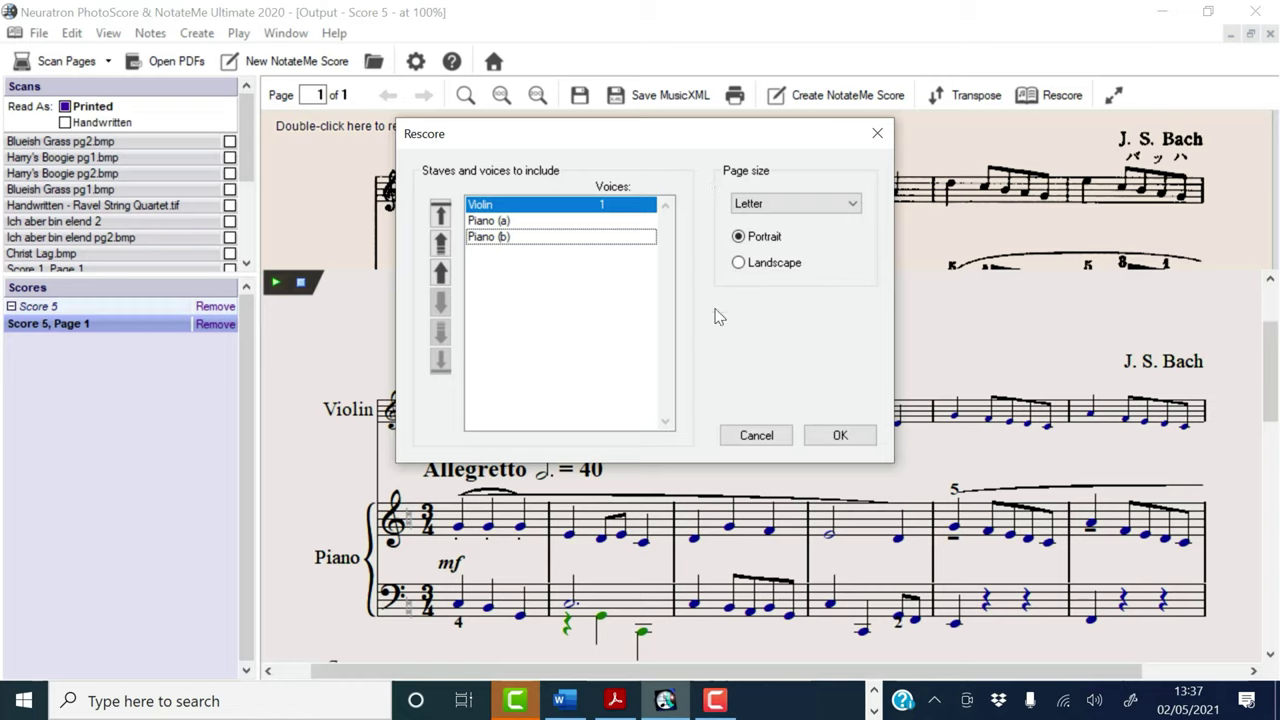
pyautogui.click(805, 203)
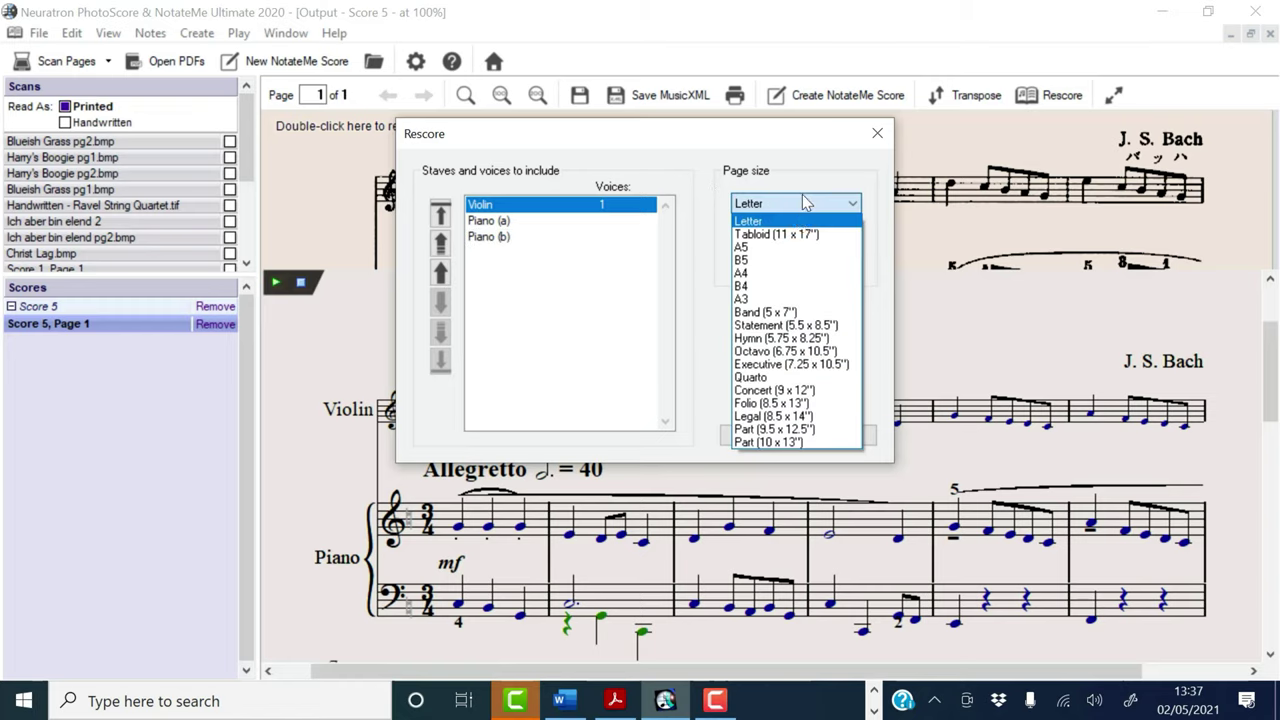
pyautogui.click(763, 274)
pyautogui.click(840, 434)
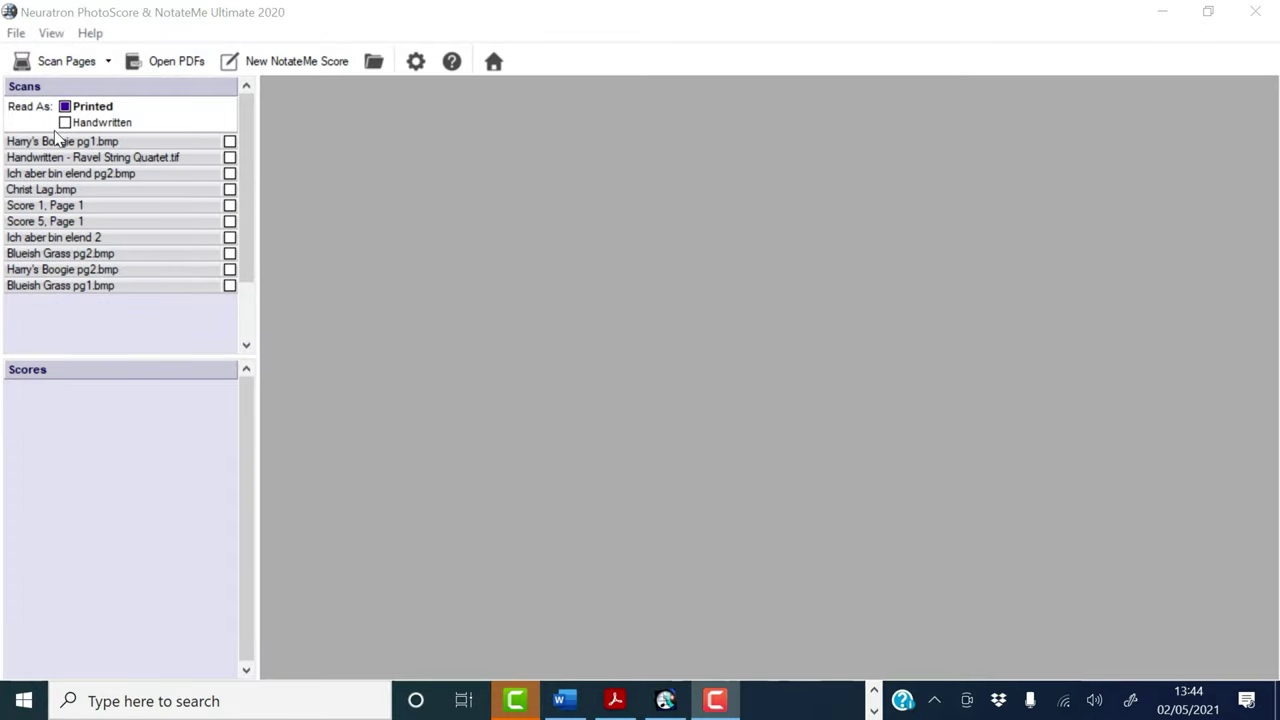
# Step: Open the Blueish Grass pg1.bmp scan and read it into a notation and TAB score
pyautogui.moveTo(70, 148)
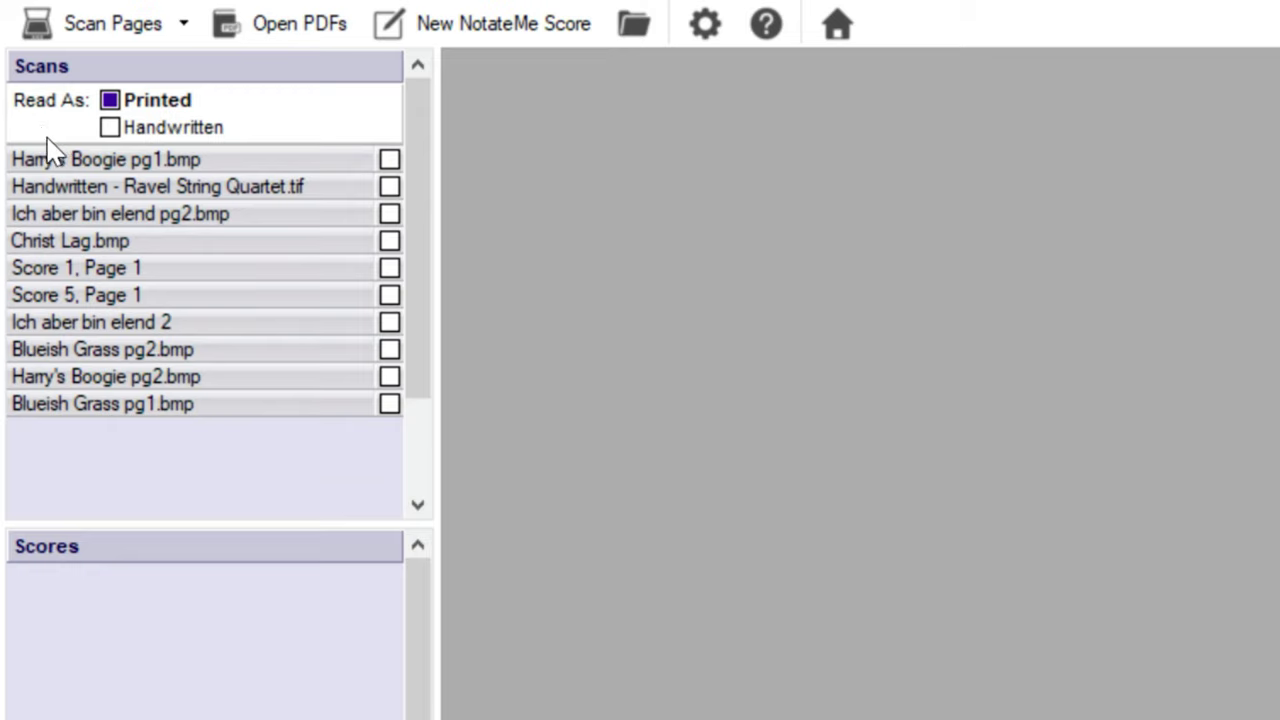
pyautogui.moveTo(200, 420)
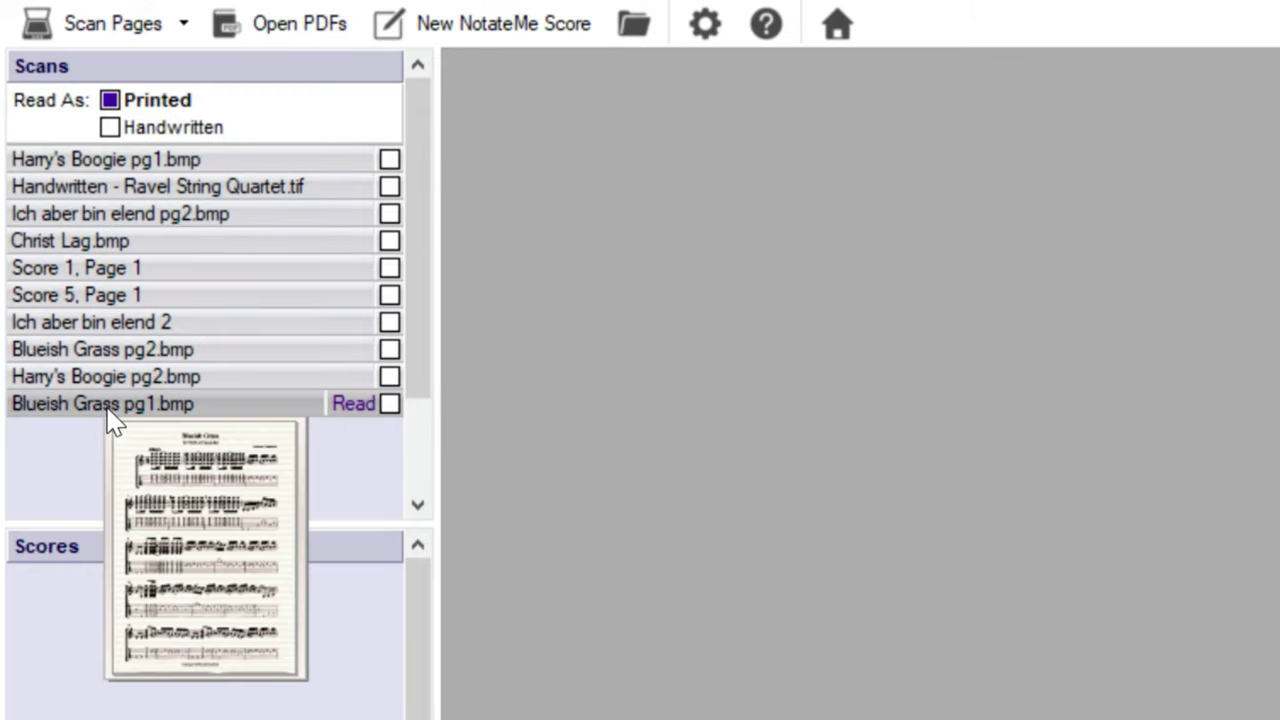
pyautogui.click(108, 406)
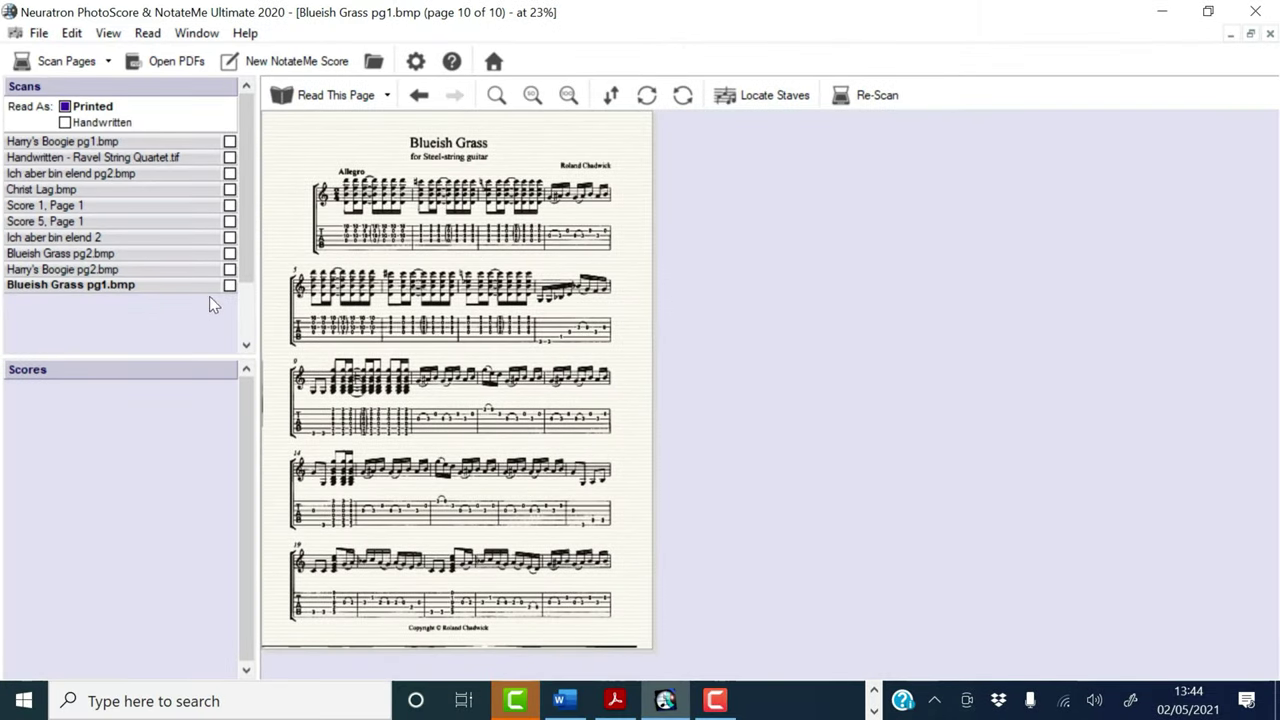
pyautogui.moveTo(208, 290)
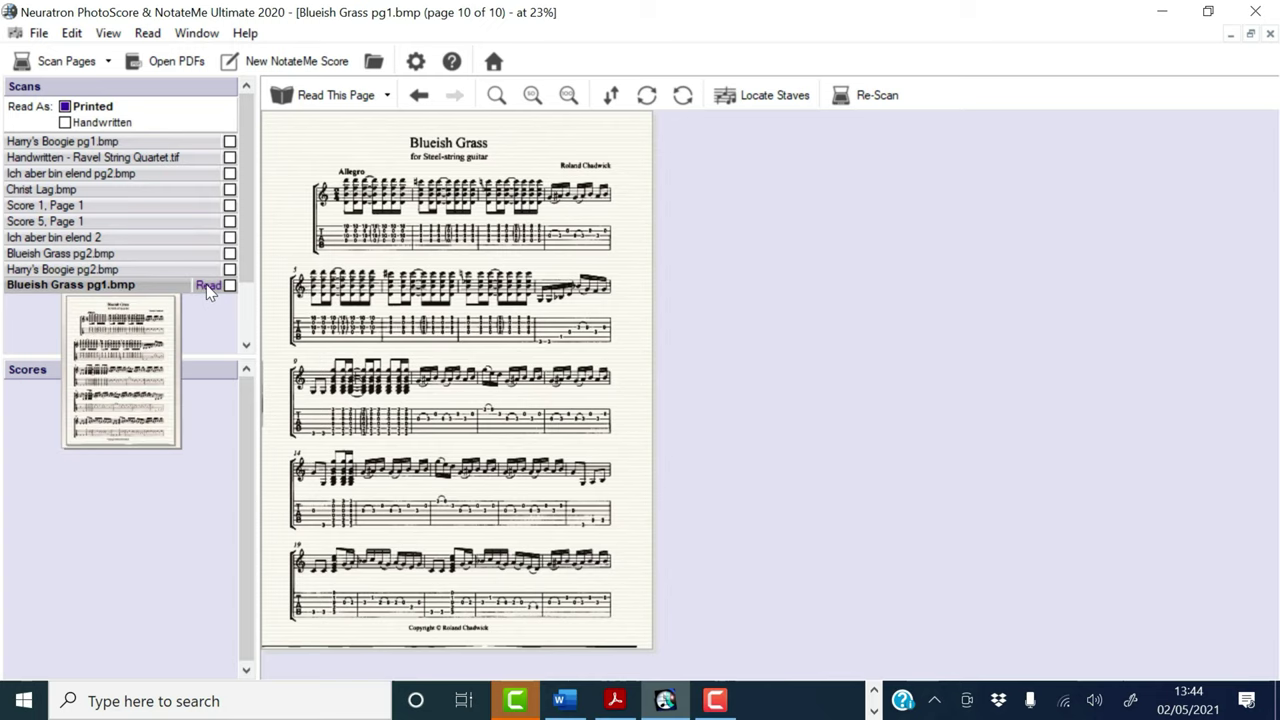
pyautogui.click(208, 287)
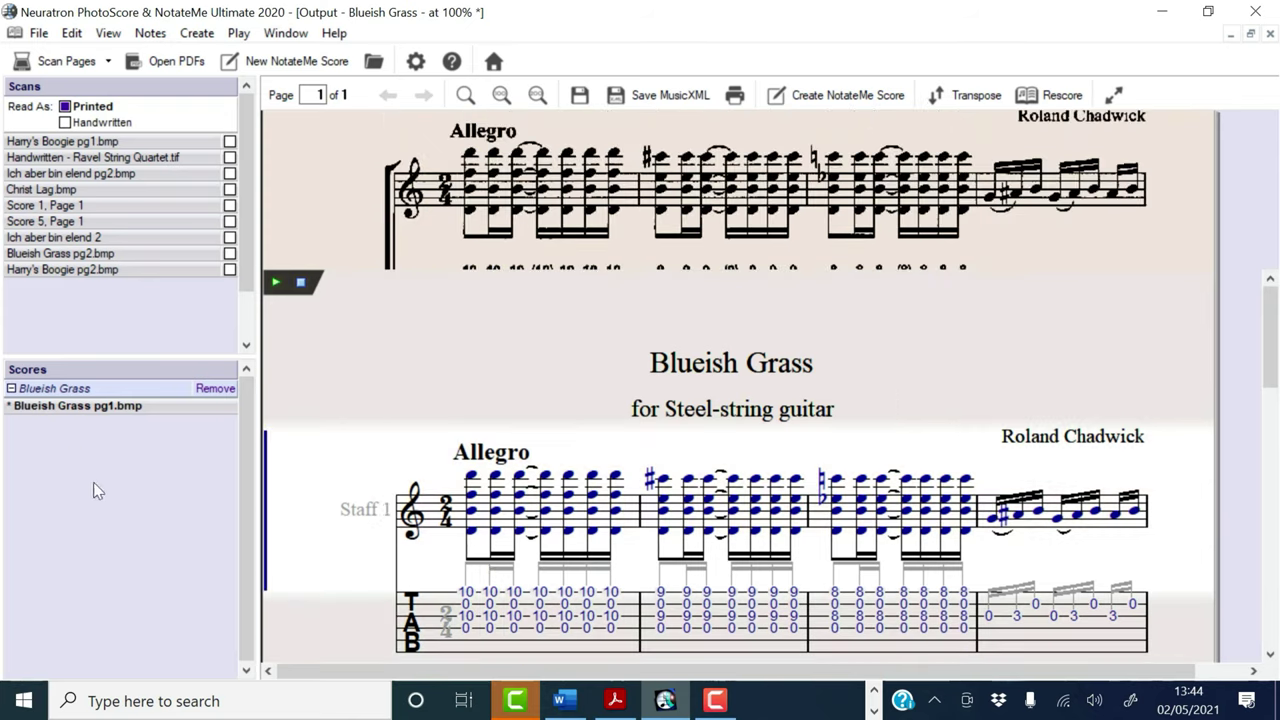
# Step: Close the Blueish Grass score and read the Ravel String Quartet scan as Handwritten
pyautogui.click(215, 388)
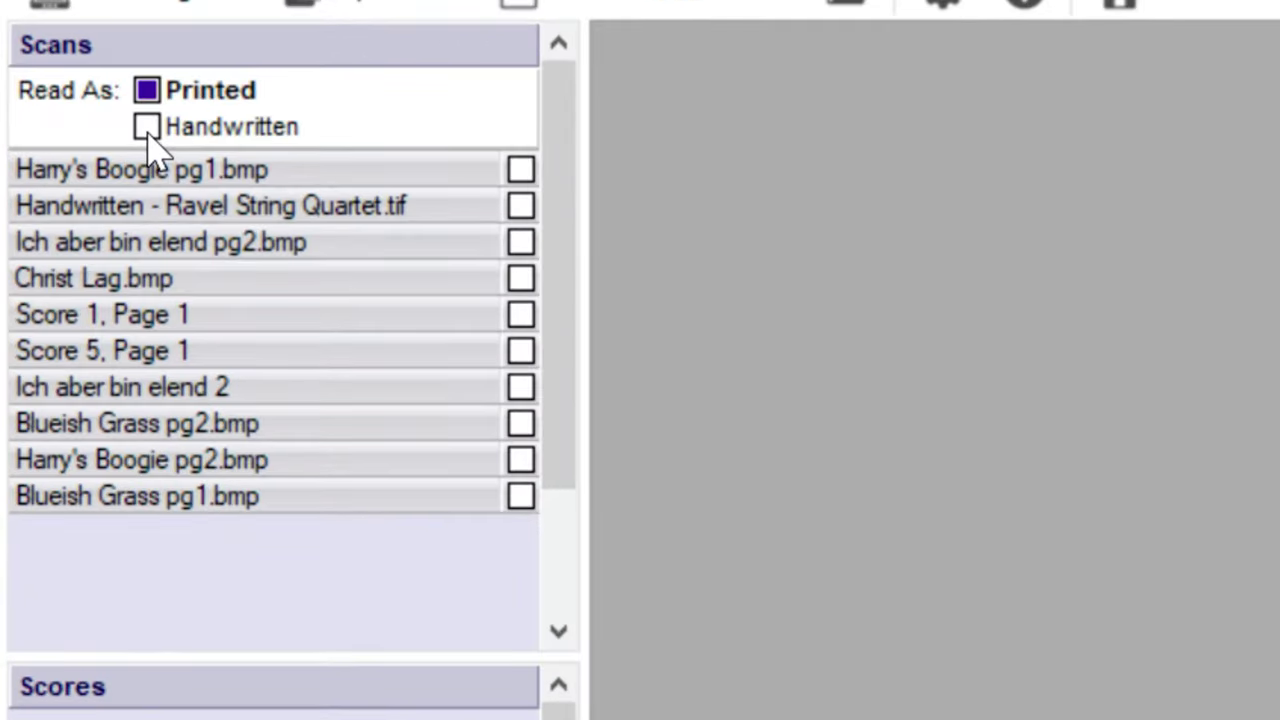
pyautogui.click(147, 127)
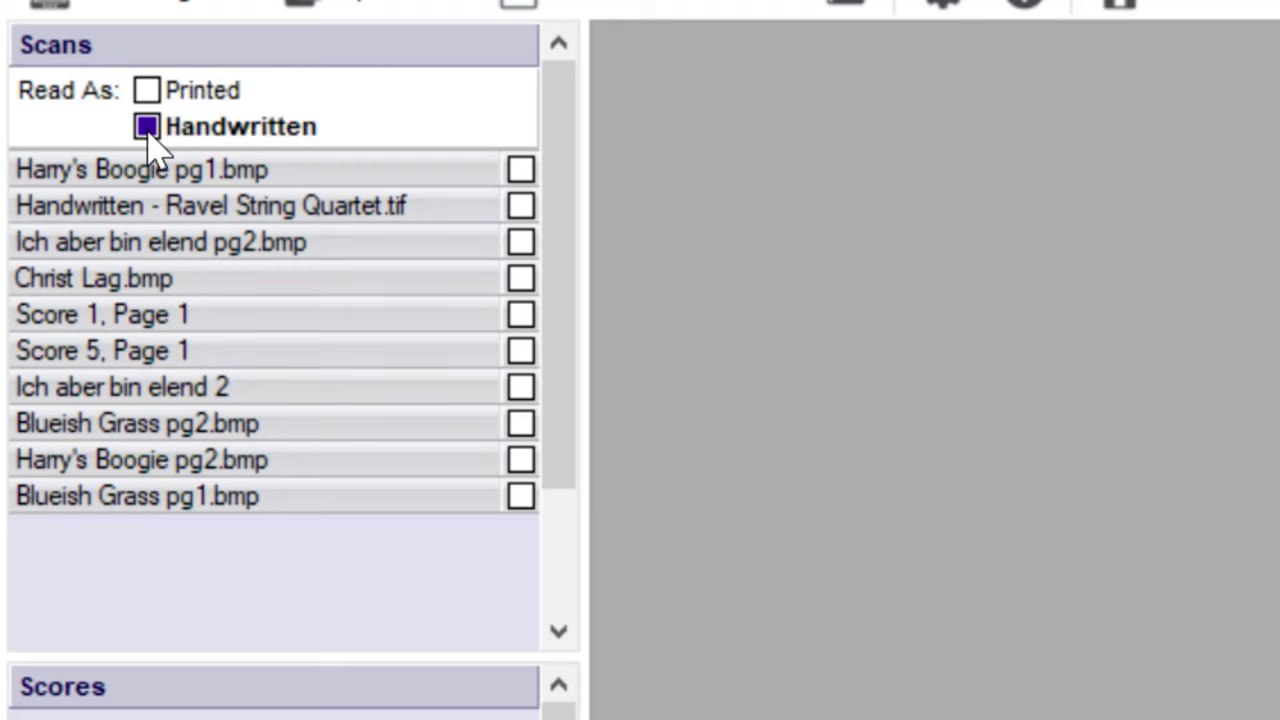
pyautogui.click(258, 205)
pyautogui.moveTo(285, 215)
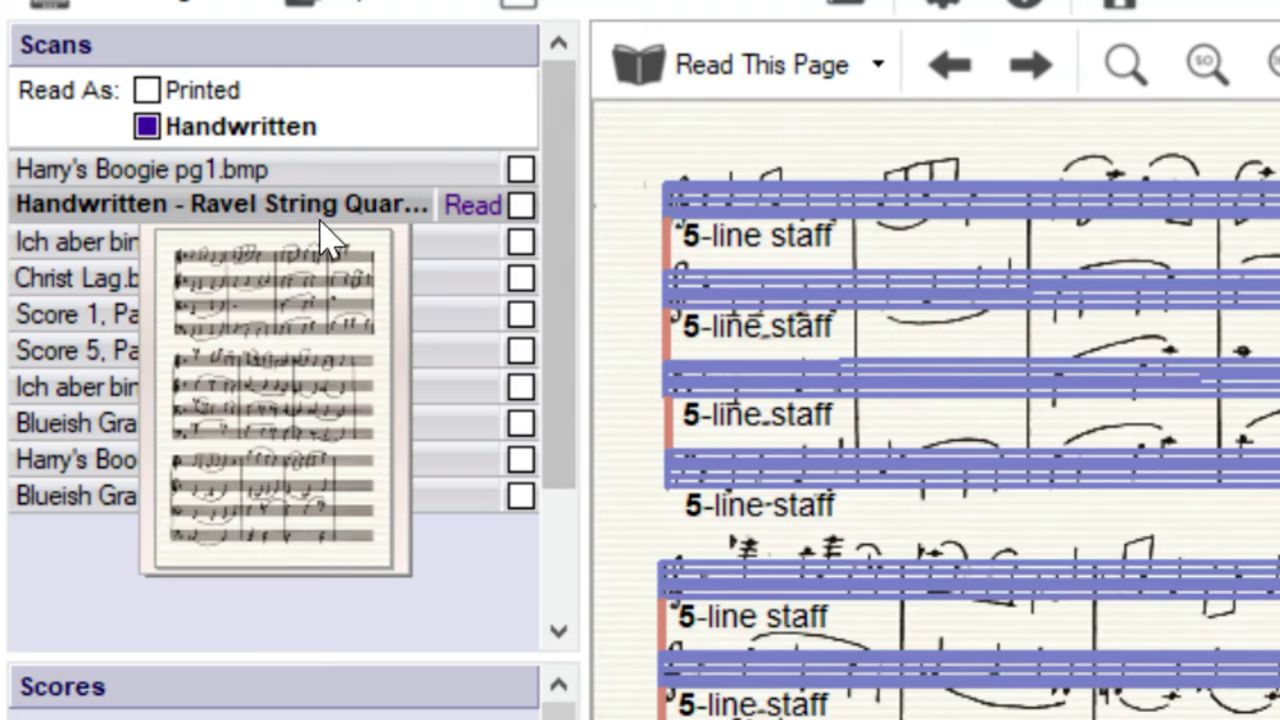
pyautogui.click(467, 208)
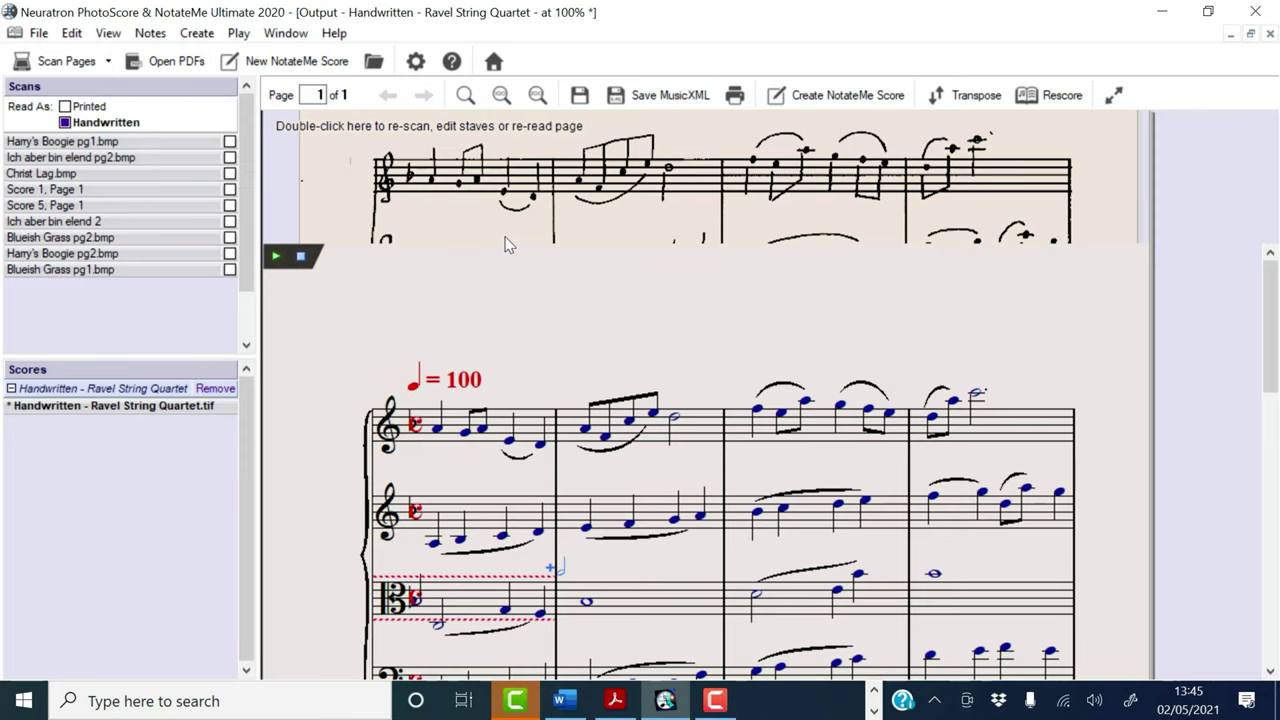
# Step: Scroll through the recognised four-staff Ravel quartet score
pyautogui.scroll(-1, 502, 247)
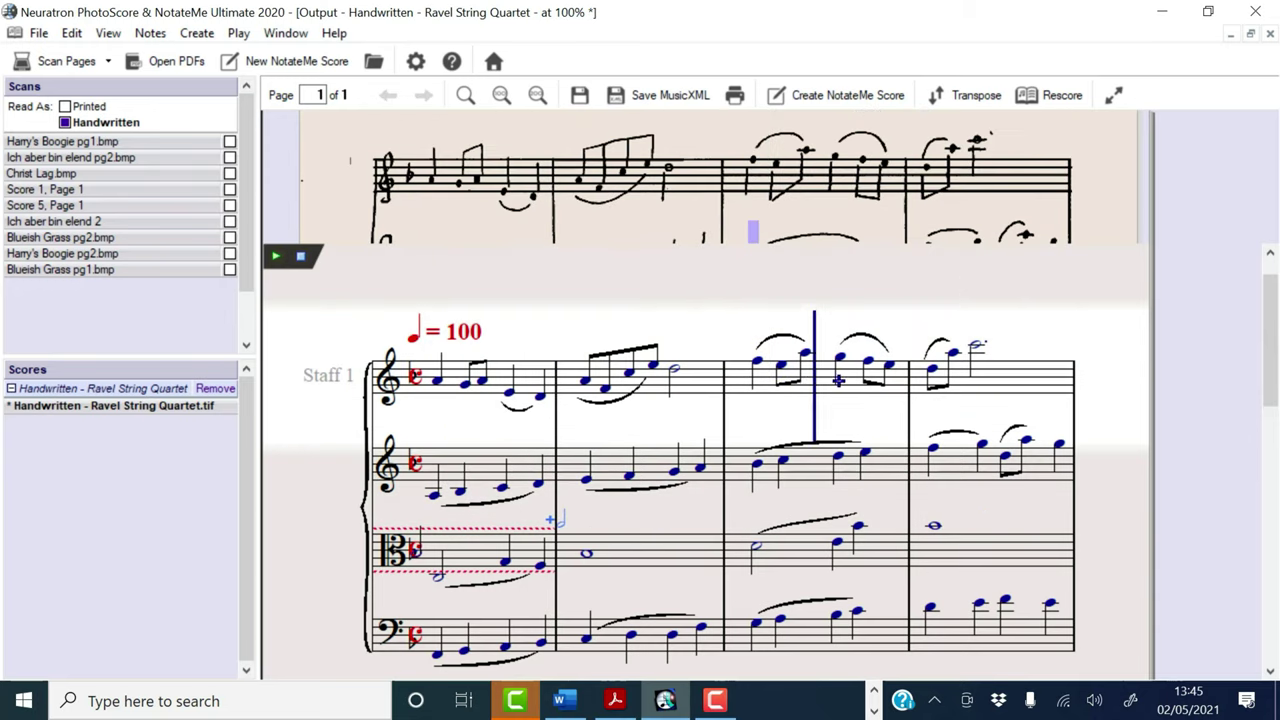
pyautogui.scroll(-1, 835, 450)
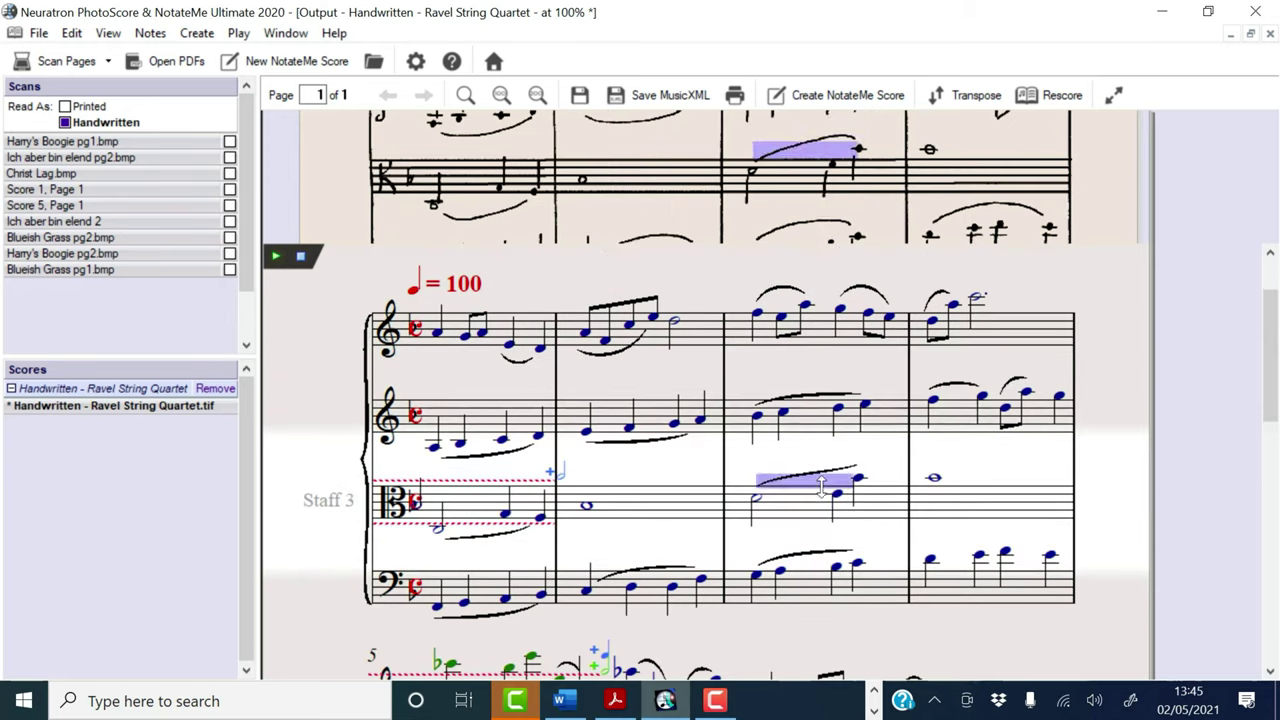
pyautogui.scroll(-2, 820, 487)
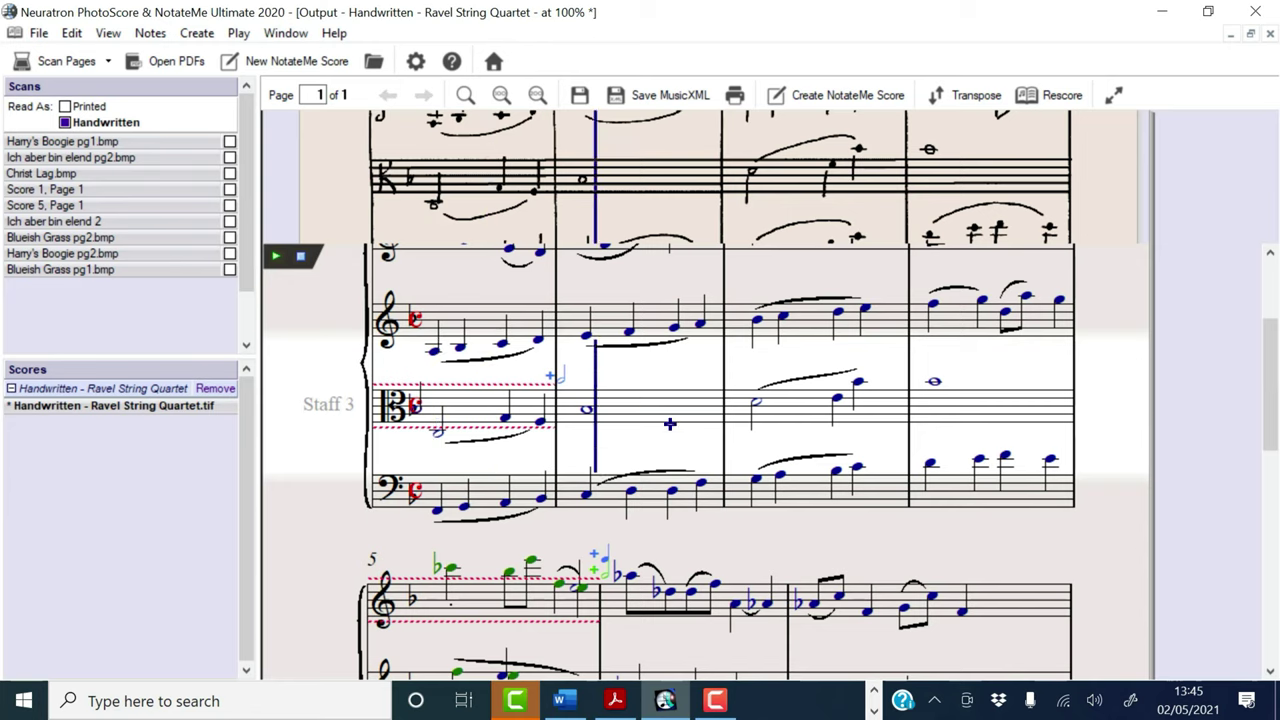
pyautogui.scroll(-2, 651, 451)
pyautogui.scroll(4, 520, 260)
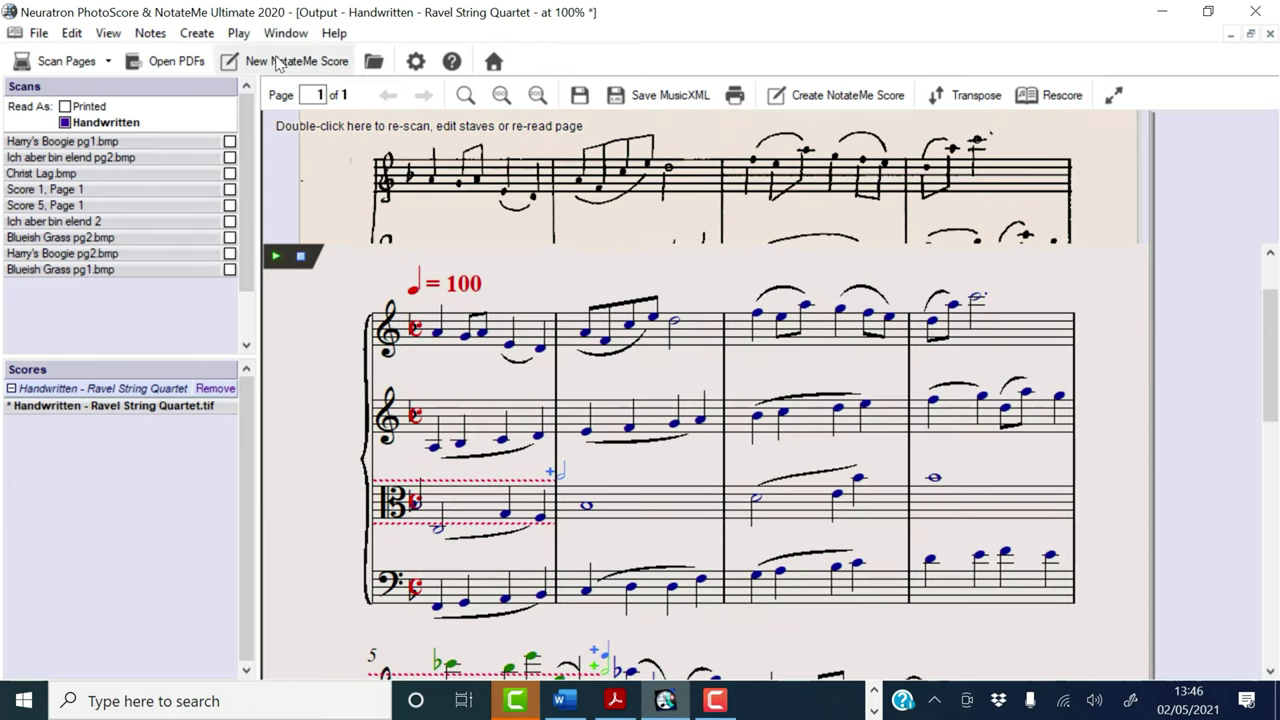
# Step: Jump to the Ravel quartet's bad-timing bar 5, undo the error, and play it back
pyautogui.click(106, 34)
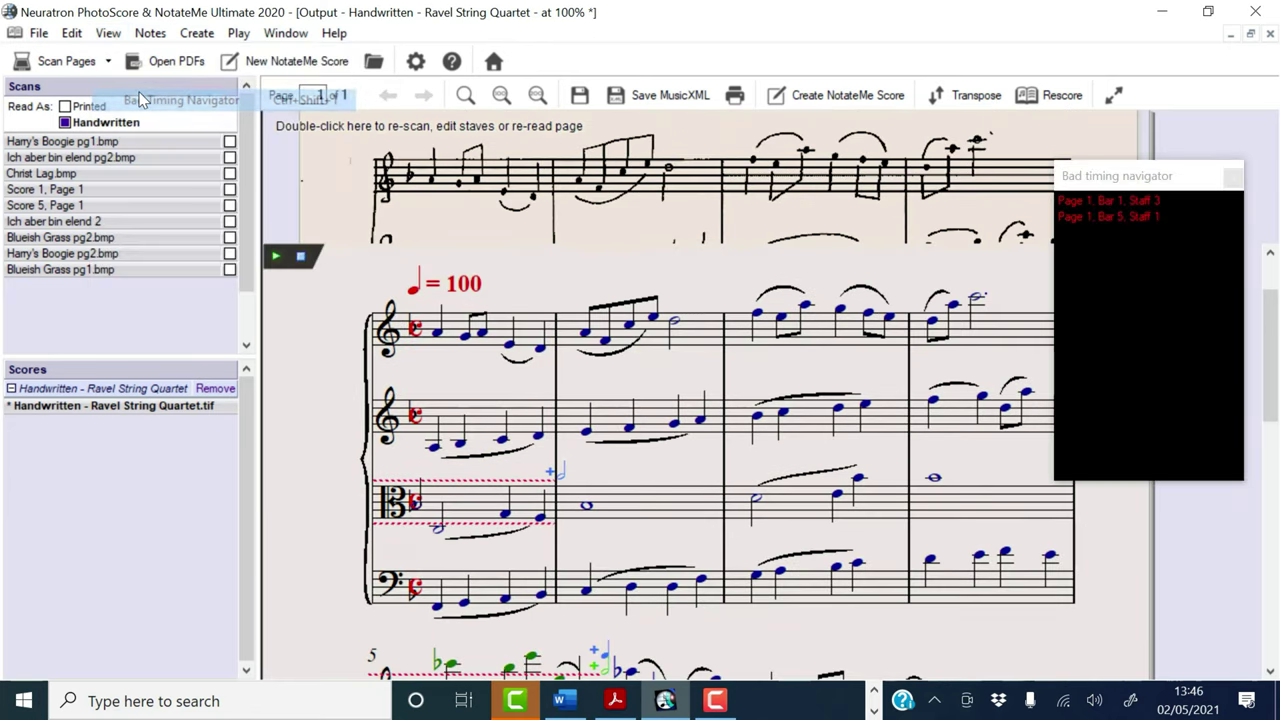
pyautogui.click(1114, 201)
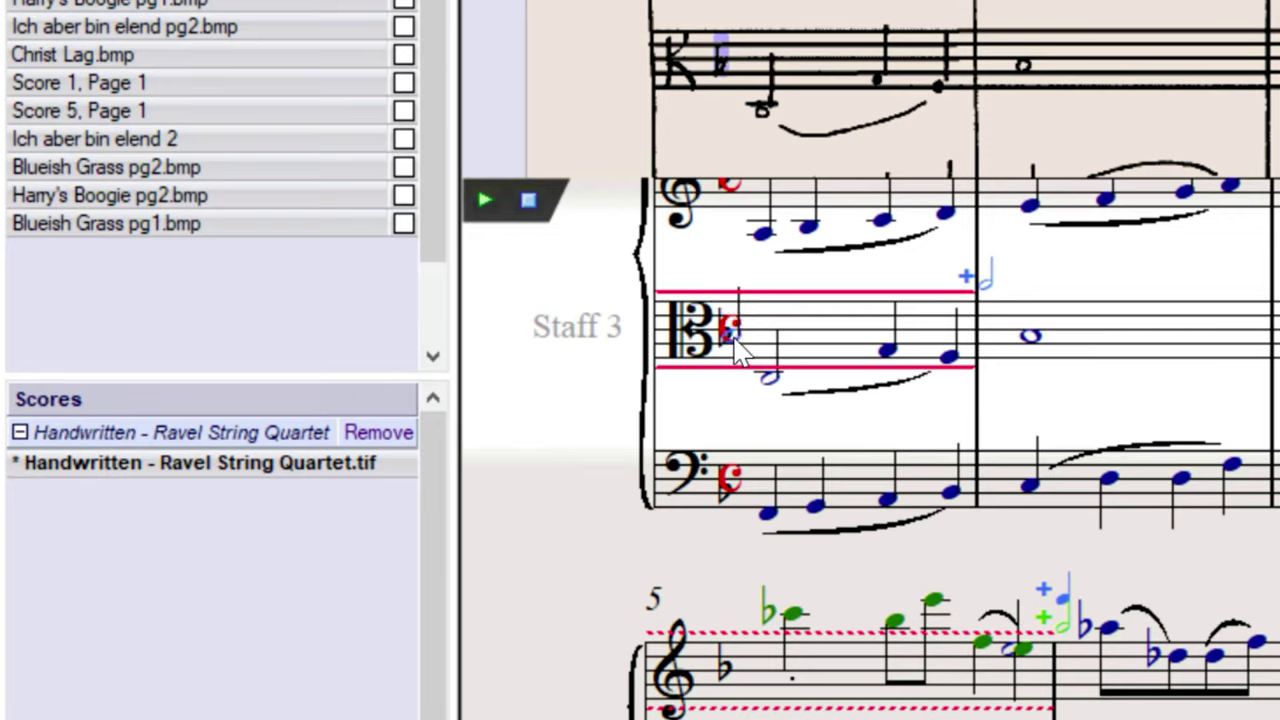
pyautogui.hotkey('ctrl', 'z')
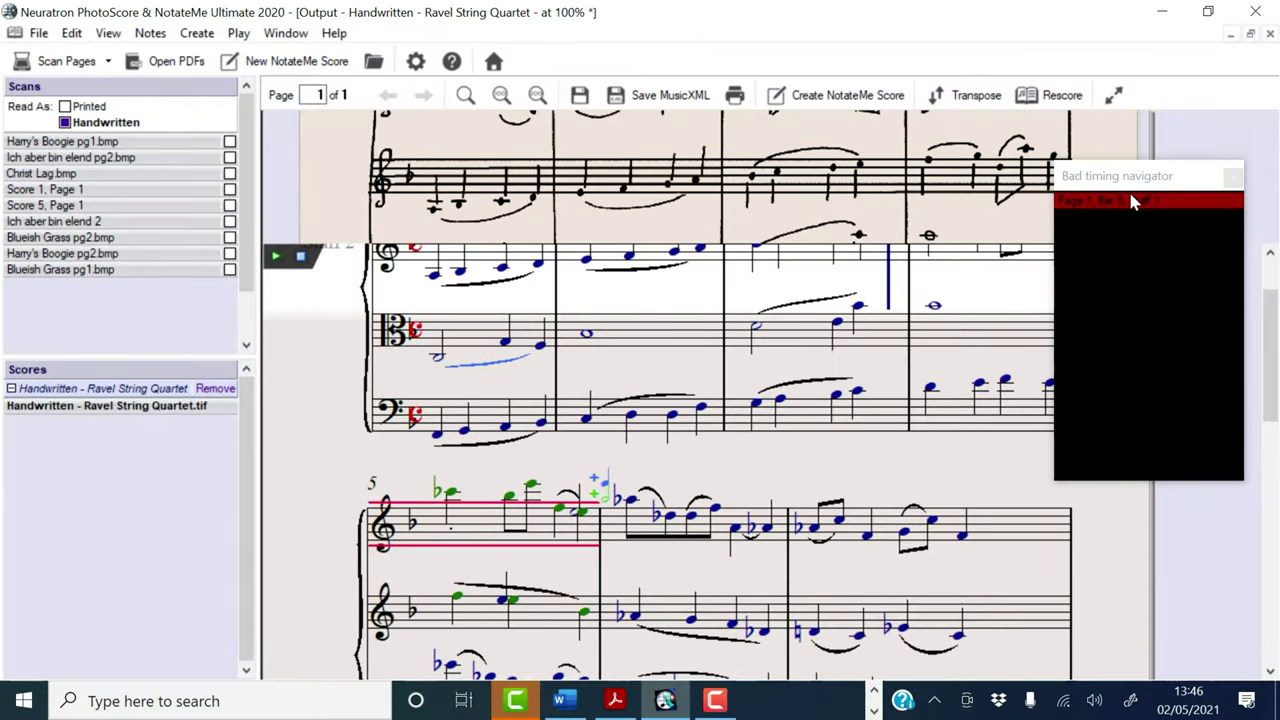
pyautogui.click(1133, 201)
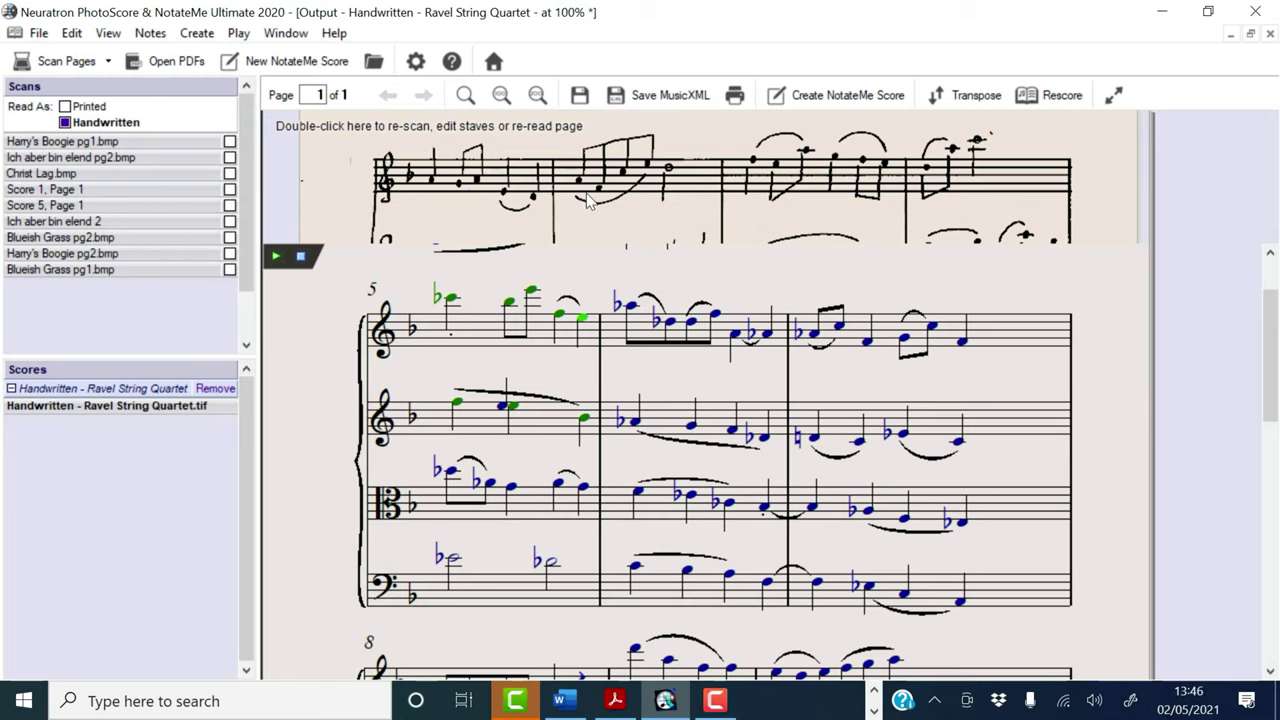
pyautogui.press('space')
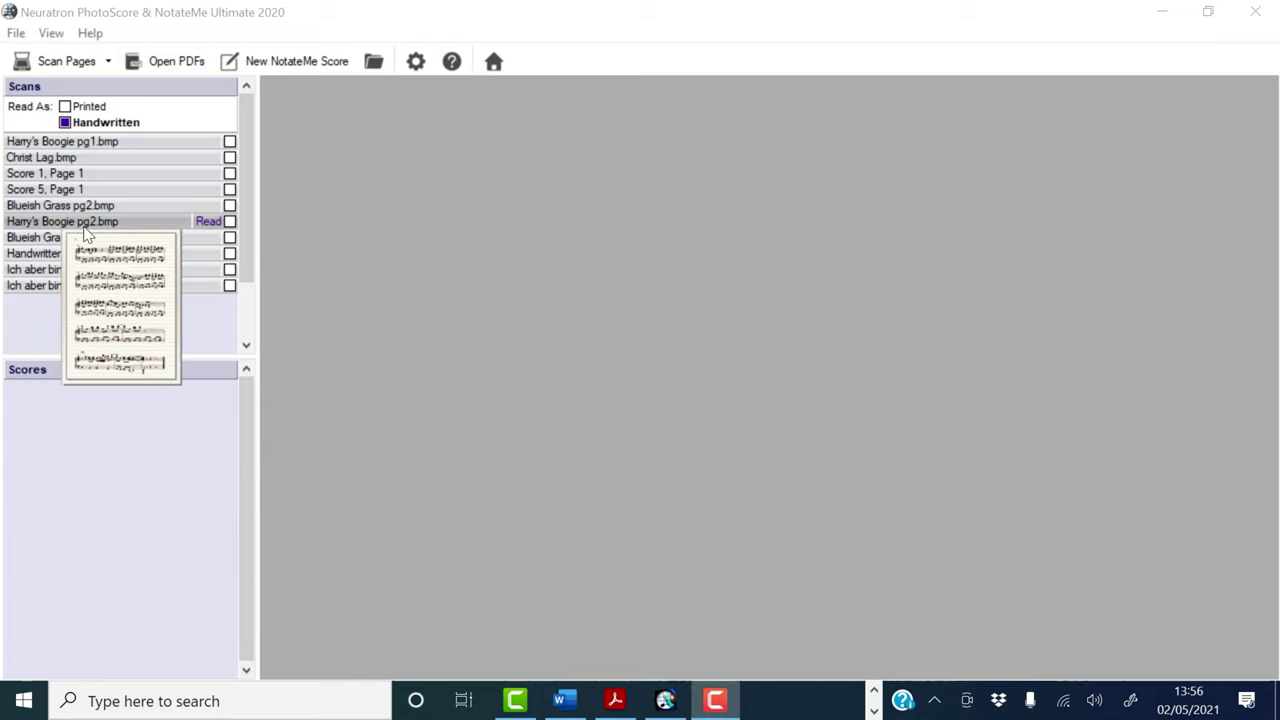
# Step: Set Read As to Printed and read the 'Ich aber bin elend 2' scan
pyautogui.click(64, 106)
pyautogui.moveTo(61, 288)
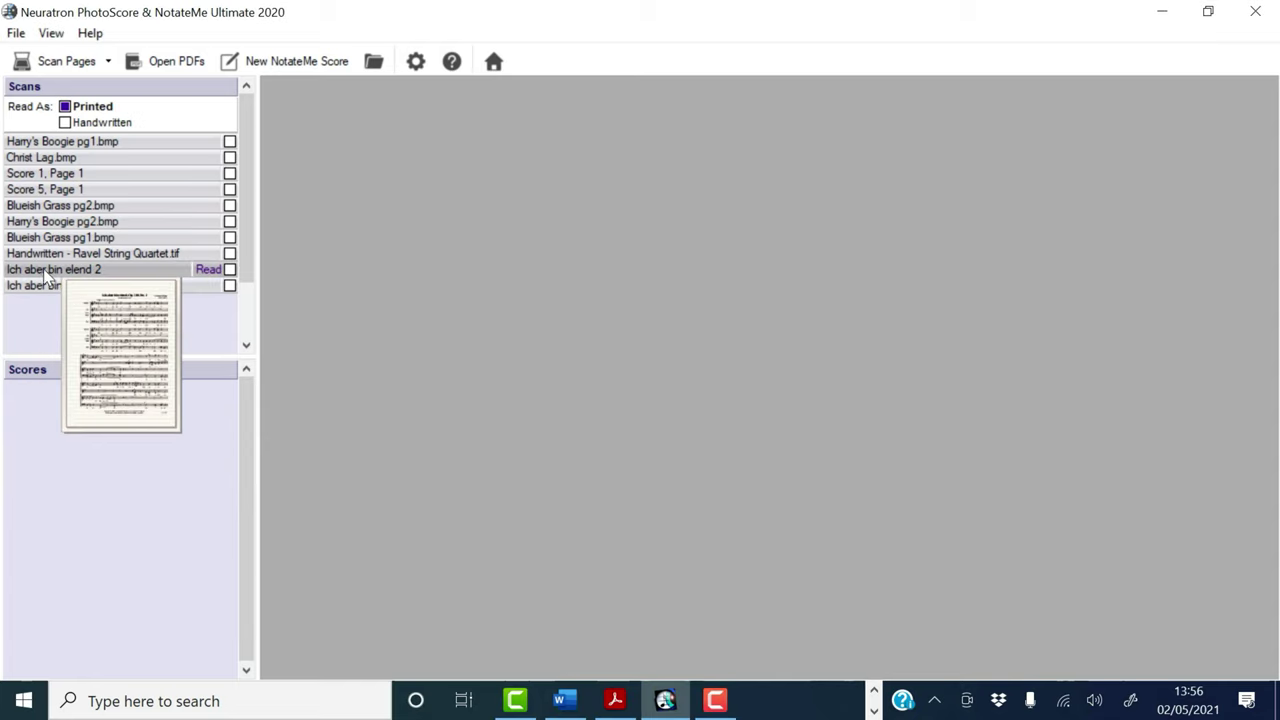
pyautogui.click(68, 271)
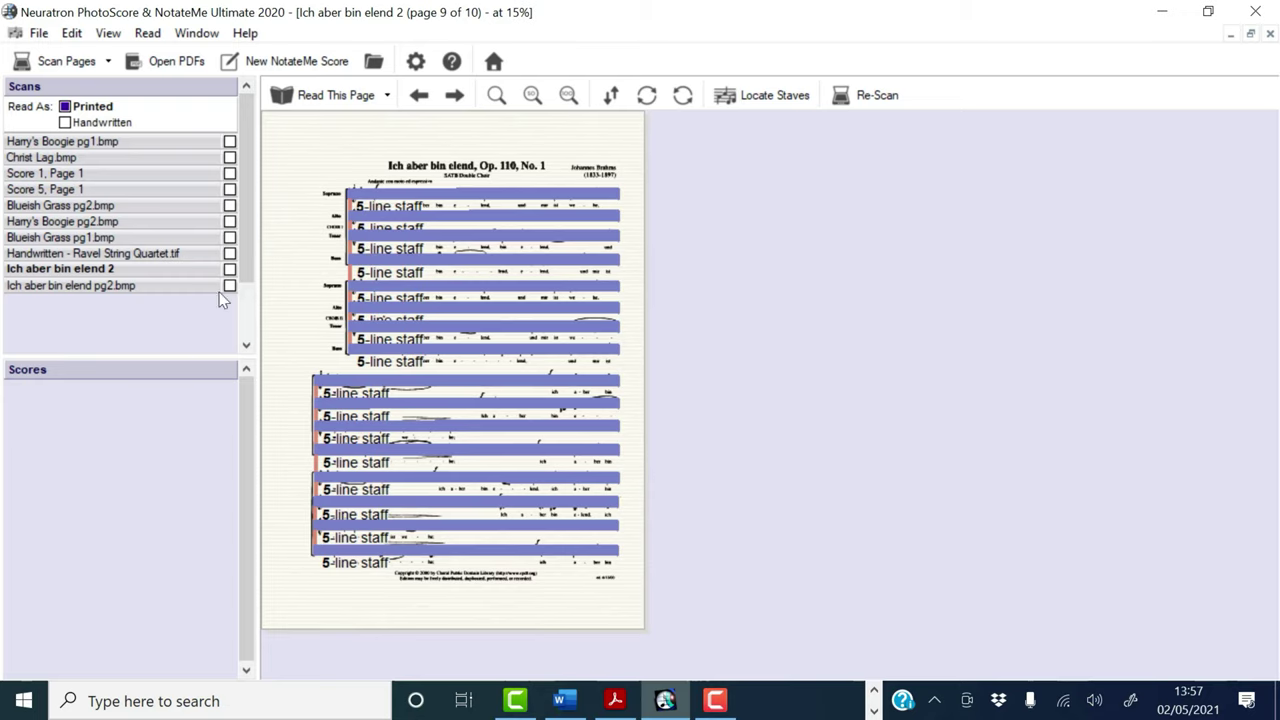
pyautogui.moveTo(182, 272)
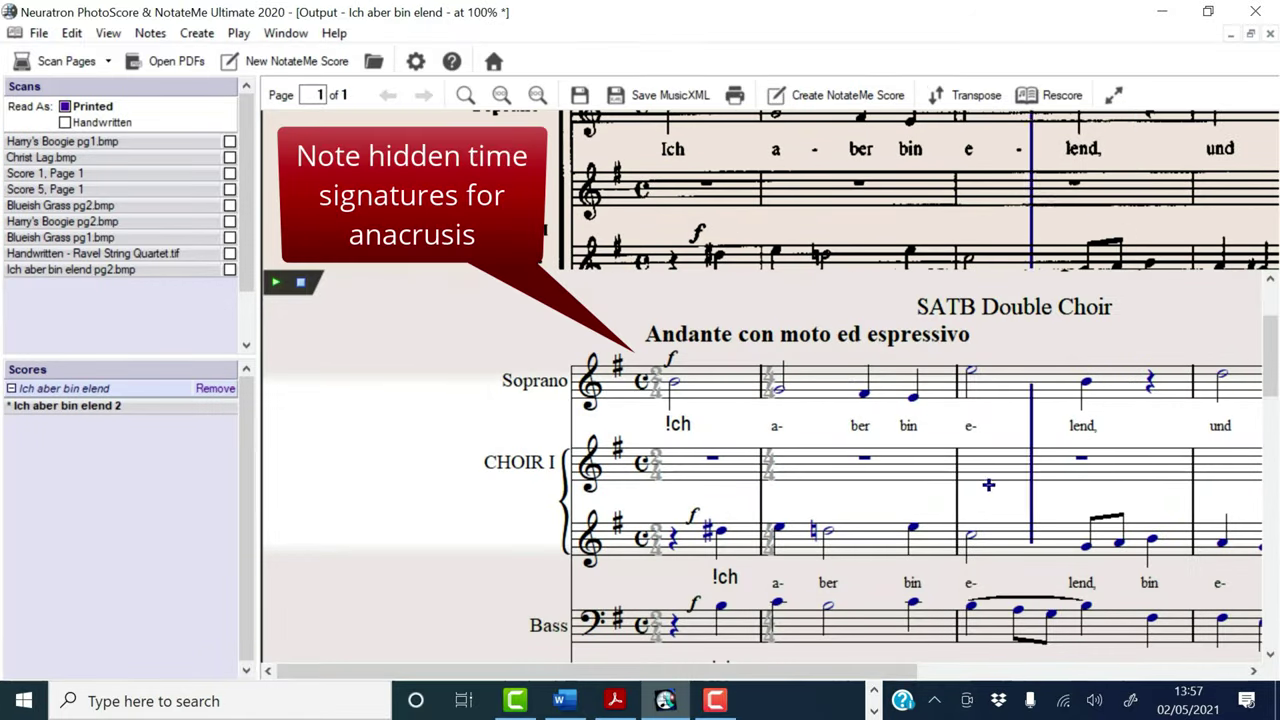
# Step: Scroll through the recognised SATB double-choir output score to review it
pyautogui.scroll(-3, 915, 512)
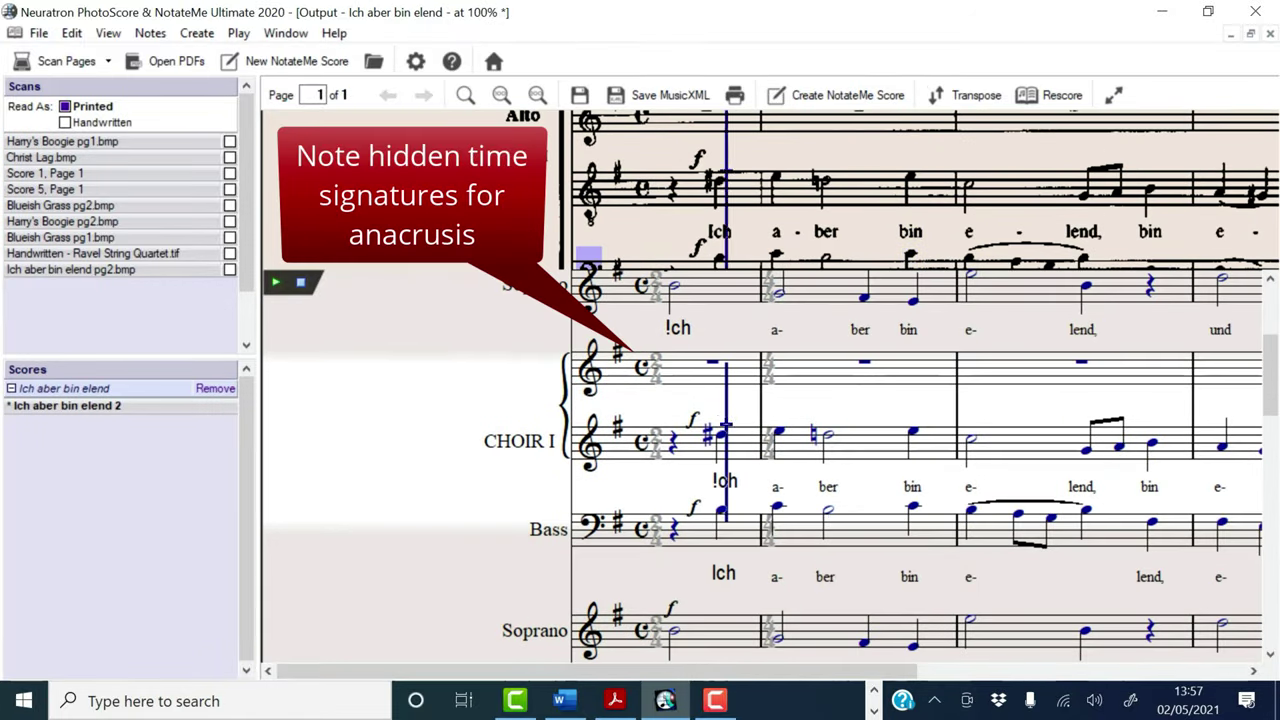
pyautogui.scroll(-3, 722, 455)
pyautogui.scroll(-3, 722, 455)
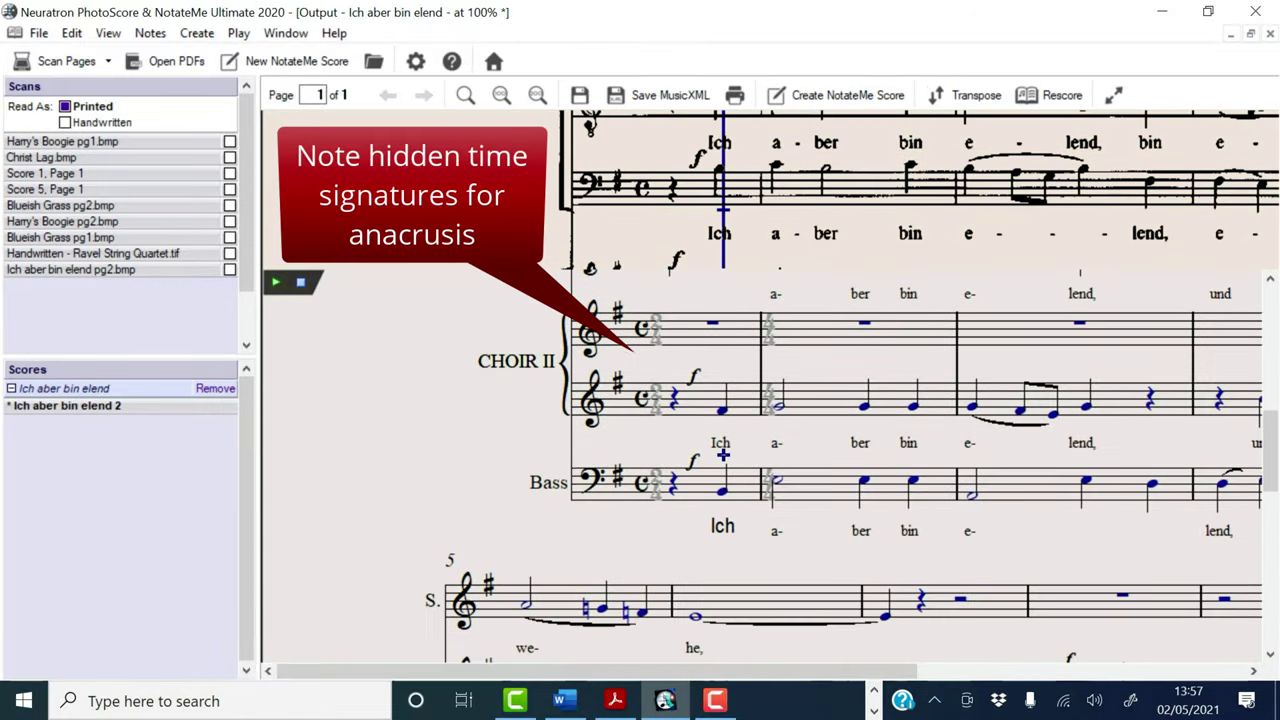
pyautogui.scroll(-4, 625, 438)
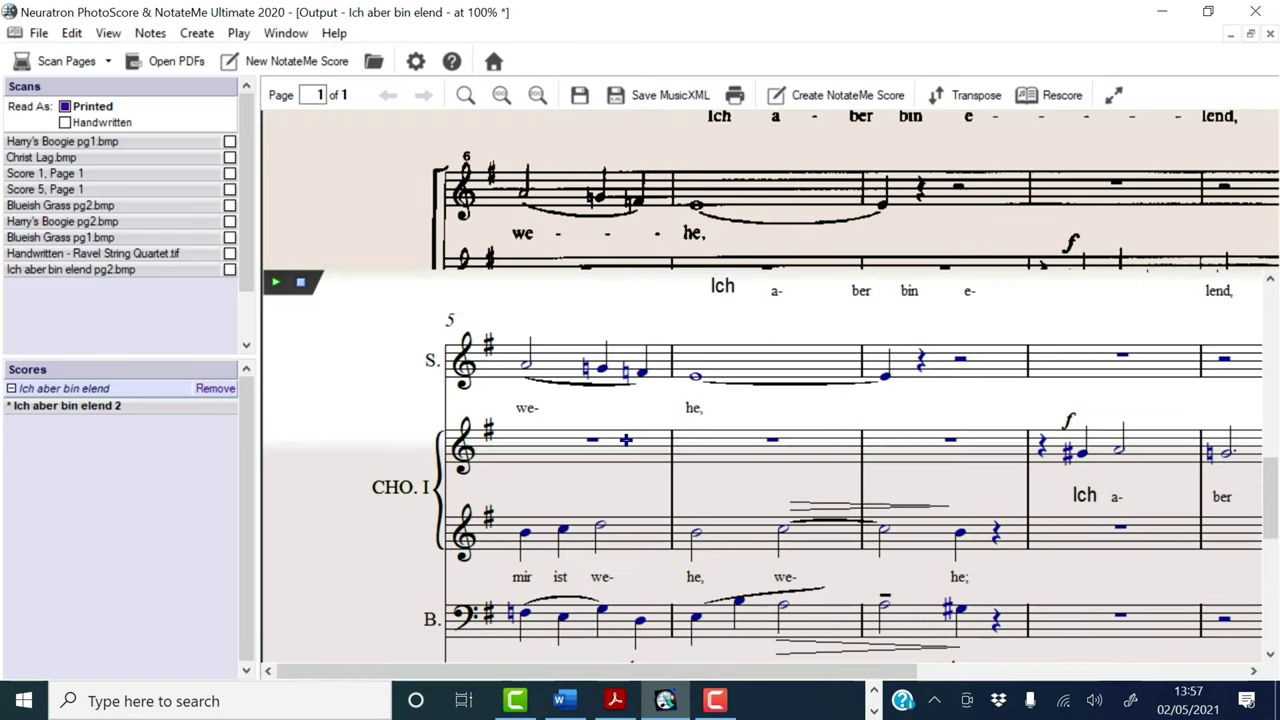
pyautogui.scroll(10, 625, 438)
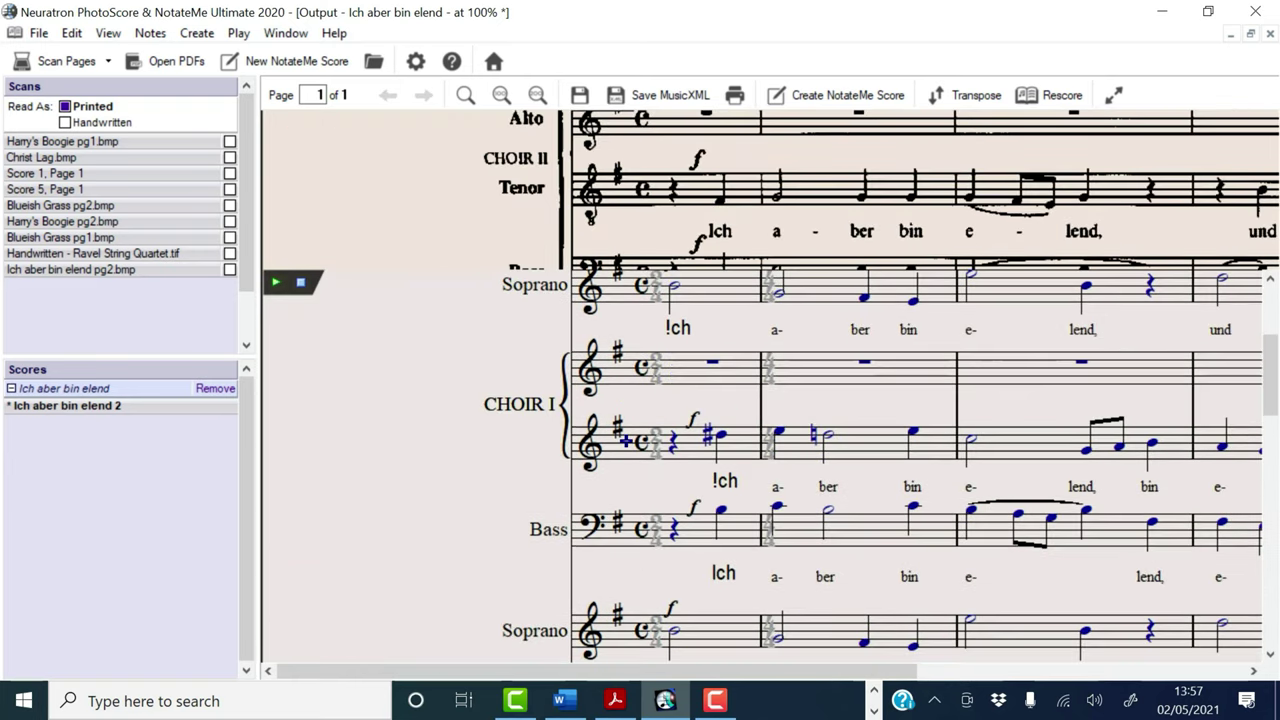
# Step: Correct the first Soprano word '!ch' to 'Ich' with the Lyrics style
pyautogui.doubleClick(680, 375)
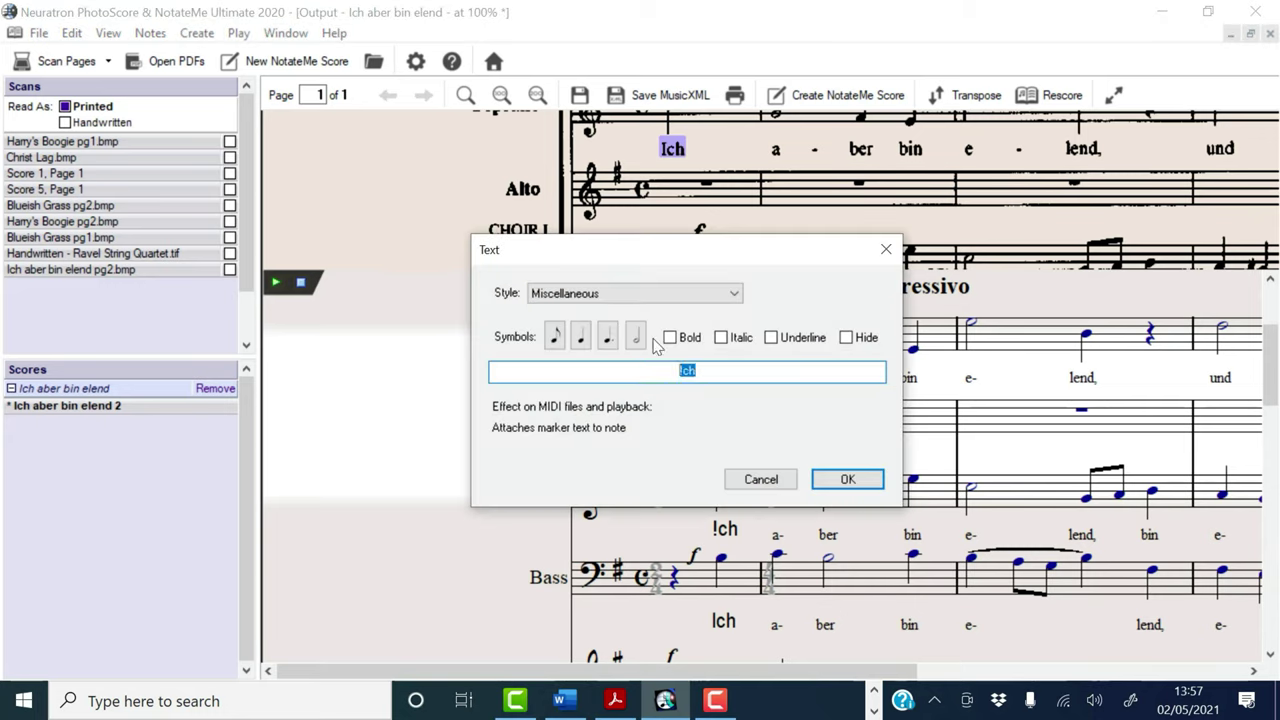
pyautogui.click(731, 292)
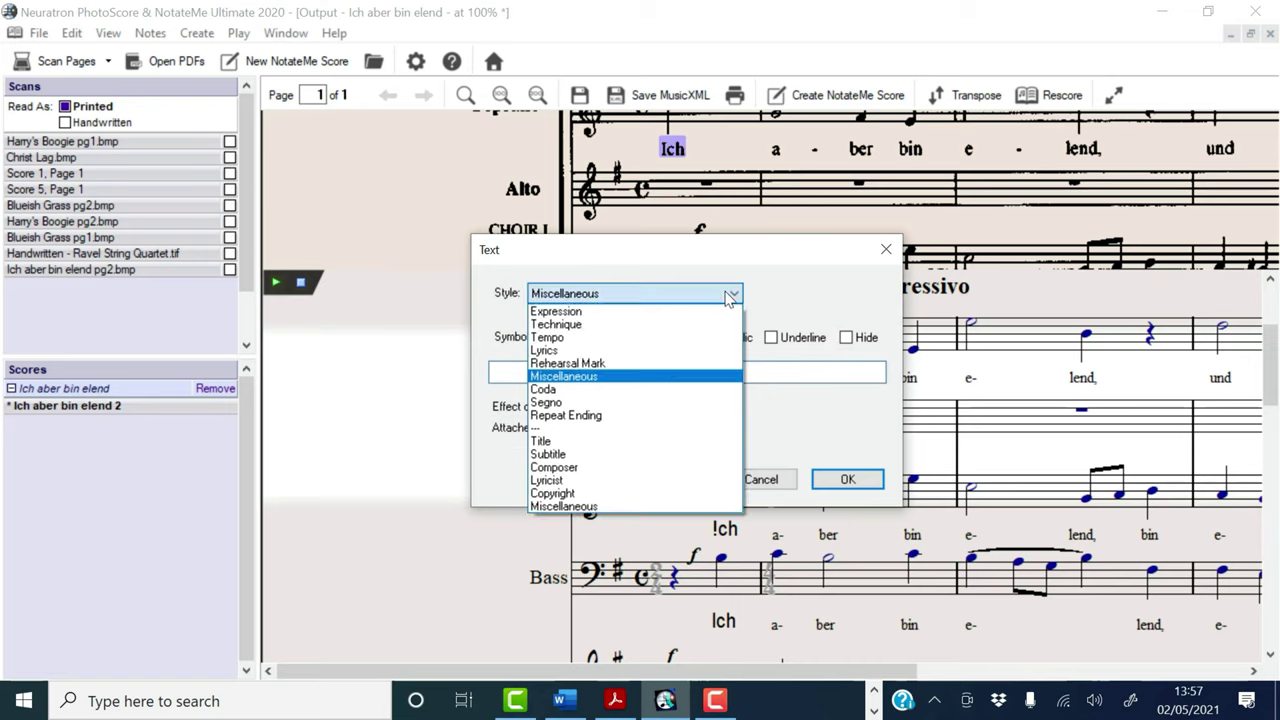
pyautogui.click(545, 350)
pyautogui.click(847, 479)
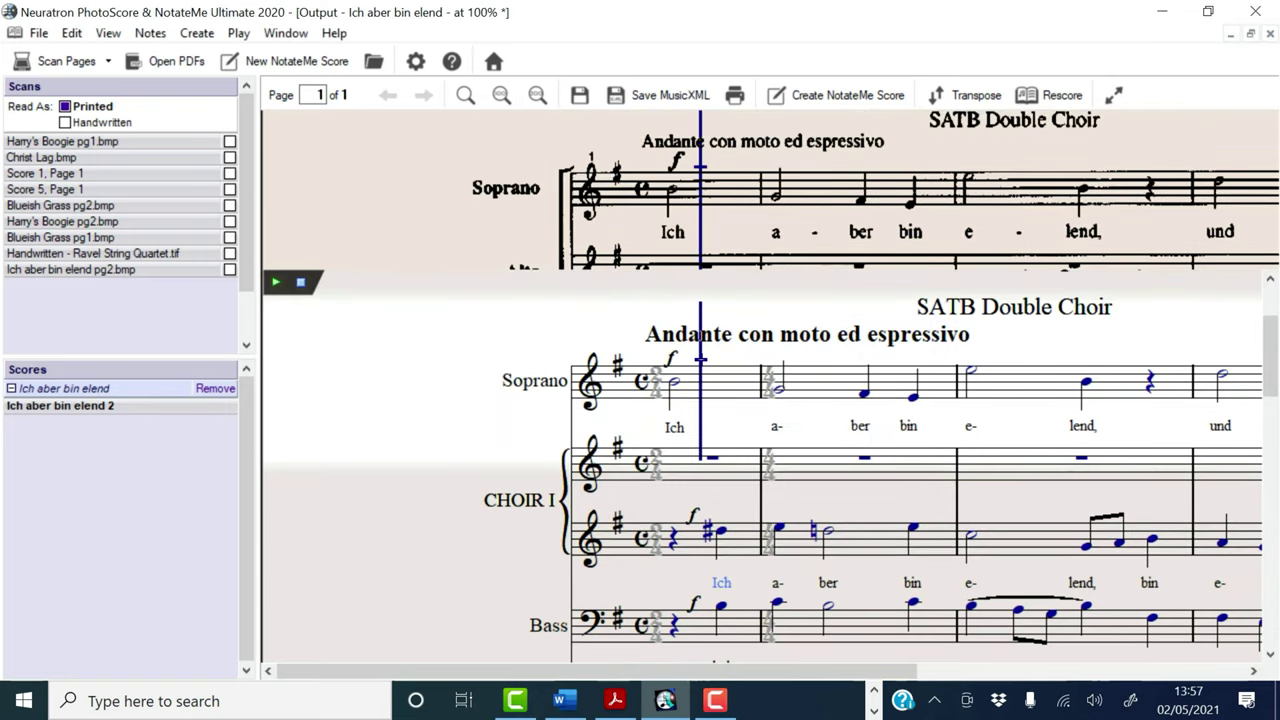
# Step: Play the score from the Andante con moto ed espressivo tempo text, then stop playback
pyautogui.click(711, 340)
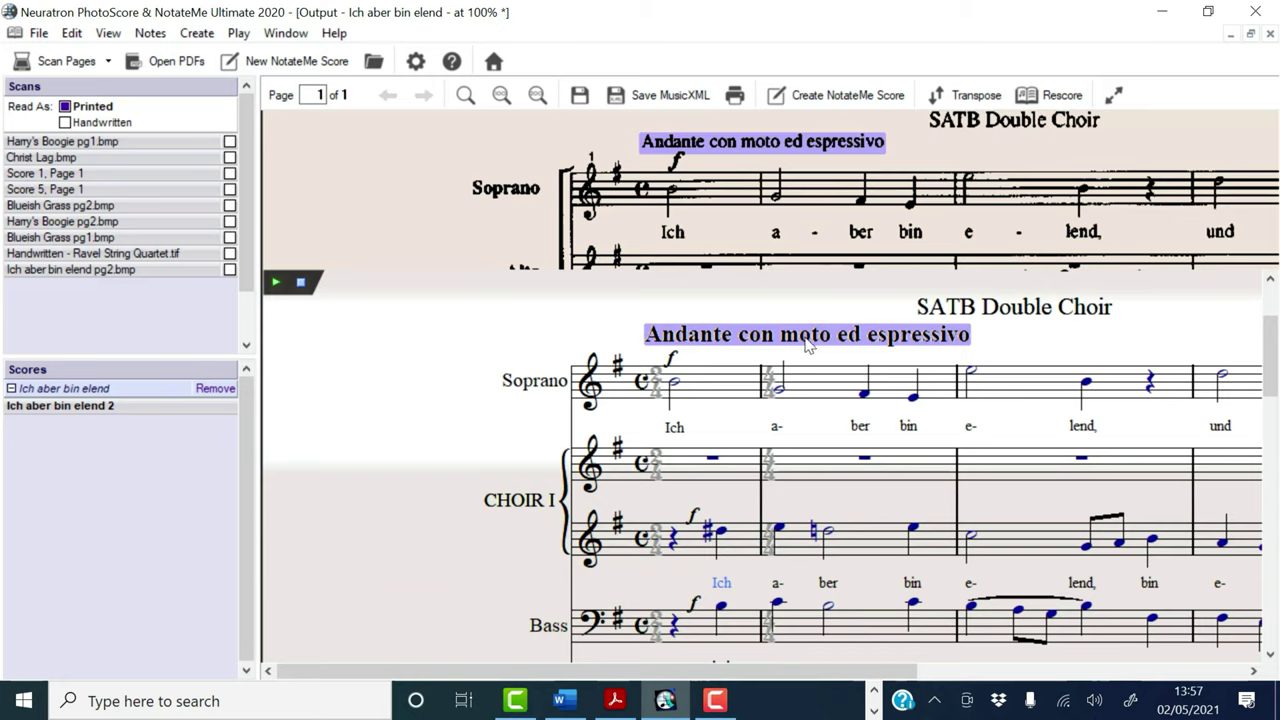
pyautogui.press('space')
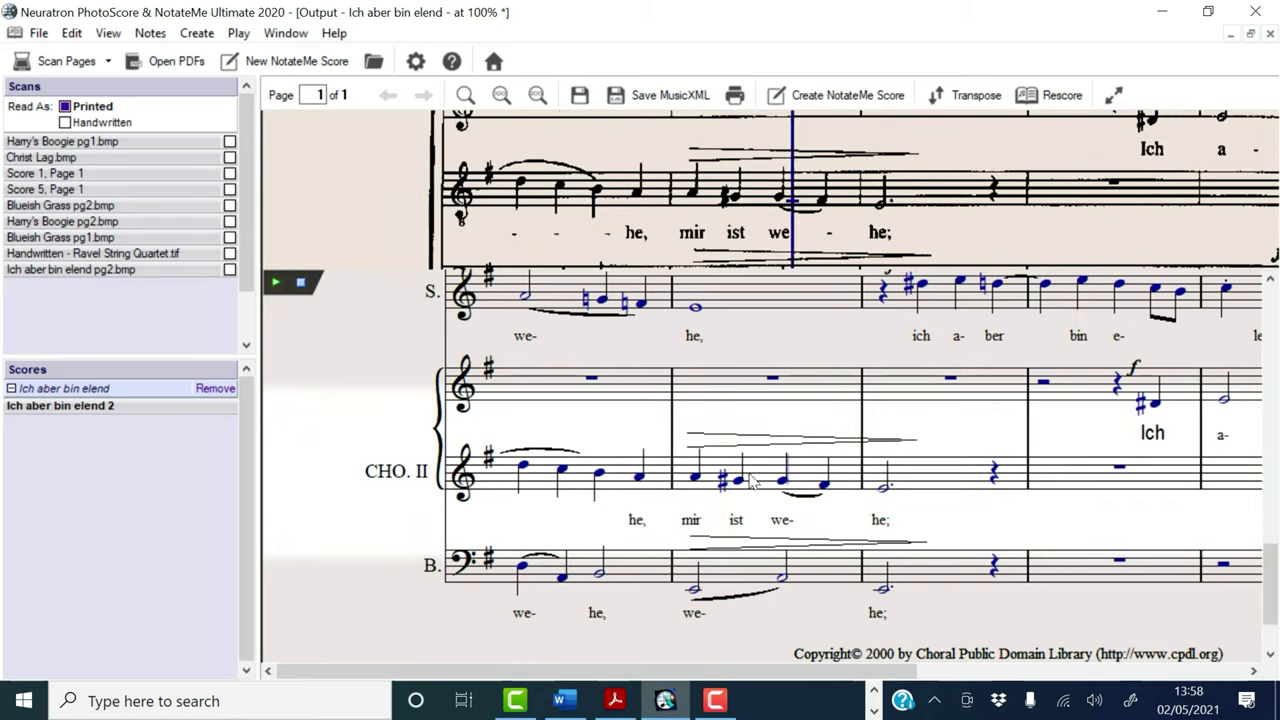
pyautogui.click(826, 444)
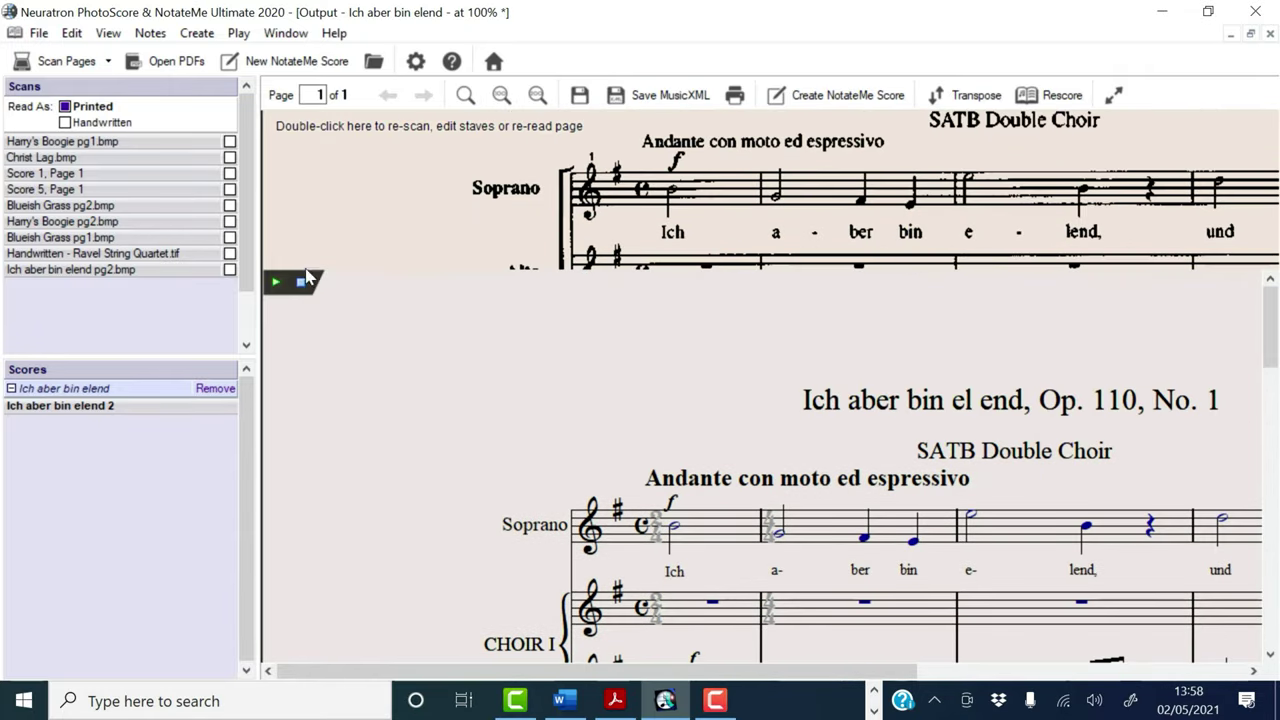
# Step: Save the score as 'Ich aber bin elend.xml' MusicXML and launch MuseScore 3
pyautogui.click(657, 100)
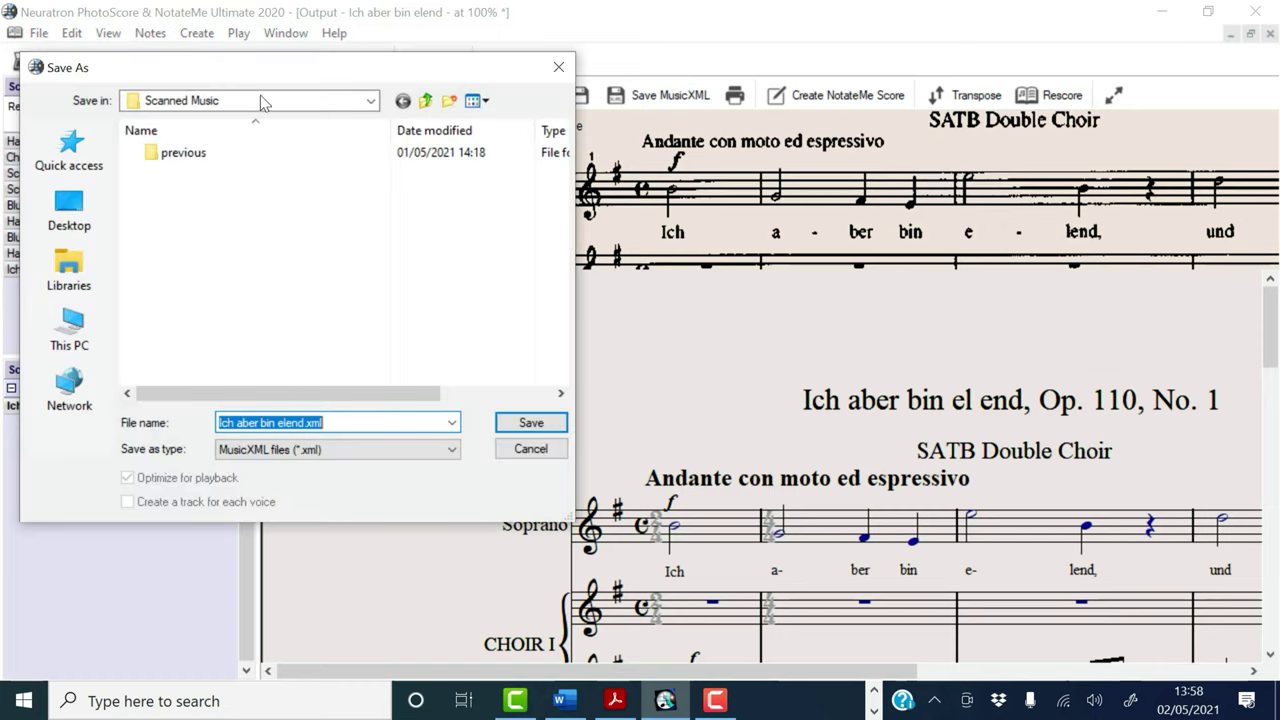
pyautogui.press('Return')
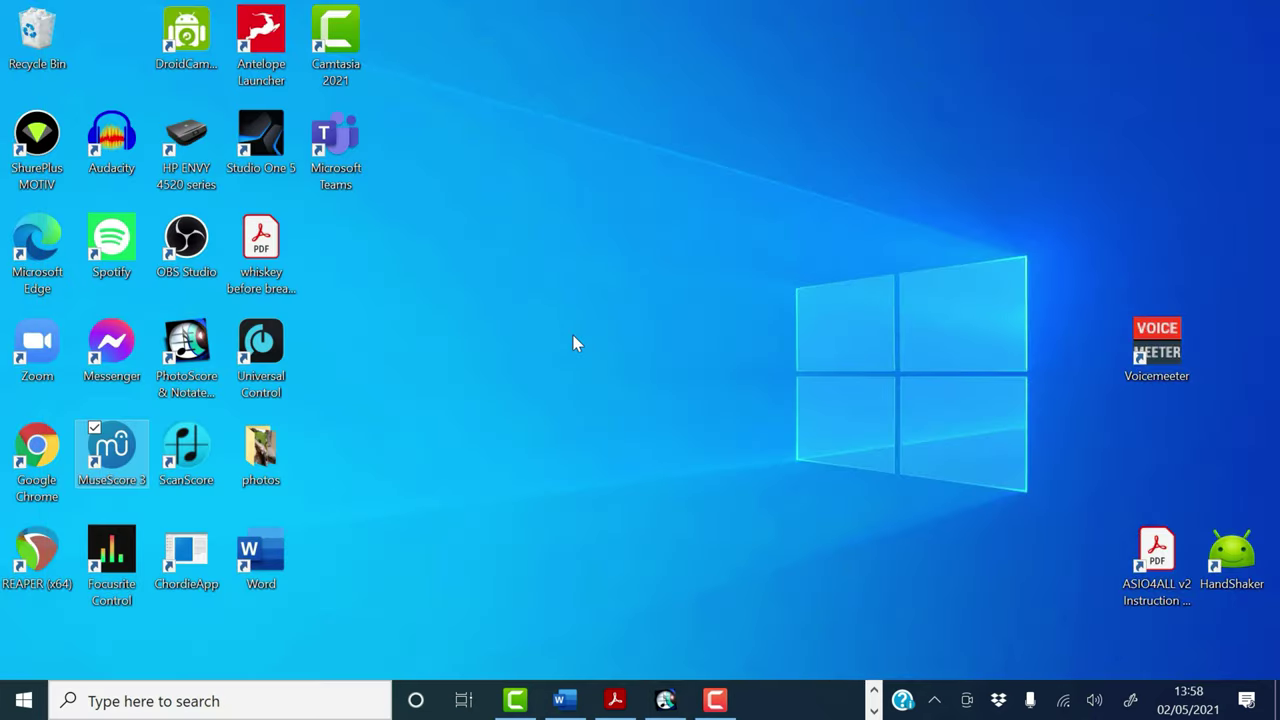
pyautogui.doubleClick(121, 463)
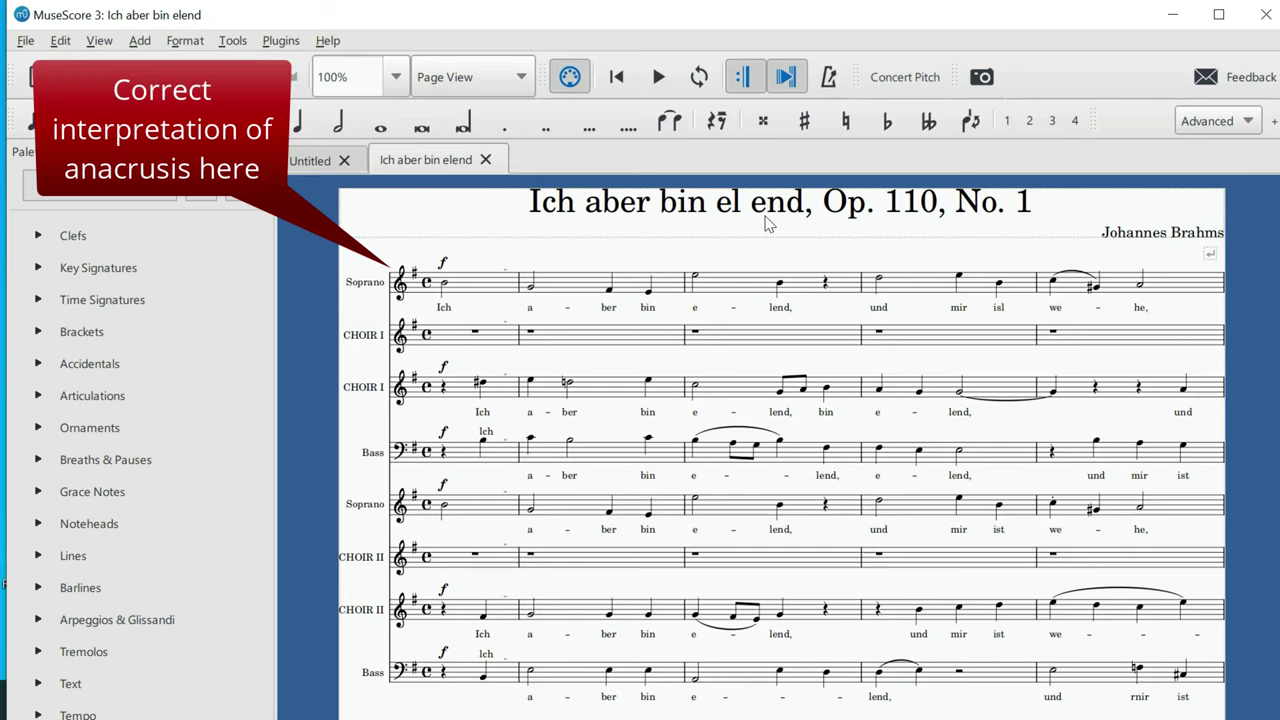
# Step: Scroll through the imported double-choir score to check its anacrusis, hairpins and slurs
pyautogui.scroll(-2, 766, 224)
pyautogui.scroll(2, 766, 224)
pyautogui.scroll(-2, 766, 224)
pyautogui.scroll(-4, 766, 224)
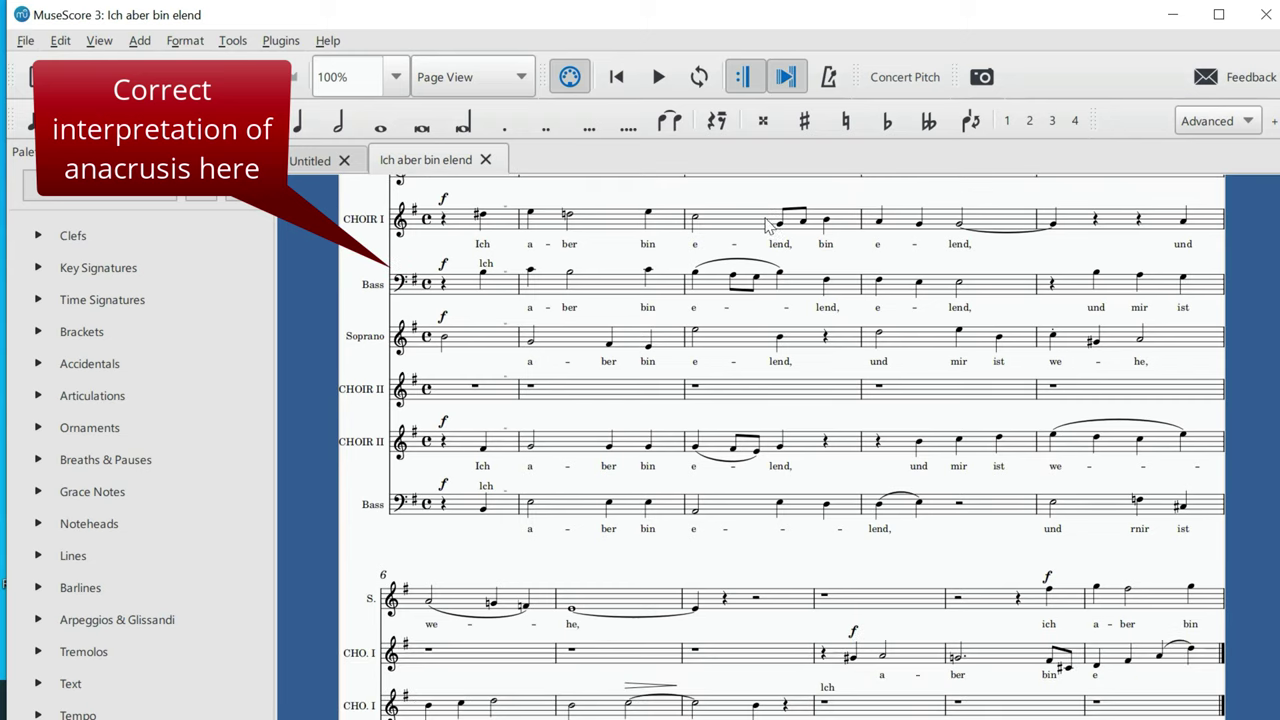
pyautogui.scroll(6, 766, 224)
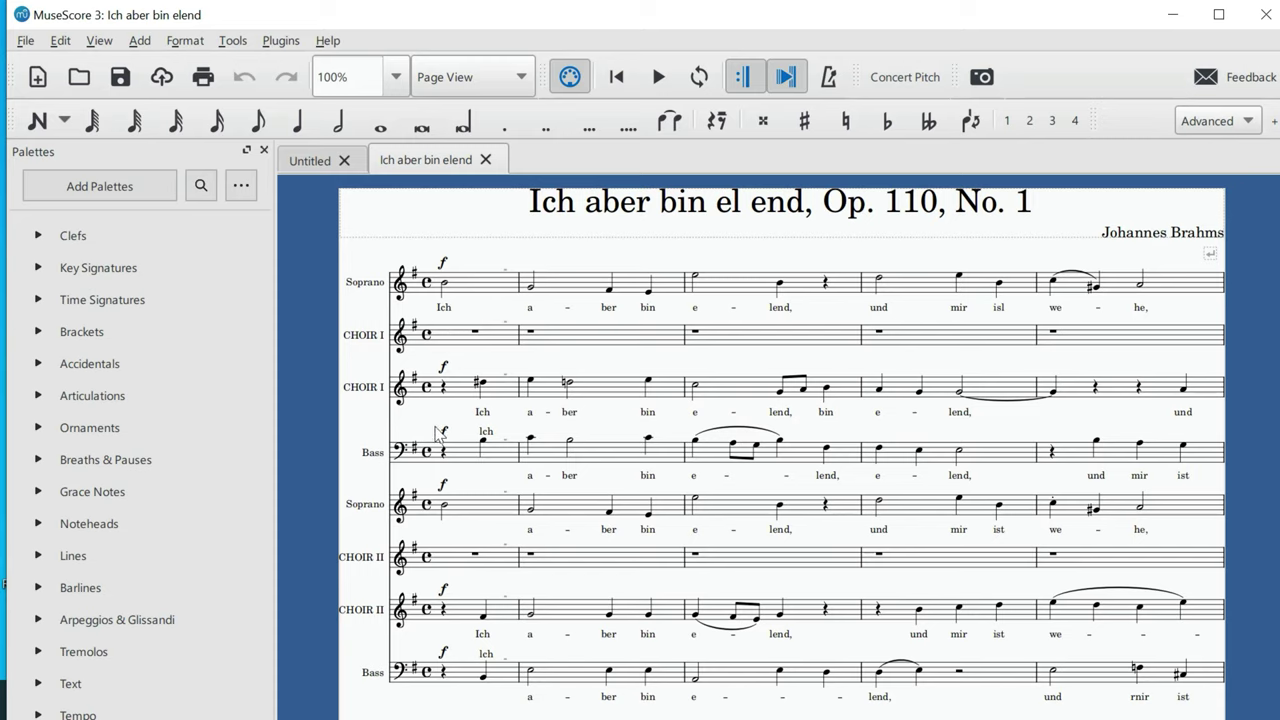
pyautogui.scroll(-8, 440, 570)
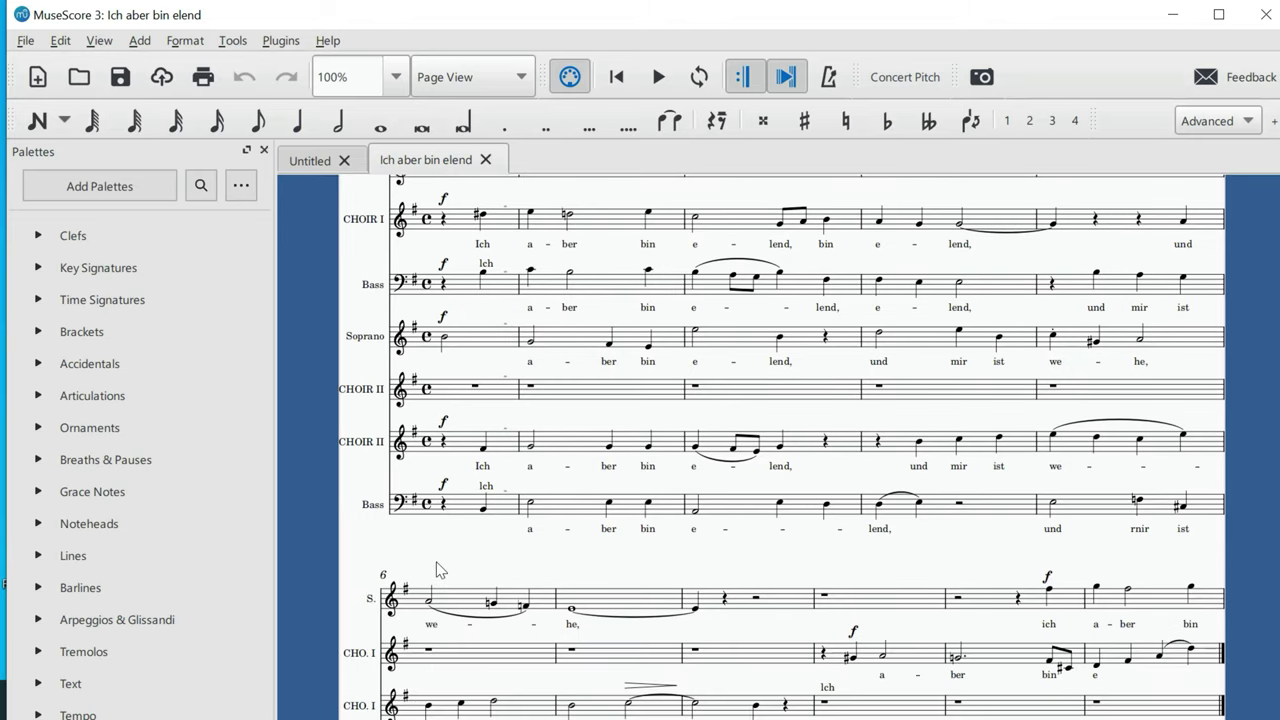
pyautogui.scroll(8, 440, 570)
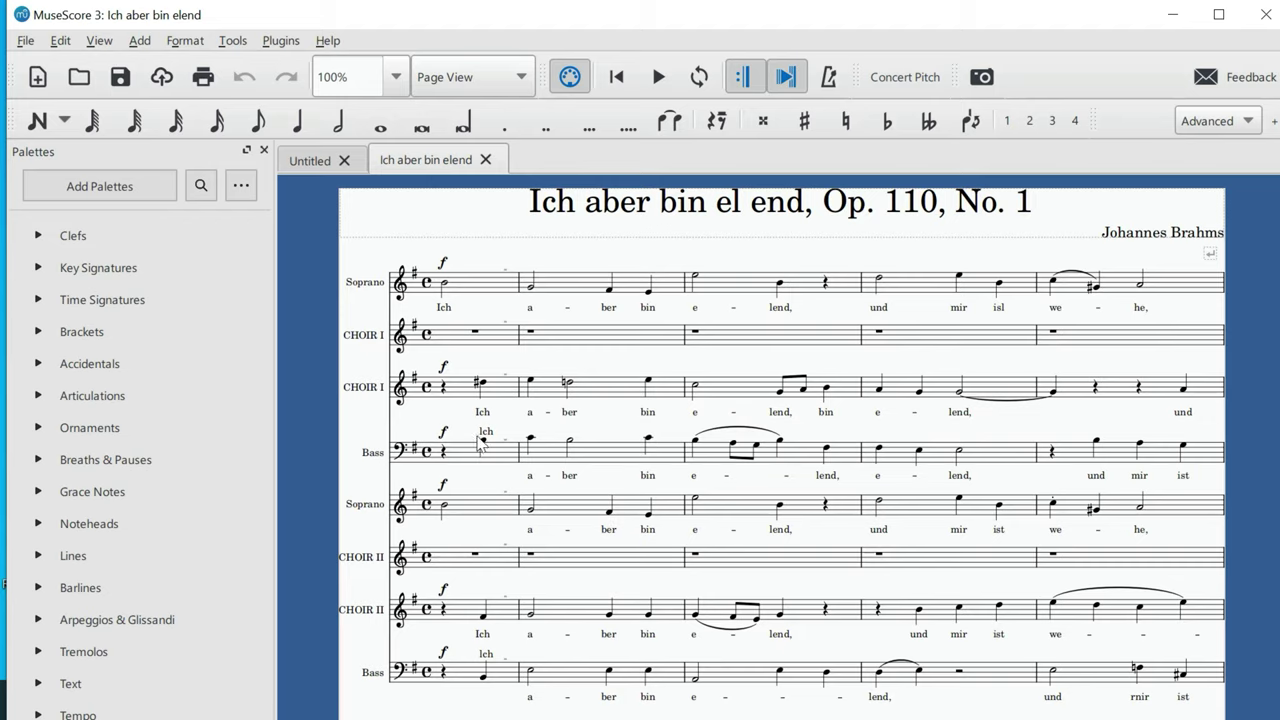
pyautogui.scroll(-4, 543, 422)
pyautogui.scroll(6, 541, 431)
pyautogui.scroll(-2, 541, 431)
pyautogui.scroll(-10, 537, 431)
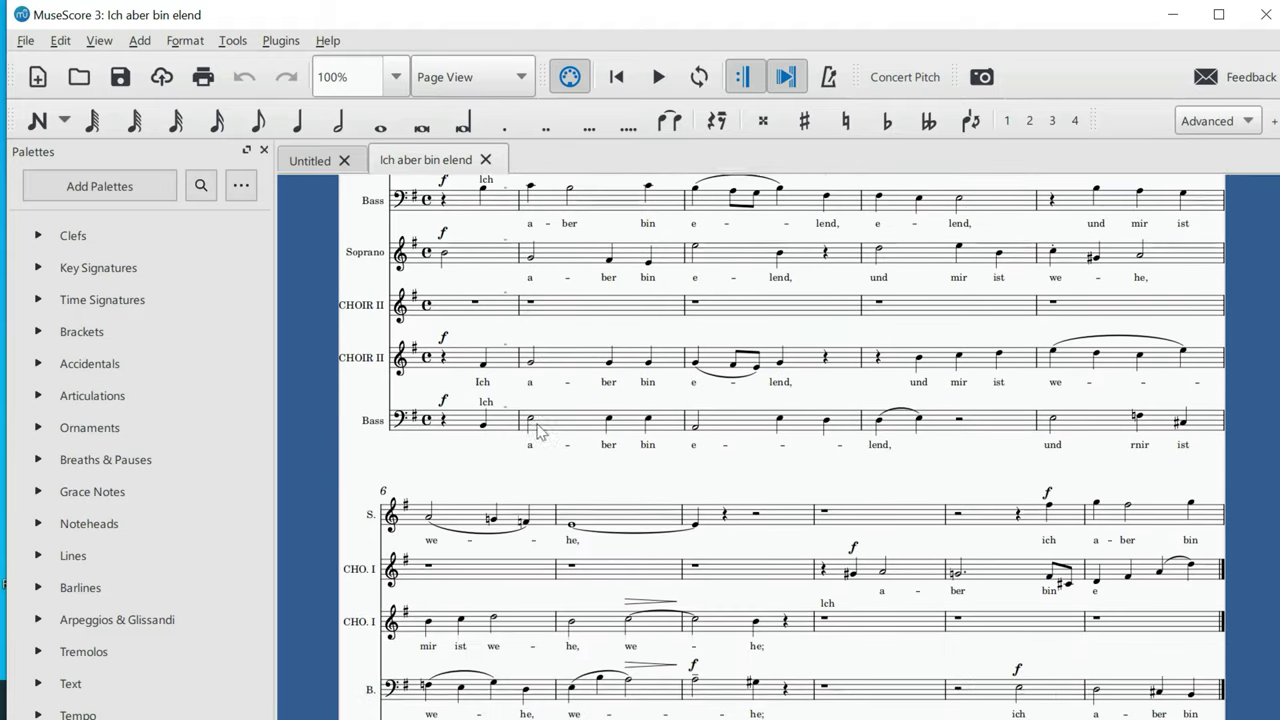
pyautogui.scroll(-3, 537, 431)
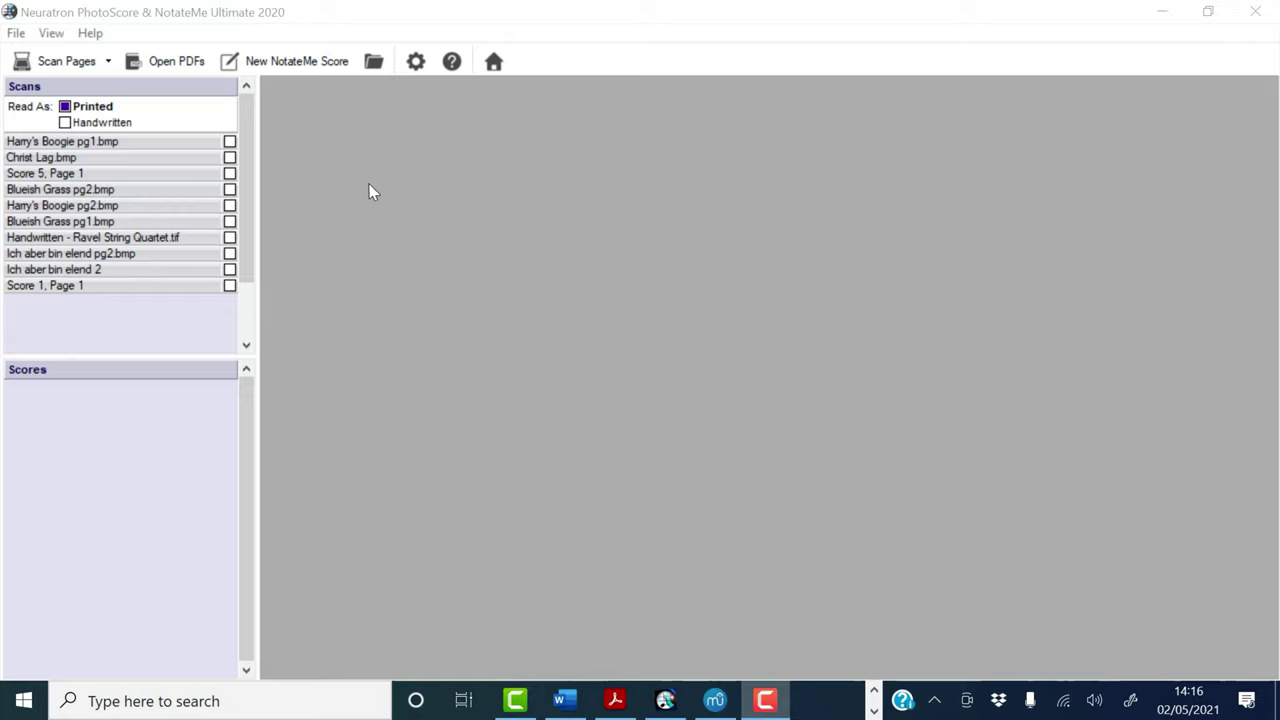
# Step: Open the 'Score 1, Page 1' choral scan for reading
pyautogui.click(57, 289)
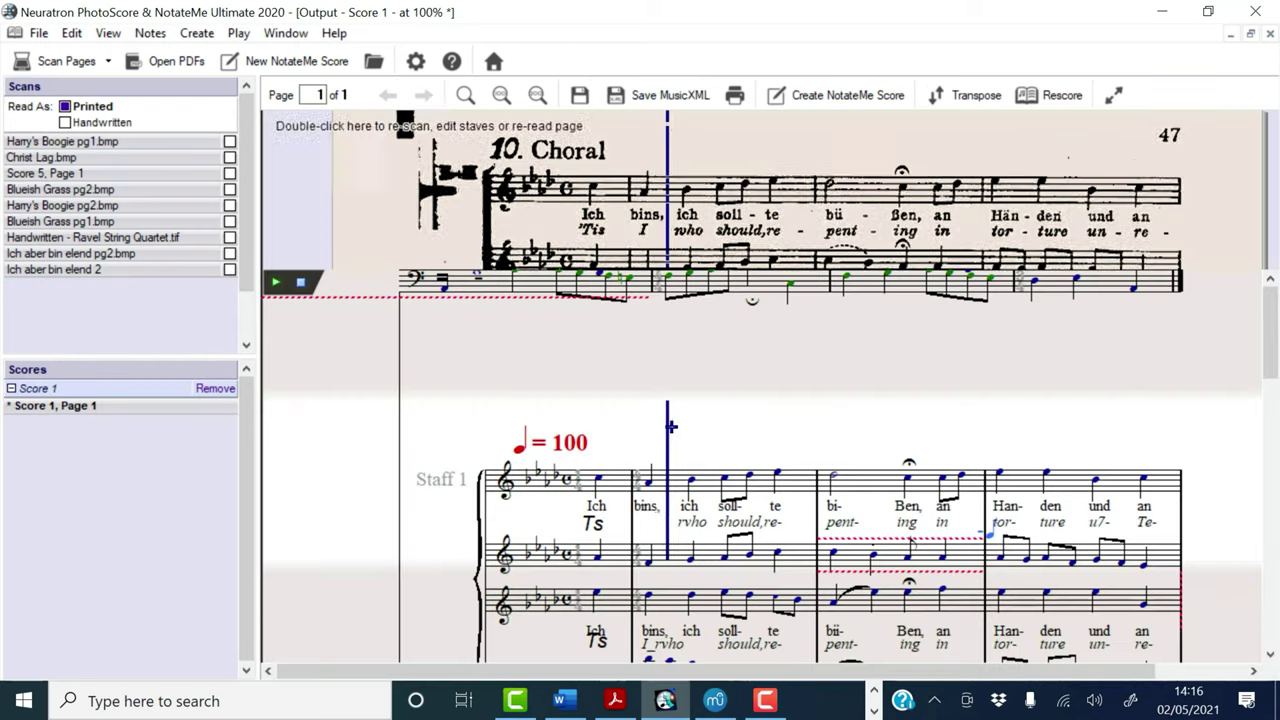
pyautogui.scroll(-5, 670, 427)
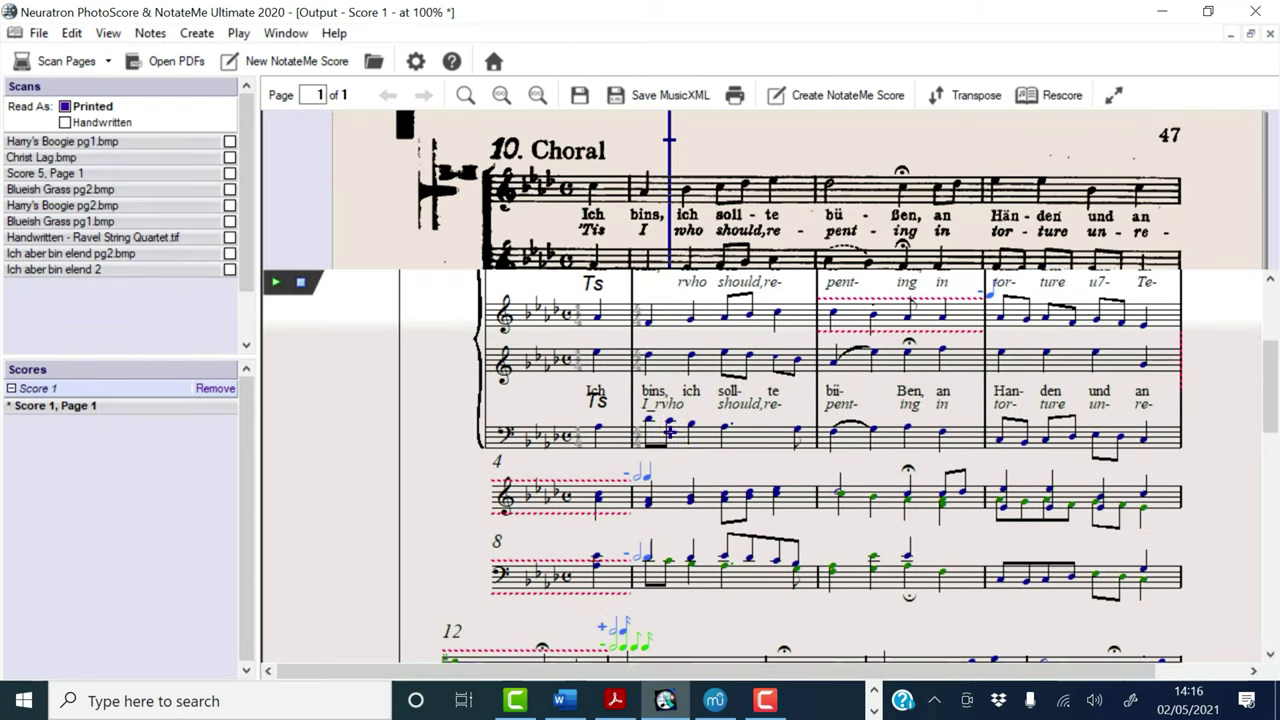
pyautogui.scroll(-2, 669, 431)
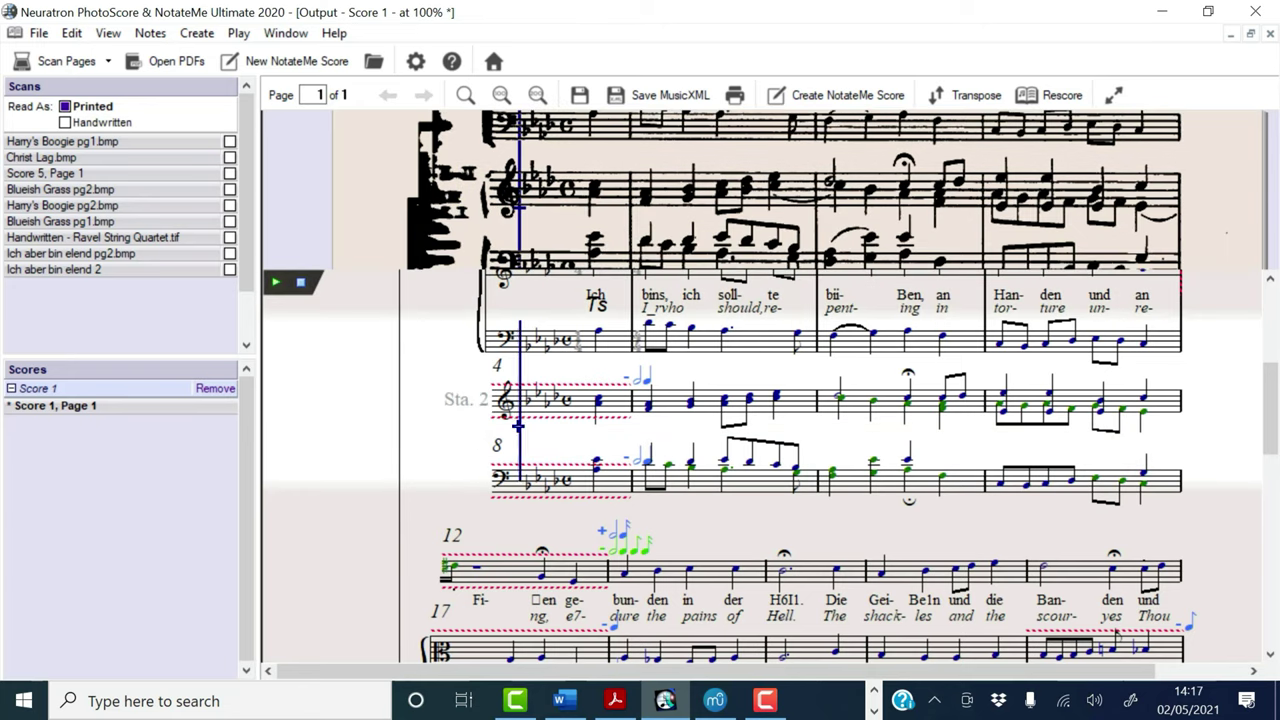
pyautogui.scroll(-2, 510, 428)
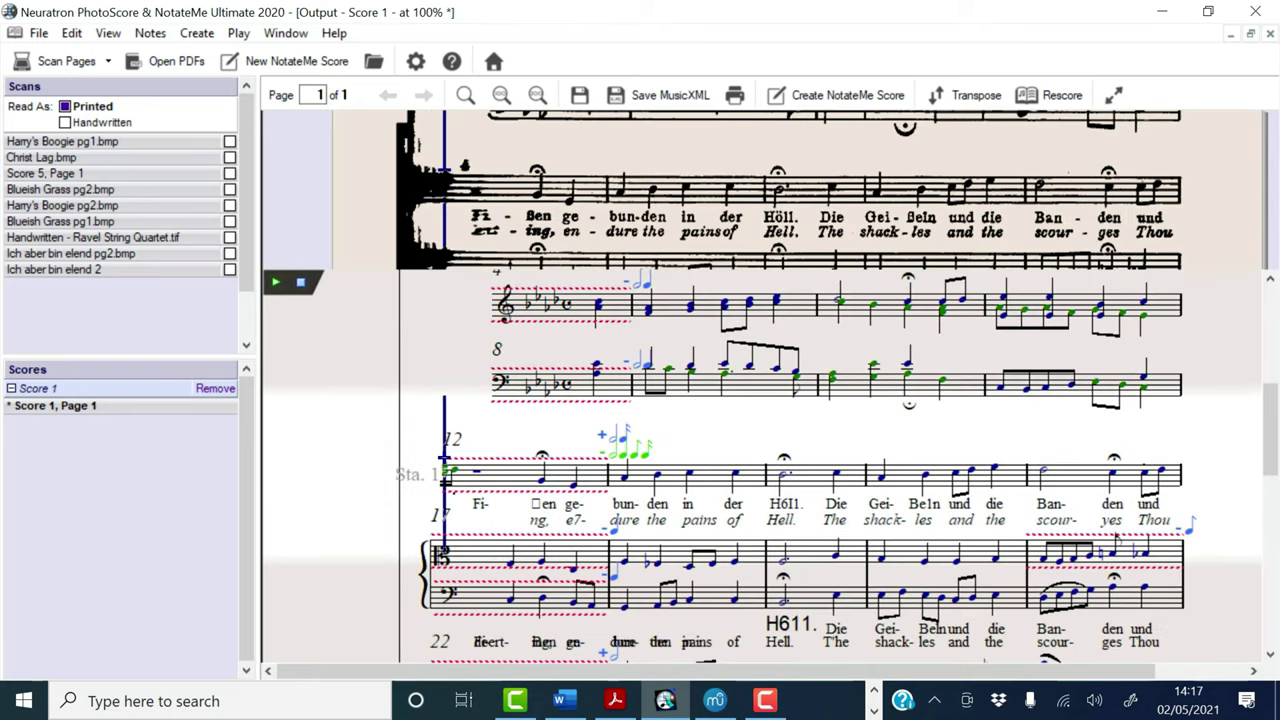
pyautogui.scroll(-2, 409, 458)
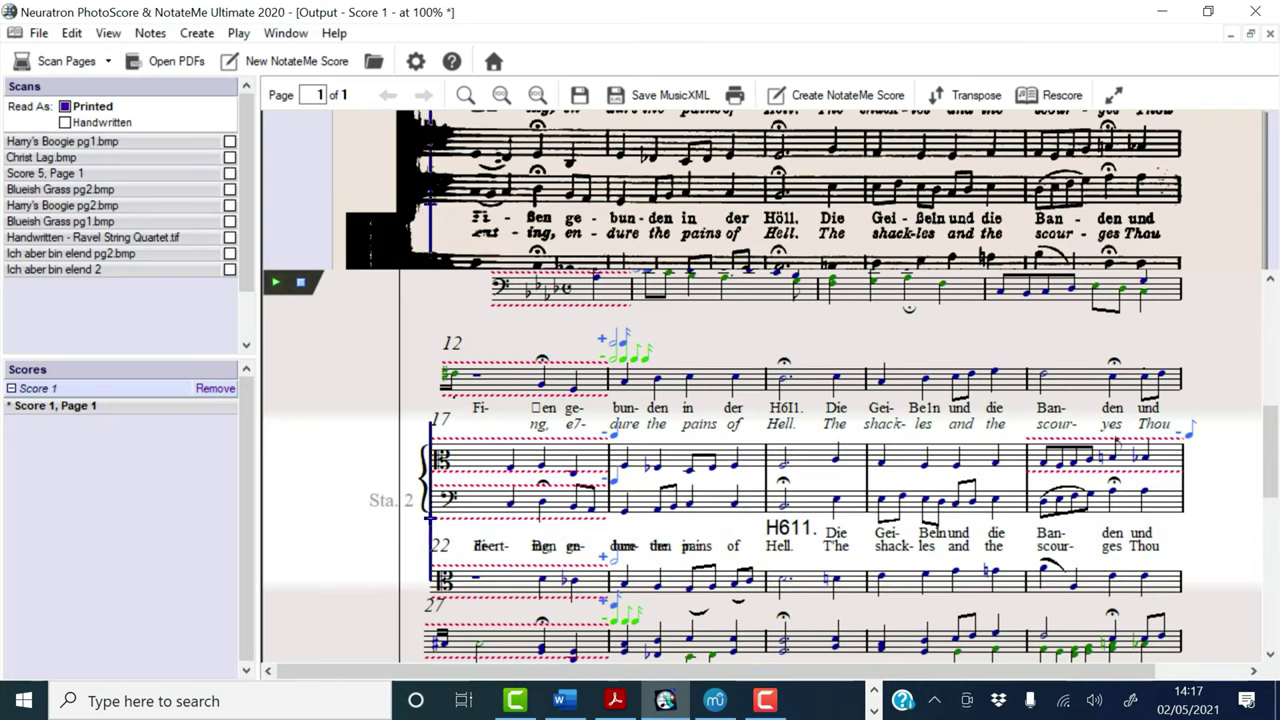
pyautogui.scroll(-3, 412, 510)
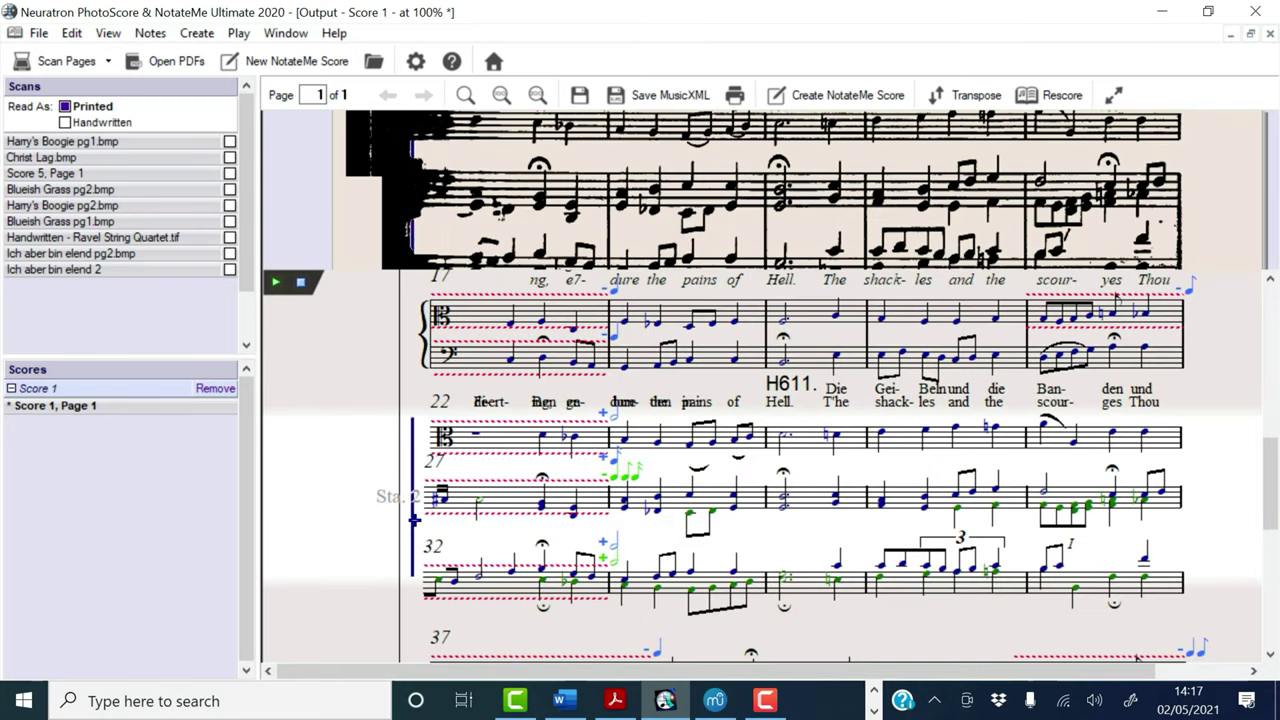
pyautogui.scroll(-1, 420, 535)
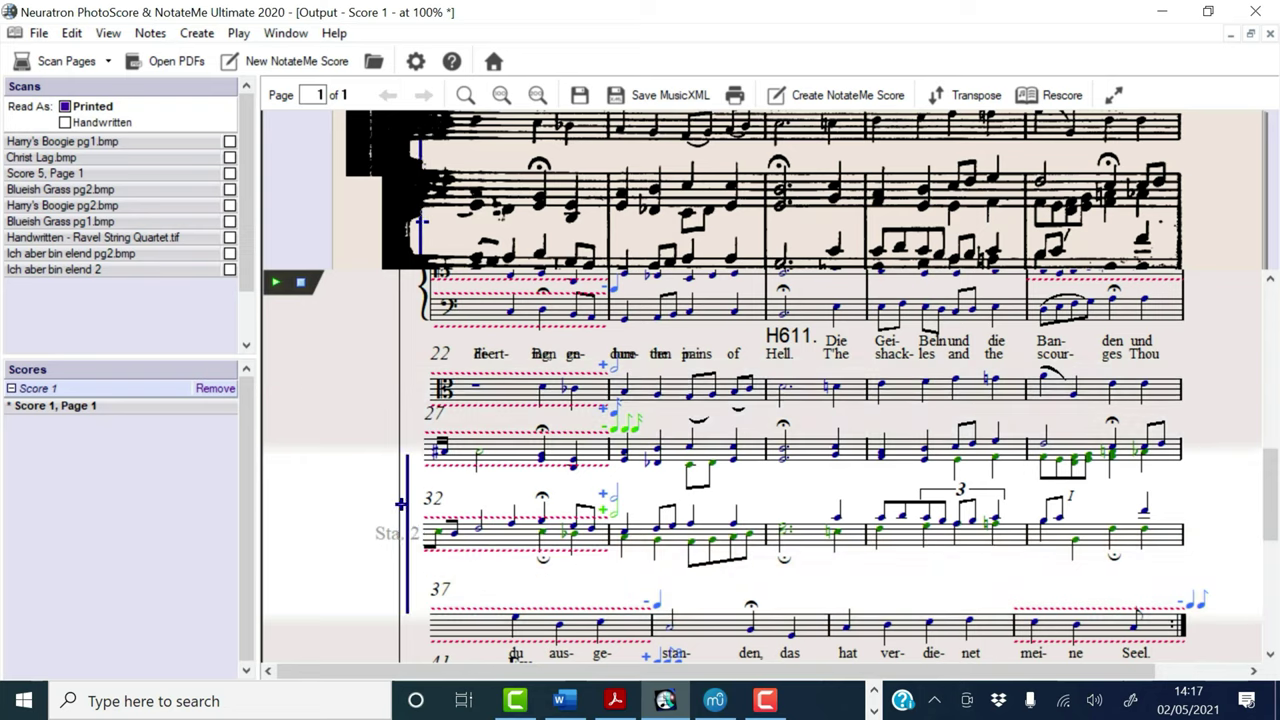
pyautogui.scroll(-6, 400, 515)
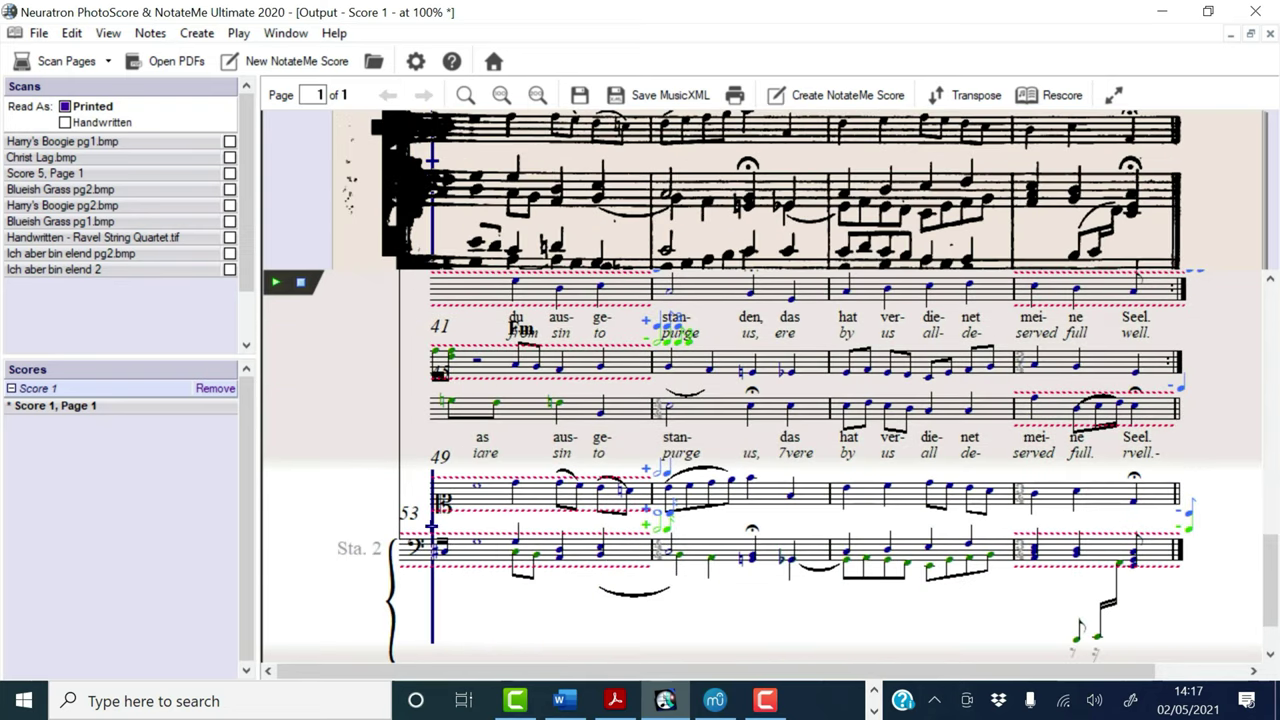
pyautogui.scroll(-2, 417, 527)
pyautogui.scroll(15, 364, 196)
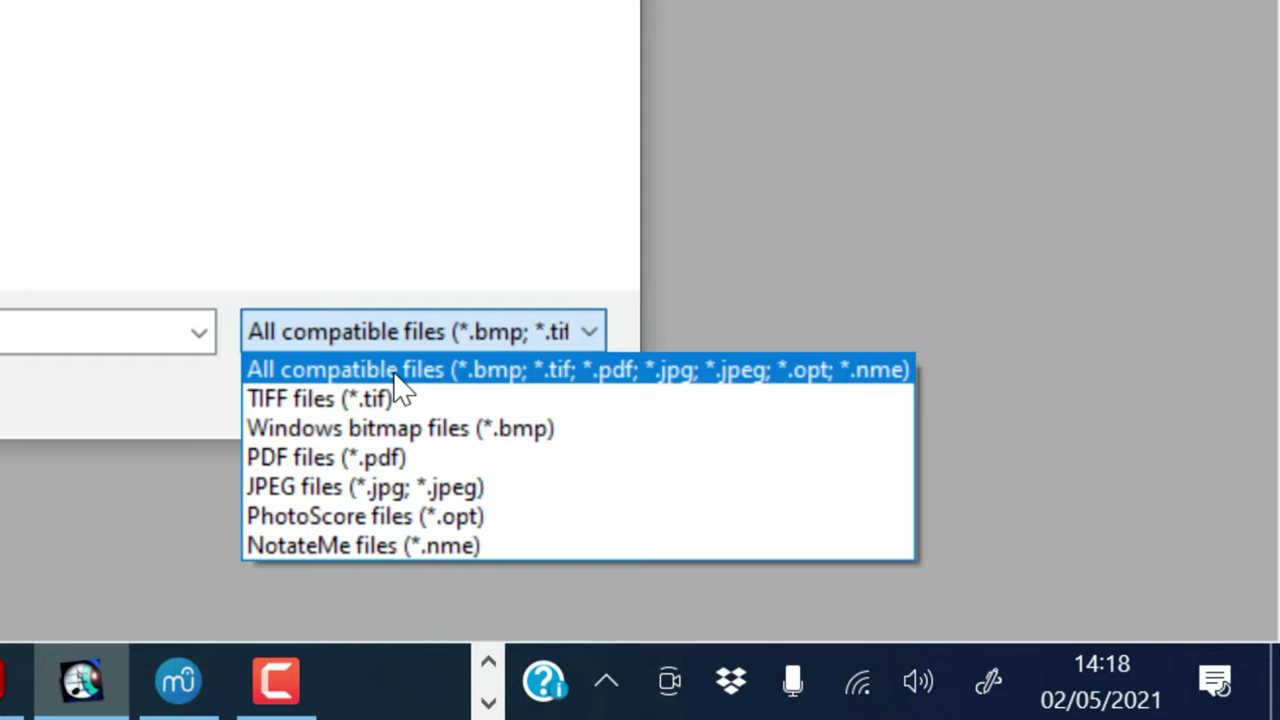
# Step: Open Bach St Matthew.jpg, with All compatible files kept, for recognition
pyautogui.click(393, 371)
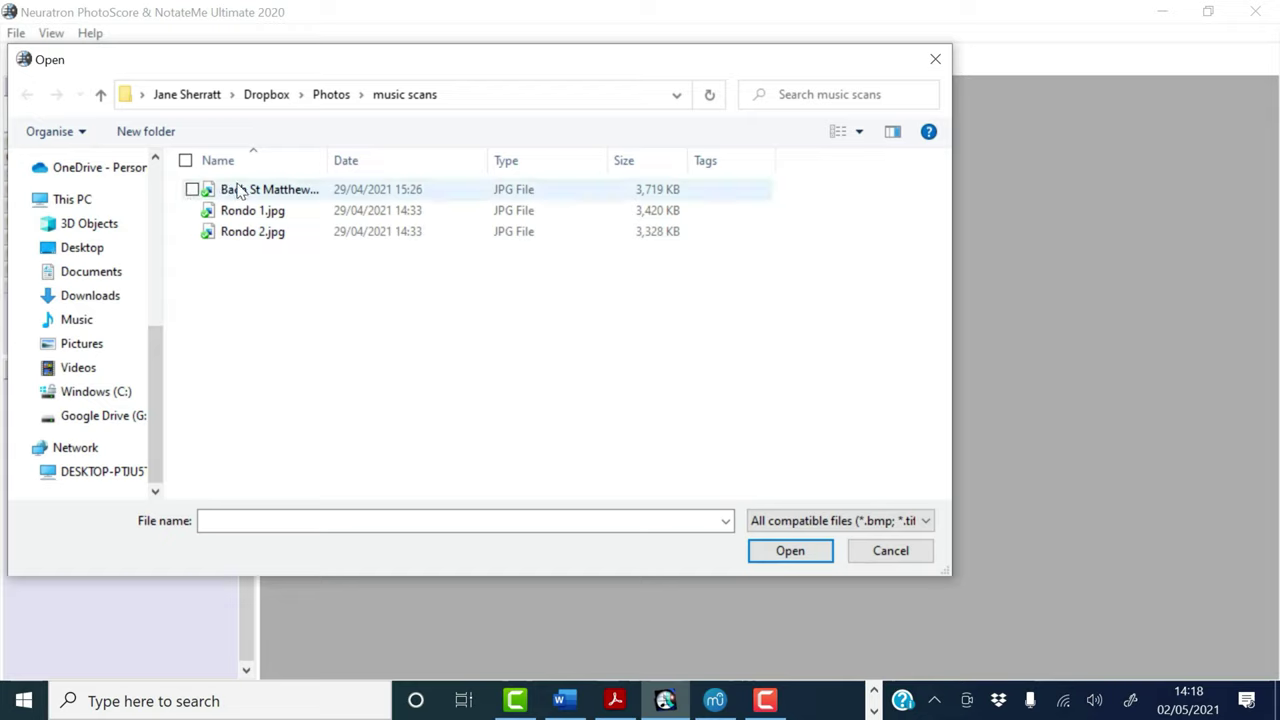
pyautogui.click(240, 191)
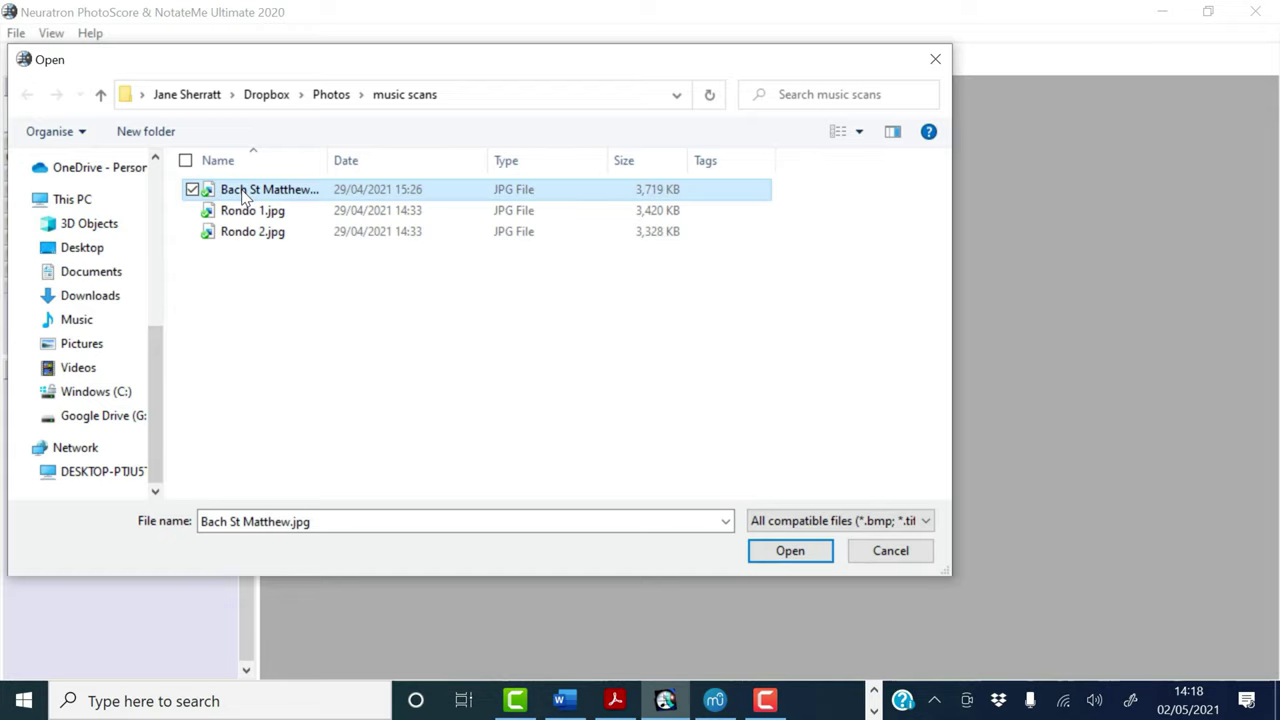
pyautogui.click(790, 551)
pyautogui.moveTo(167, 312)
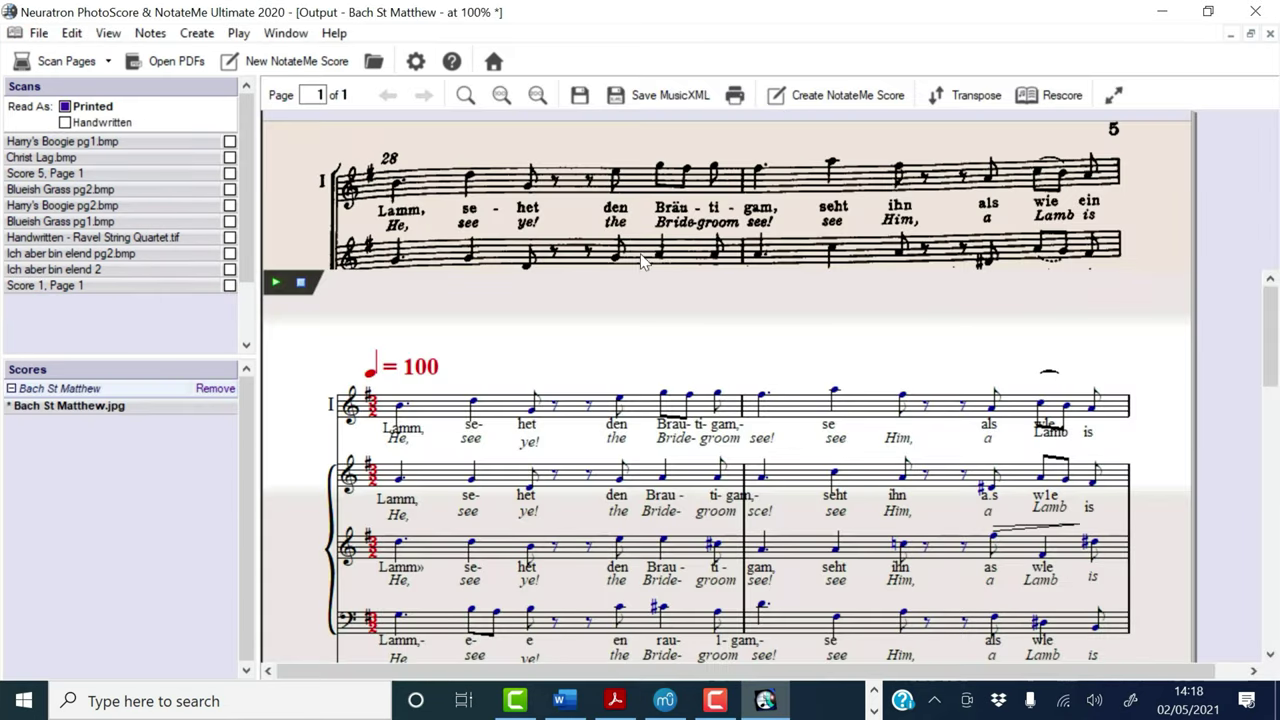
# Step: Play the recognised Bach St Matthew score and restart playback at Staff 7's beginning
pyautogui.press('space')
pyautogui.scroll(-1, 482, 459)
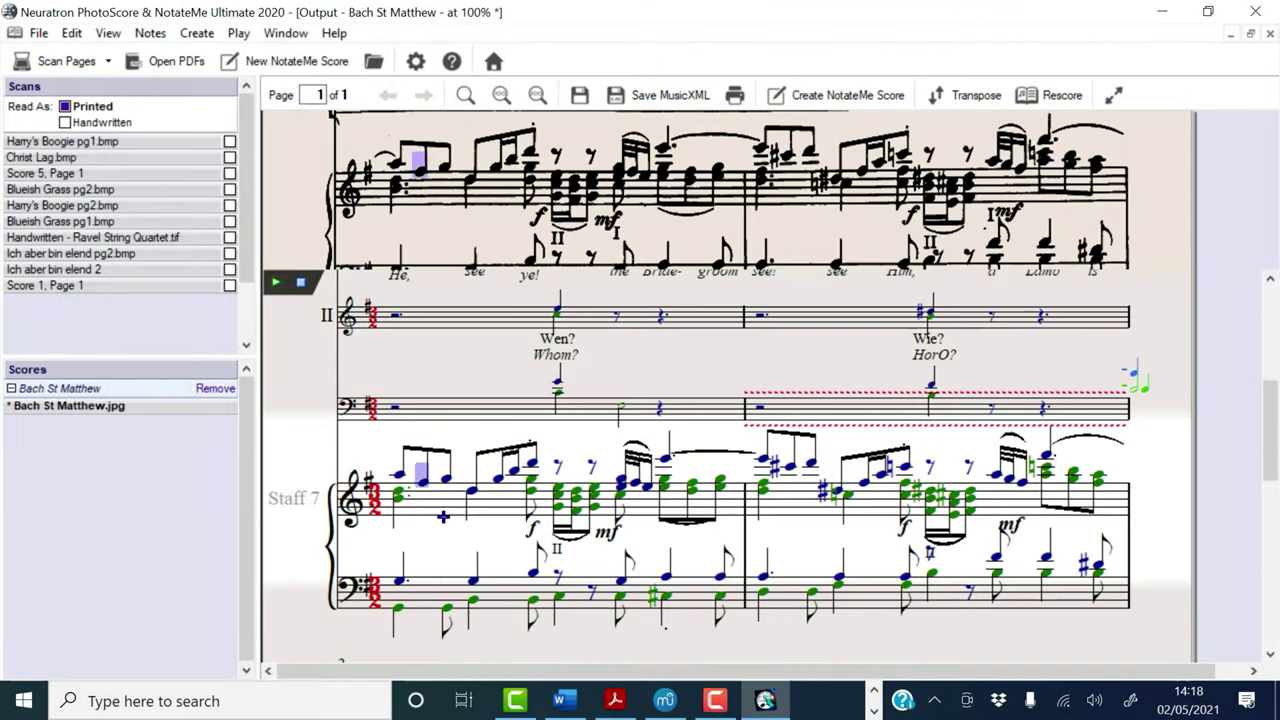
pyautogui.click(413, 513)
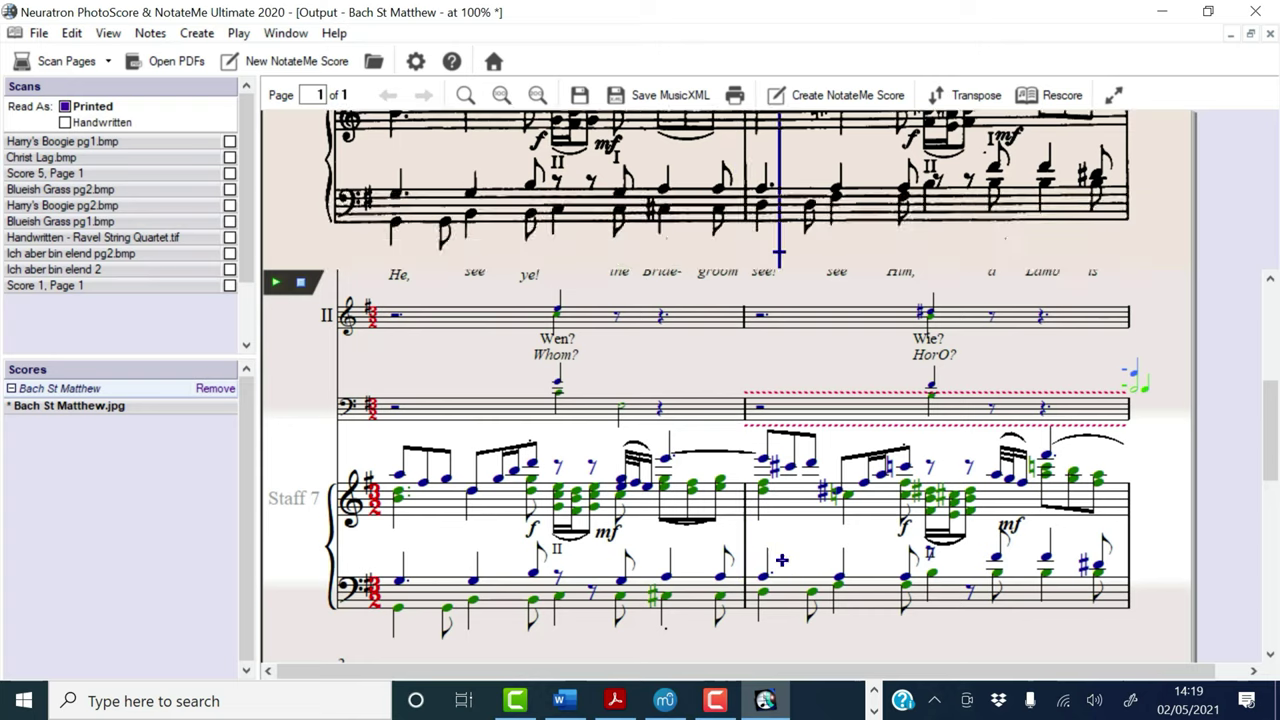
pyautogui.click(470, 508)
pyautogui.click(382, 512)
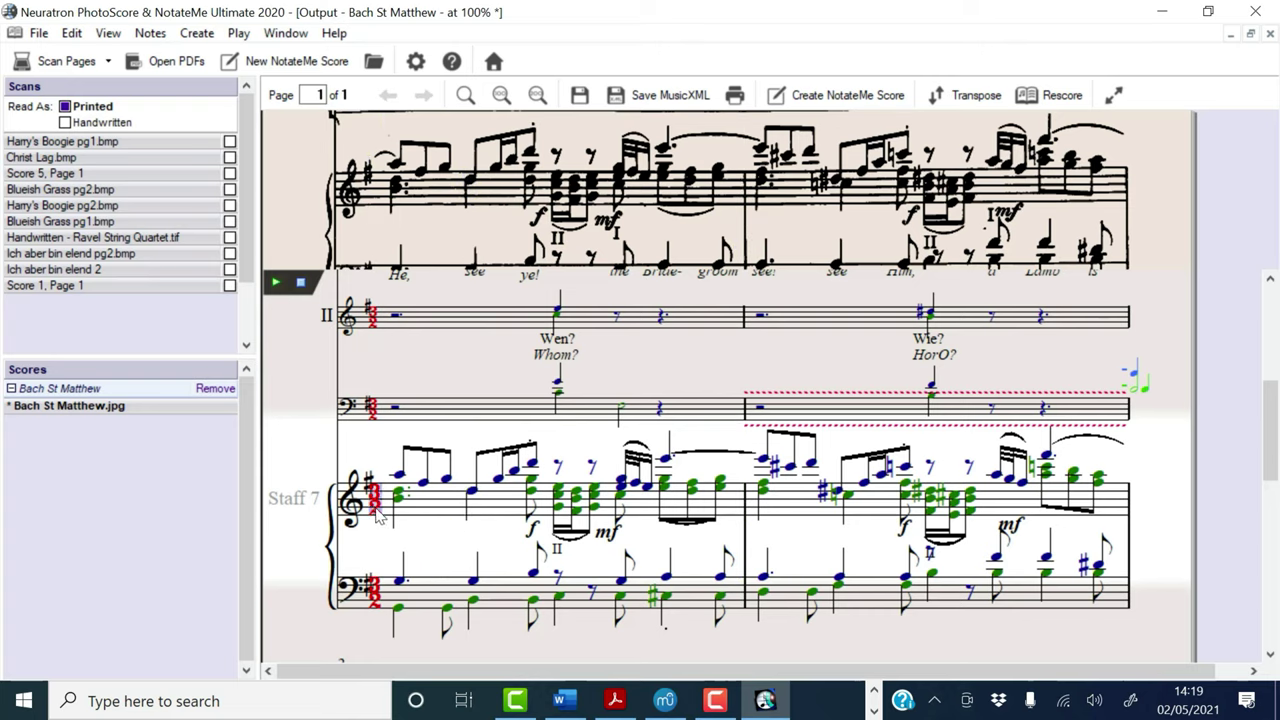
# Step: Change Staff 7's time signature from 3/2 to 12/8, then play and stop from the Wie? bar
pyautogui.doubleClick(376, 509)
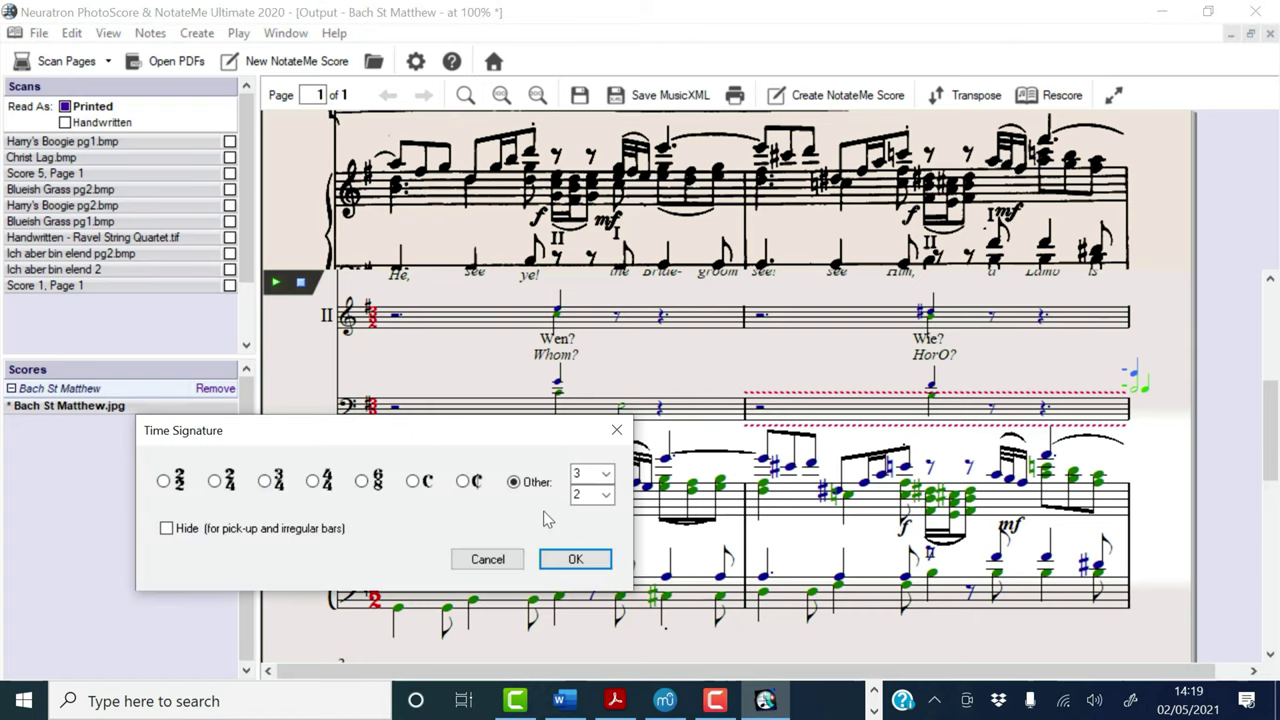
pyautogui.click(605, 473)
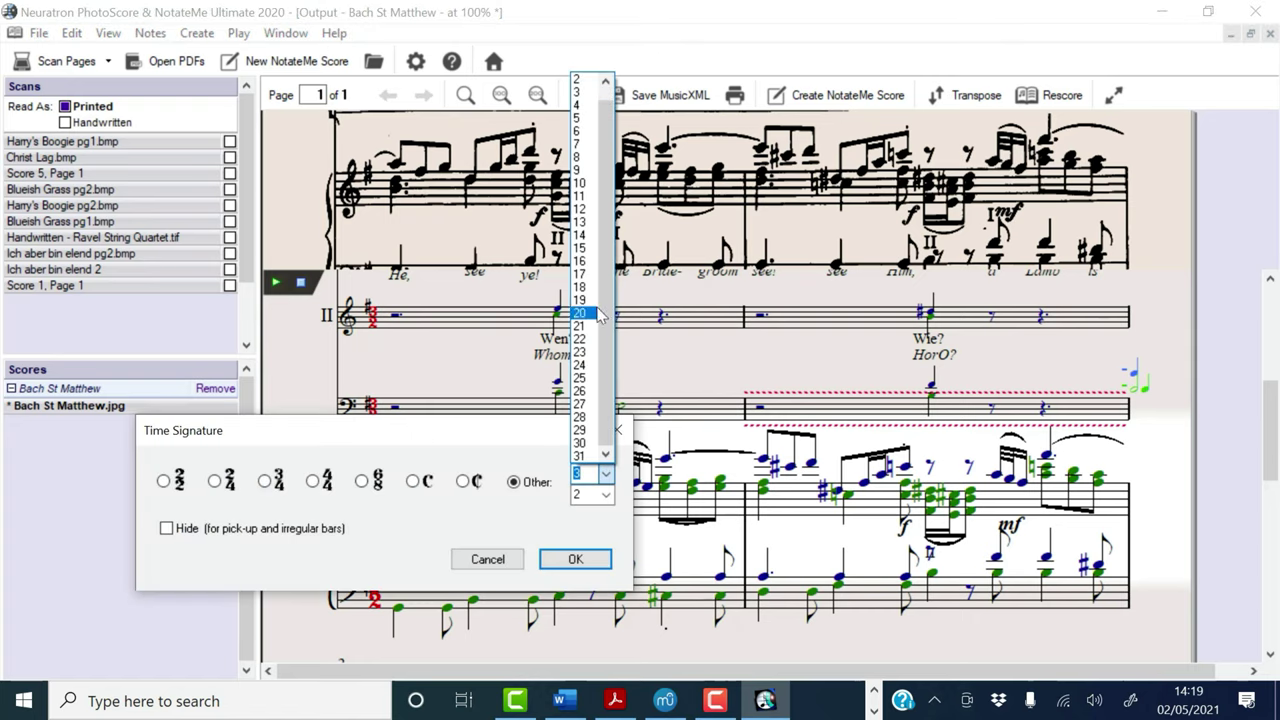
pyautogui.click(579, 208)
pyautogui.click(605, 494)
pyautogui.click(580, 531)
pyautogui.click(575, 559)
pyautogui.press('space')
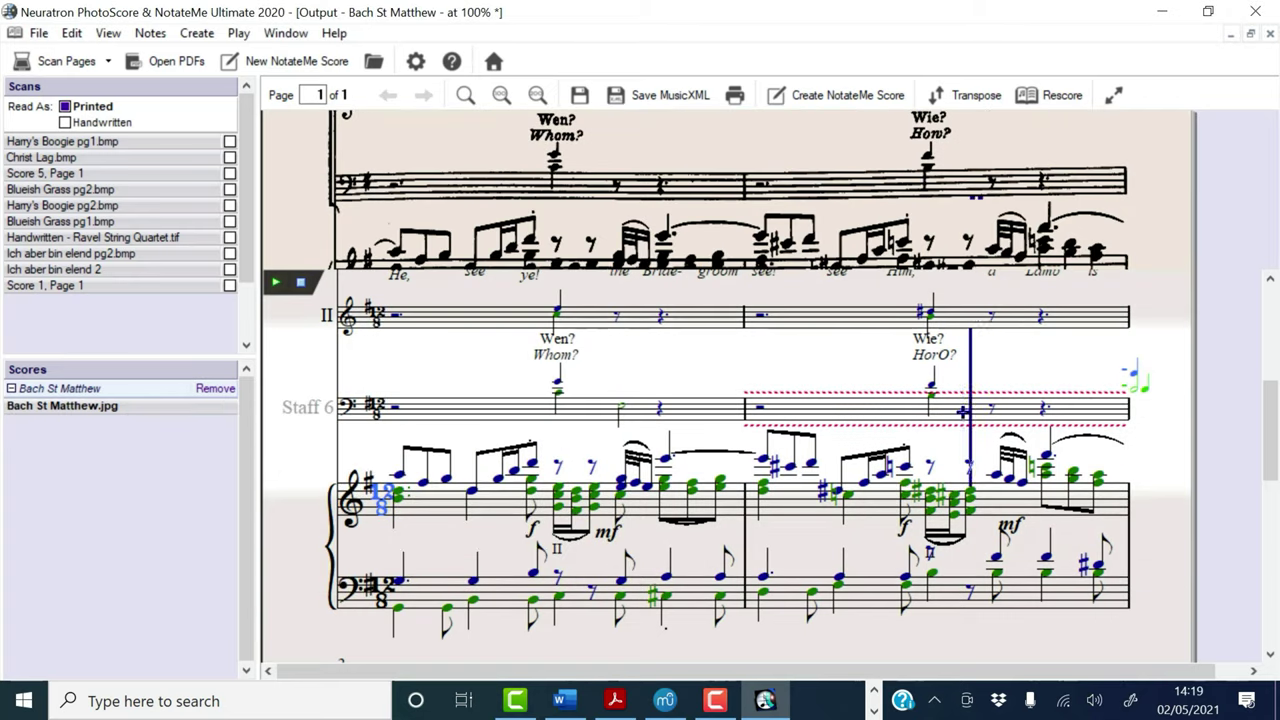
pyautogui.press('space')
# Step: Show the Bad Timing Navigator and jump to the flagged bar in Staff 6
pyautogui.click(108, 33)
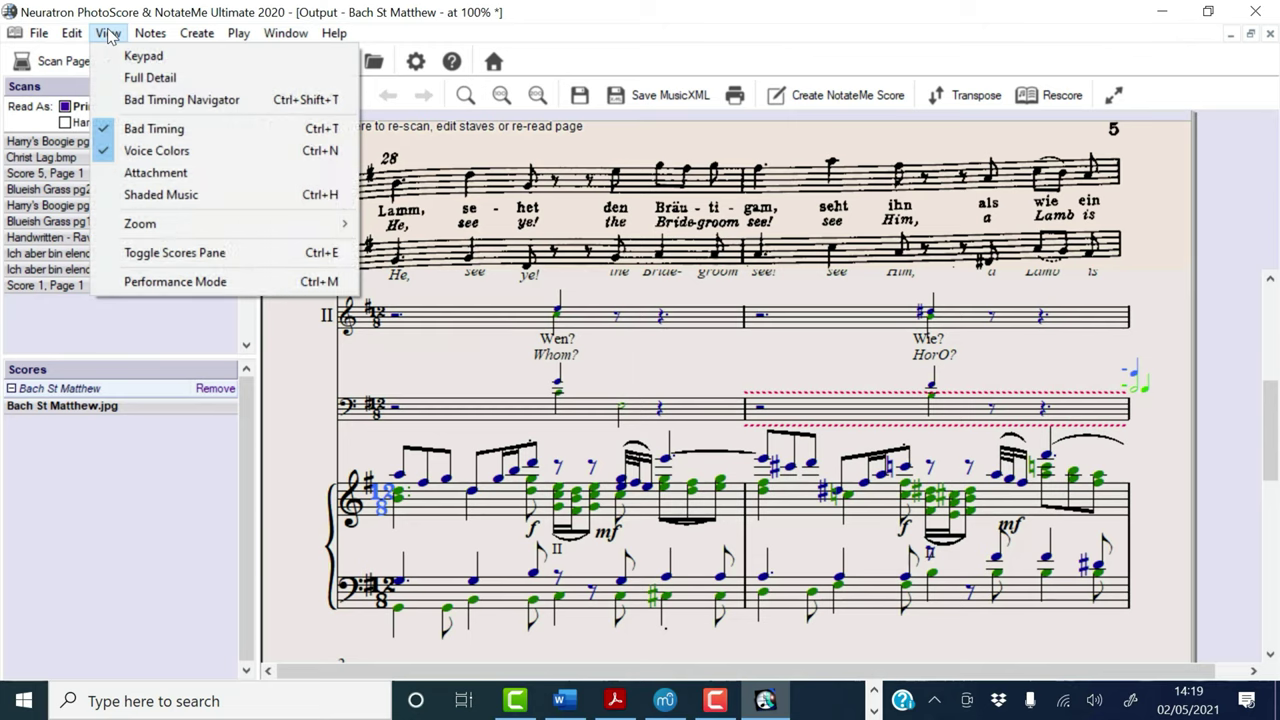
pyautogui.click(150, 99)
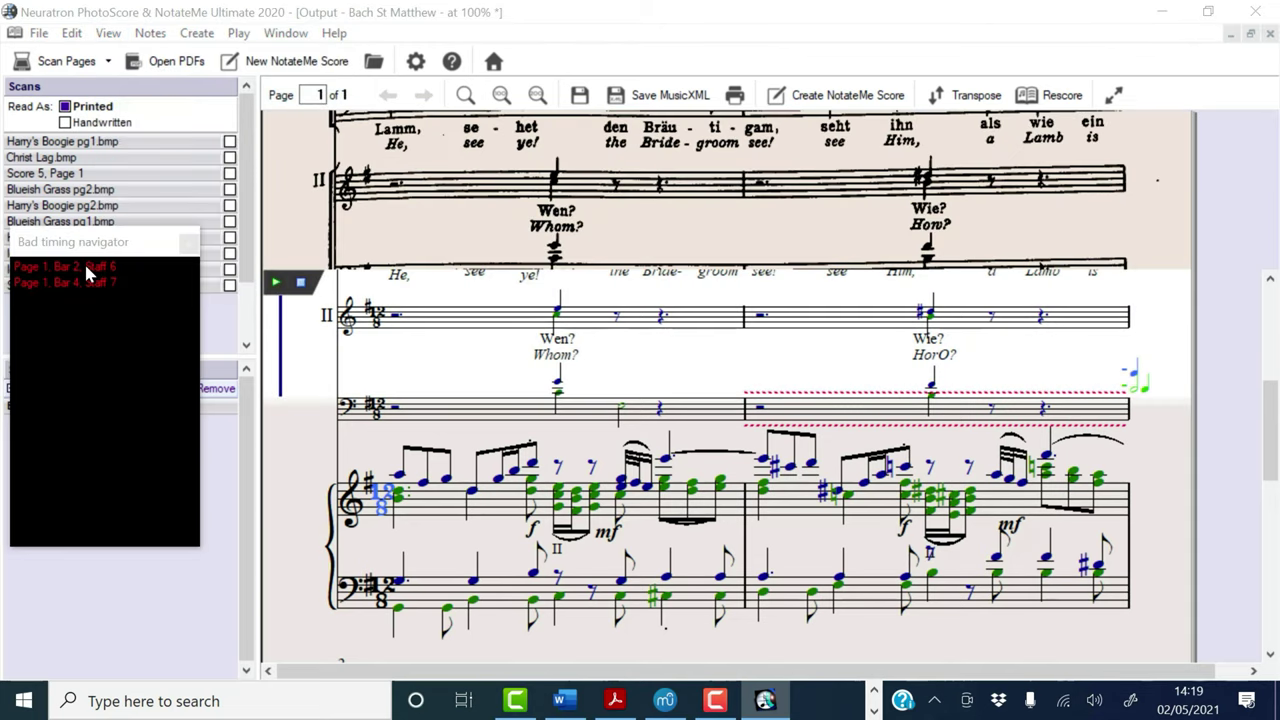
pyautogui.click(86, 267)
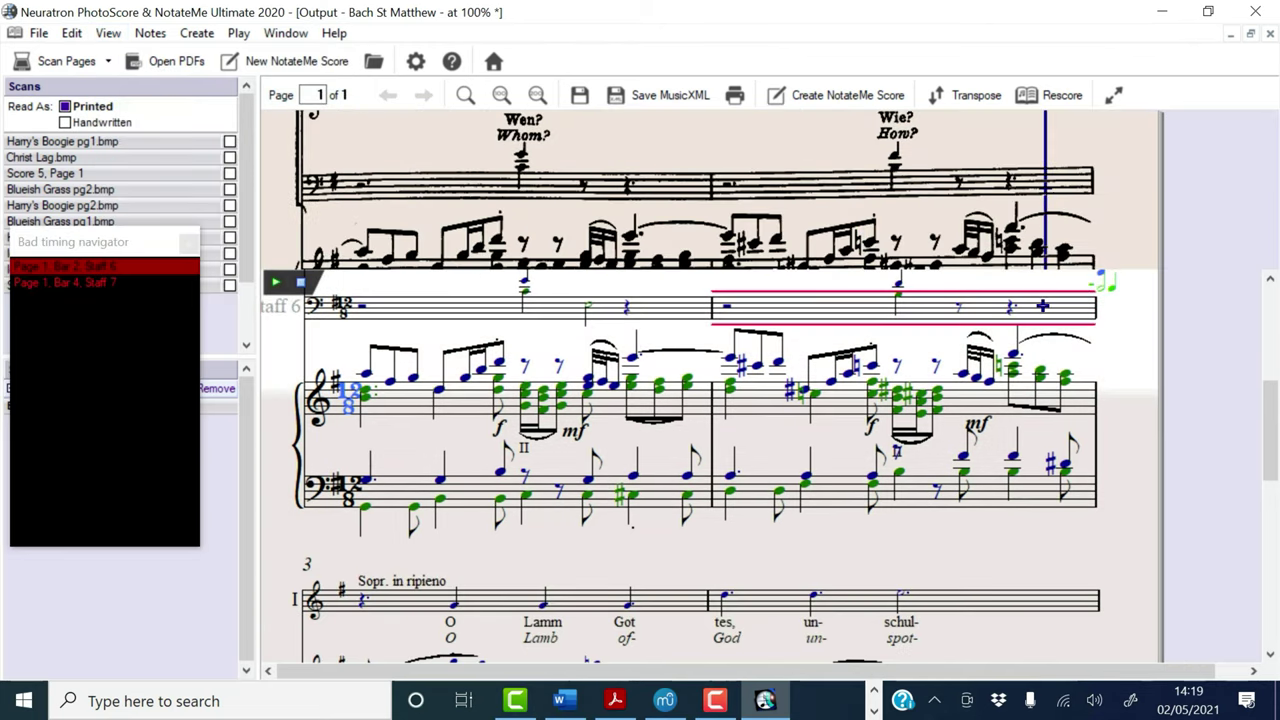
# Step: Delete the stray triplet from Staff 7's flagged bar
pyautogui.click(86, 283)
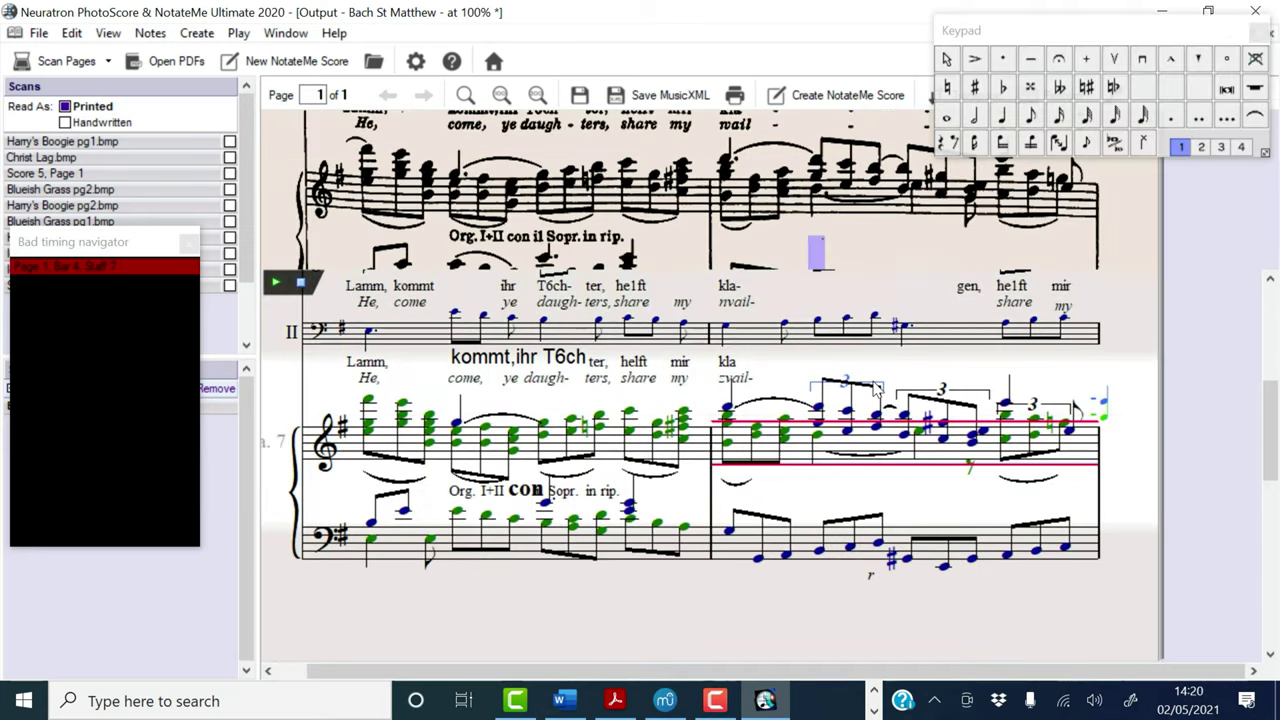
pyautogui.press('Delete')
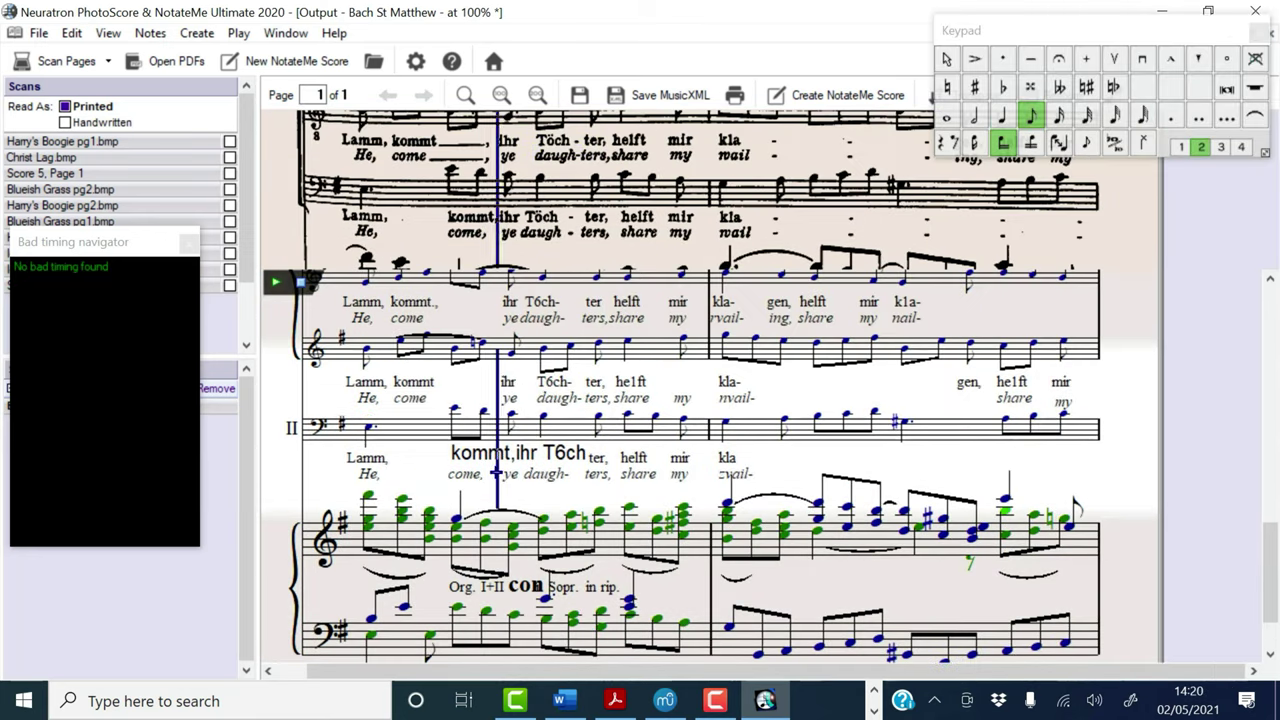
pyautogui.scroll(5, 493, 462)
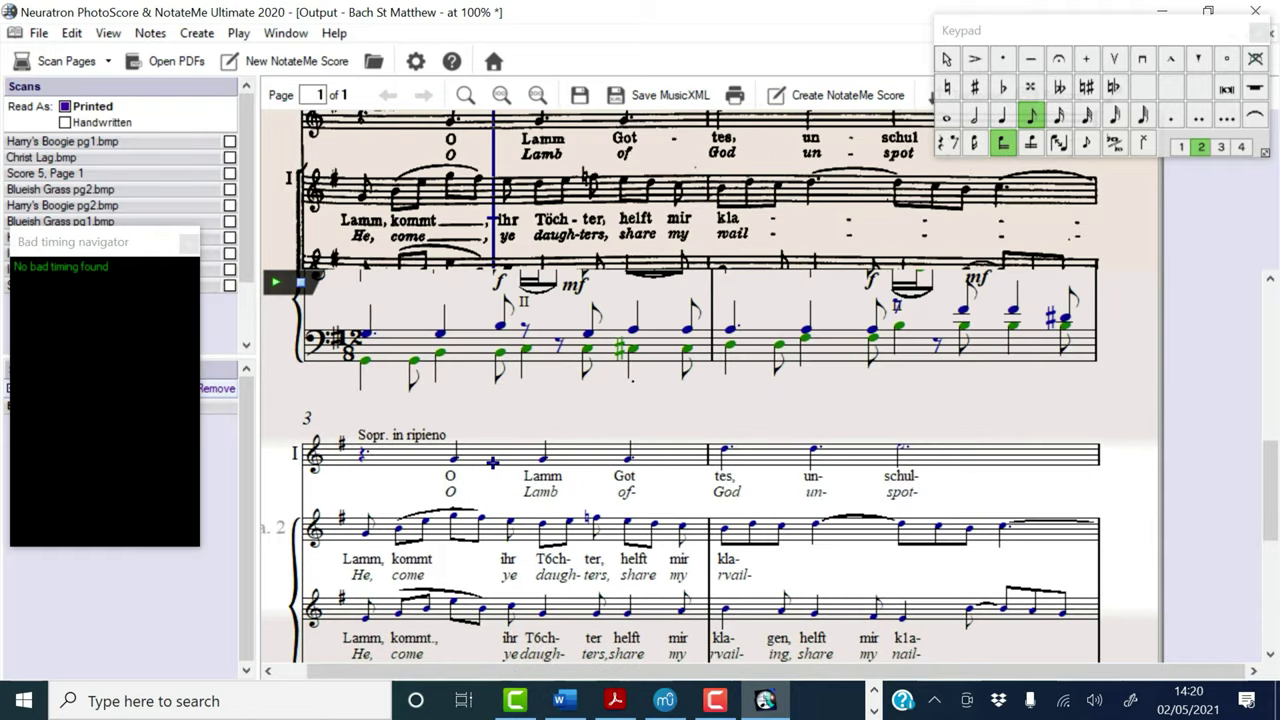
pyautogui.scroll(2, 493, 462)
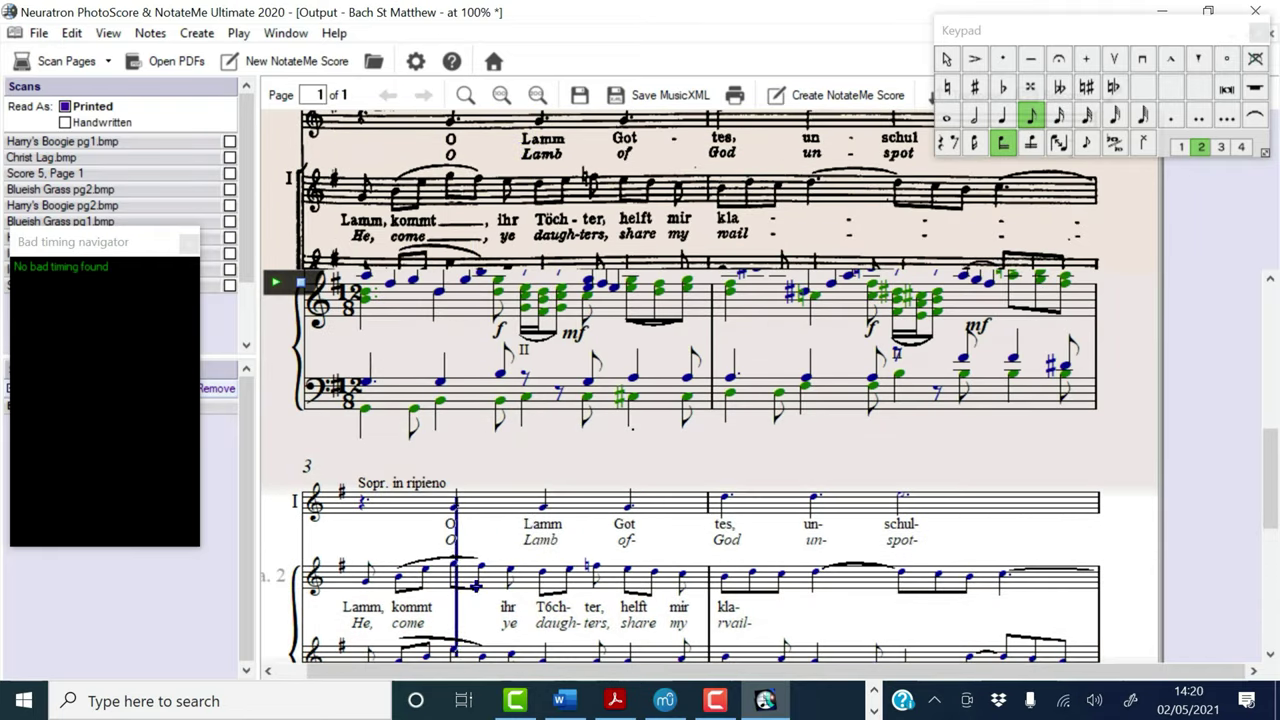
pyautogui.scroll(-6, 497, 586)
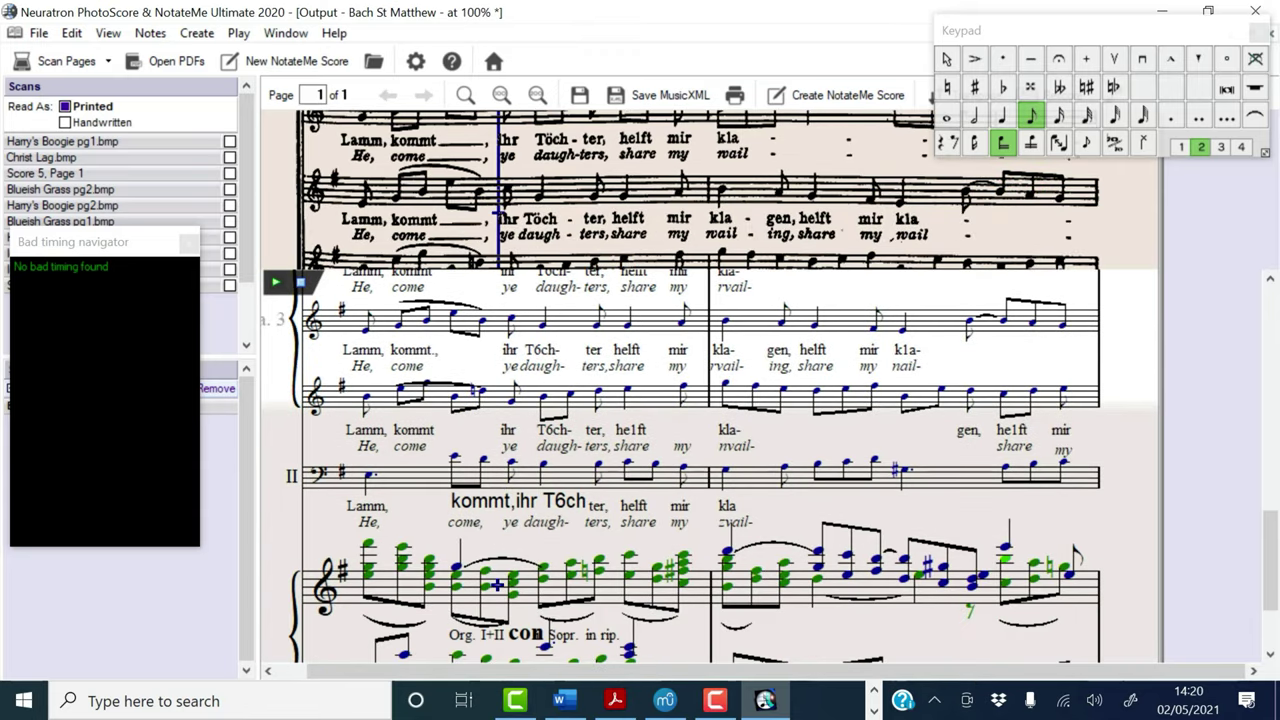
# Step: Close the note-entry keypad and the Bad Timing Navigator
pyautogui.scroll(4, 497, 585)
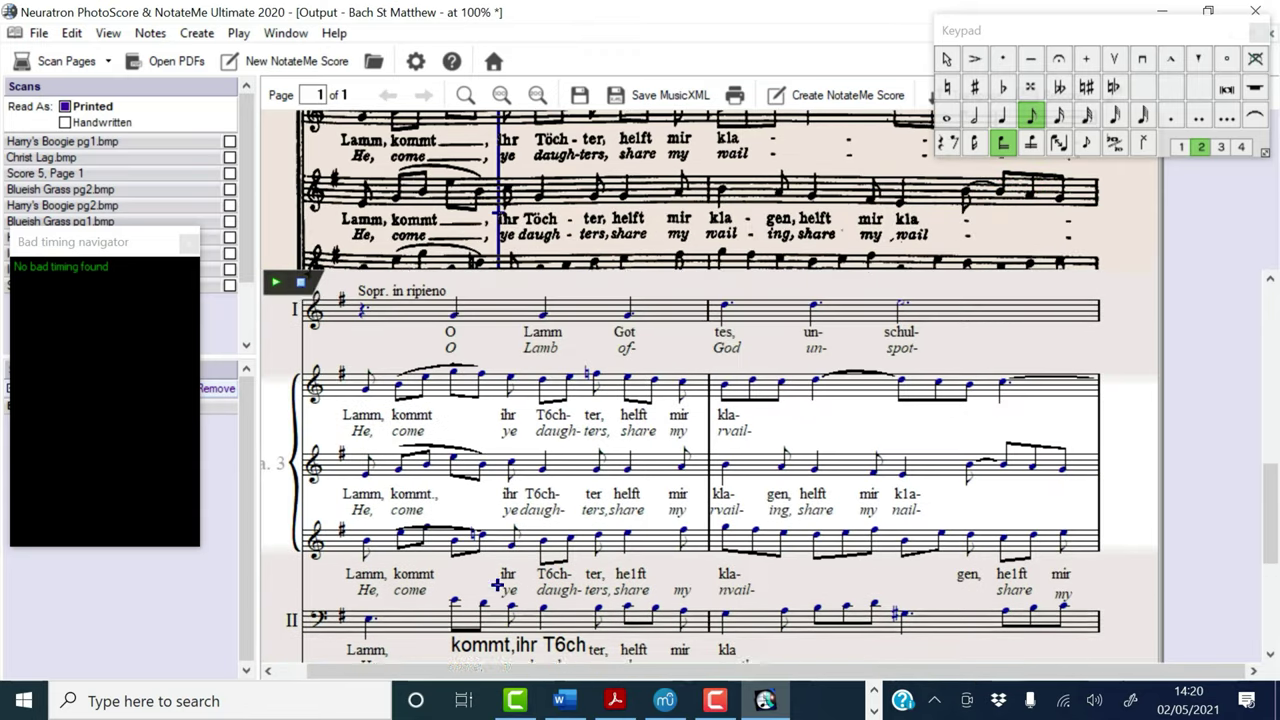
pyautogui.scroll(4, 497, 585)
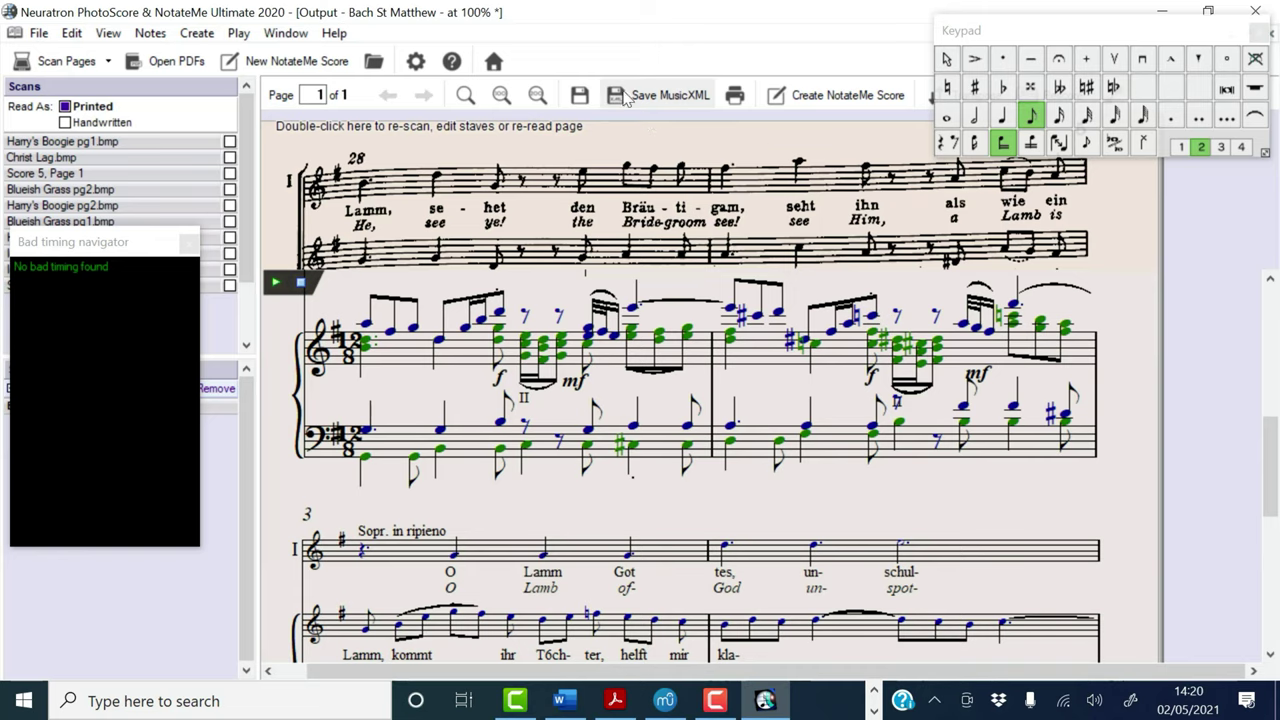
pyautogui.click(1258, 32)
pyautogui.click(189, 244)
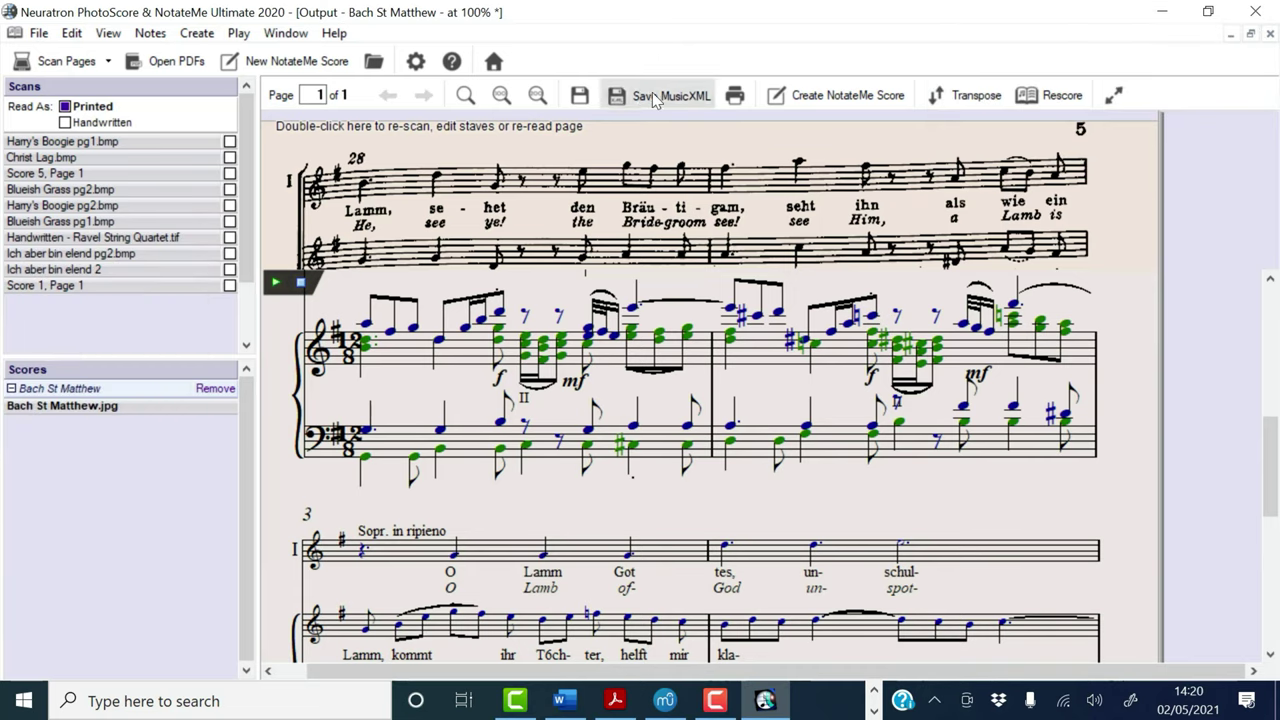
# Step: Export the score as MusicXML, overwriting the existing Bach St Matthew.xml
pyautogui.click(655, 97)
pyautogui.click(217, 171)
pyautogui.click(531, 422)
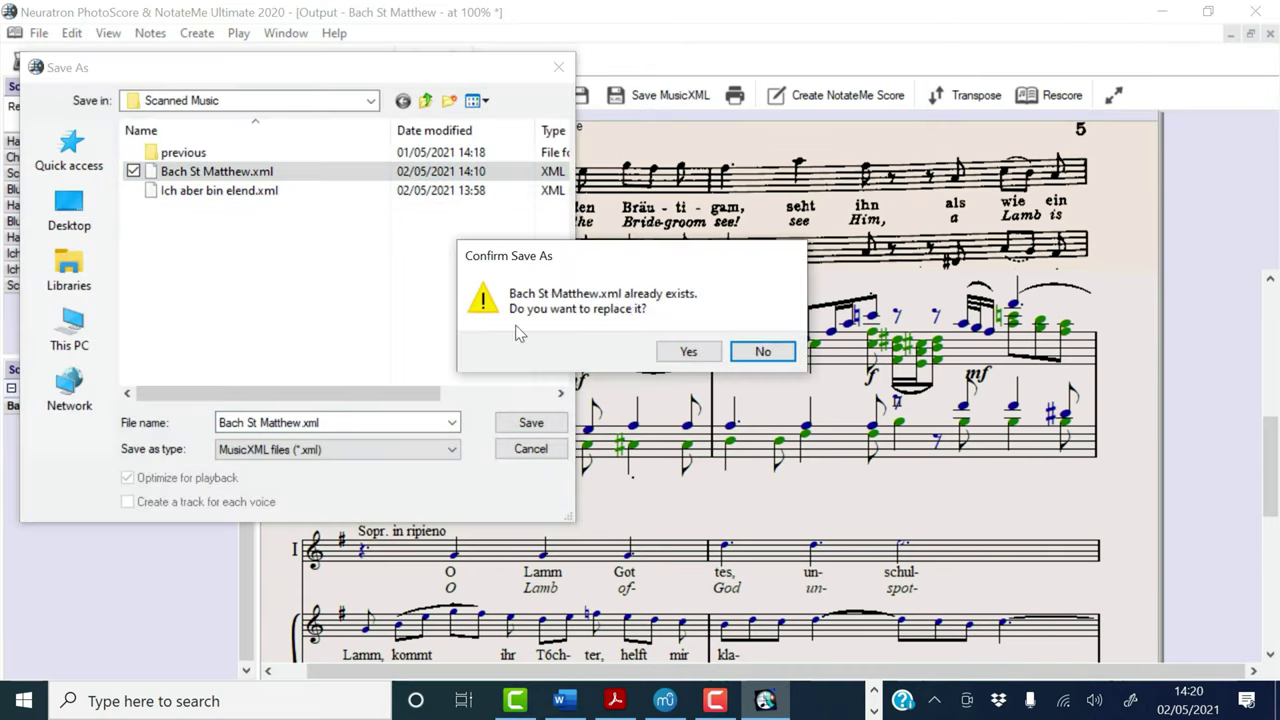
pyautogui.click(688, 351)
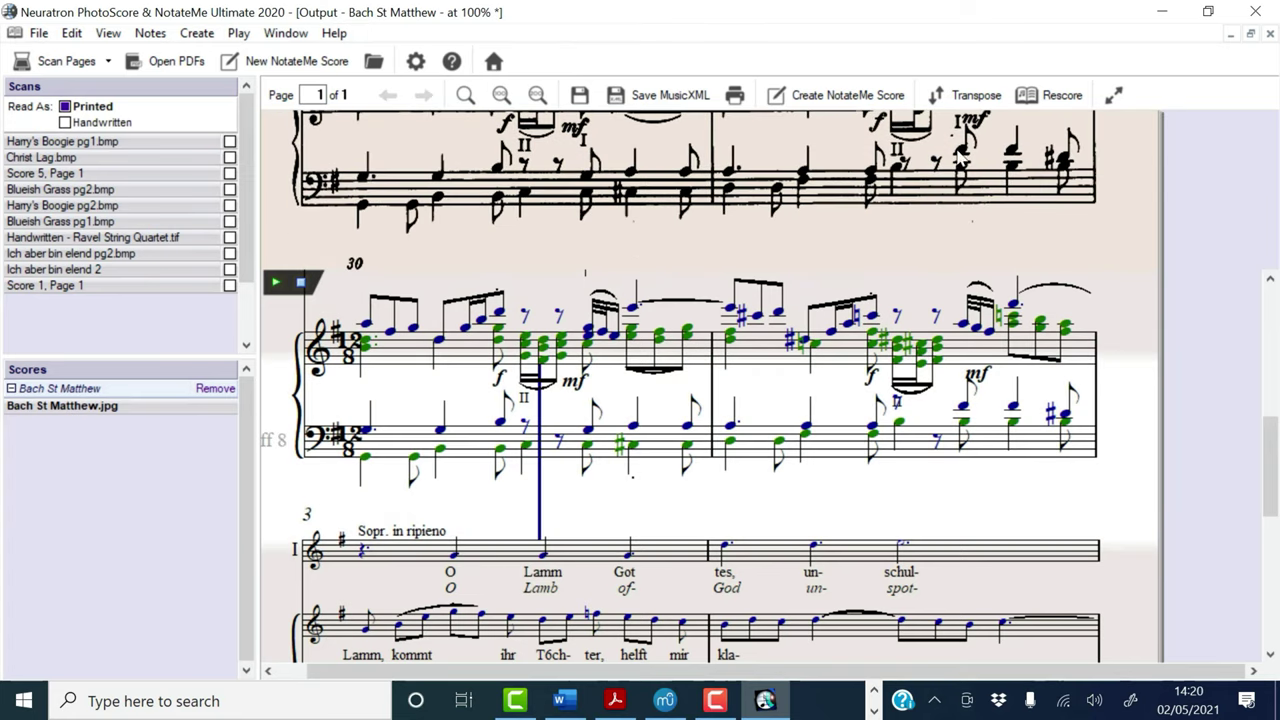
# Step: In MuseScore, replace the two stray sixteenth rests in the accompaniment's opening bar with sixteenth notes
pyautogui.click(666, 702)
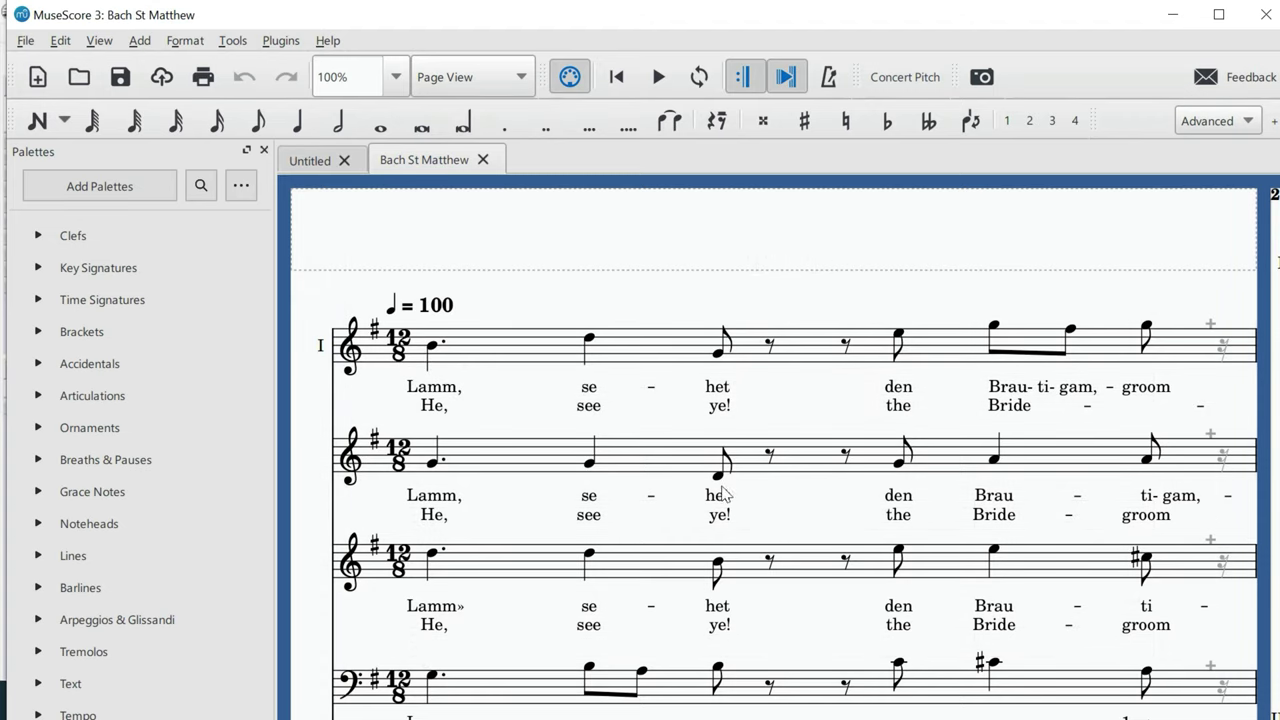
pyautogui.scroll(-5, 724, 490)
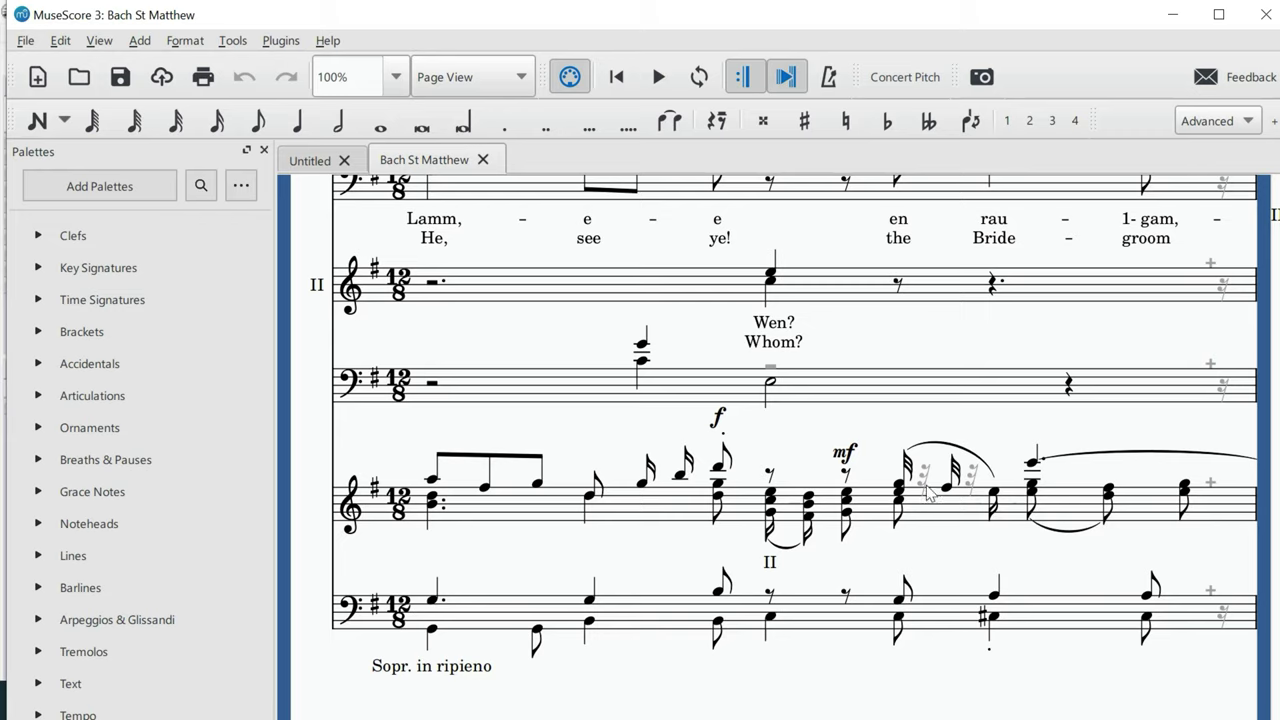
pyautogui.click(927, 486)
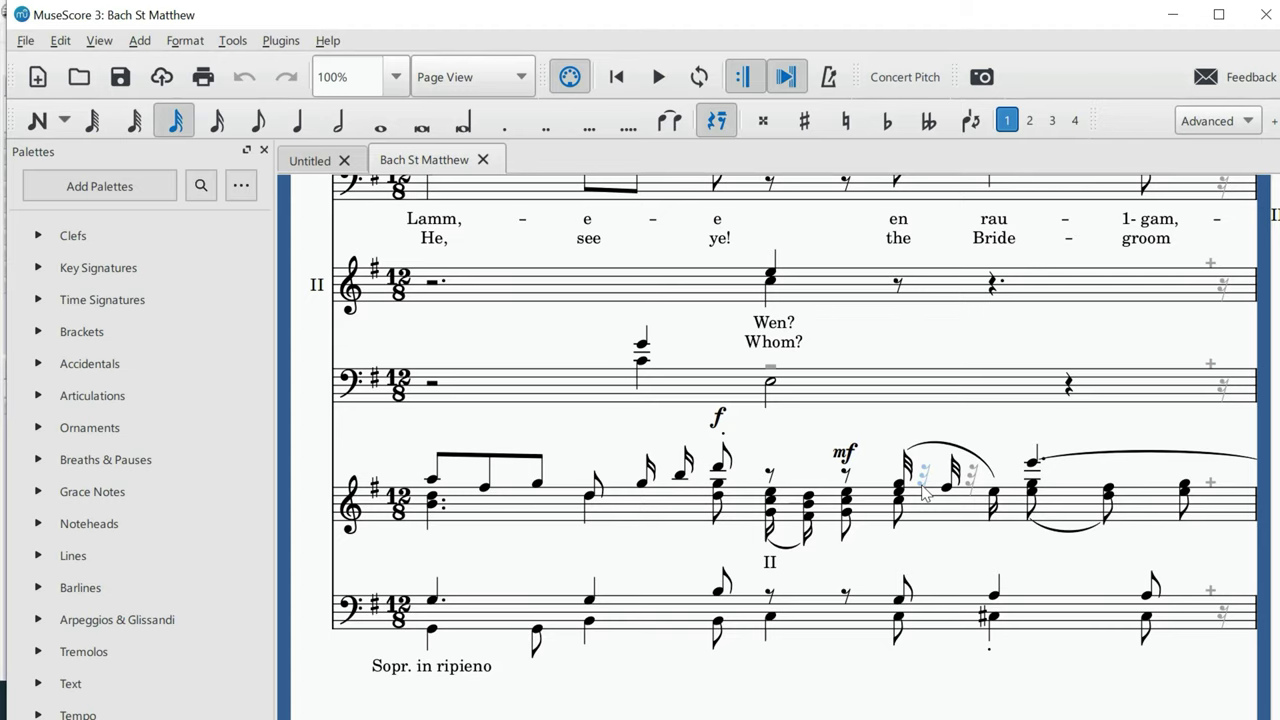
pyautogui.click(924, 490)
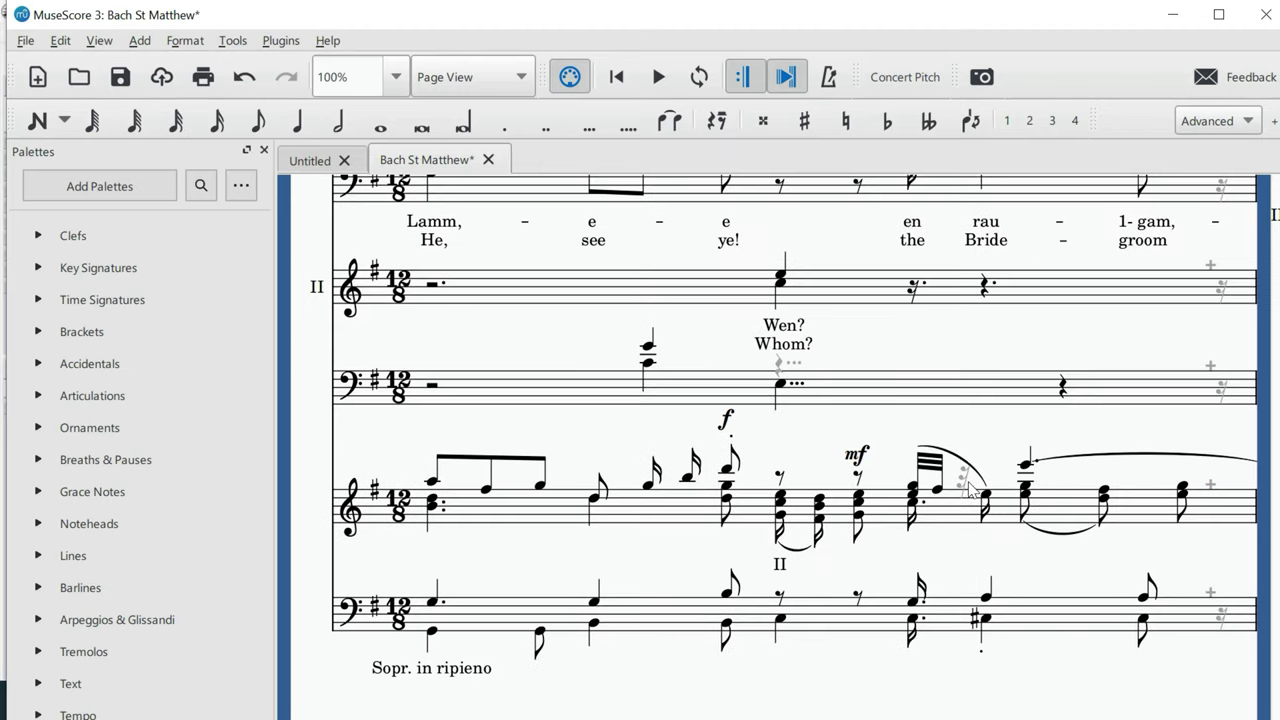
pyautogui.click(966, 489)
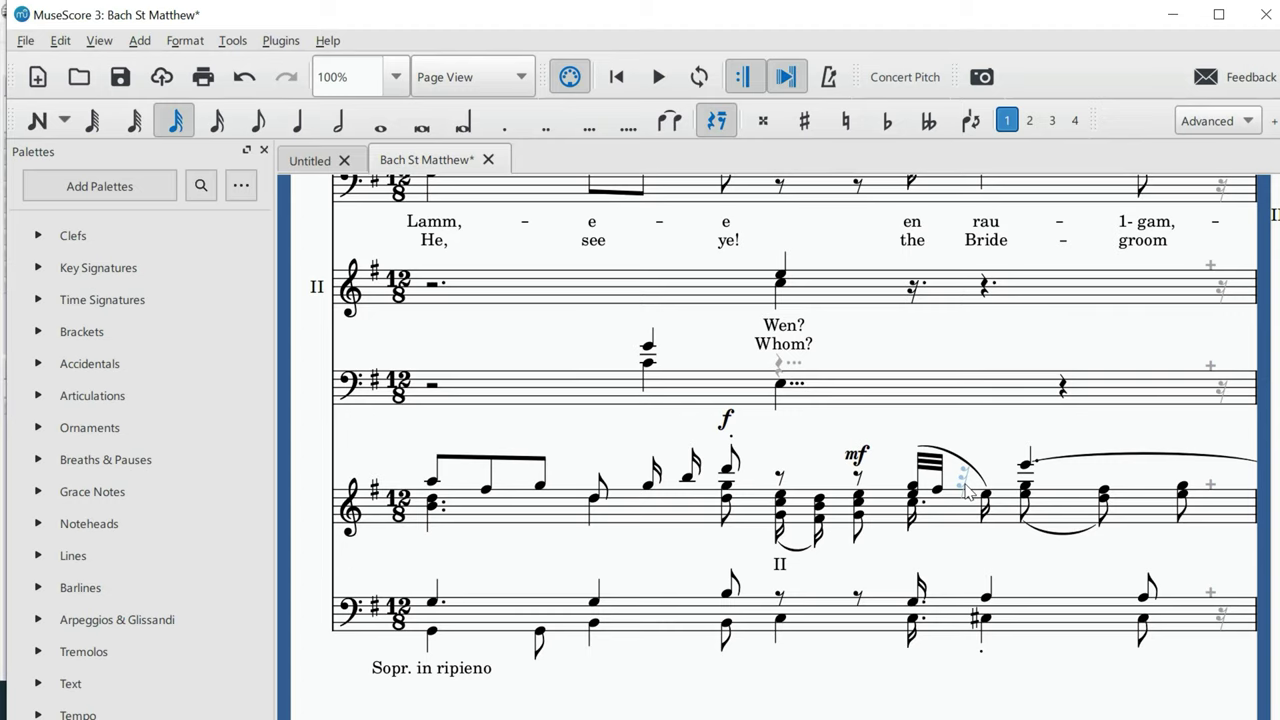
pyautogui.click(966, 489)
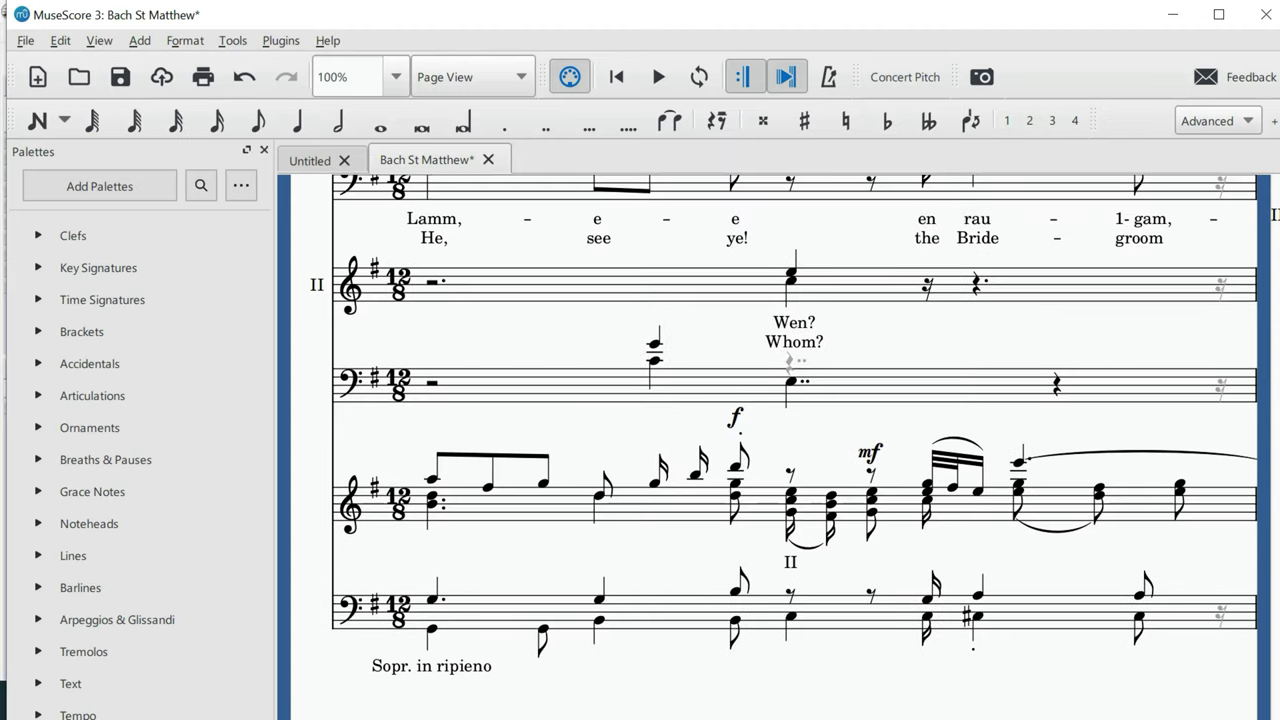
pyautogui.hotkey('ctrl', 'z')
# Step: Delete the stray rest ending the top bar and the grey rests in the lower staff
pyautogui.scroll(2, 571, 483)
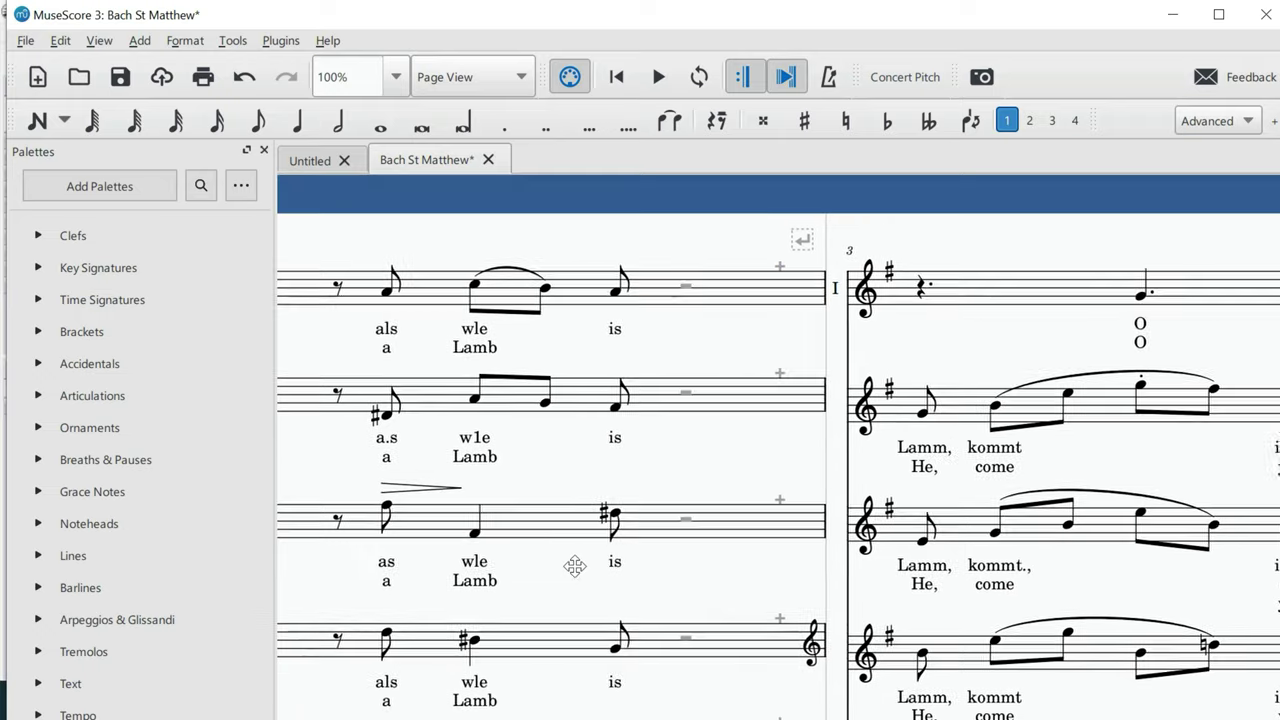
pyautogui.click(689, 288)
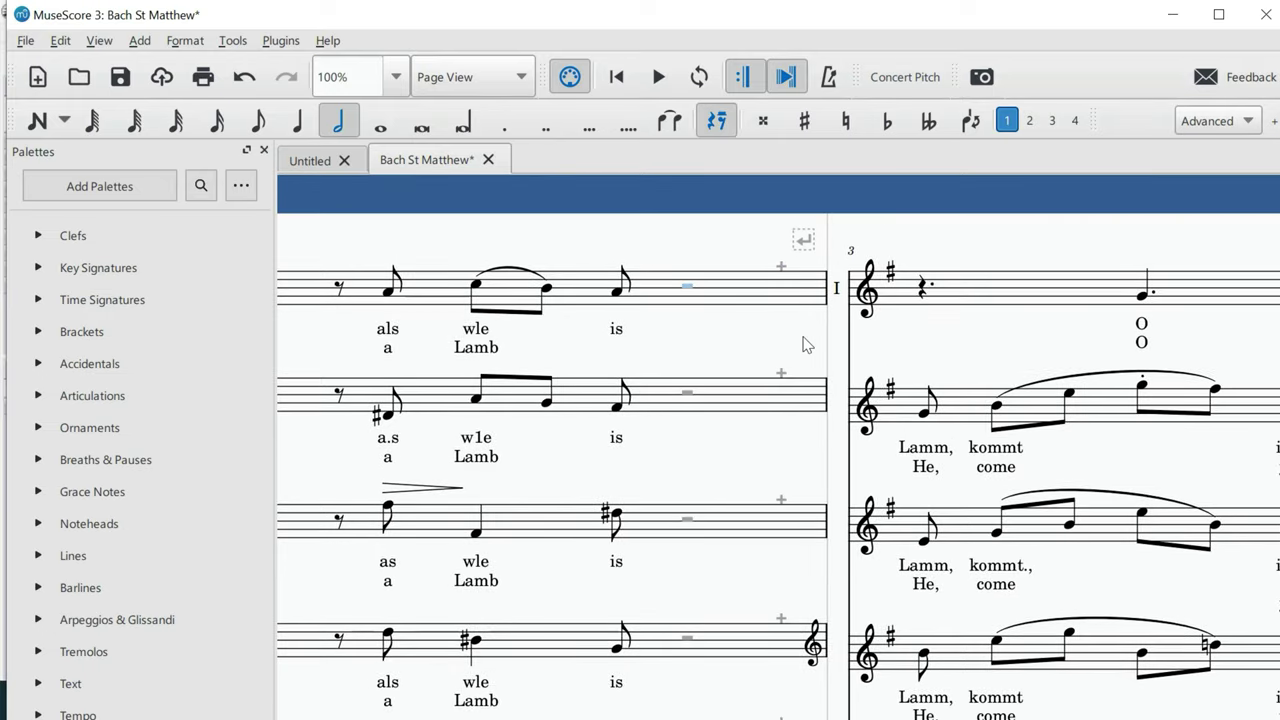
pyautogui.hotkey('ctrl', 'Delete')
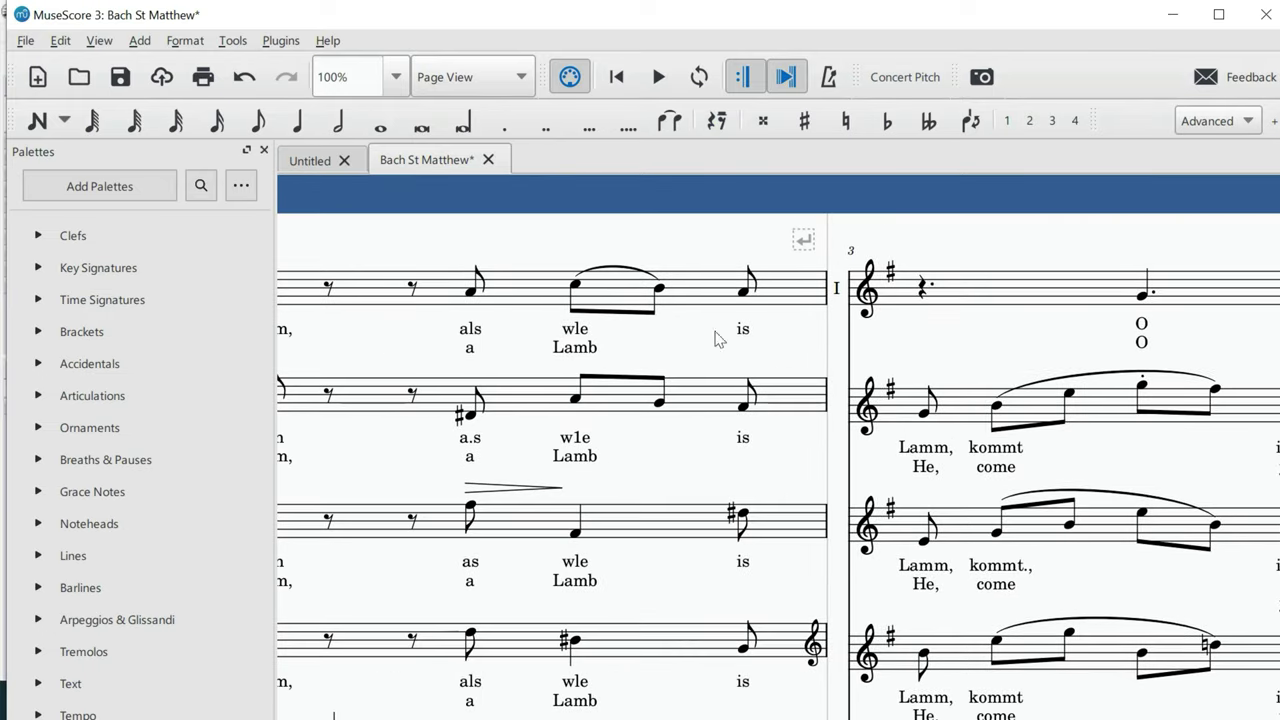
pyautogui.scroll(-5, 843, 423)
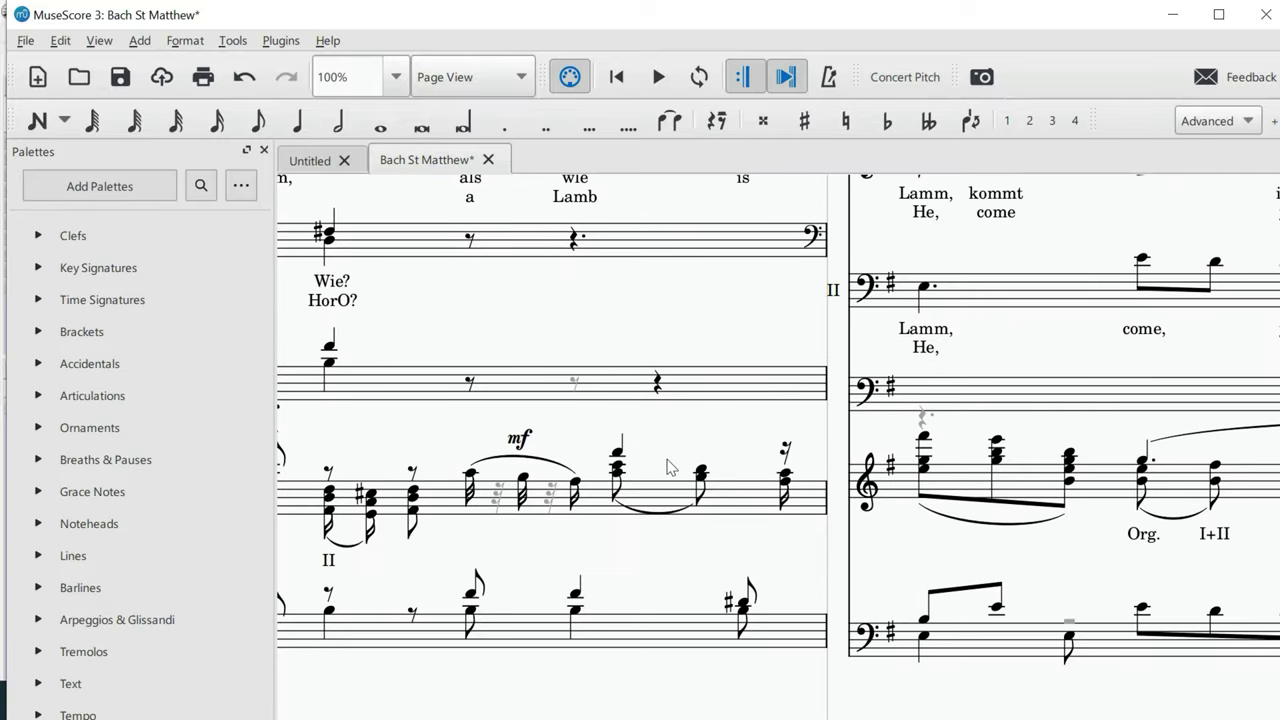
pyautogui.click(576, 386)
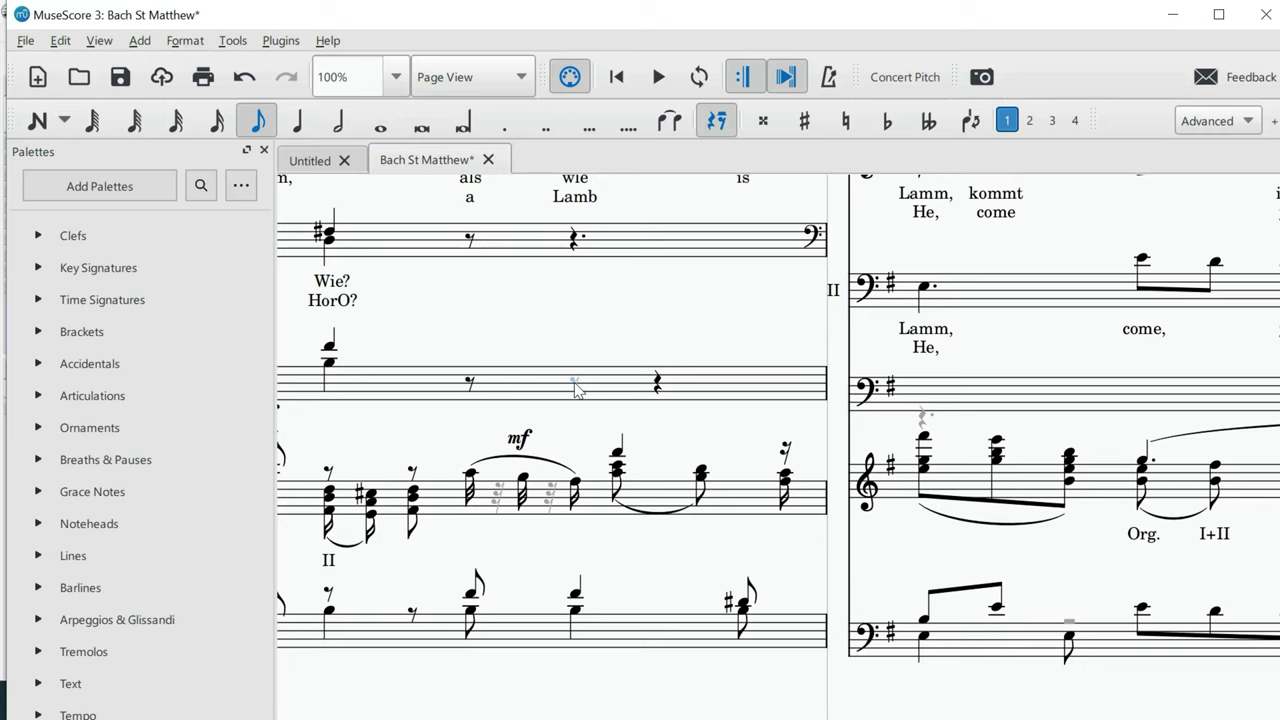
pyautogui.hotkey('ctrl', 'Delete')
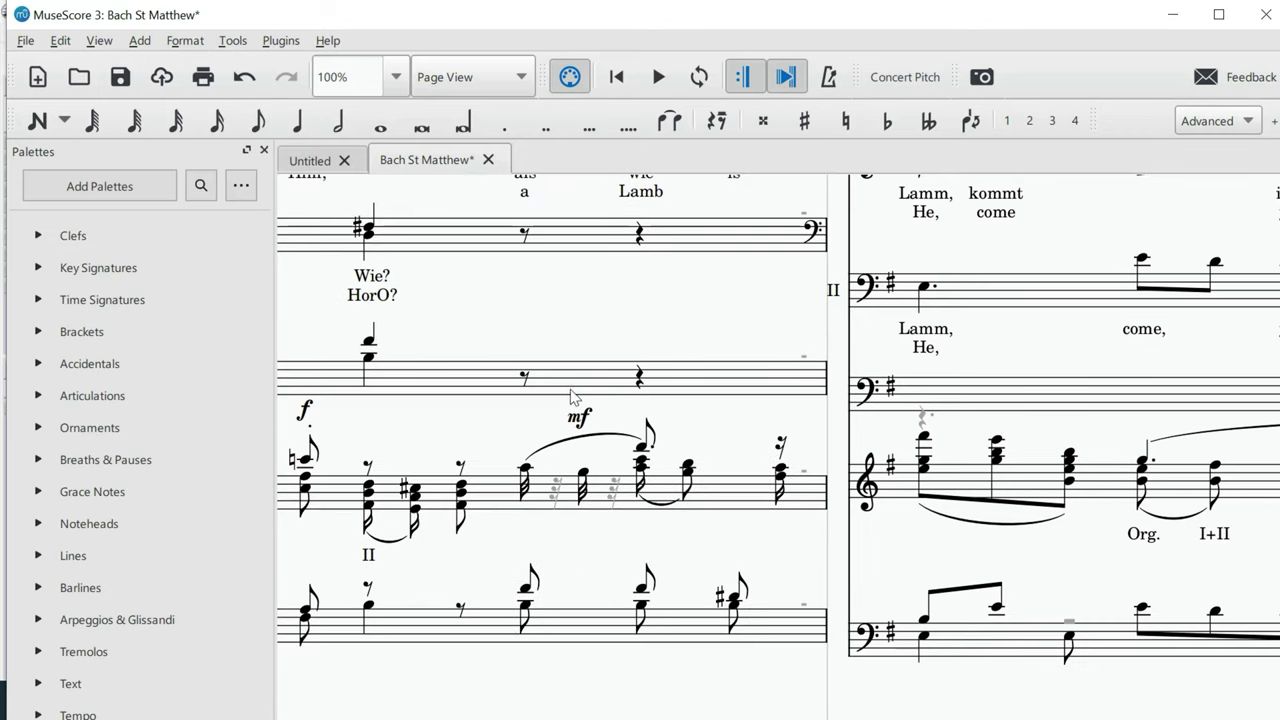
pyautogui.click(555, 505)
pyautogui.hotkey('ctrl', 'Delete')
pyautogui.click(560, 508)
pyautogui.hotkey('ctrl', 'Delete')
# Step: Select the note sung on 'ihr' and zoom the score out to 75%
pyautogui.hscroll(5, 838, 412)
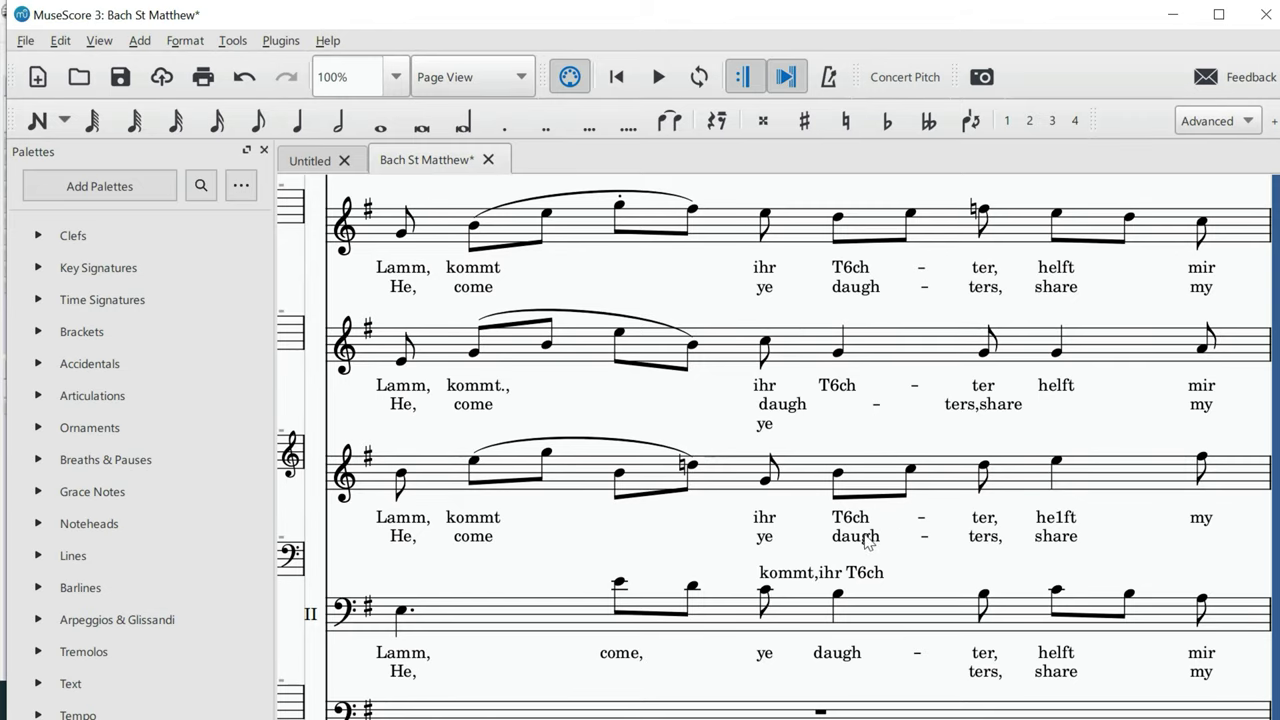
pyautogui.click(765, 352)
pyautogui.scroll(3, 800, 450)
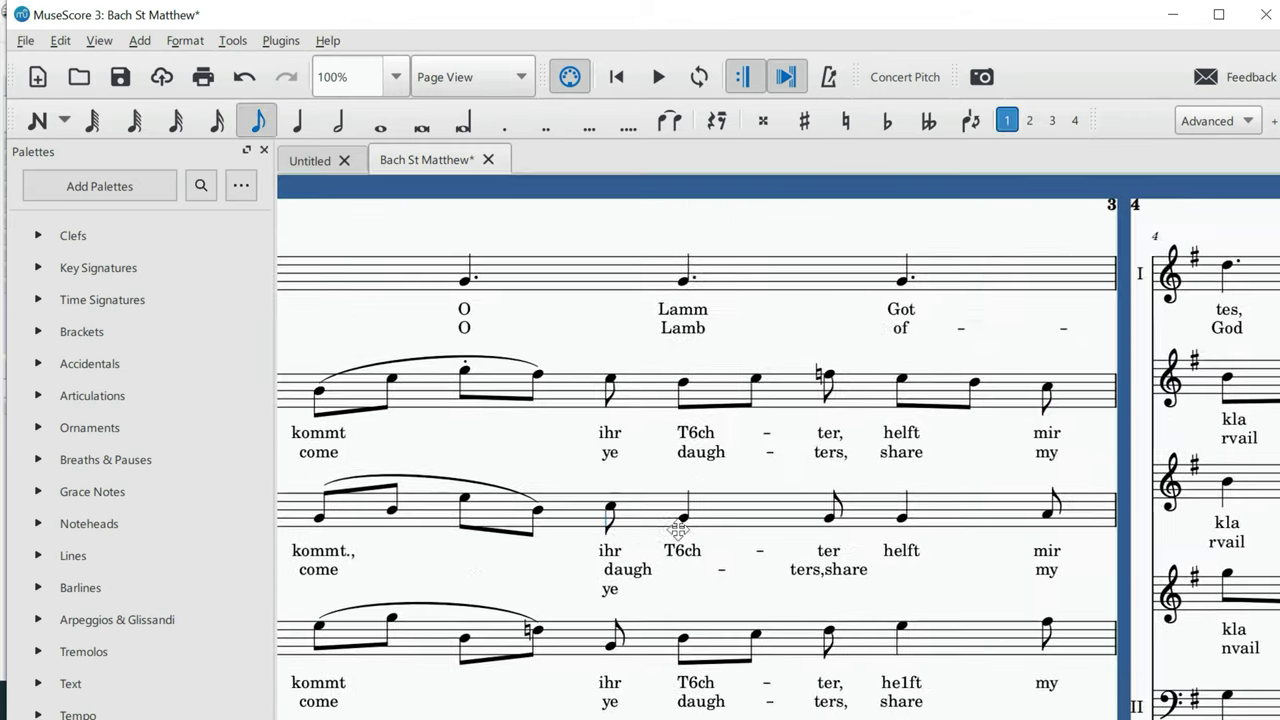
pyautogui.click(398, 80)
pyautogui.click(343, 145)
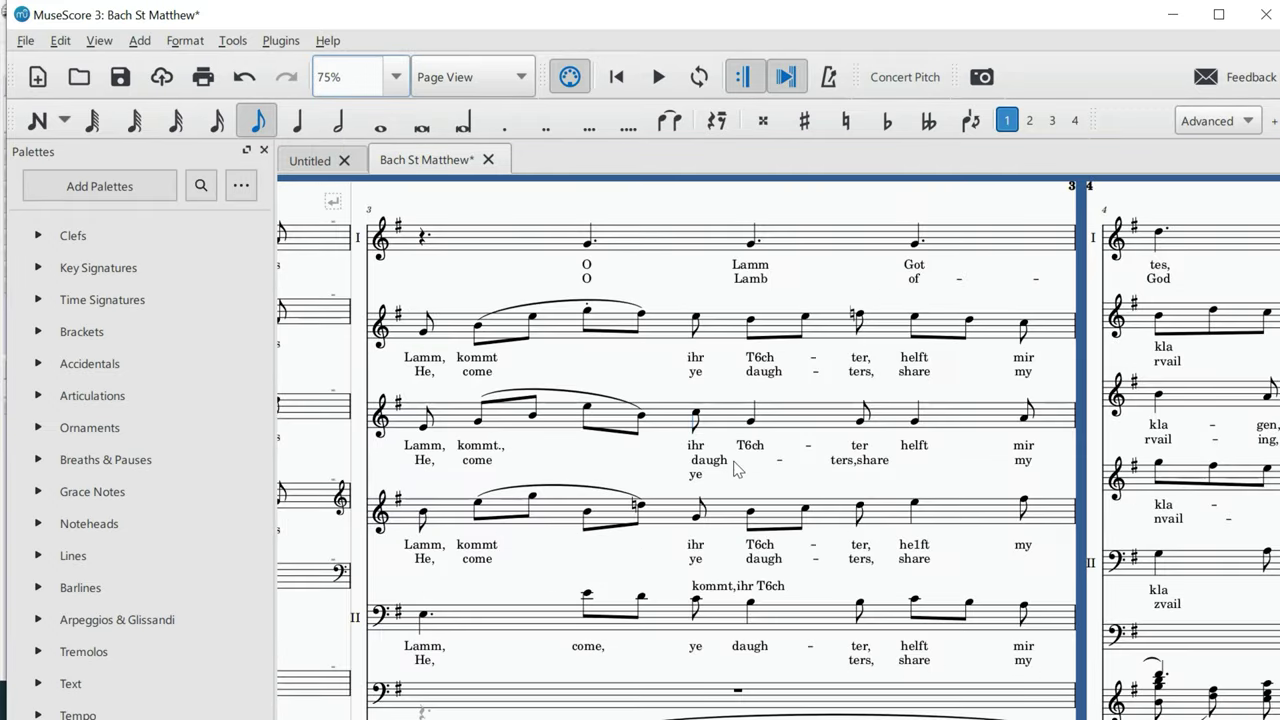
pyautogui.scroll(-5, 720, 366)
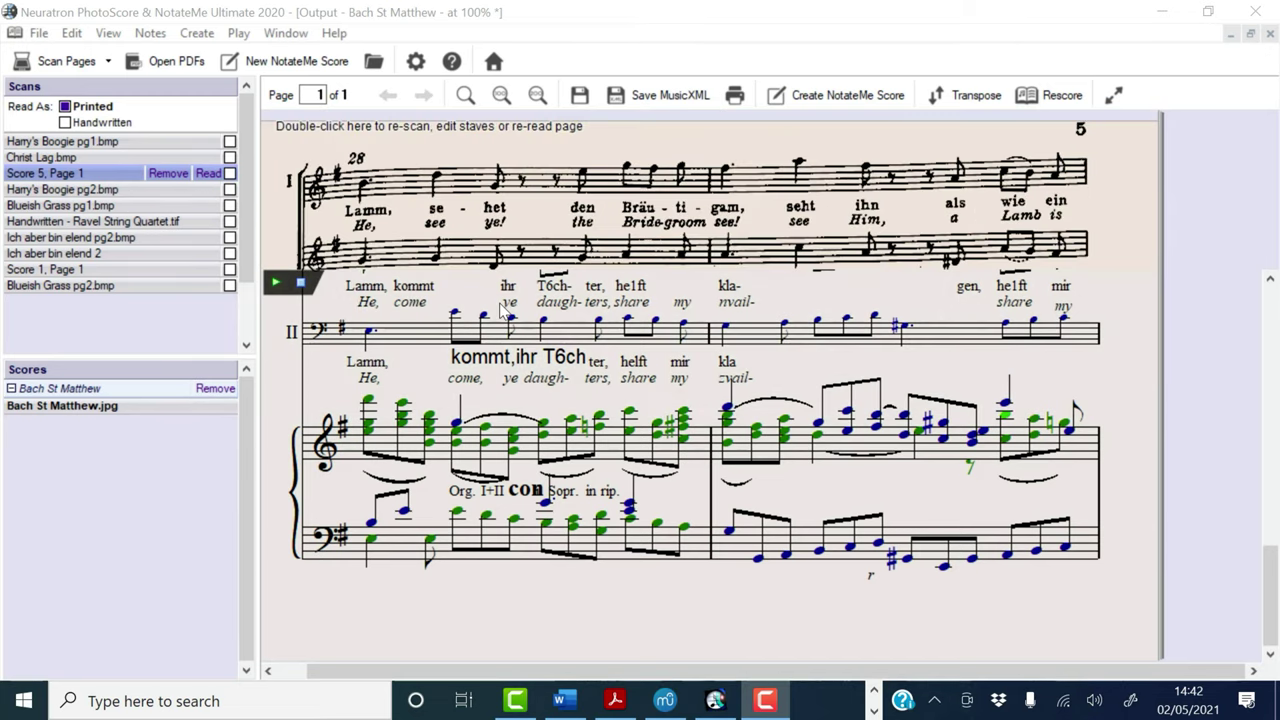
# Step: Save the score from the File menu as the MIDI file Bach St Matthew.mid
pyautogui.click(40, 34)
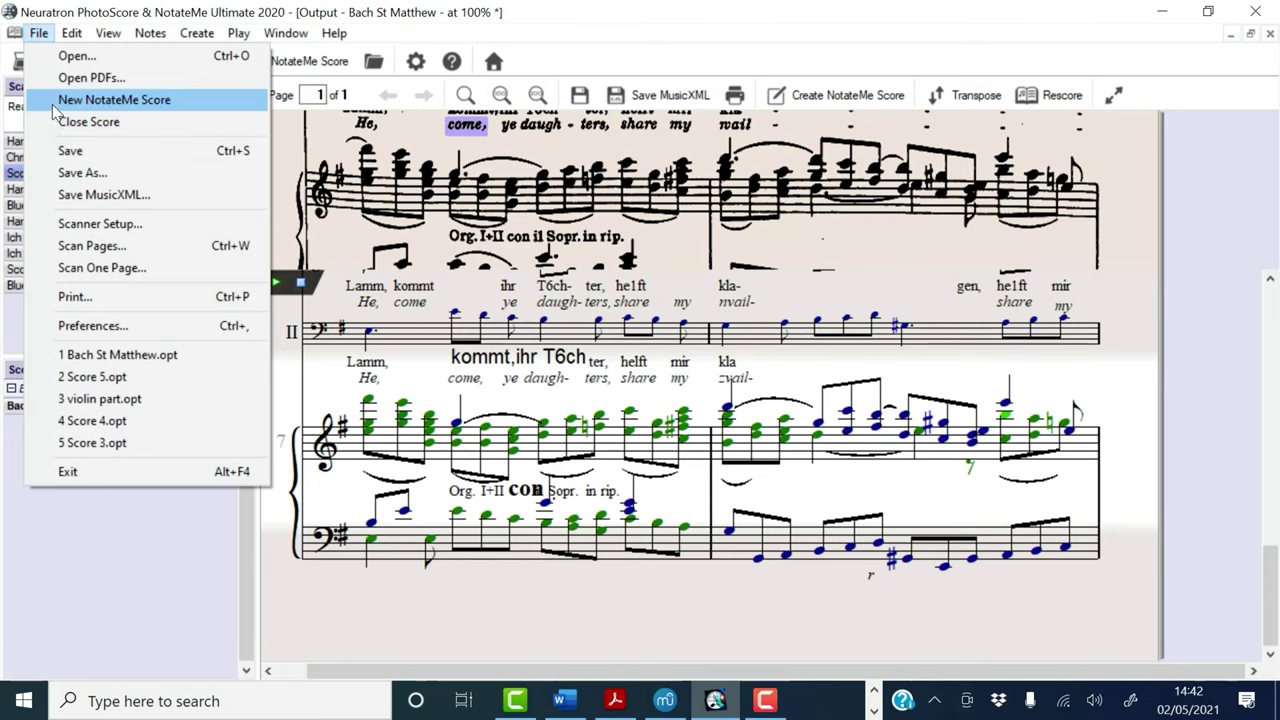
pyautogui.click(85, 174)
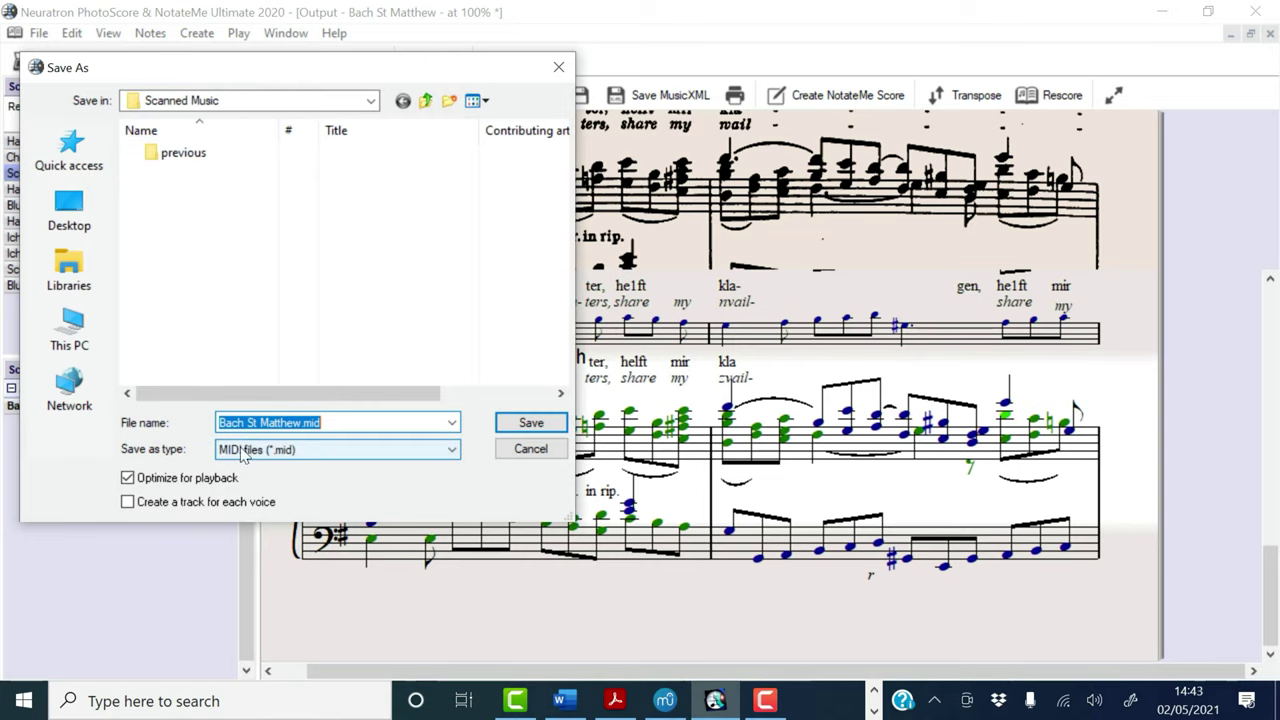
pyautogui.click(531, 423)
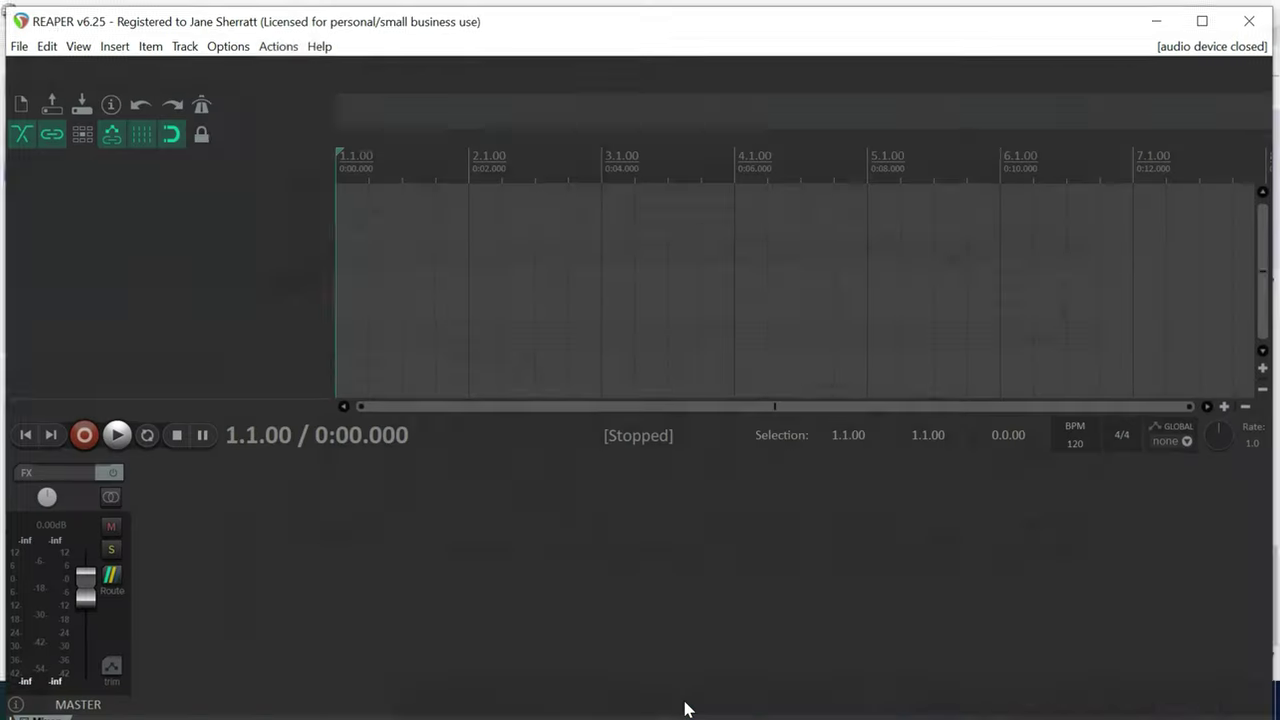
# Step: Insert Bach St Matthew.mid into REAPER, accepting the default MIDI import options
pyautogui.click(714, 700)
pyautogui.click(112, 43)
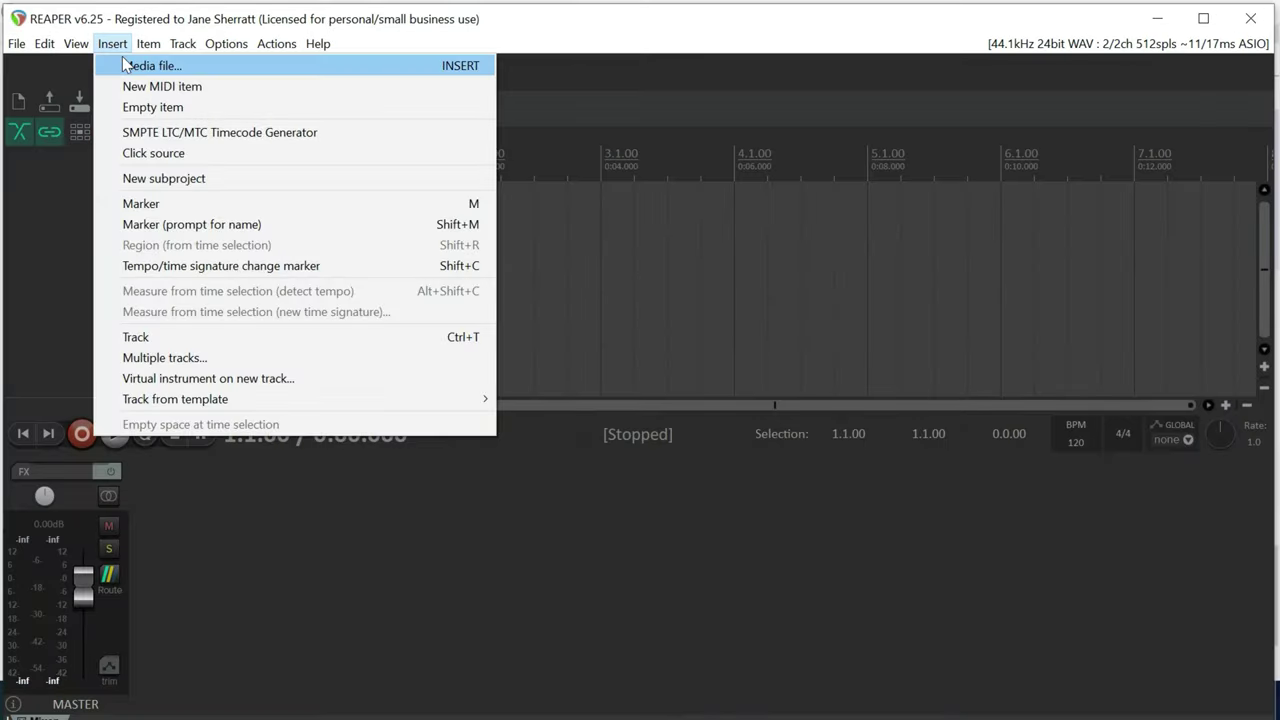
pyautogui.click(123, 62)
pyautogui.click(258, 222)
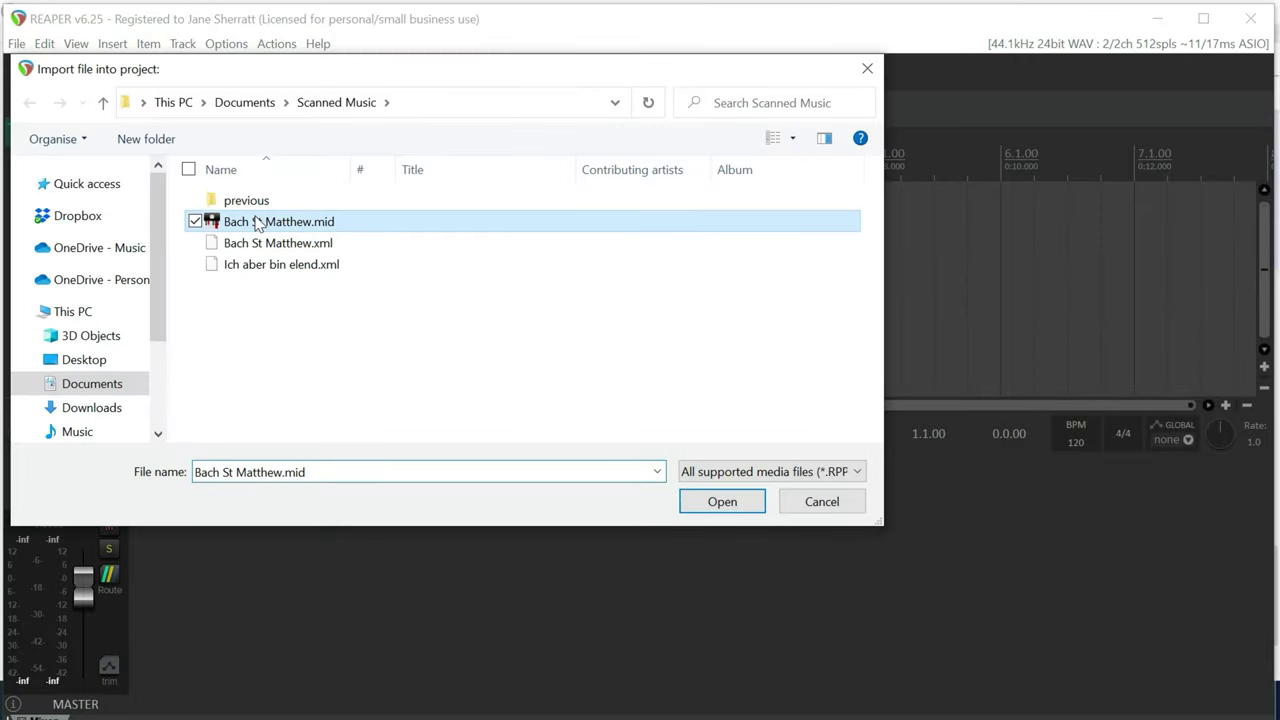
pyautogui.click(720, 501)
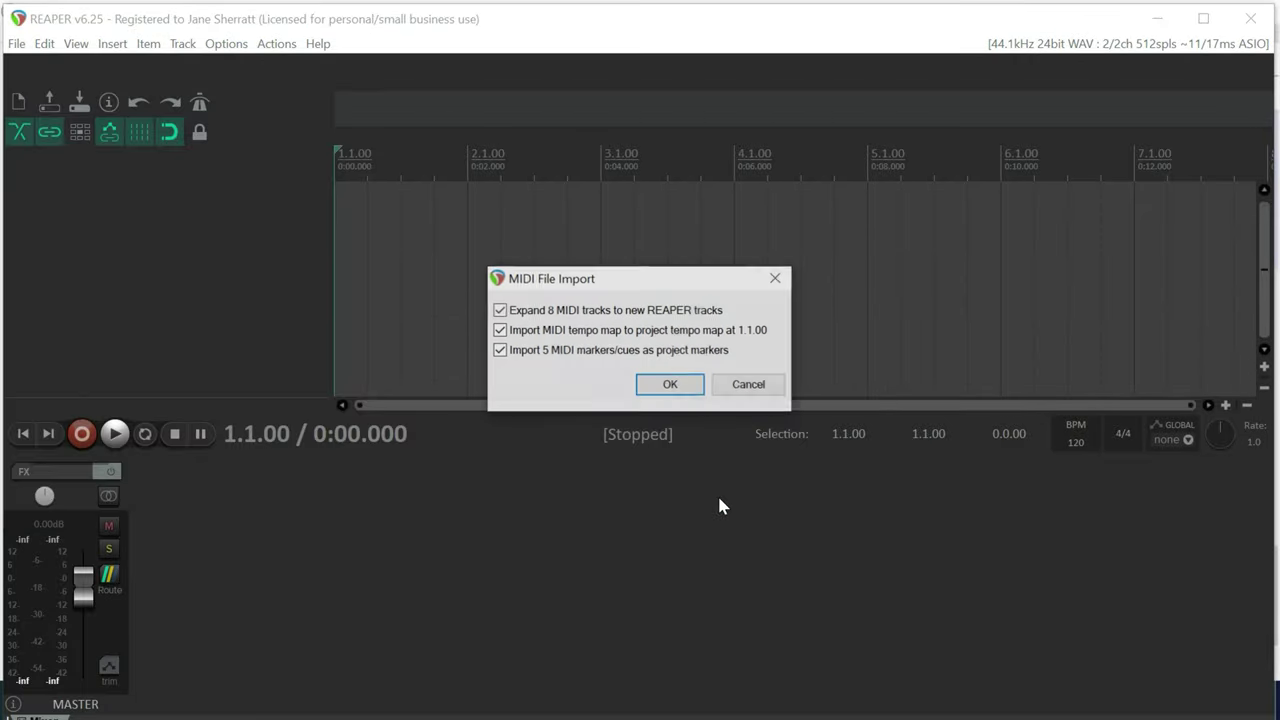
pyautogui.press('Return')
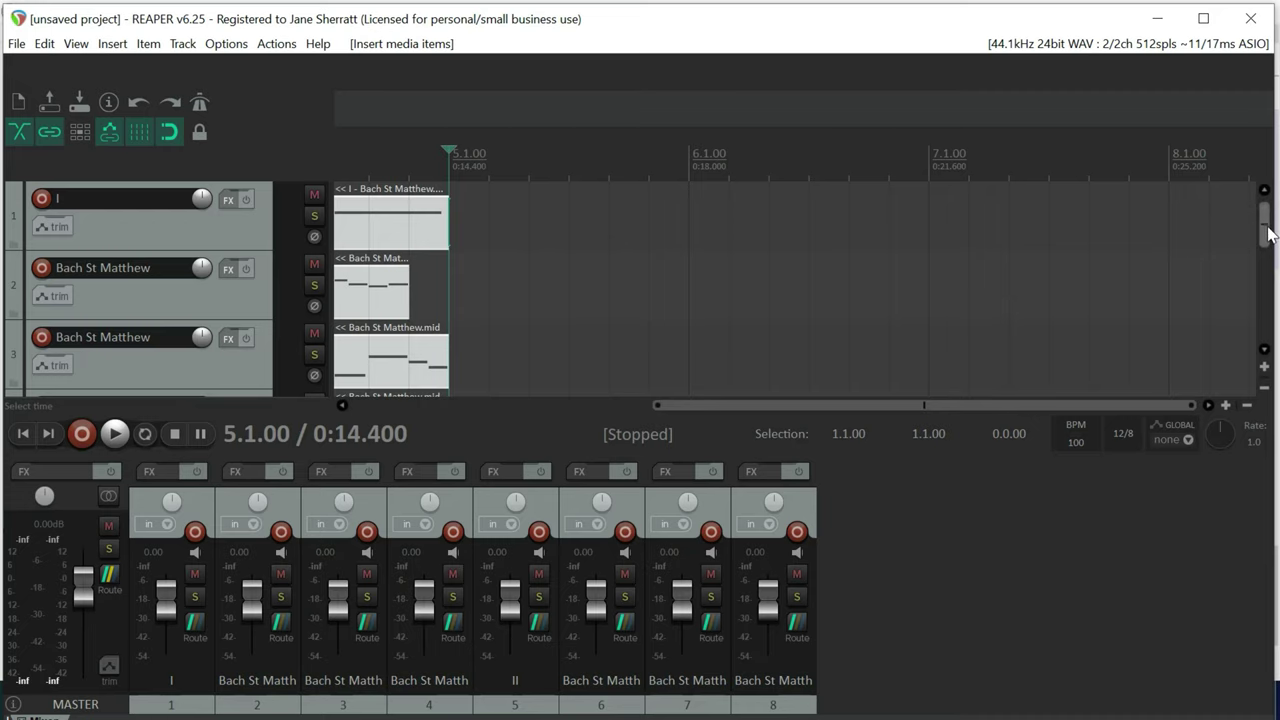
# Step: Check track 7's MIDI notes in the editor, then minimise REAPER
pyautogui.moveTo(1268, 232); pyautogui.dragTo(1264, 330)
pyautogui.click(376, 260)
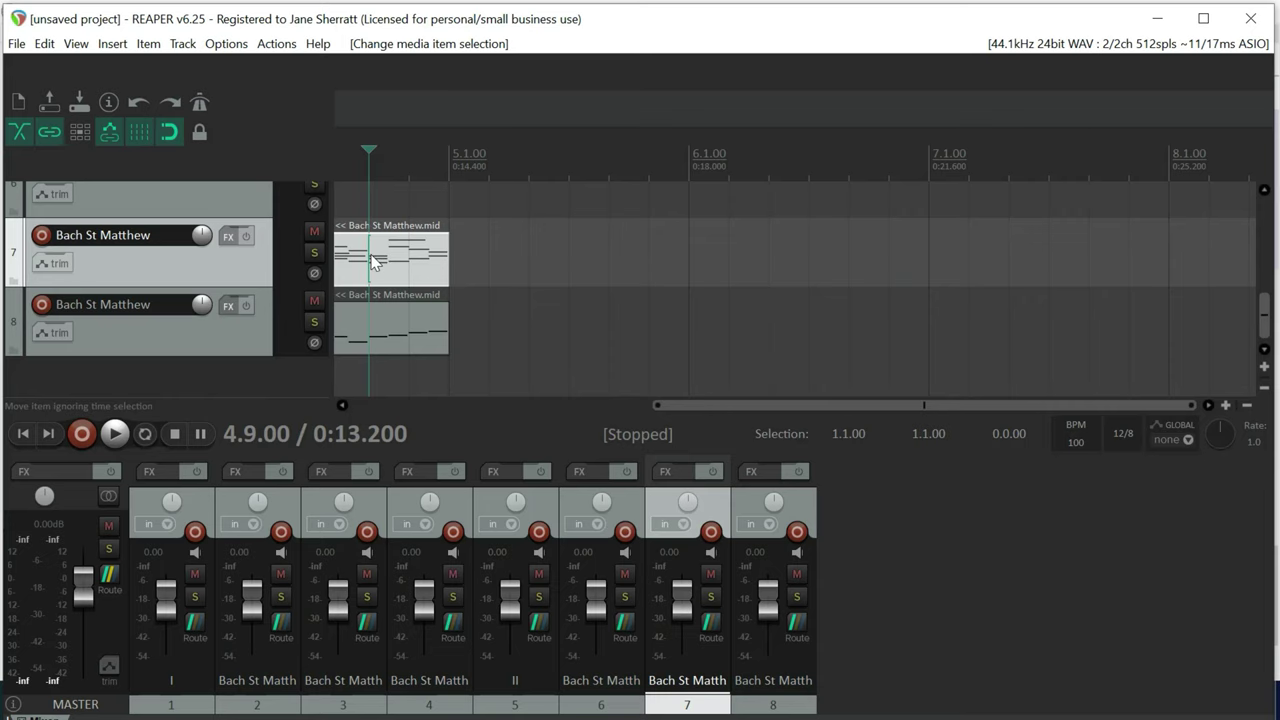
pyautogui.doubleClick(372, 261)
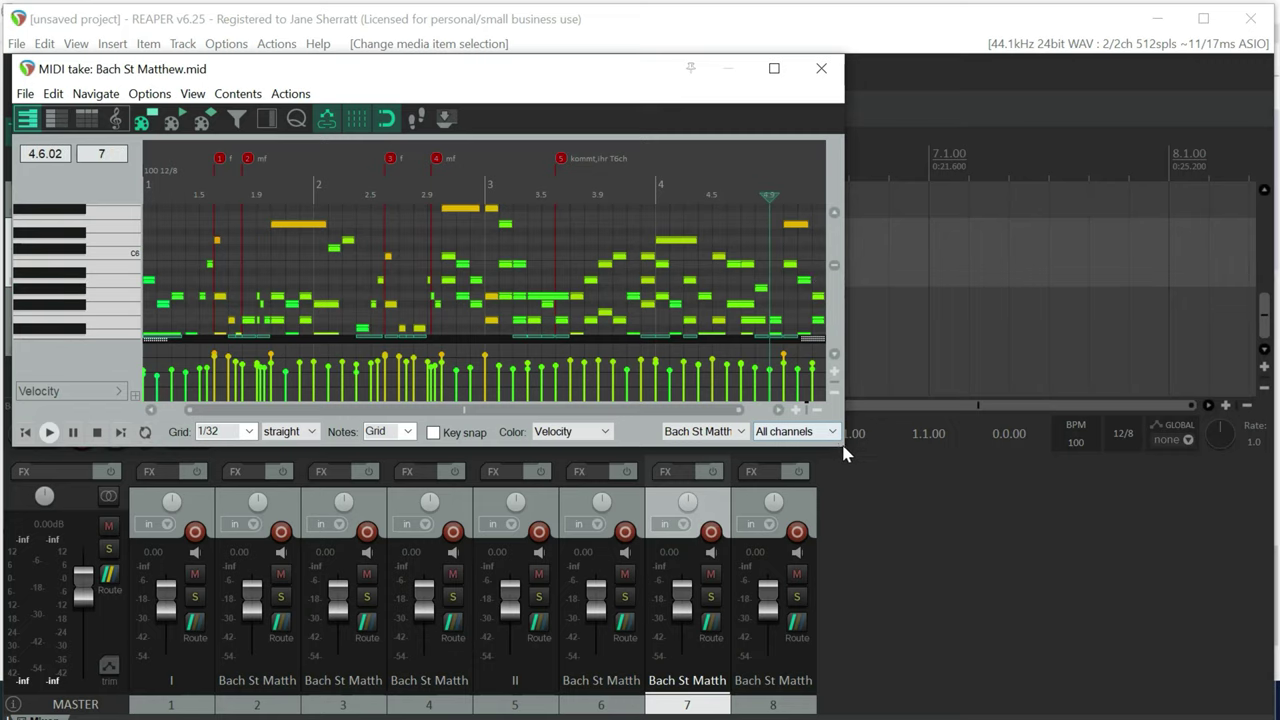
pyautogui.click(821, 68)
pyautogui.click(1157, 18)
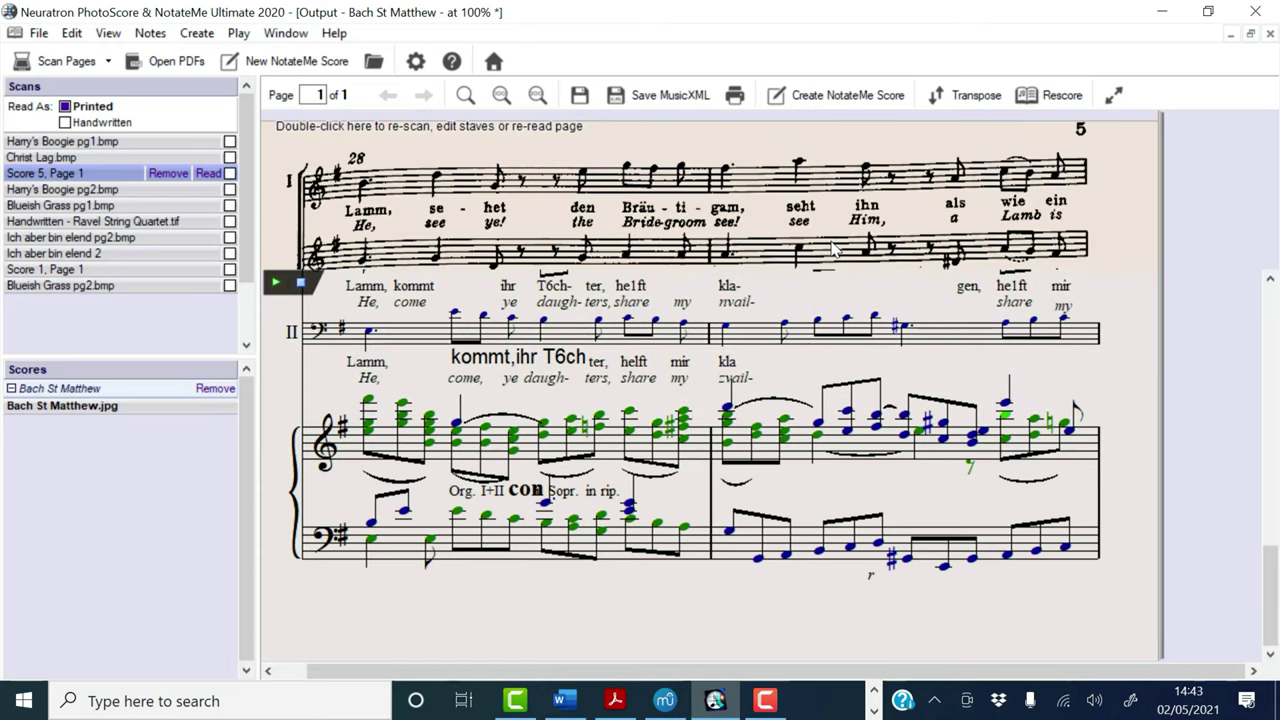
# Step: Compare the first-bar chord, staff II's start and the lyric 'daugh-' against the scan
pyautogui.click(430, 428)
pyautogui.click(322, 333)
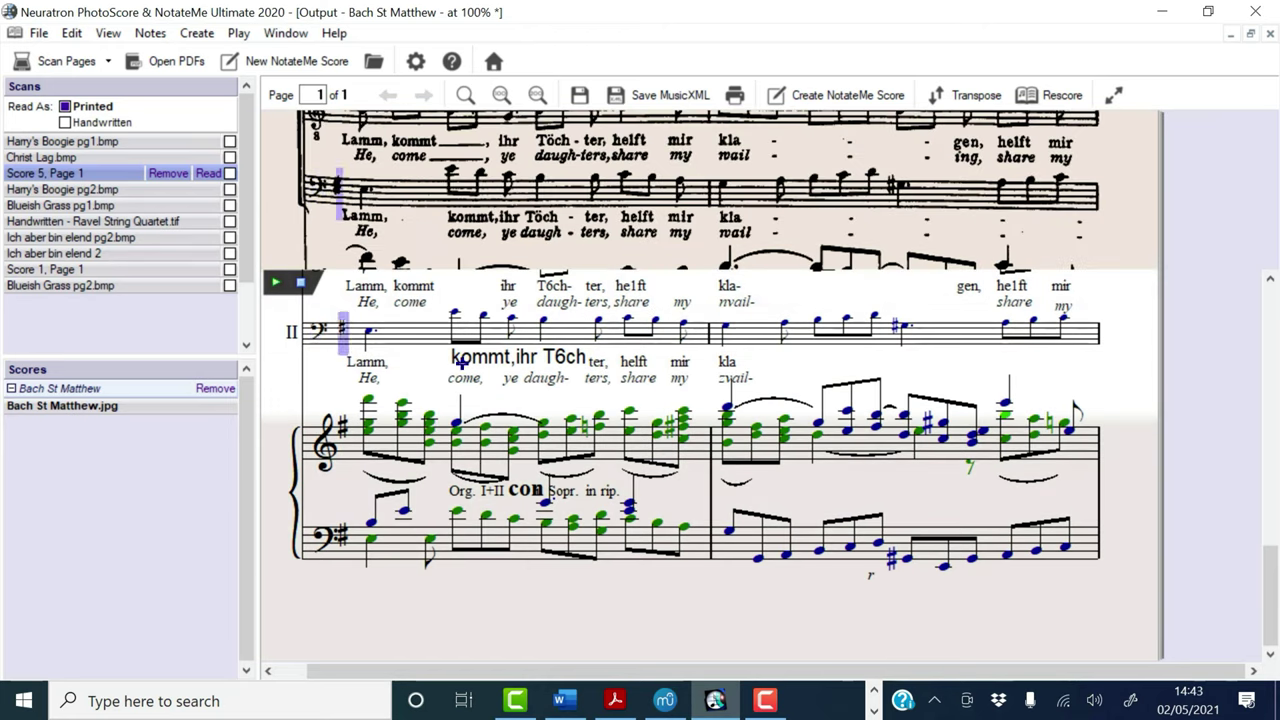
pyautogui.click(533, 381)
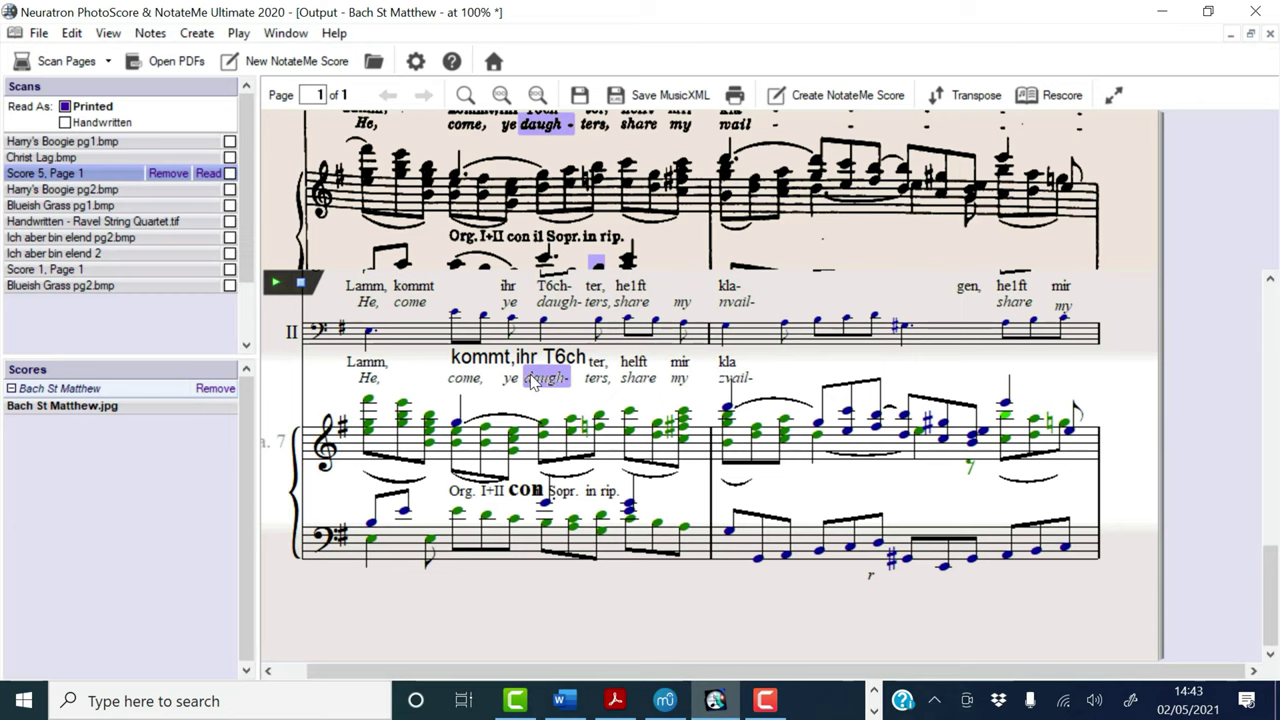
pyautogui.click(711, 478)
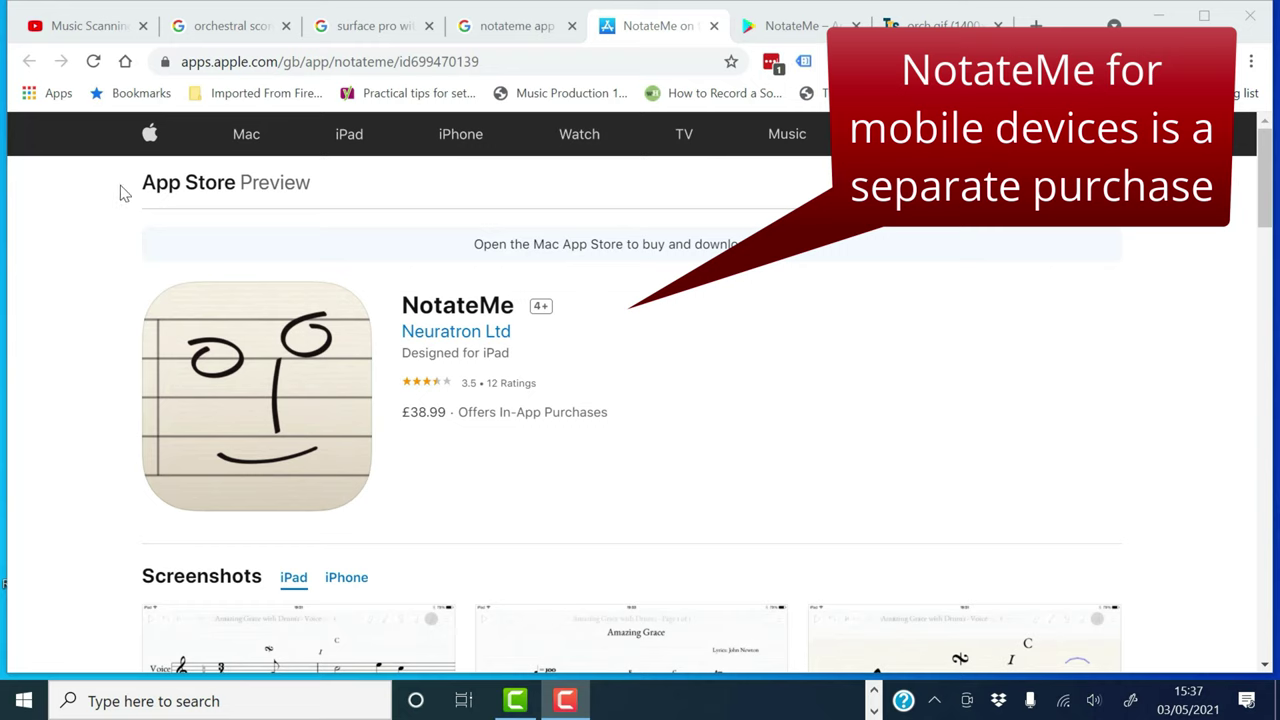
pyautogui.click(792, 27)
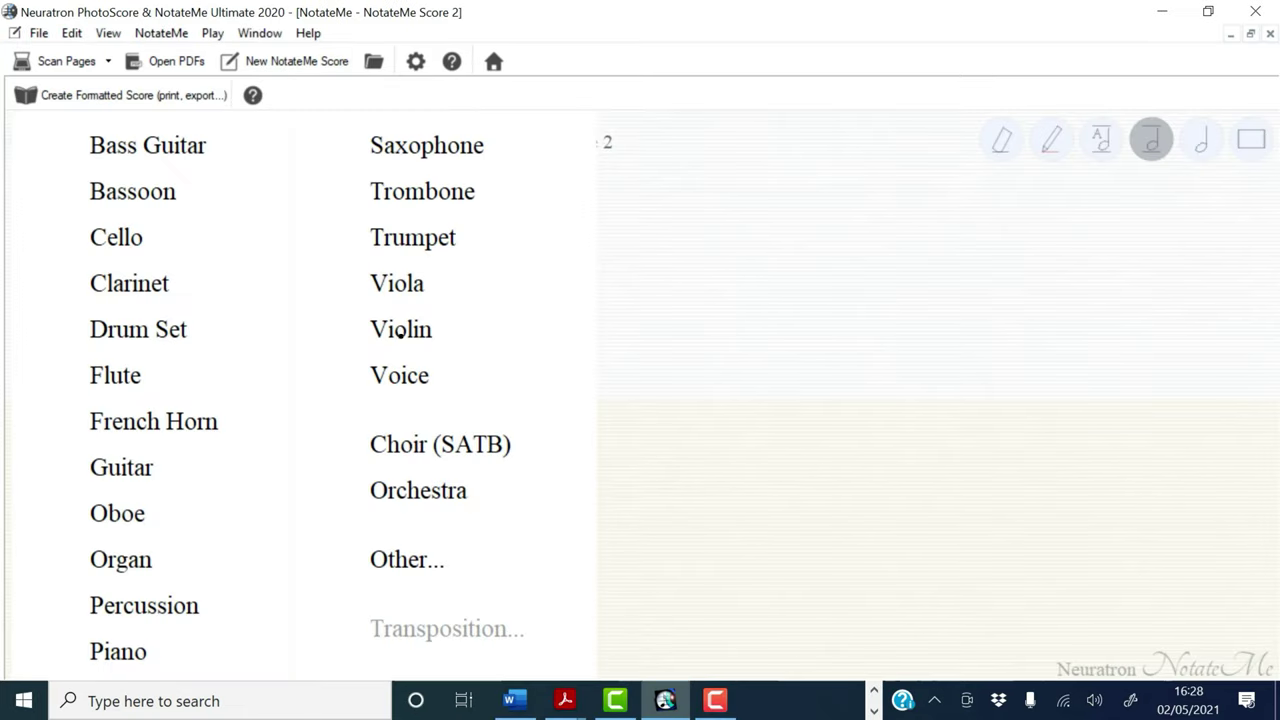
# Step: Start a new NotateMe violin score, exit full screen, and create the formatted score
pyautogui.click(400, 333)
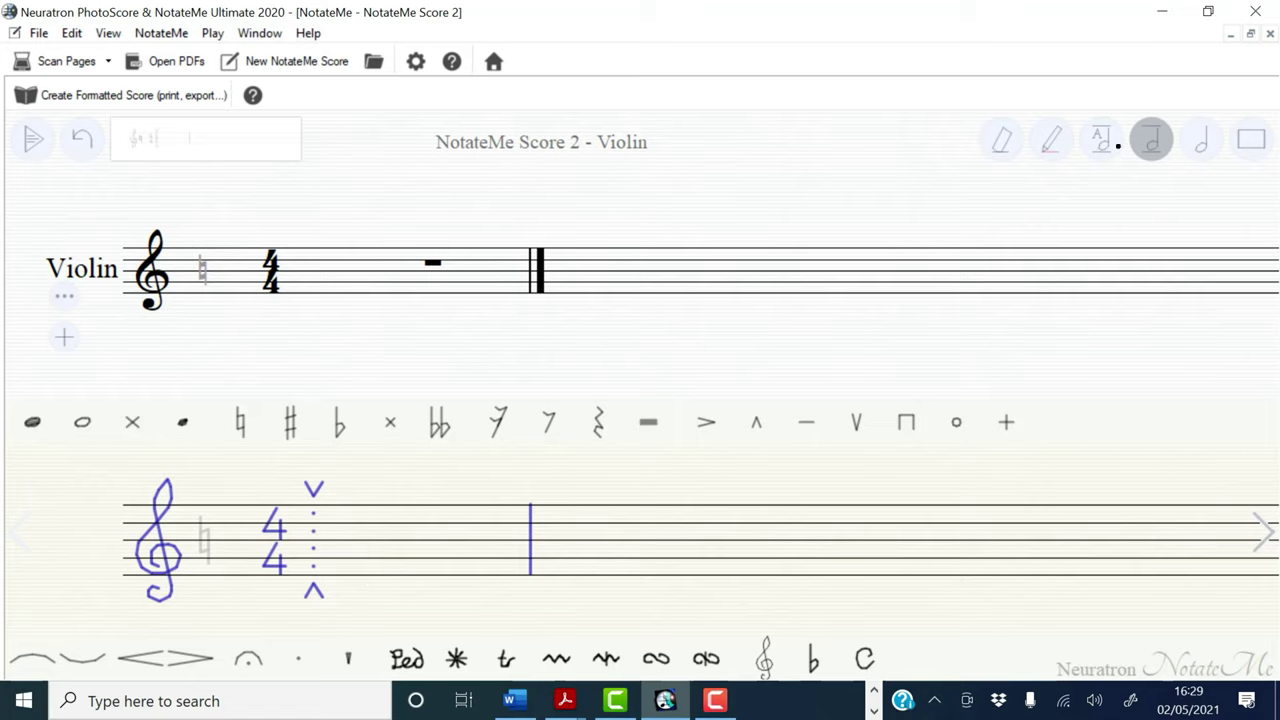
pyautogui.click(1003, 142)
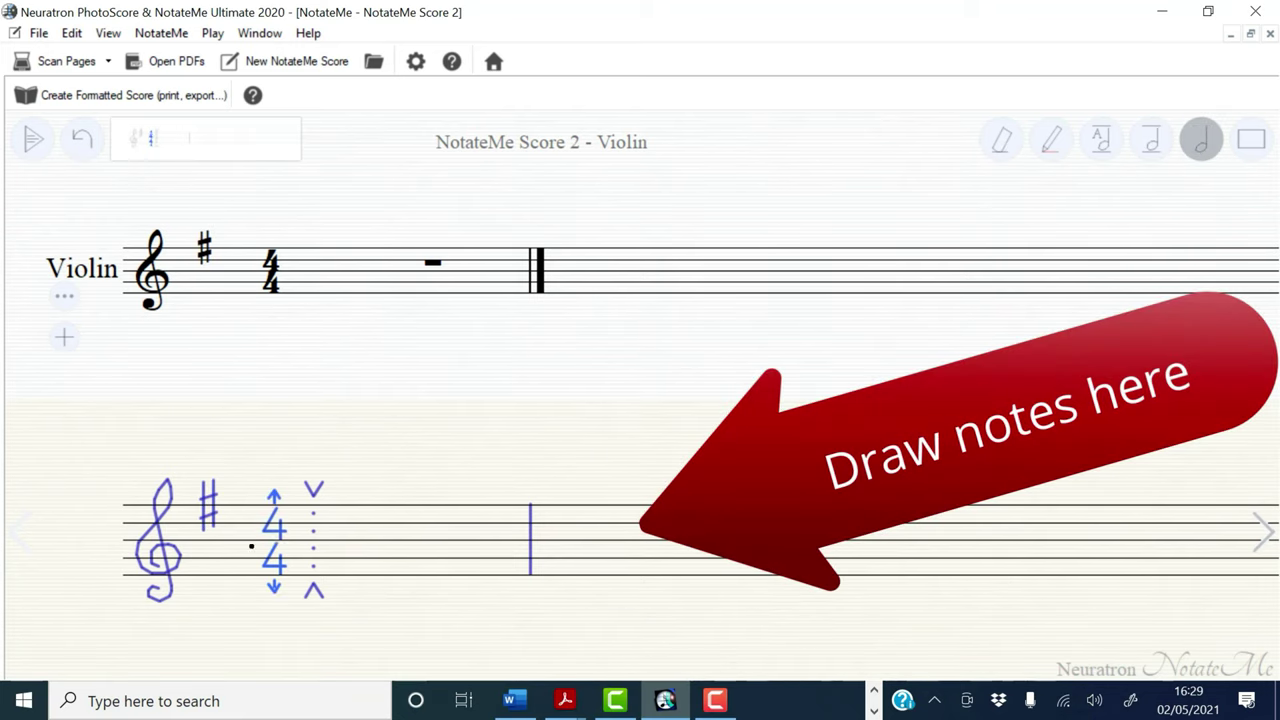
pyautogui.click(161, 33)
pyautogui.moveTo(209, 85)
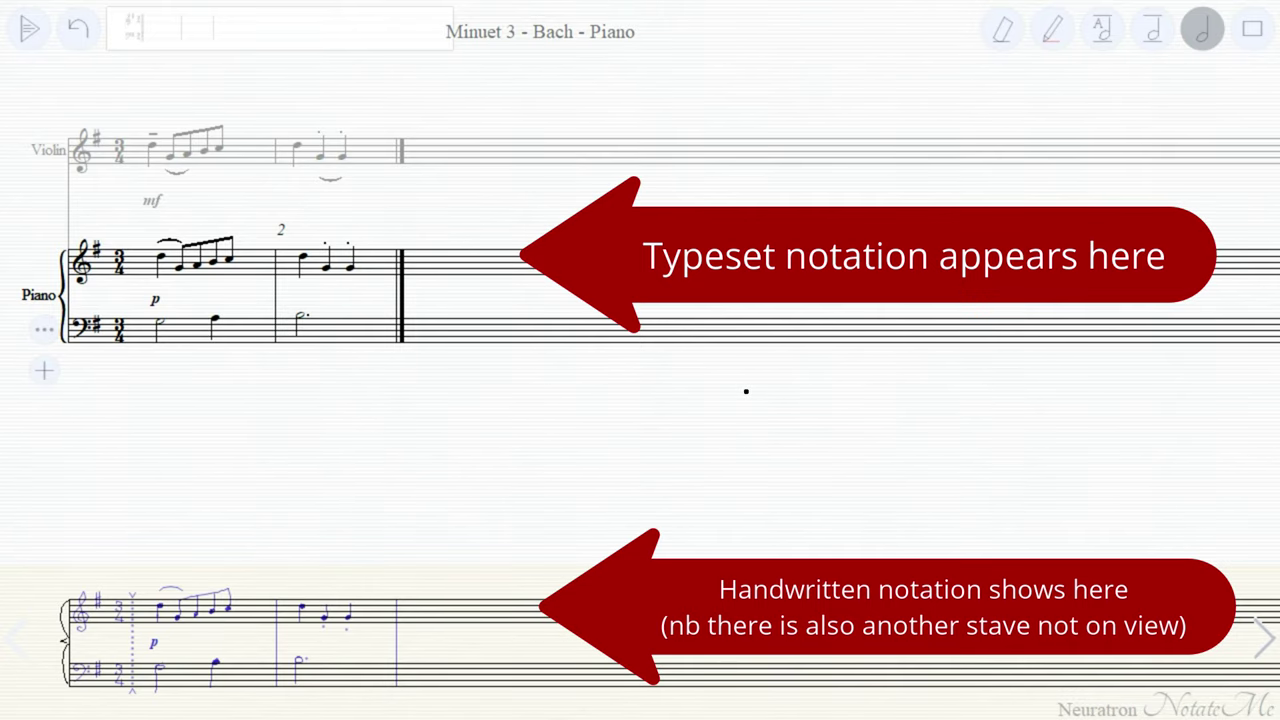
pyautogui.press('Escape')
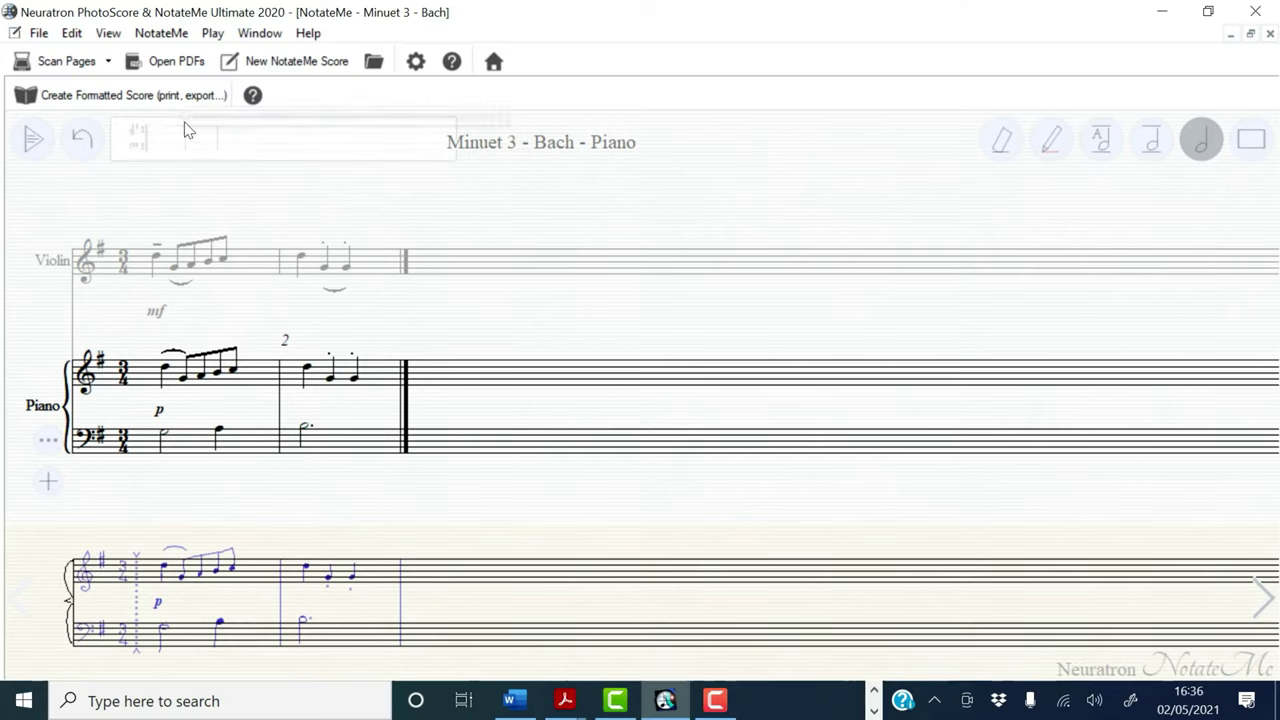
pyautogui.click(113, 96)
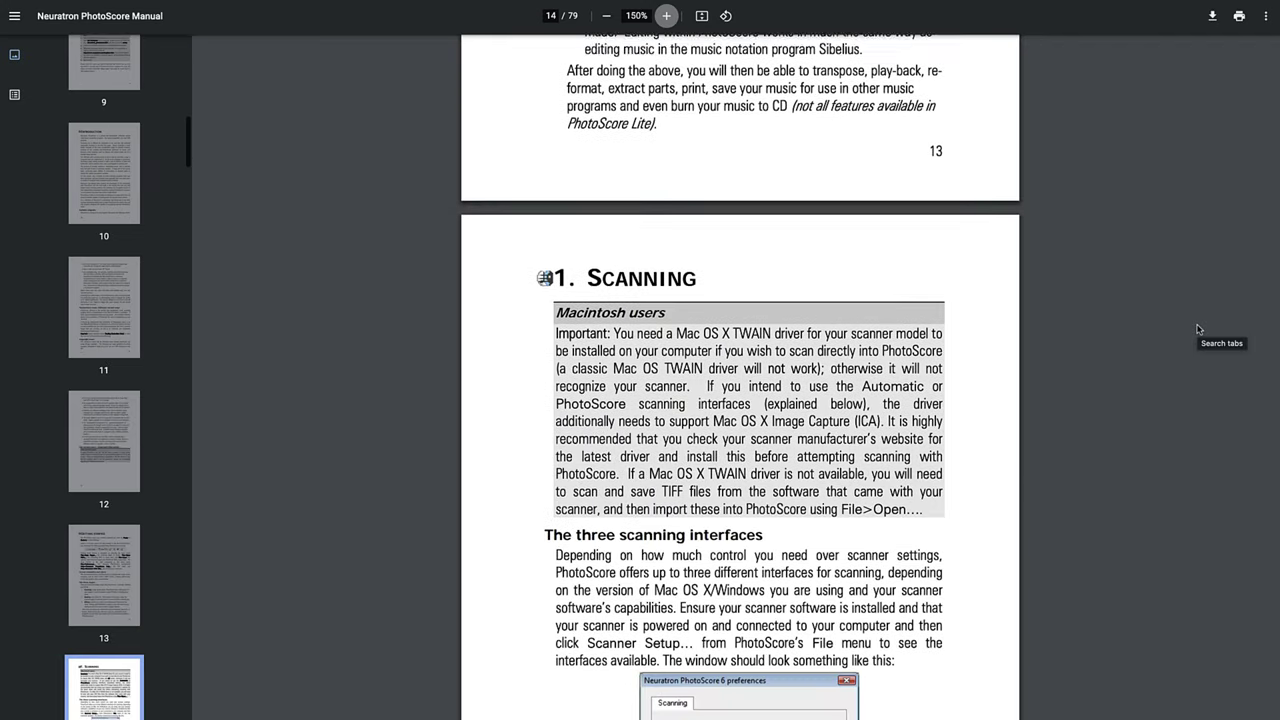
# Step: Scroll the PhotoScore manual's Scanning chapter down to the staff-height resolution table
pyautogui.scroll(-12, 1199, 329)
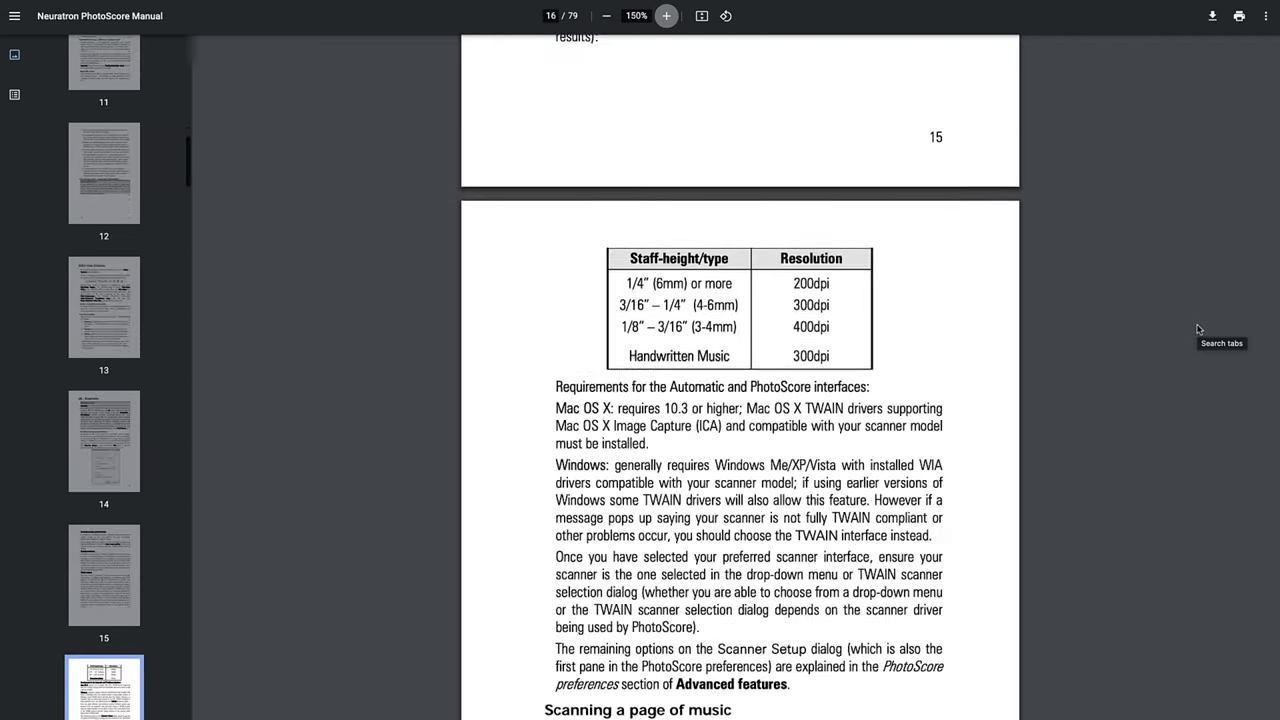
pyautogui.scroll(-12, 1199, 329)
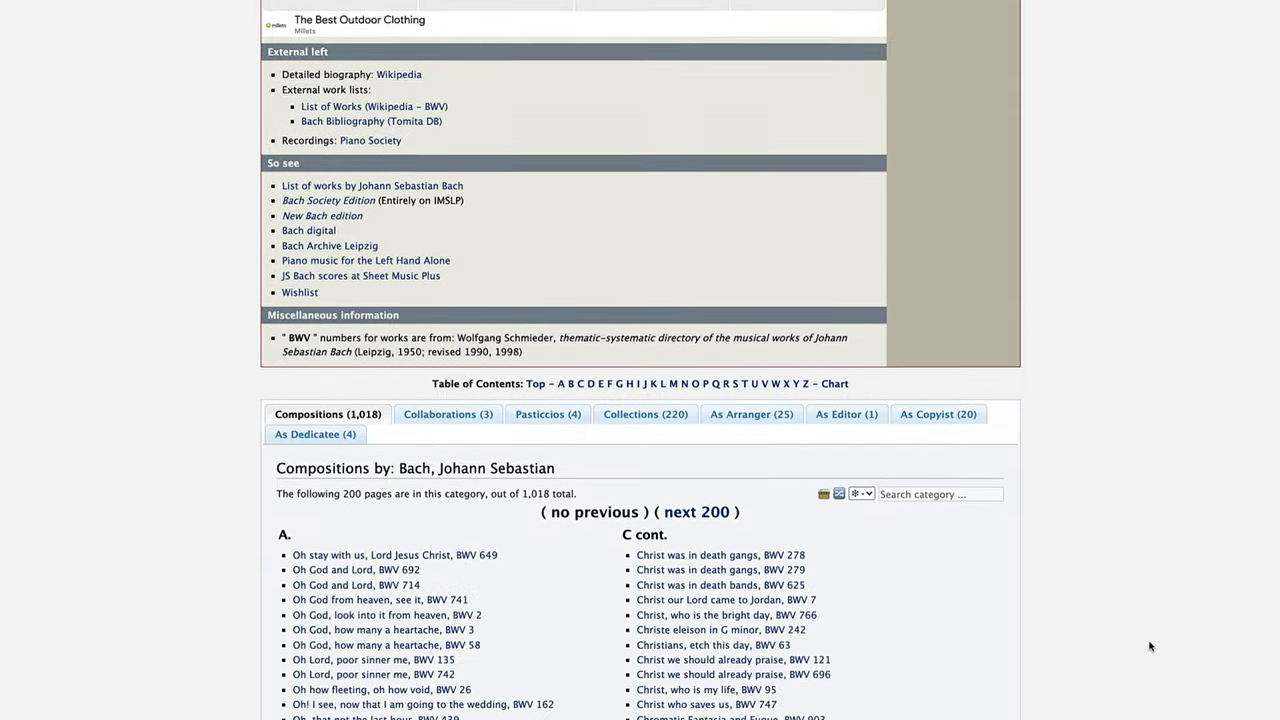
pyautogui.scroll(-9, 1149, 646)
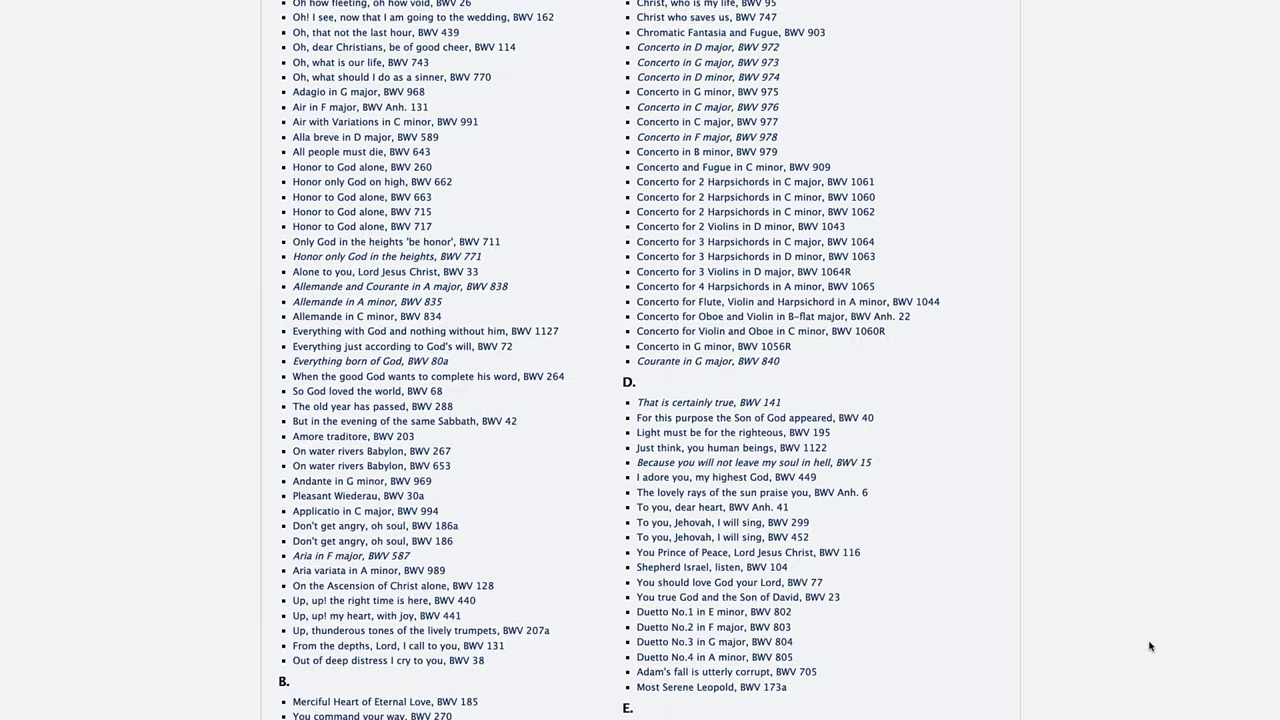